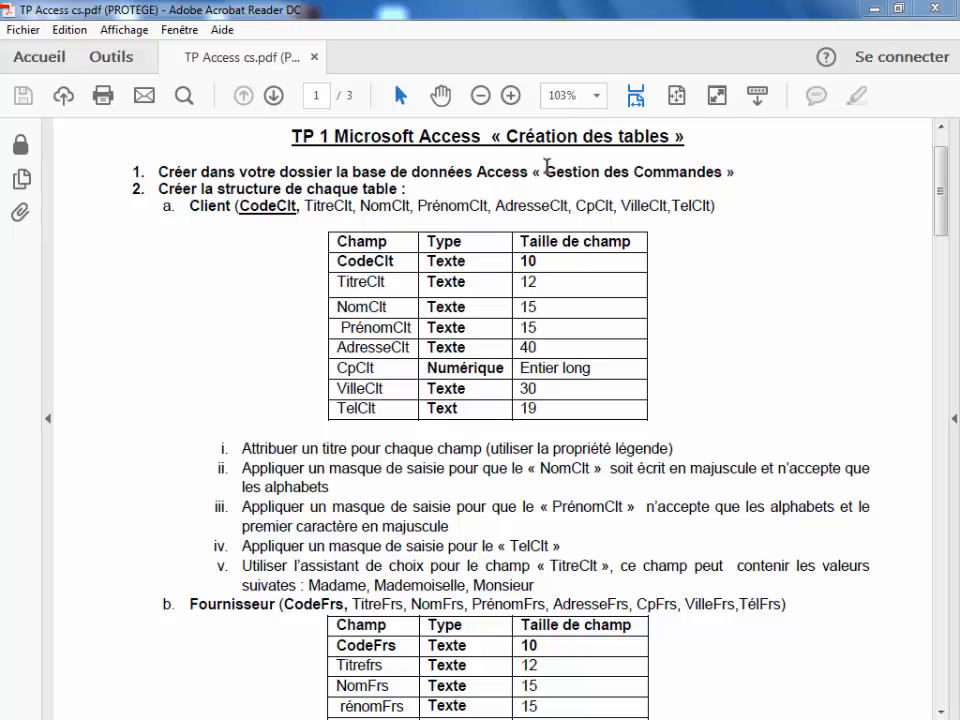
Highlight the database name "Gestion des Commandes" in the assignment PDF and launch Microsoft Access 2010
{"action": "left_click_drag", "start_coordinate": [546, 171], "coordinate": [704, 167]}
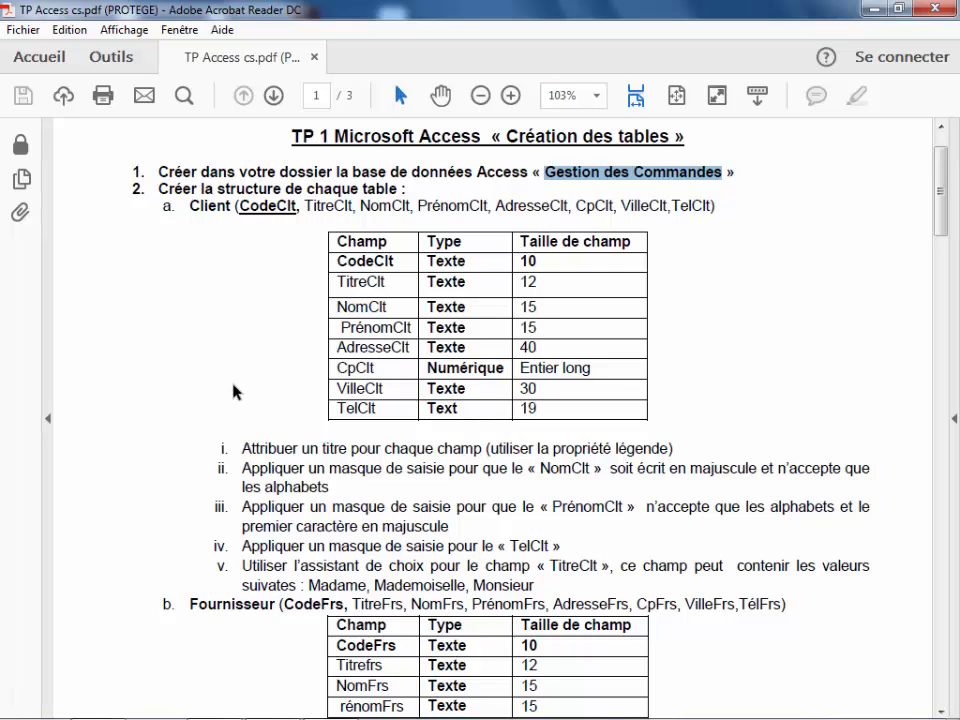
{"action": "mouse_move", "coordinate": [112, 717]}
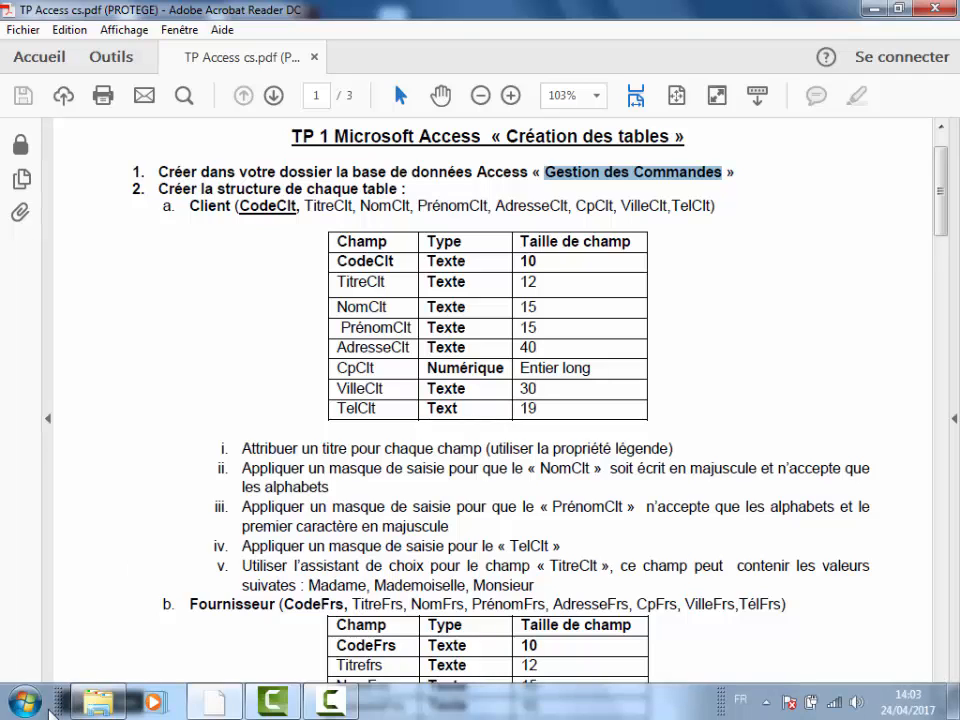
{"action": "left_click", "coordinate": [25, 700]}
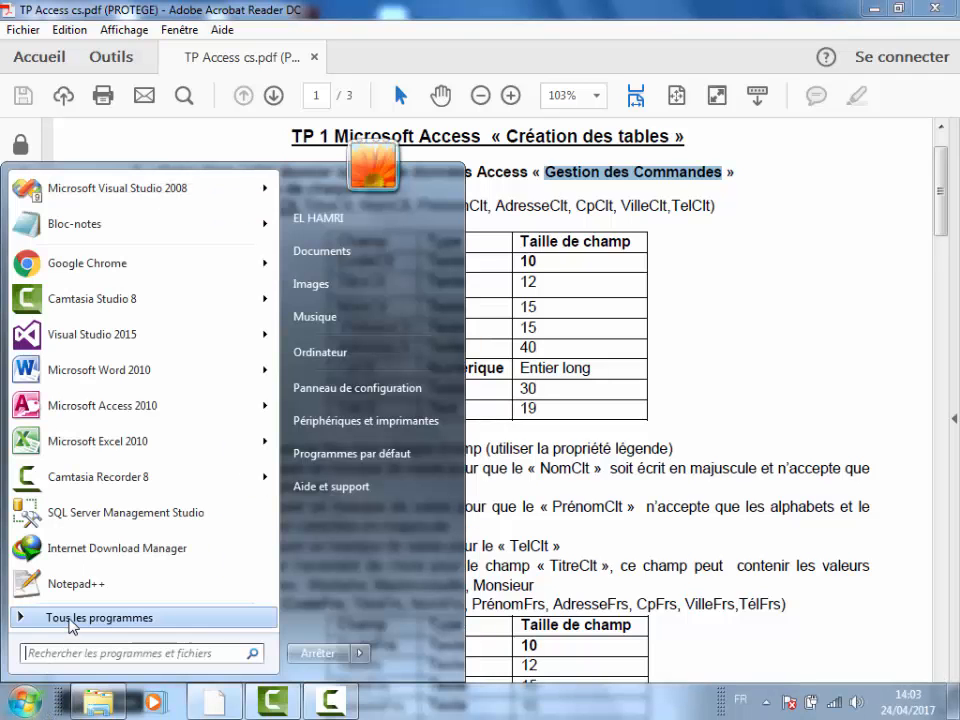
{"action": "left_click", "coordinate": [62, 616]}
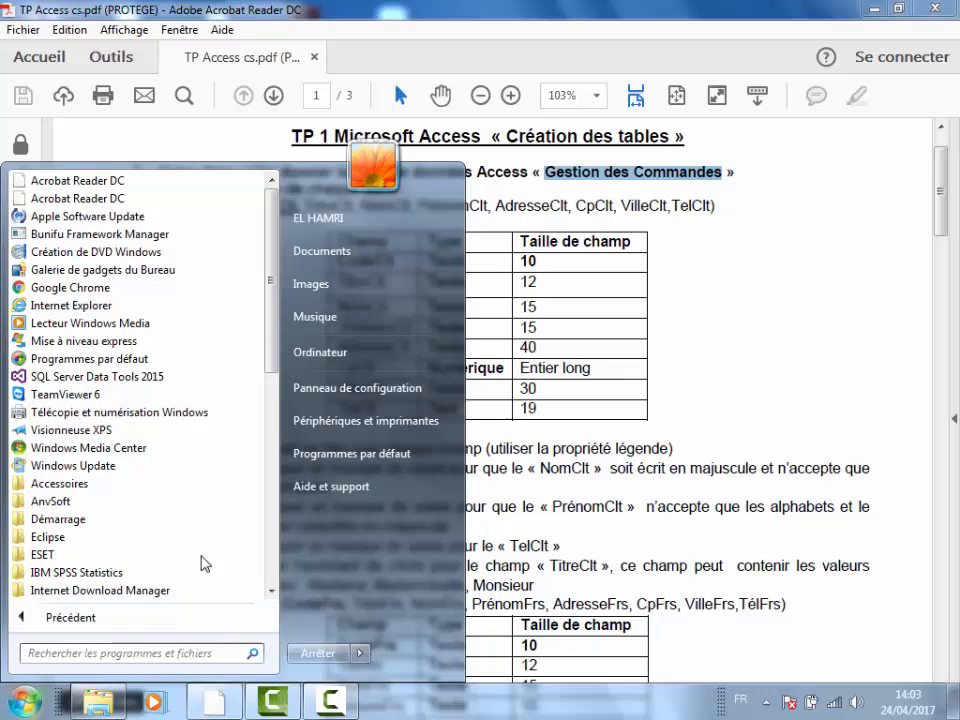
{"action": "left_click_drag", "start_coordinate": [270, 362], "coordinate": [272, 485]}
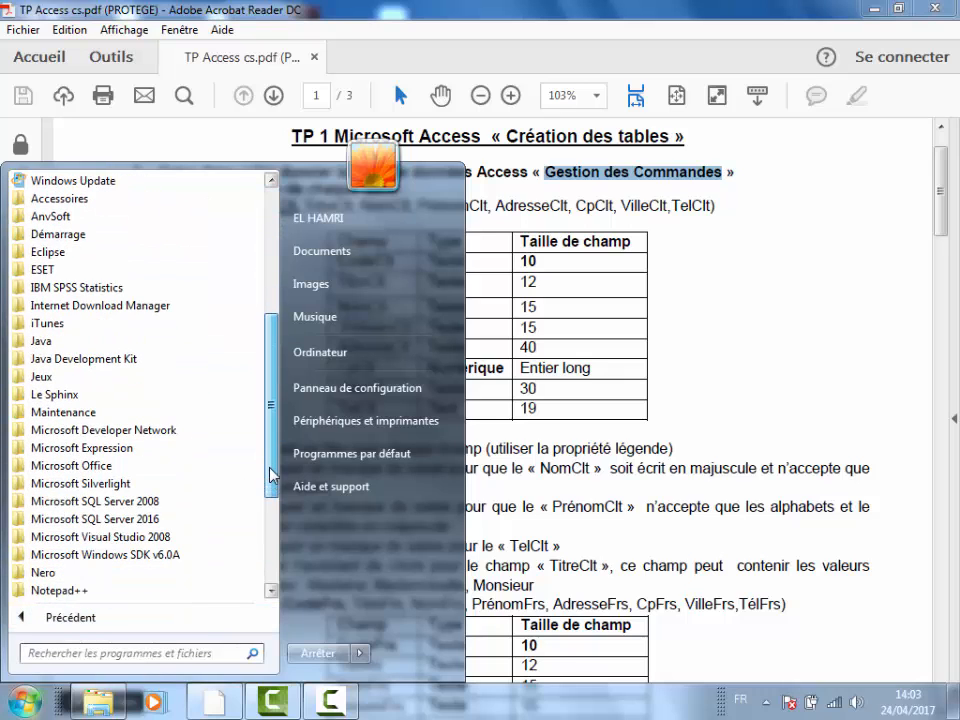
{"action": "left_click", "coordinate": [166, 470]}
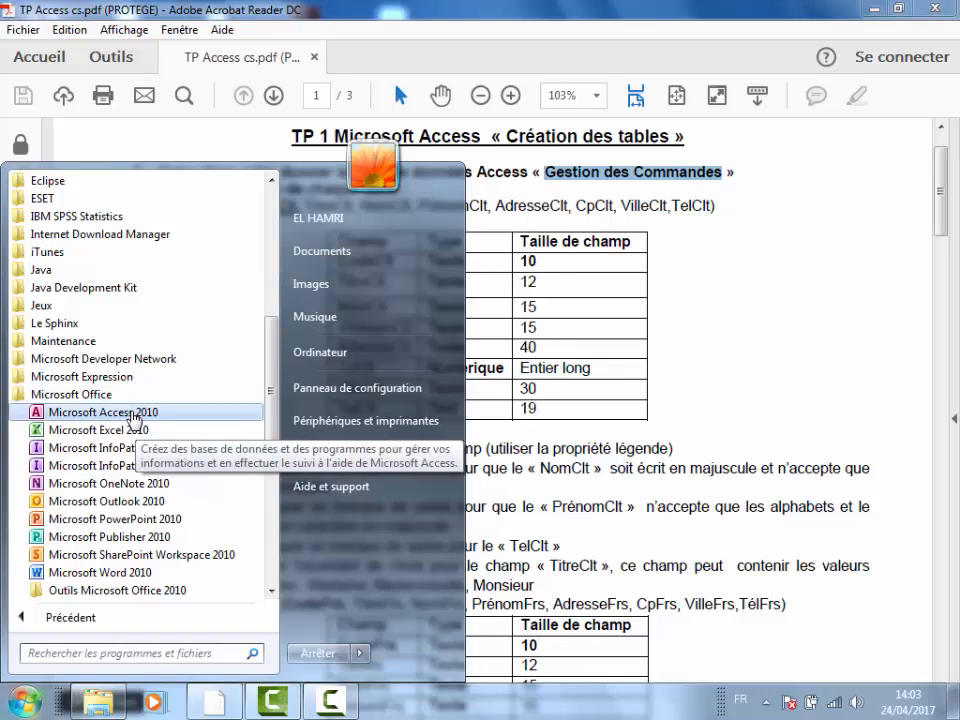
{"action": "left_click", "coordinate": [135, 414]}
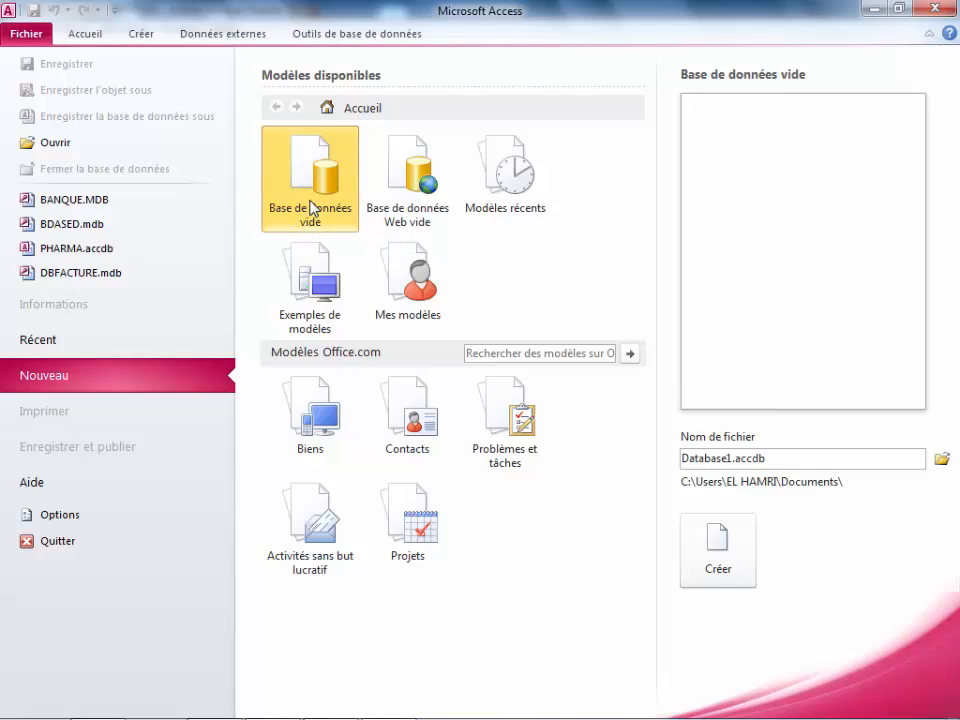
Name the new blank database file GESTION DES COMMANDES.accdb
{"action": "double_click", "coordinate": [729, 459]}
{"action": "left_click", "coordinate": [729, 459]}
{"action": "key", "text": "BackSpace"}
{"action": "key", "text": "BackSpace"}
{"action": "key", "text": "BackSpace"}
{"action": "key", "text": "BackSpace"}
{"action": "key", "text": "BackSpace"}
{"action": "key", "text": "BackSpace"}
{"action": "key", "text": "BackSpace"}
{"action": "key", "text": "BackSpace"}
{"action": "key", "text": "BackSpace"}
{"action": "type", "text": "gESTIOND"}
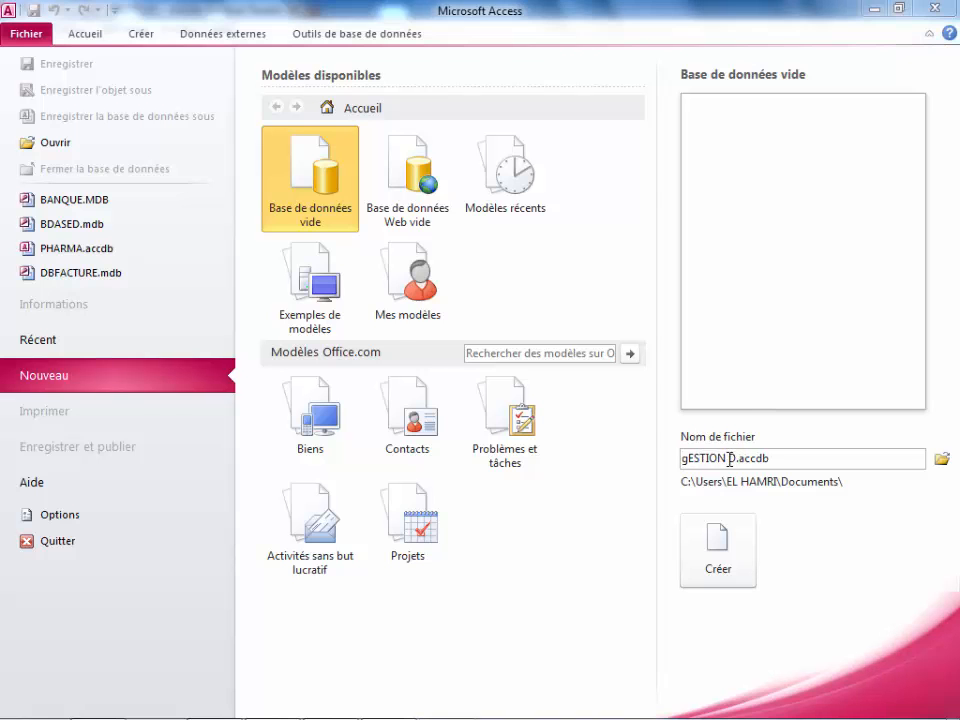
{"action": "key", "text": "space"}
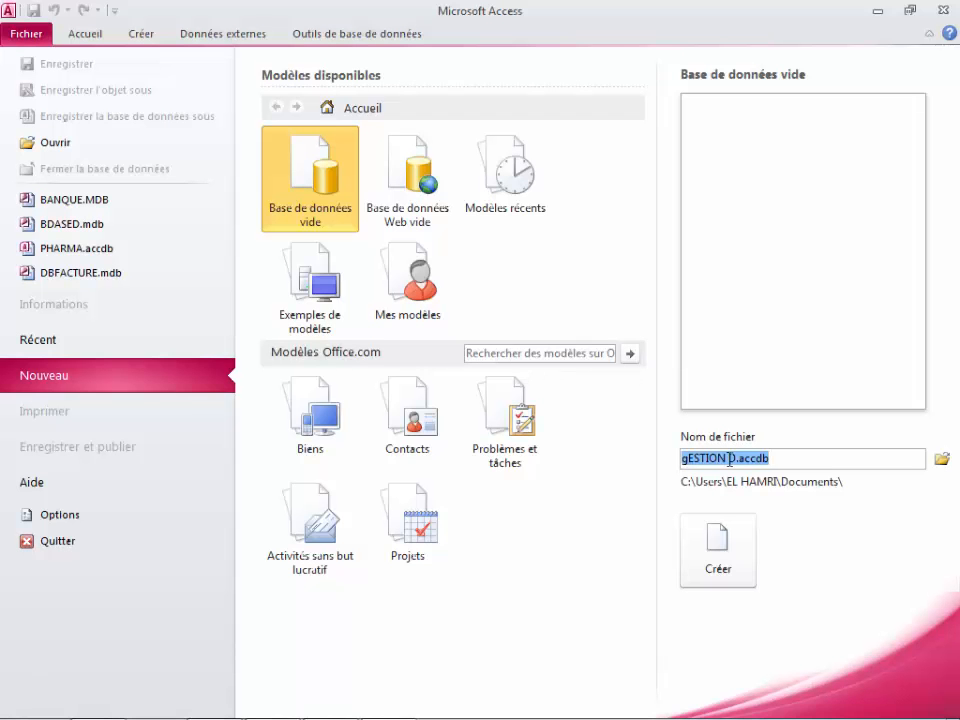
{"action": "left_click", "coordinate": [730, 458]}
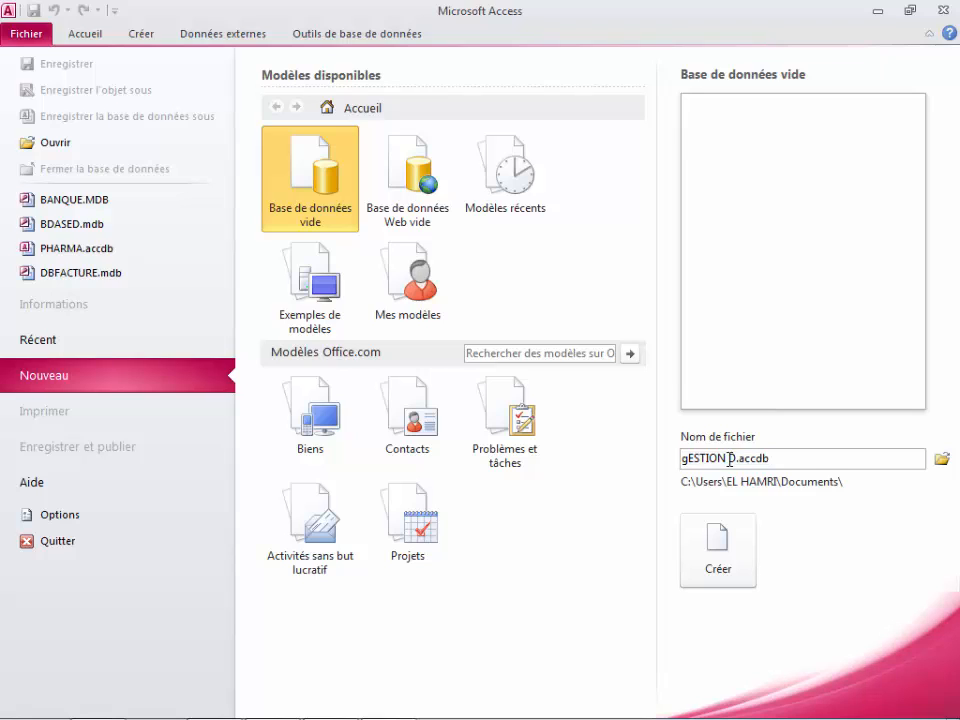
{"action": "key", "text": "BackSpace"}
{"action": "key", "text": "BackSpace"}
{"action": "key", "text": "BackSpace"}
{"action": "key", "text": "BackSpace"}
{"action": "key", "text": "BackSpace"}
{"action": "key", "text": "BackSpace"}
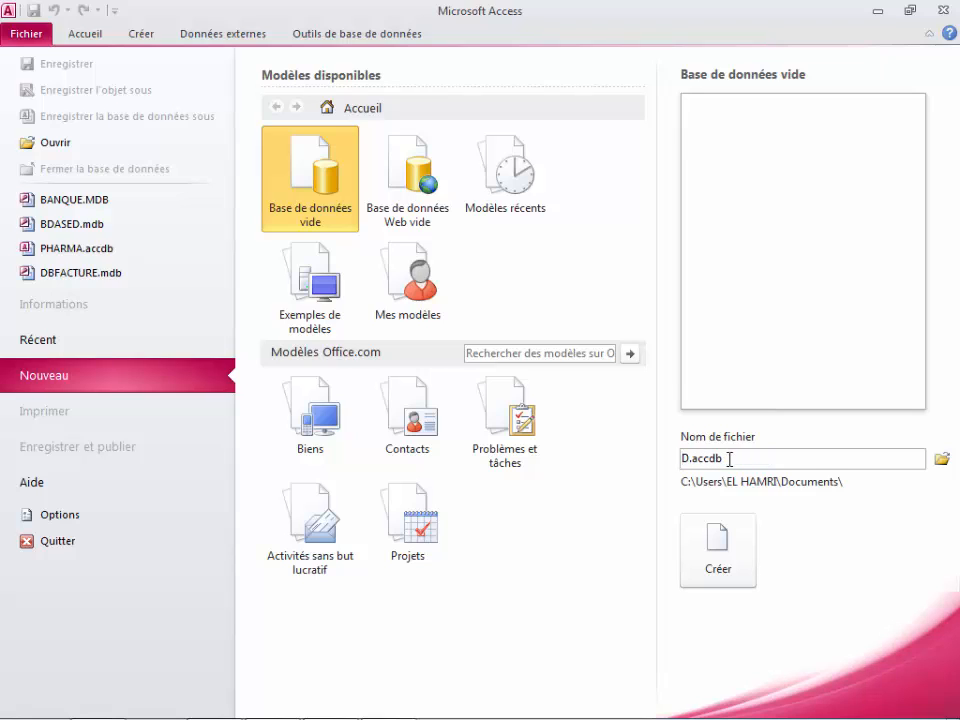
{"action": "key", "text": "Delete"}
{"action": "type", "text": "ESTION DE"}
{"action": "type", "text": "S COMMAND"}
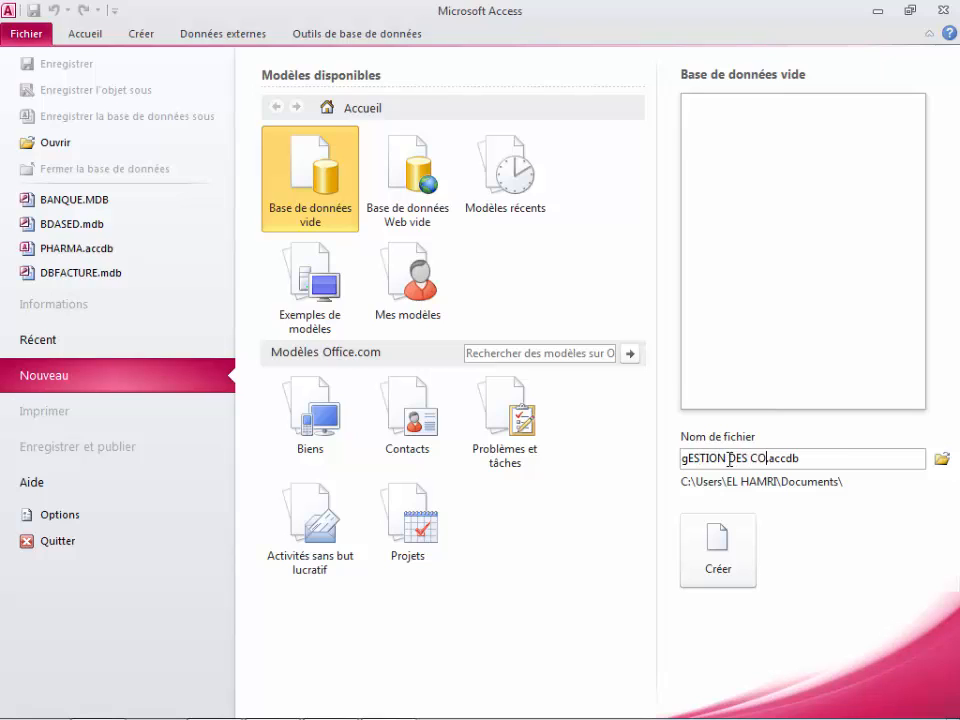
{"action": "type", "text": "ES"}
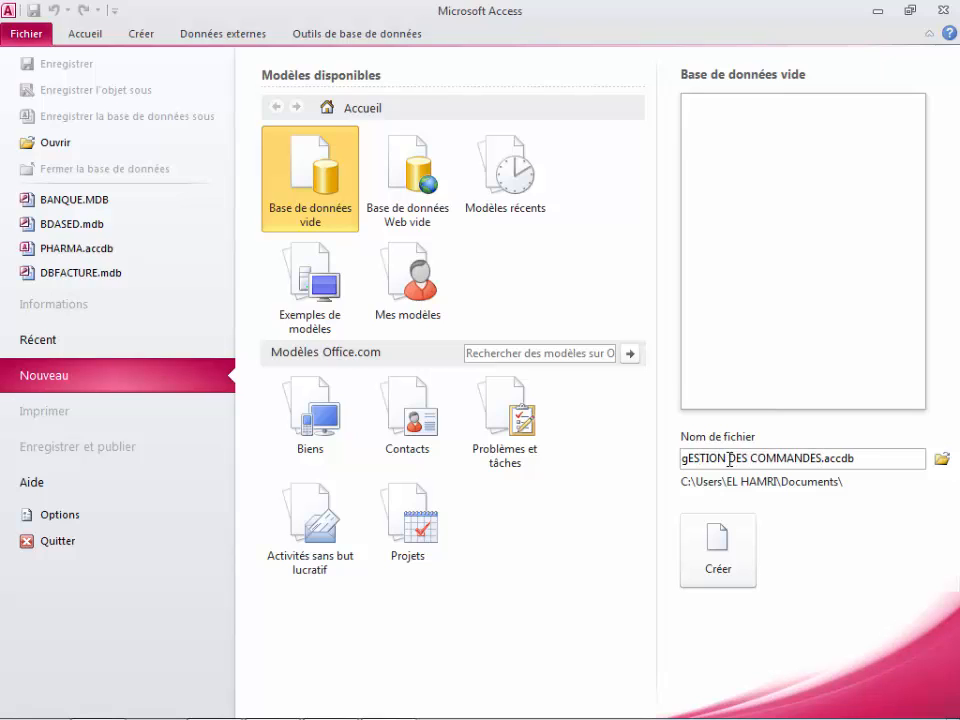
{"action": "left_click", "coordinate": [688, 465]}
{"action": "key", "text": "BackSpace"}
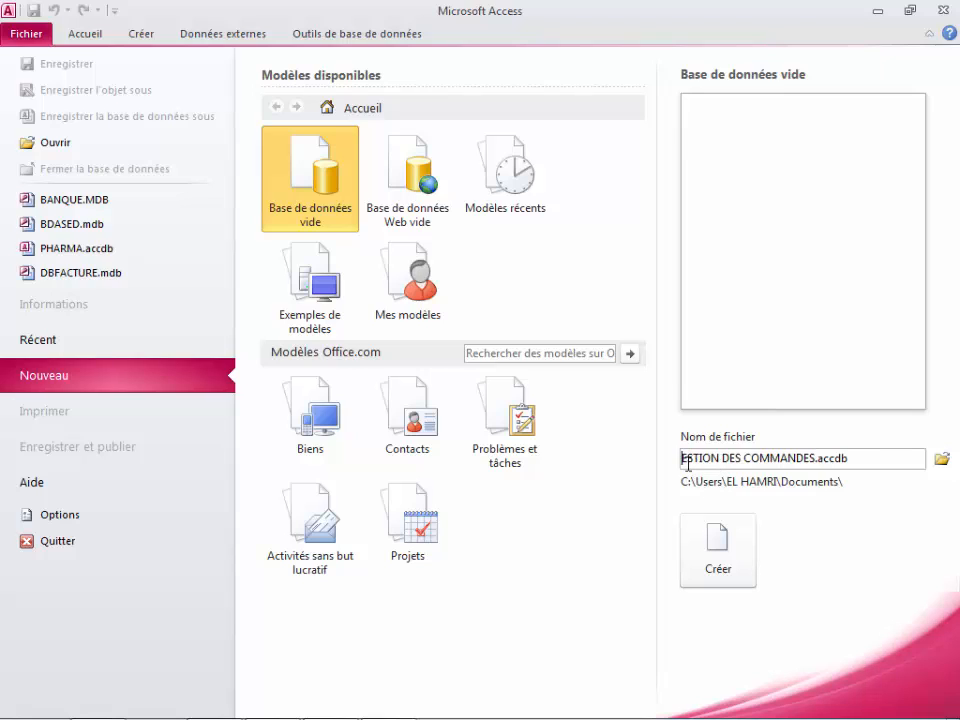
{"action": "type", "text": "G"}
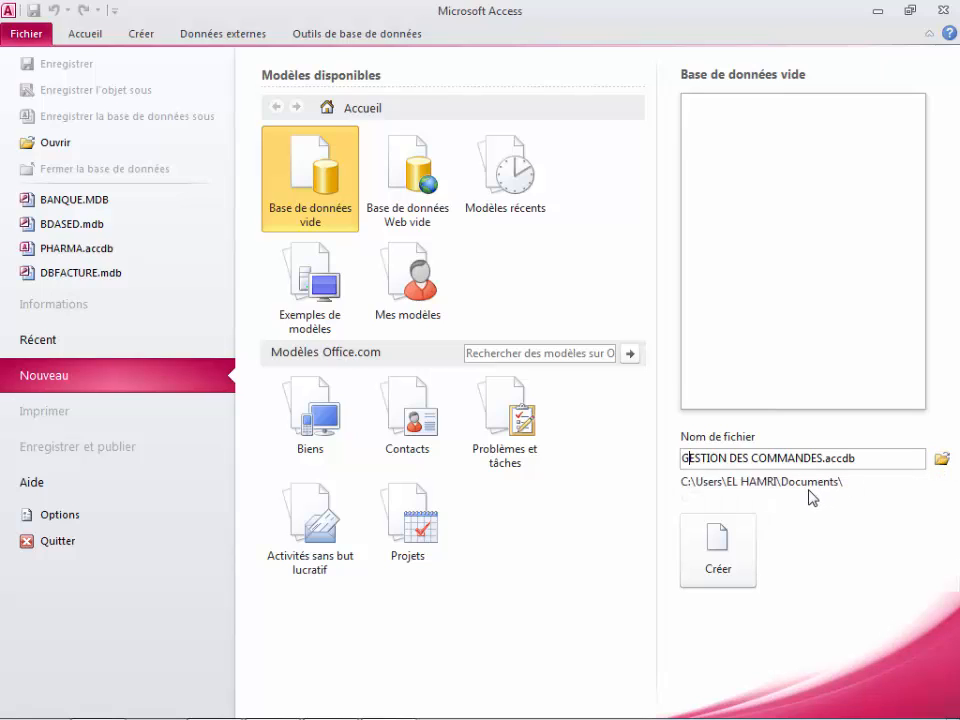
Create the blank database in a new desktop folder named ATV
{"action": "left_click", "coordinate": [942, 461]}
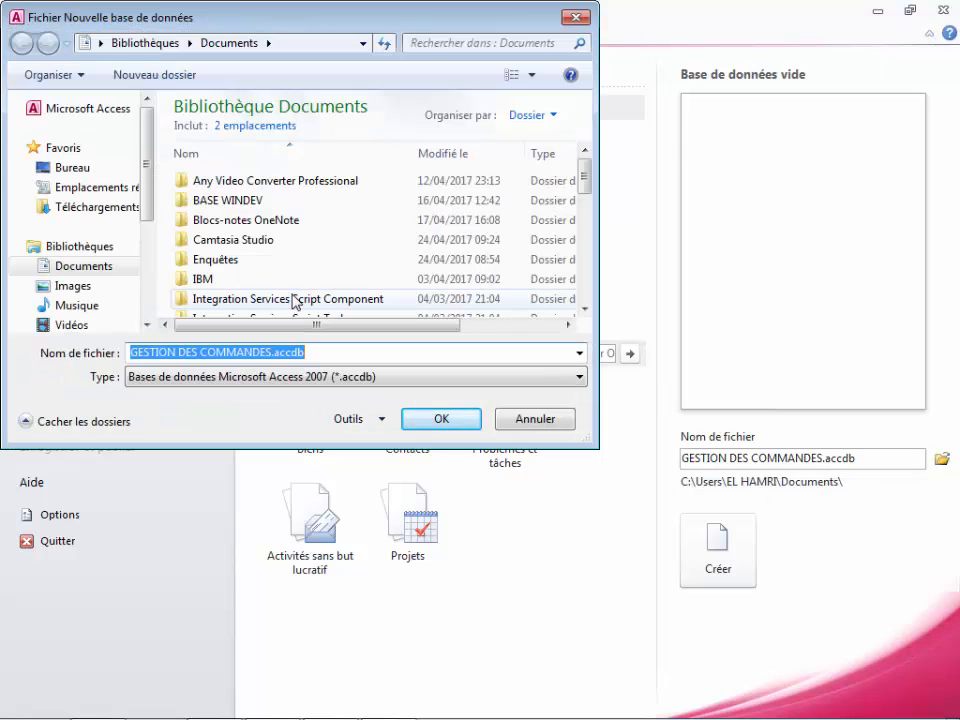
{"action": "left_click", "coordinate": [72, 172]}
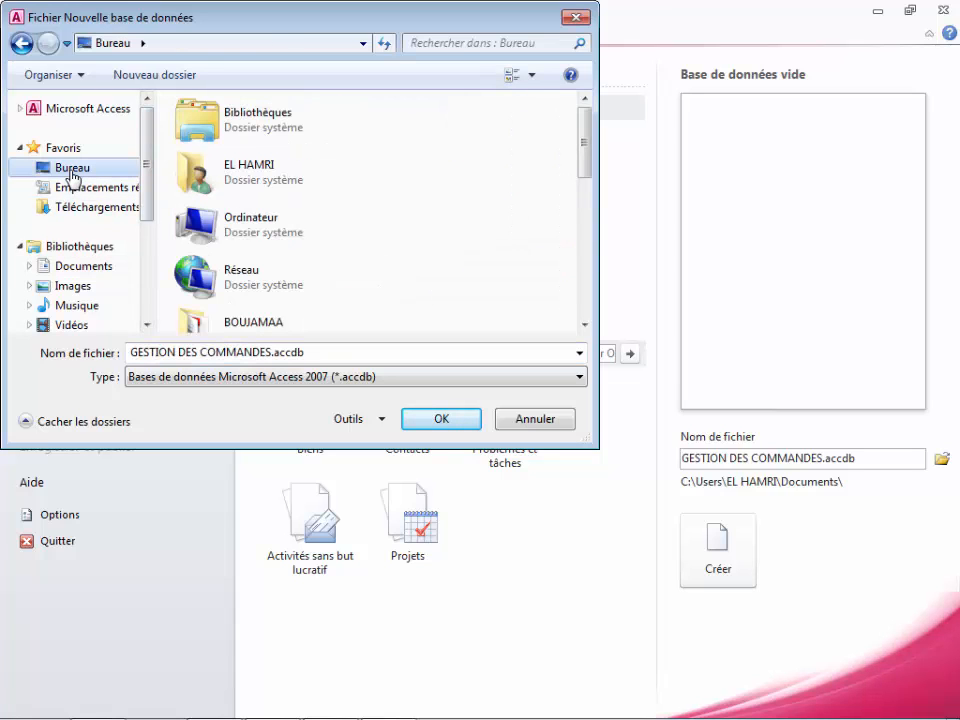
{"action": "left_click", "coordinate": [155, 75]}
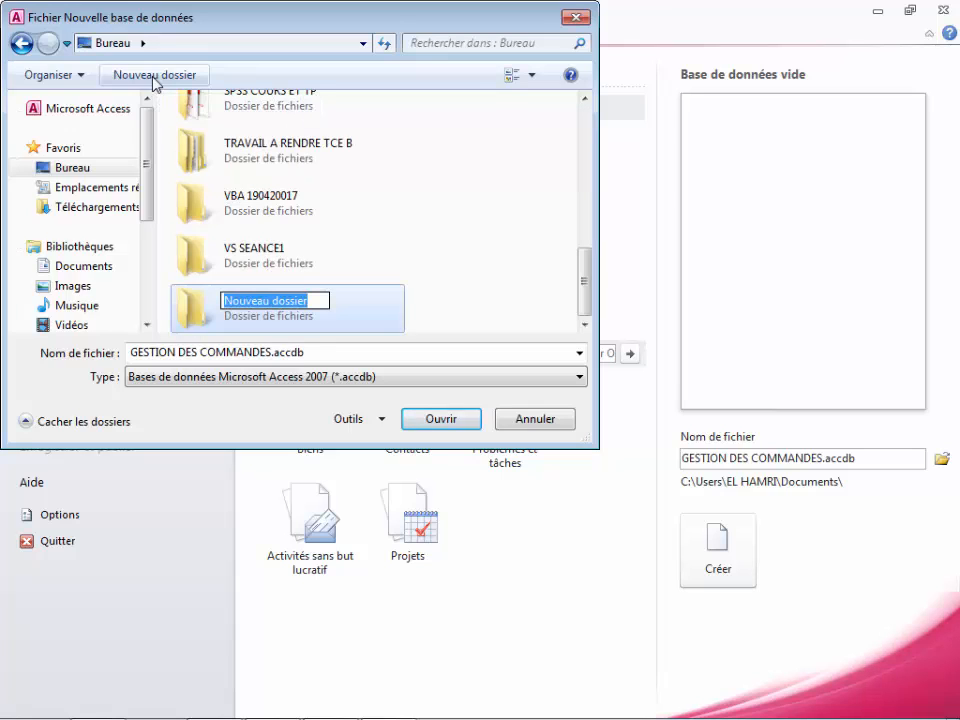
{"action": "type", "text": "ATV"}
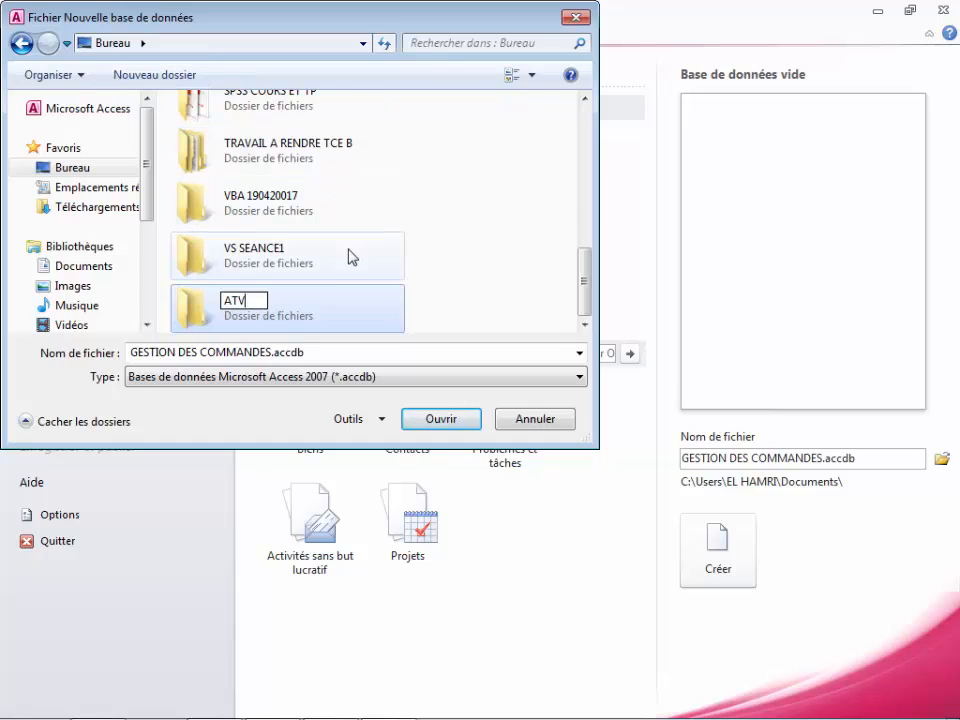
{"action": "double_click", "coordinate": [208, 319]}
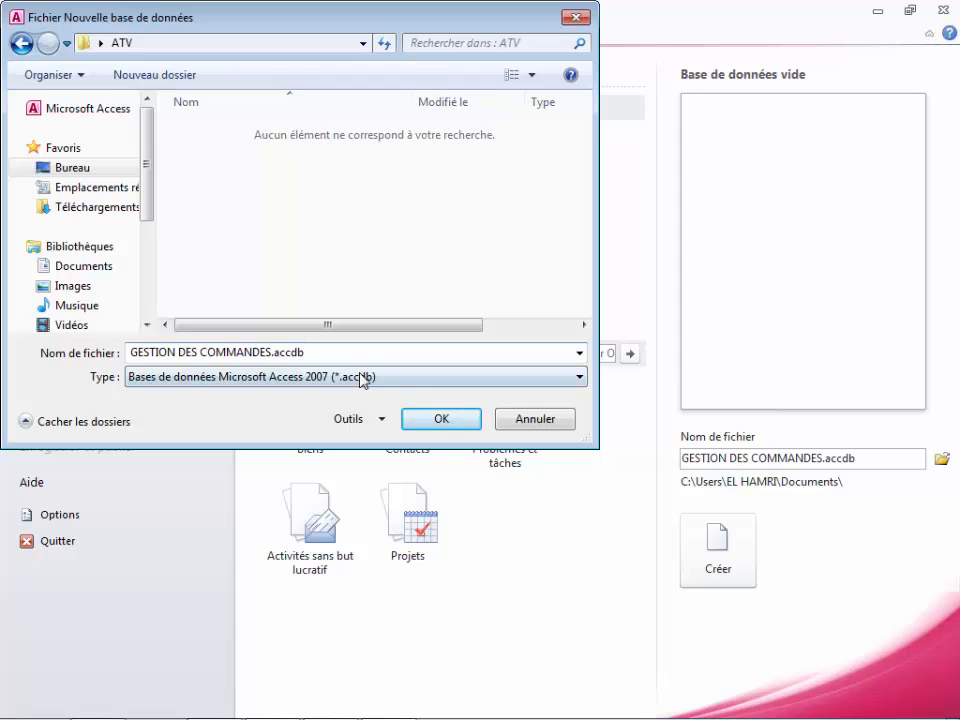
{"action": "left_click", "coordinate": [440, 420]}
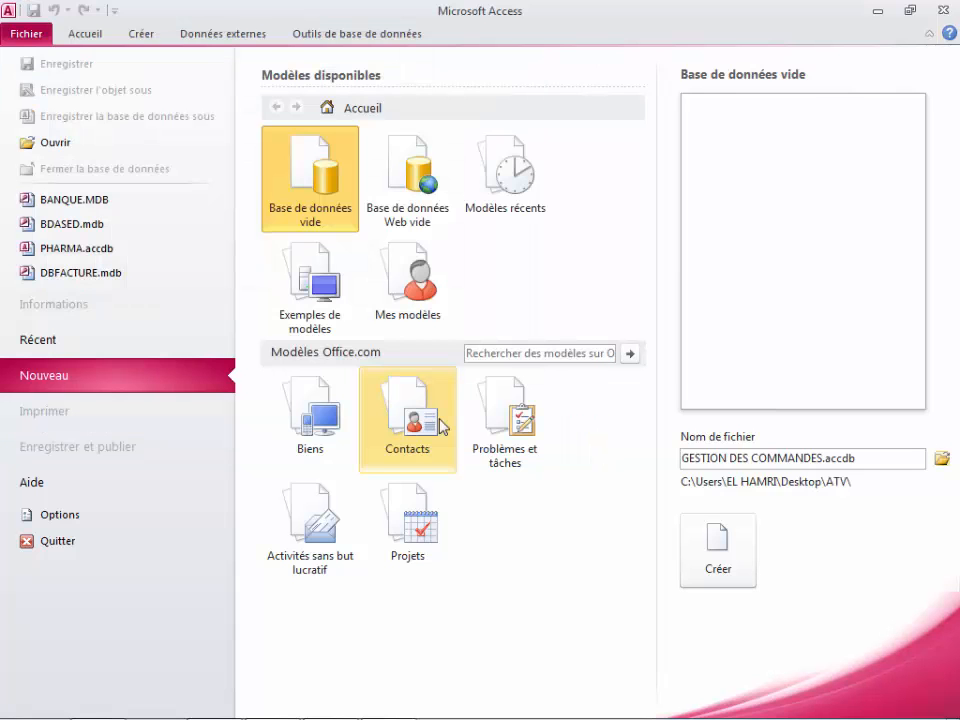
{"action": "left_click", "coordinate": [716, 565]}
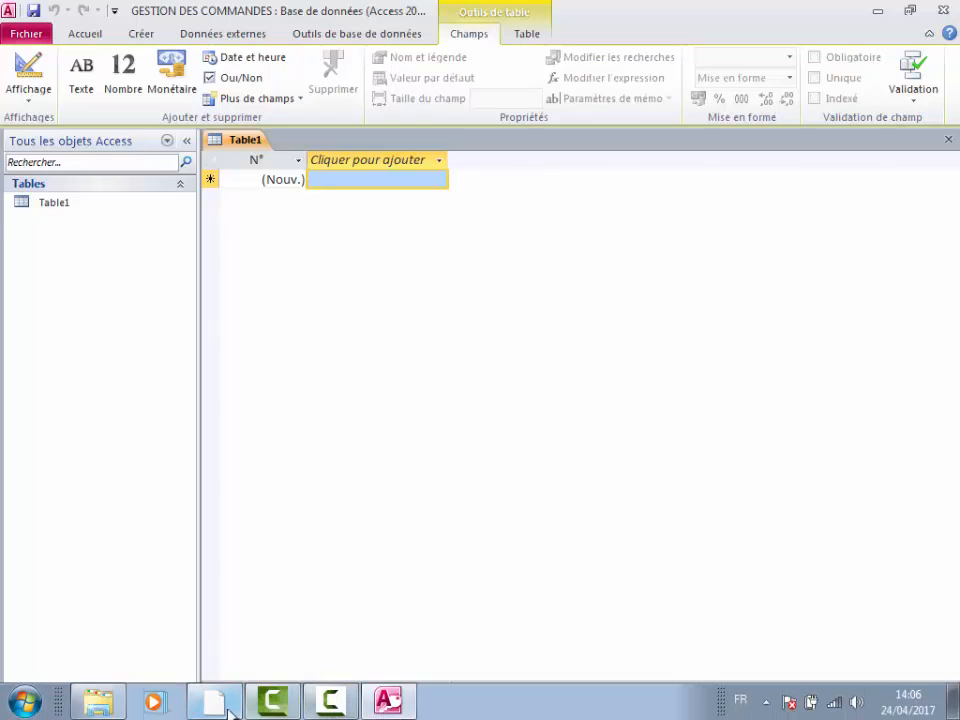
Check the Client field list in the assignment PDF, and in Access switch Table1 to Design view, saving it as Client
{"action": "left_click", "coordinate": [228, 712]}
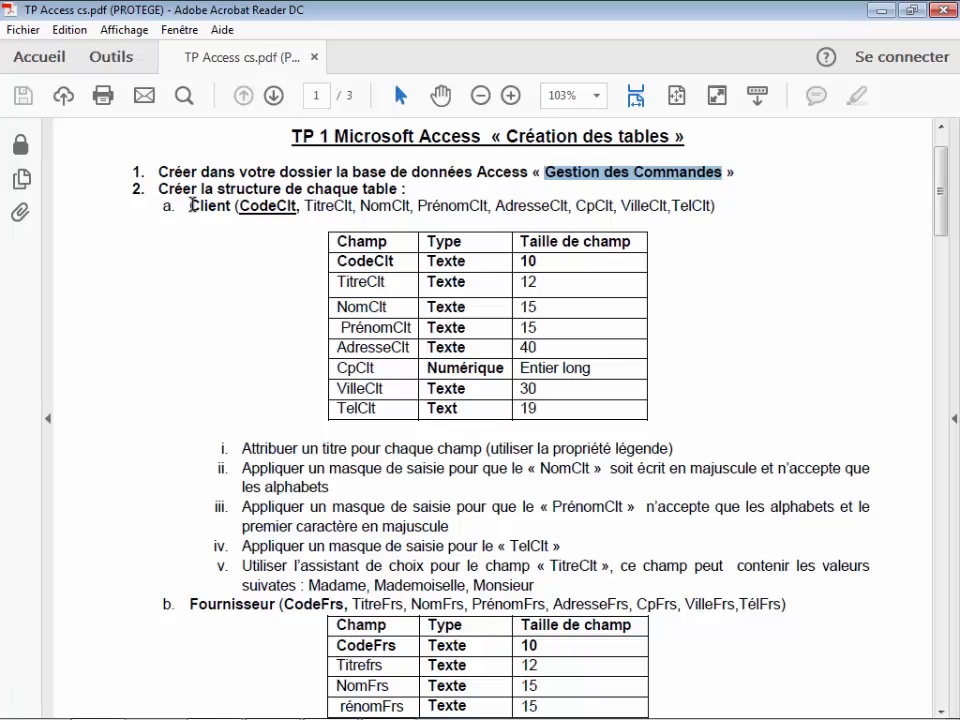
{"action": "left_click_drag", "start_coordinate": [191, 205], "coordinate": [698, 207]}
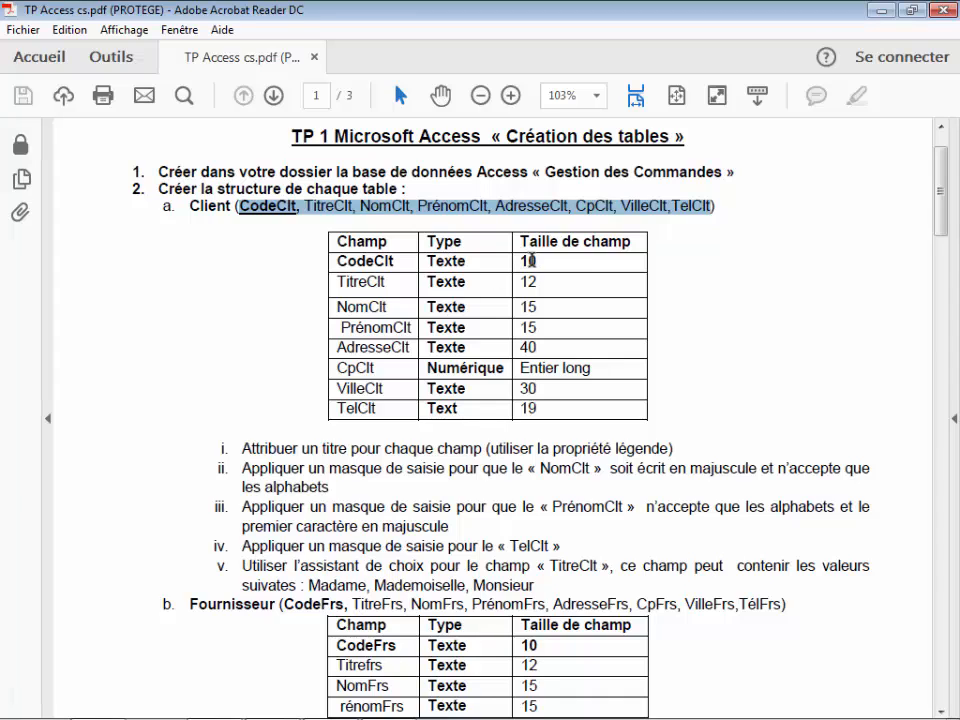
{"action": "mouse_move", "coordinate": [330, 703]}
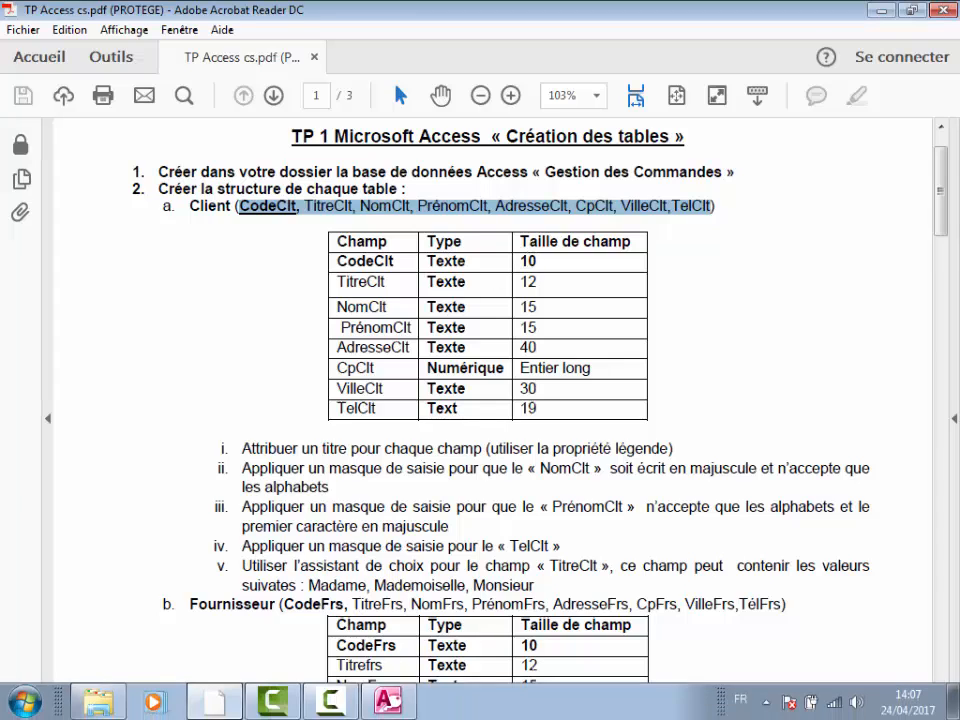
{"action": "left_click", "coordinate": [390, 702]}
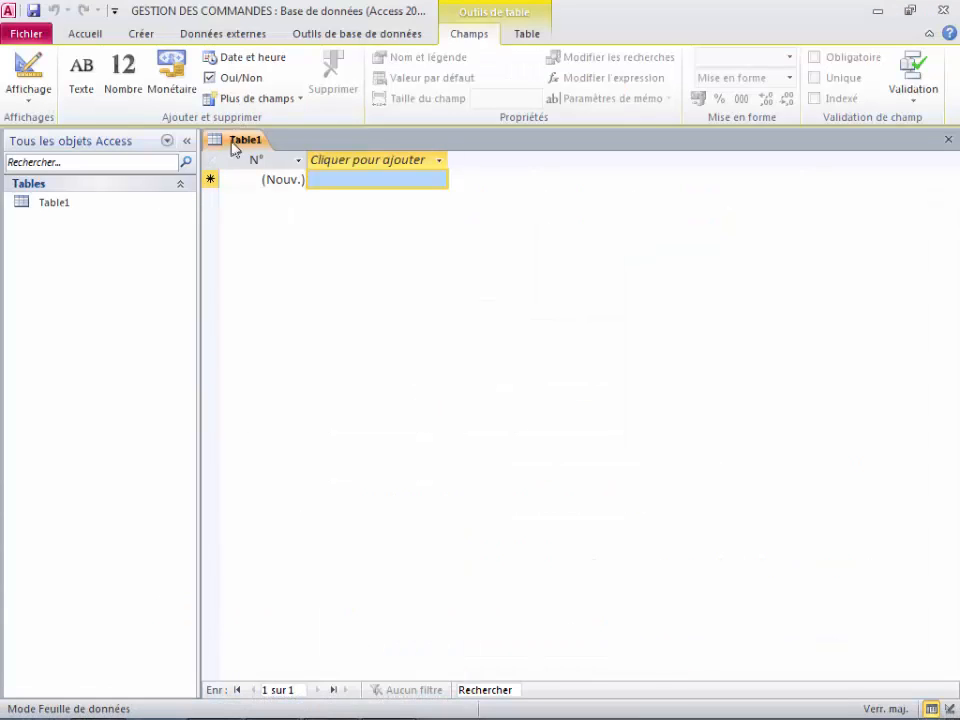
{"action": "left_click", "coordinate": [30, 104]}
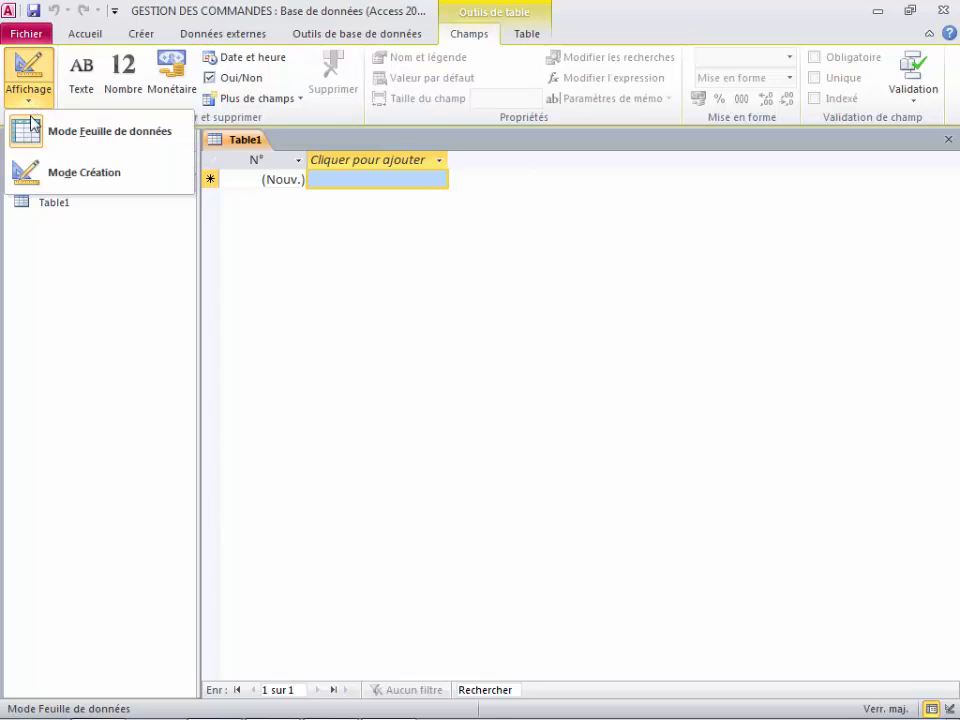
{"action": "left_click", "coordinate": [57, 175]}
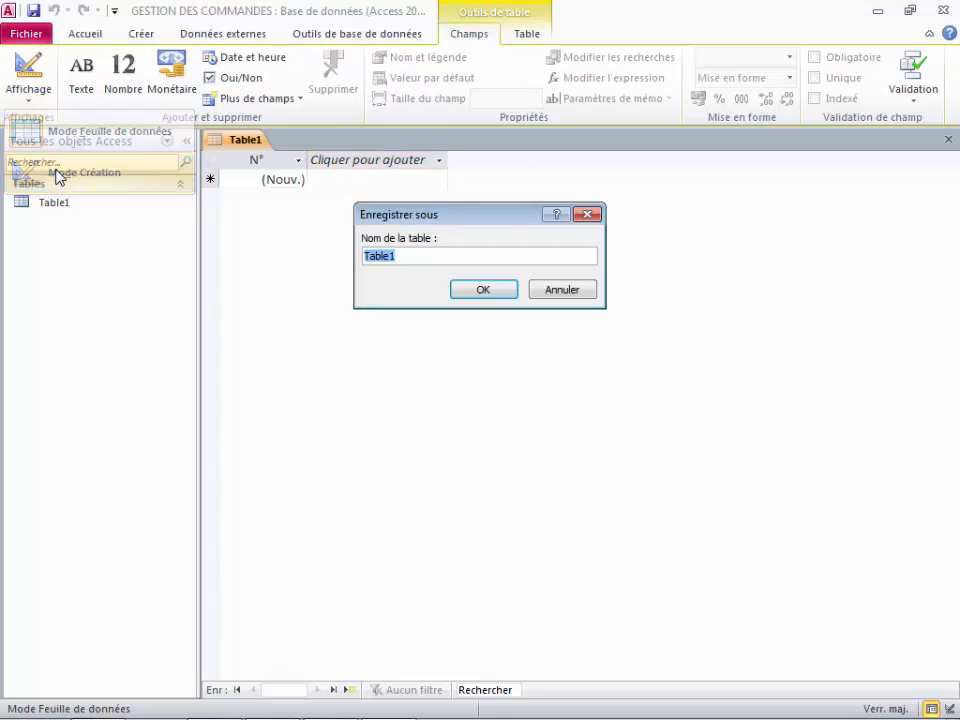
{"action": "key", "text": "BackSpace"}
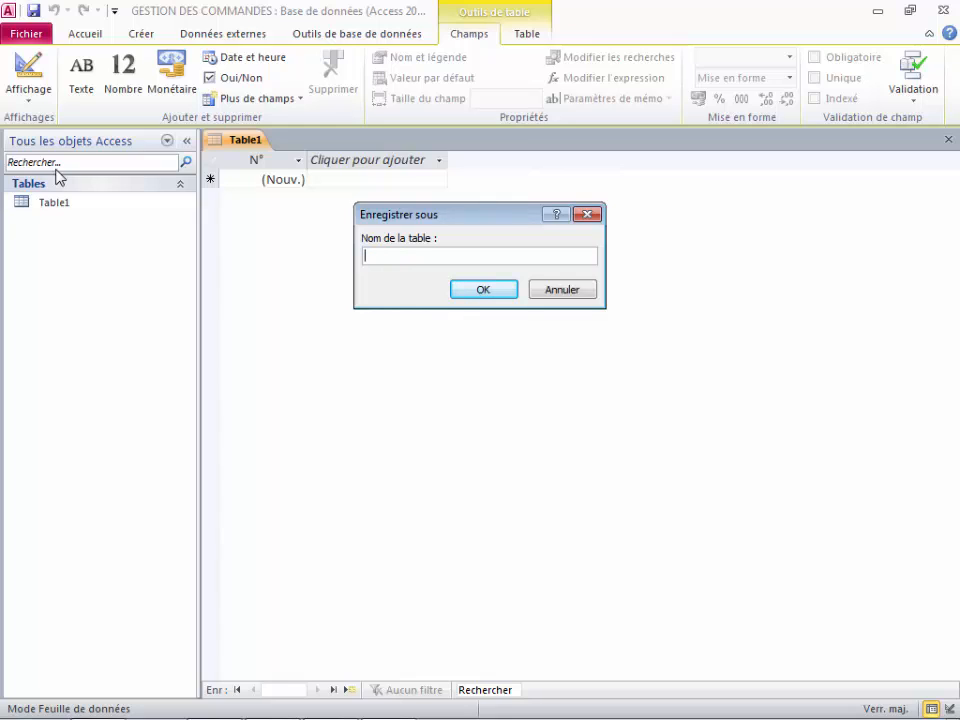
{"action": "type", "text": "Client"}
{"action": "left_click", "coordinate": [464, 289]}
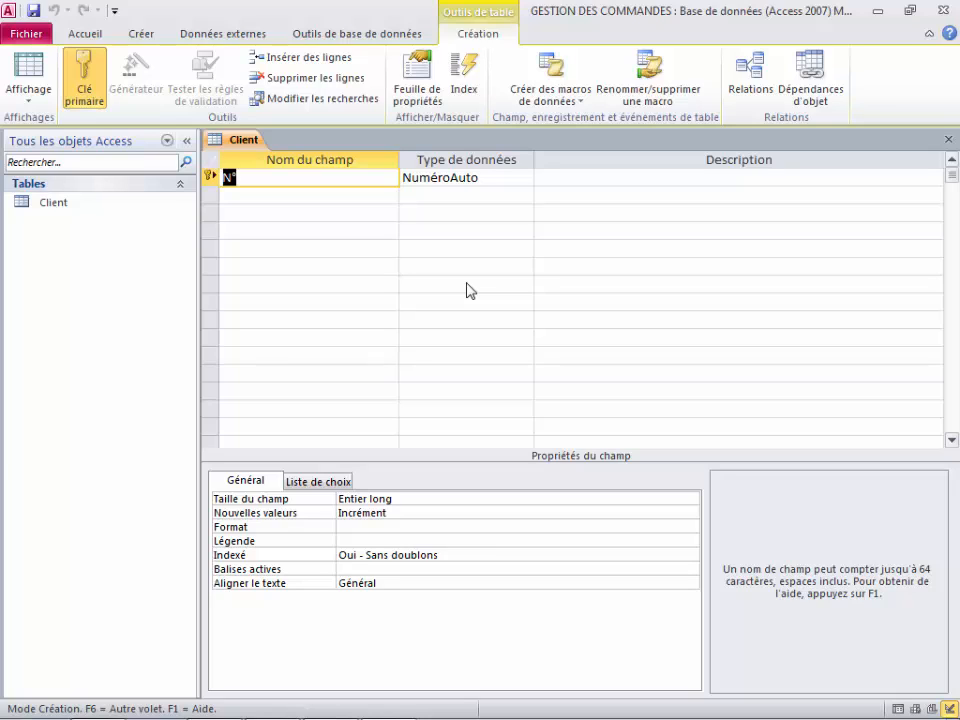
Rename the Client table's primary key field to CodeClt
{"action": "left_click", "coordinate": [247, 177]}
{"action": "key", "text": "BackSpace"}
{"action": "key", "text": "BackSpace"}
{"action": "type", "text": "CodeClt"}
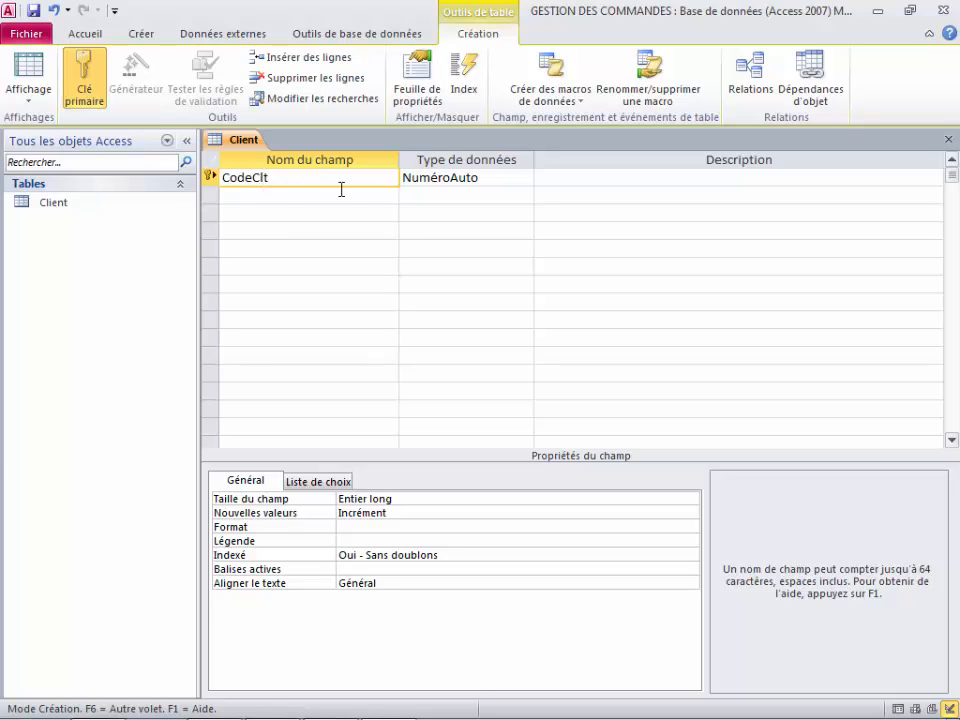
Set the CodeClt field's data type to Texte and its field size to 10
{"action": "left_click", "coordinate": [492, 177]}
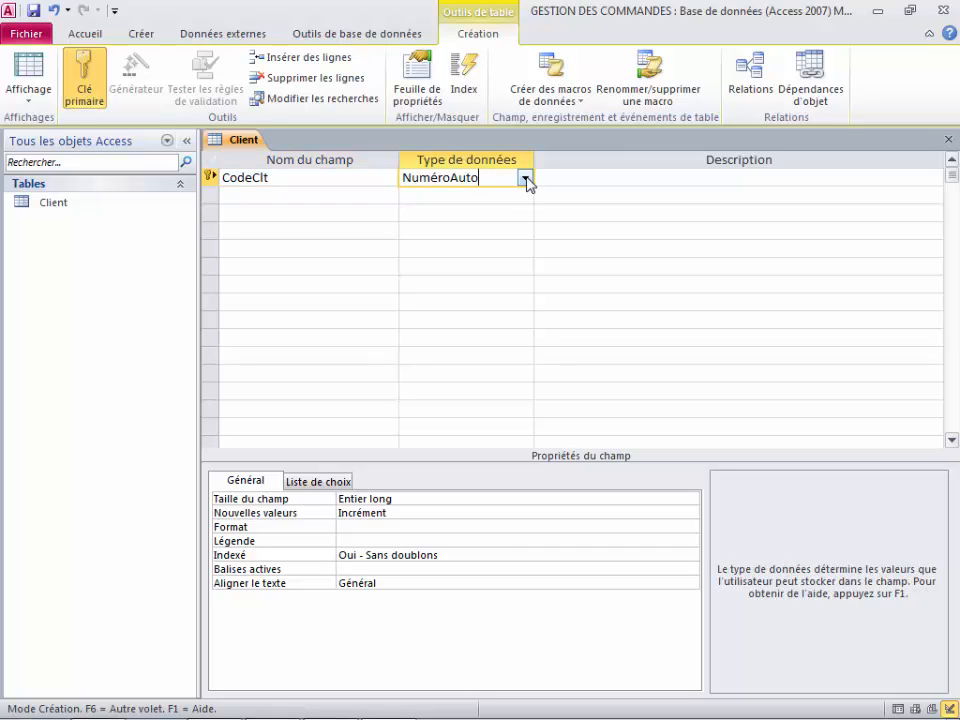
{"action": "left_click", "coordinate": [522, 177]}
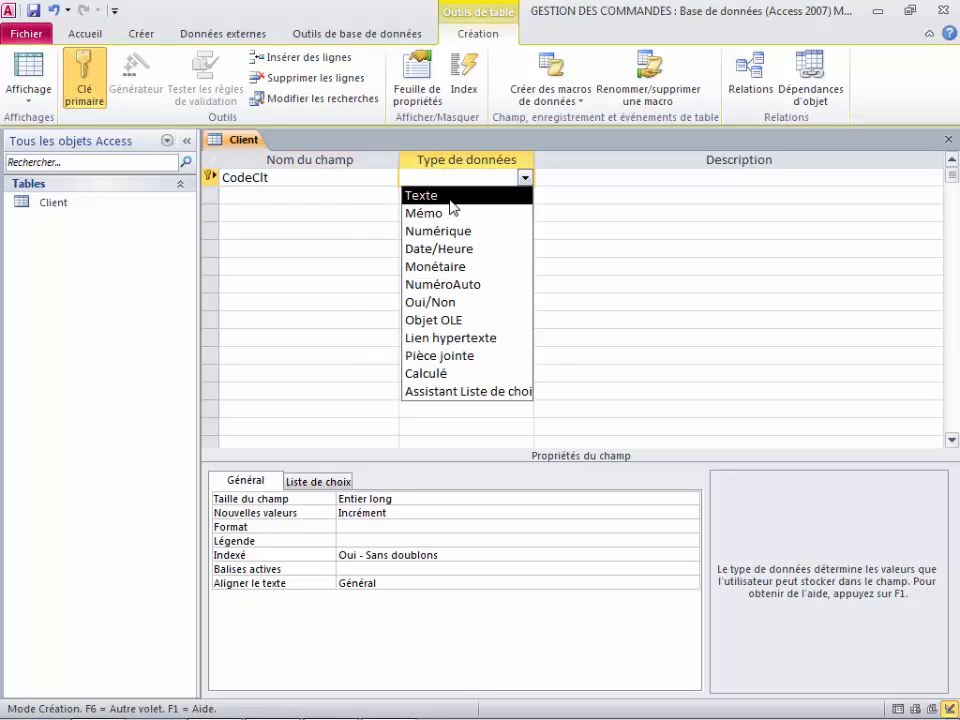
{"action": "left_click", "coordinate": [450, 198]}
{"action": "left_click", "coordinate": [345, 497]}
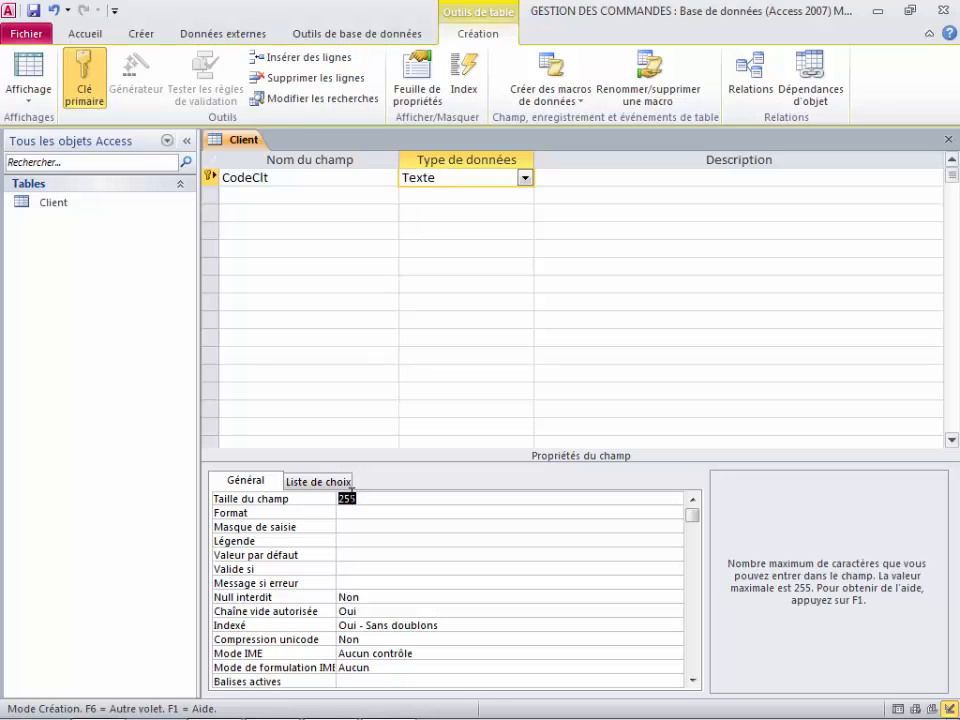
{"action": "type", "text": "10"}
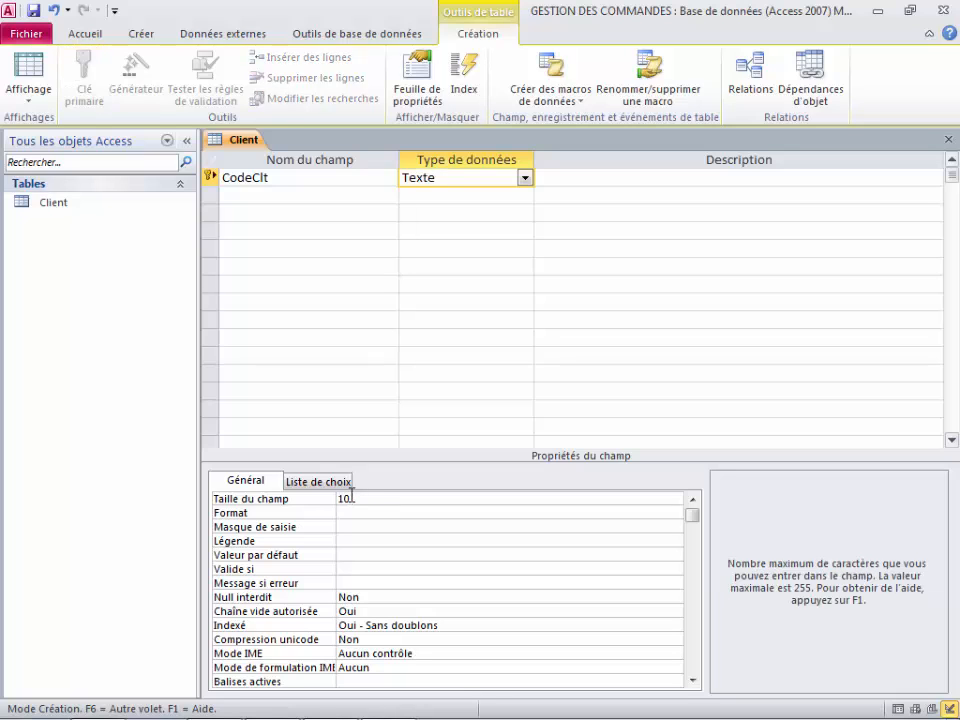
Switch to the assignment PDF, restore its window from full screen and narrow it to the right half of the desktop
{"action": "left_click", "coordinate": [260, 197]}
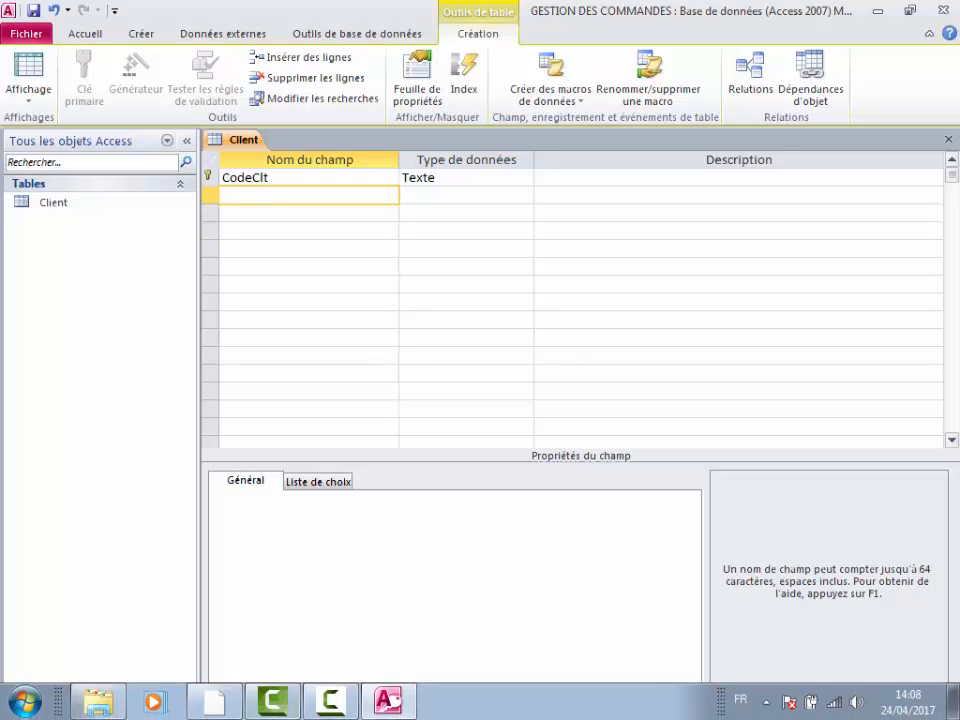
{"action": "left_click", "coordinate": [390, 703]}
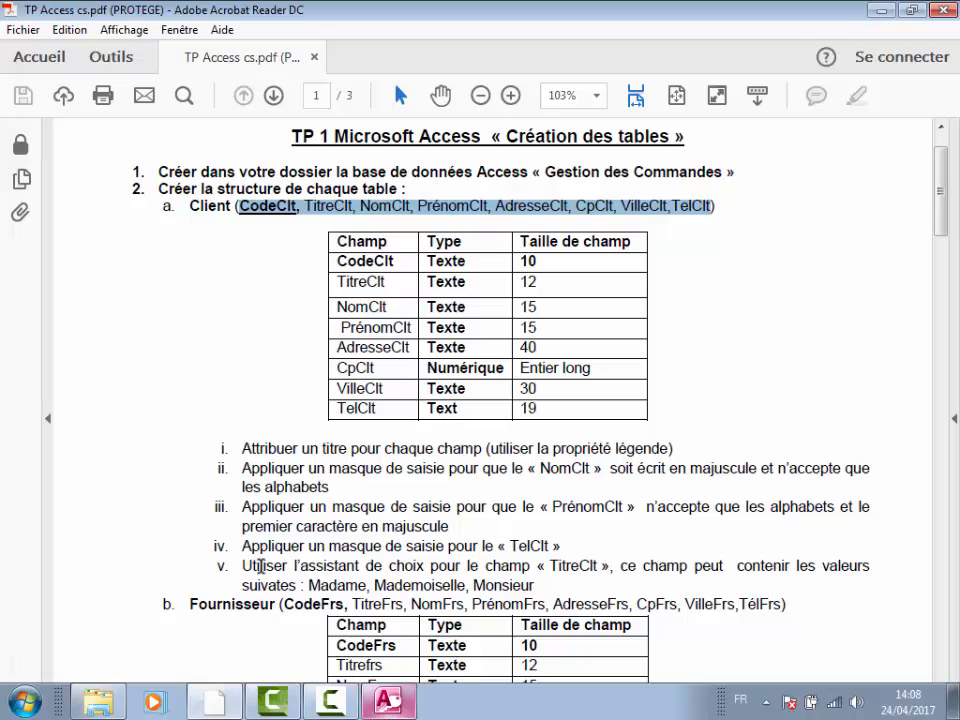
{"action": "left_click", "coordinate": [912, 10]}
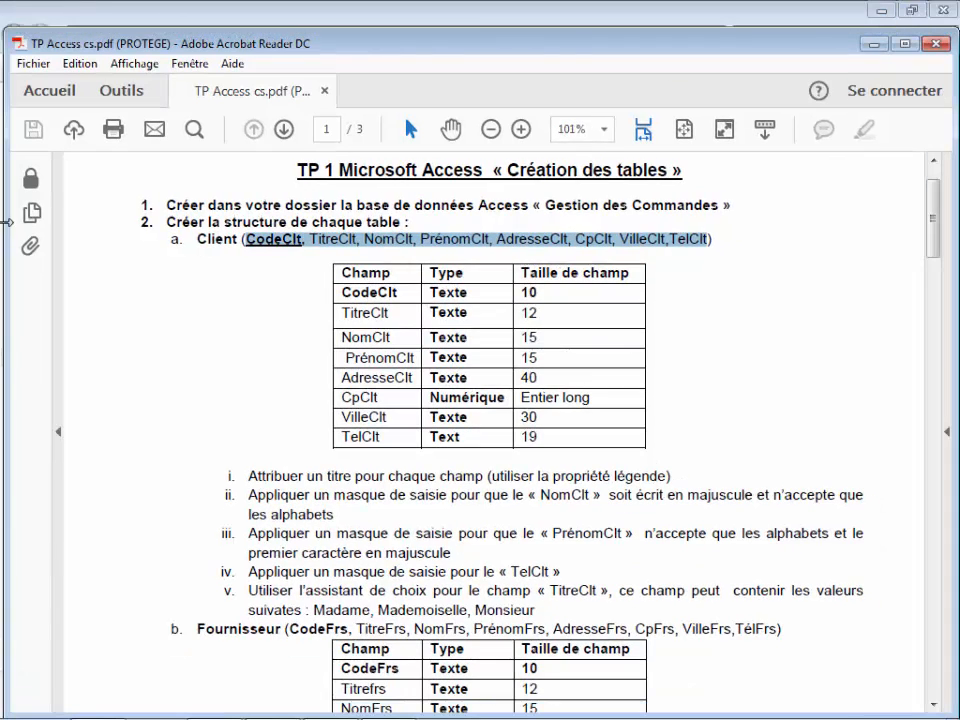
{"action": "left_click_drag", "start_coordinate": [4, 205], "coordinate": [411, 202]}
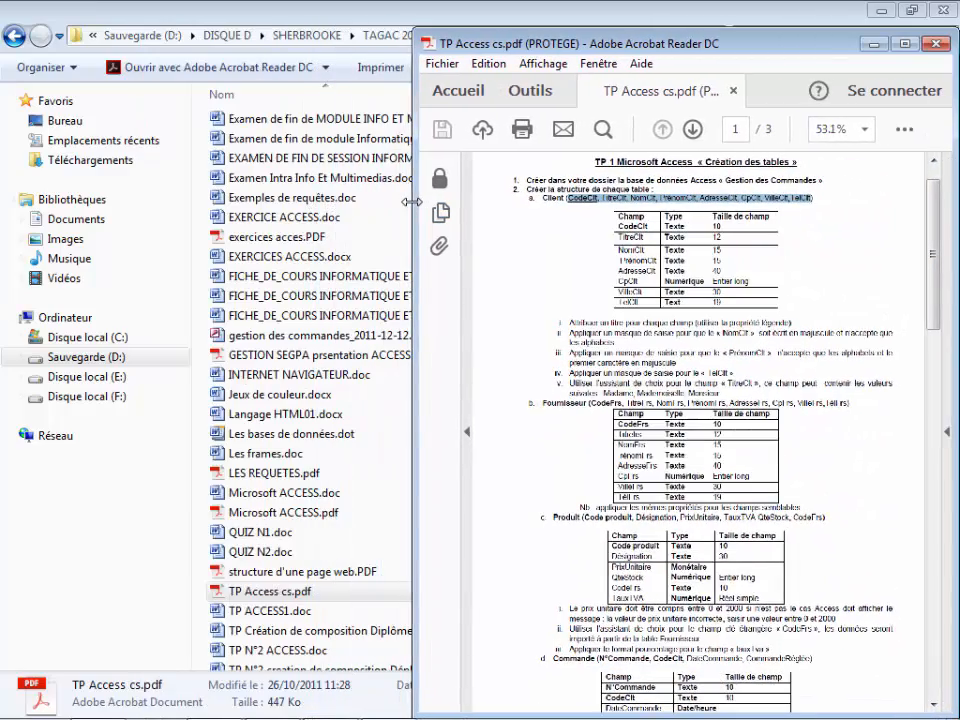
{"action": "mouse_move", "coordinate": [293, 703]}
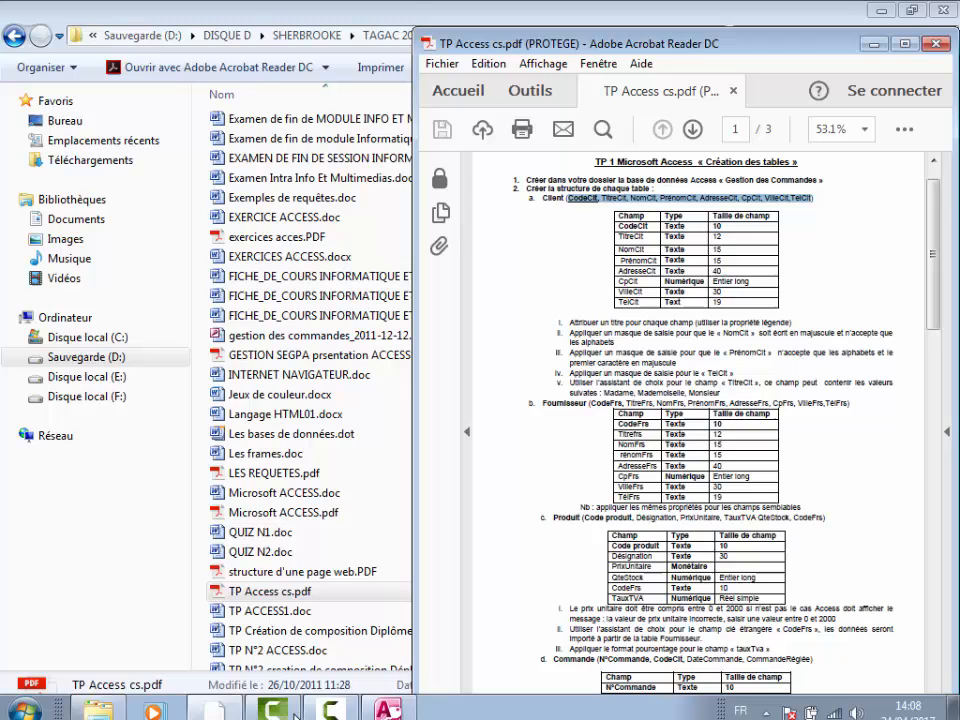
Switch to Access, collapse the navigation pane, and resize the restored window to sit beside the assignment PDF
{"action": "left_click", "coordinate": [388, 703]}
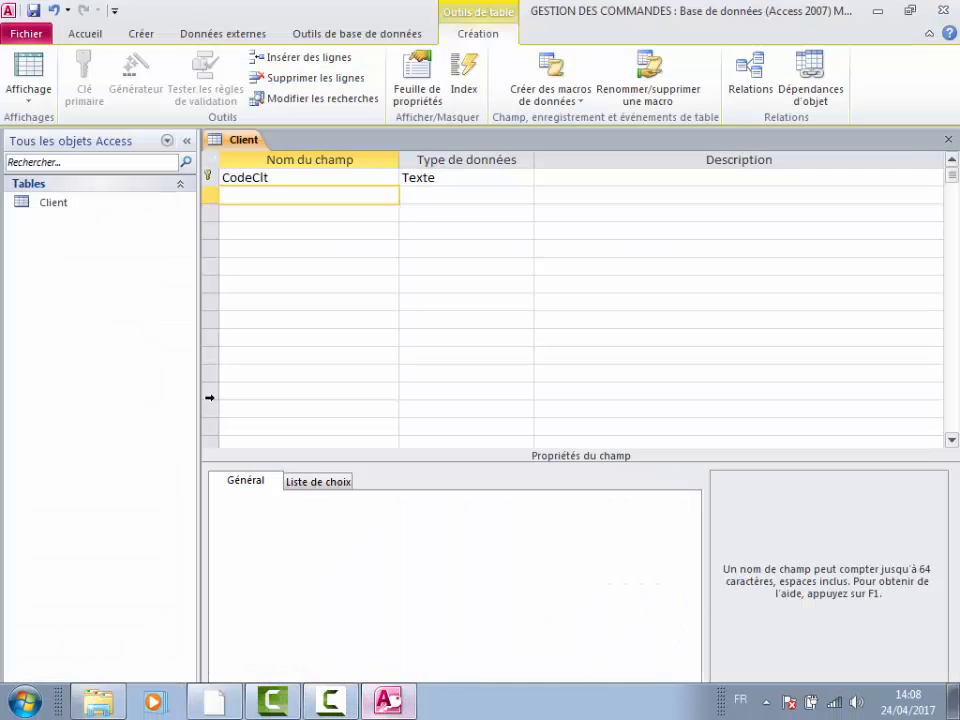
{"action": "left_click", "coordinate": [187, 142]}
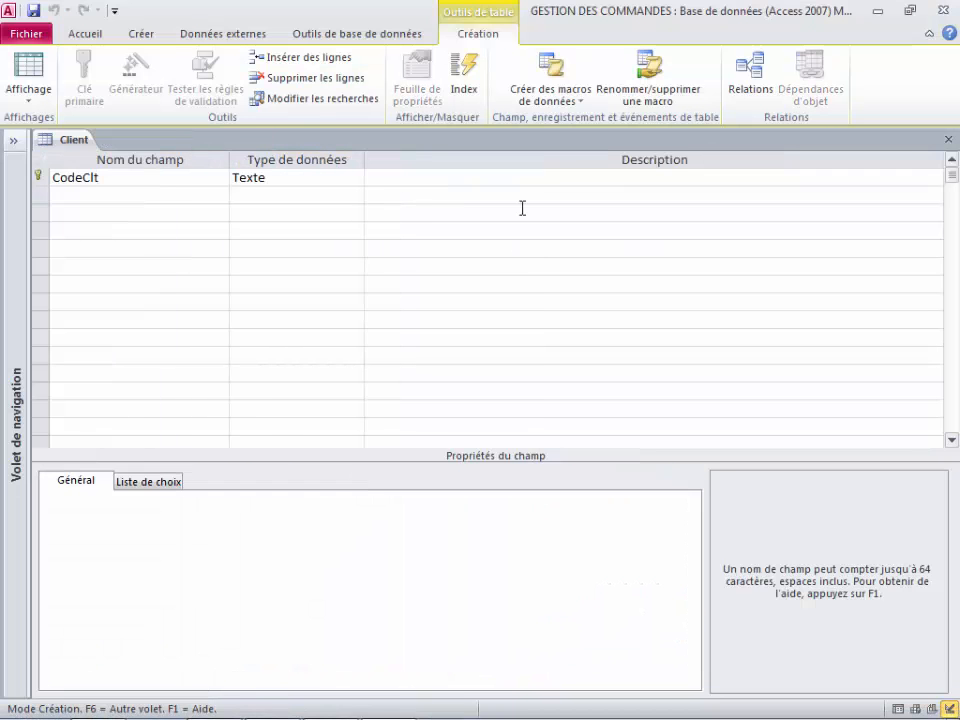
{"action": "left_click", "coordinate": [910, 11]}
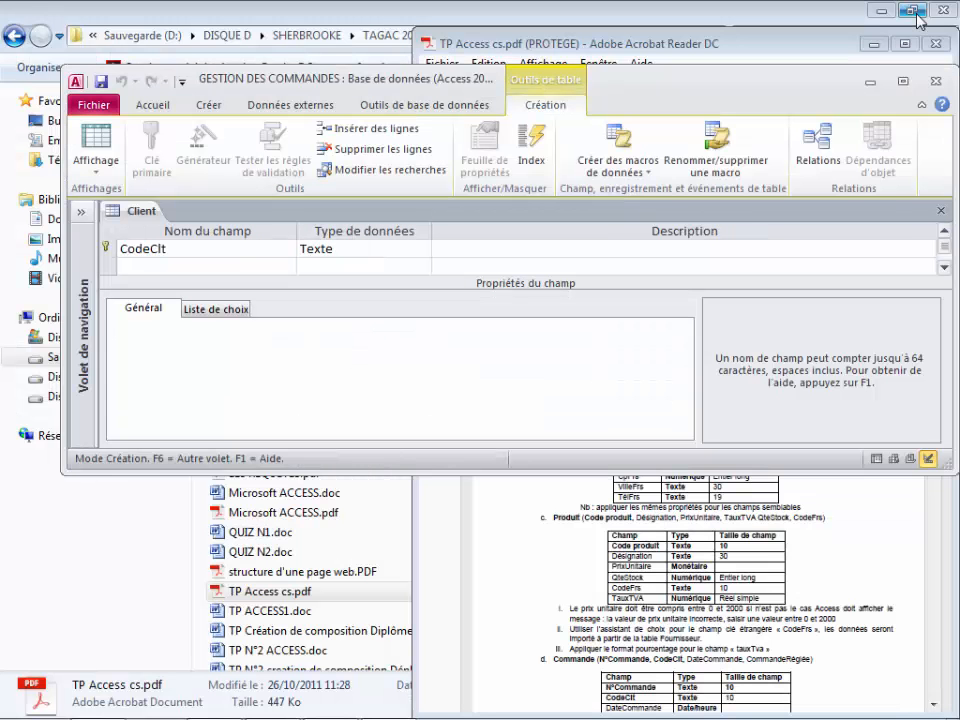
{"action": "left_click_drag", "start_coordinate": [636, 472], "coordinate": [640, 698]}
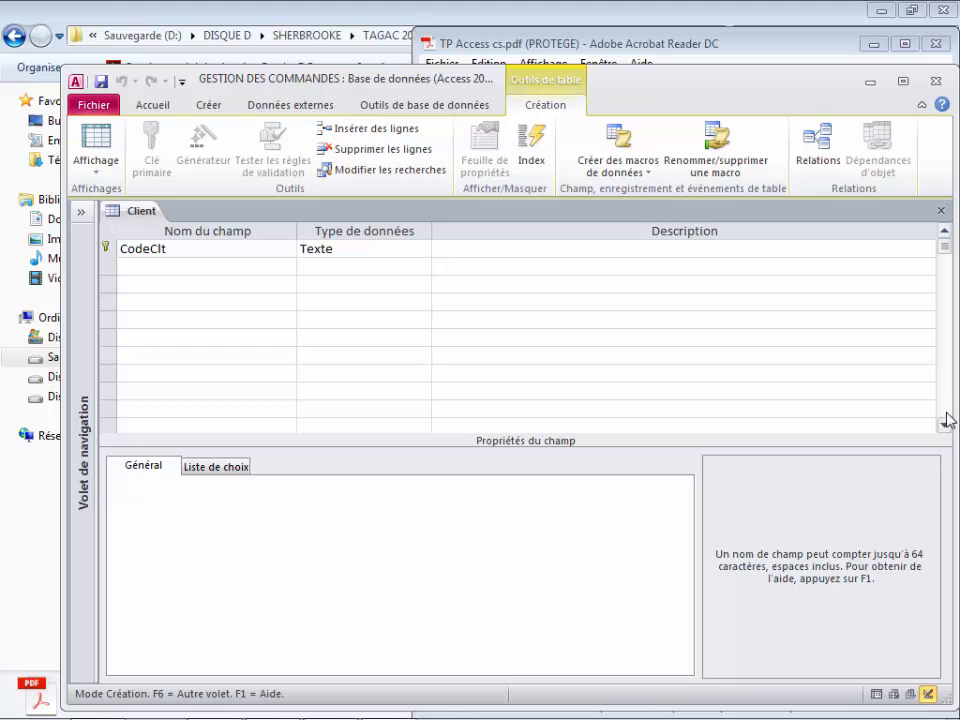
{"action": "left_click_drag", "start_coordinate": [950, 387], "coordinate": [519, 388]}
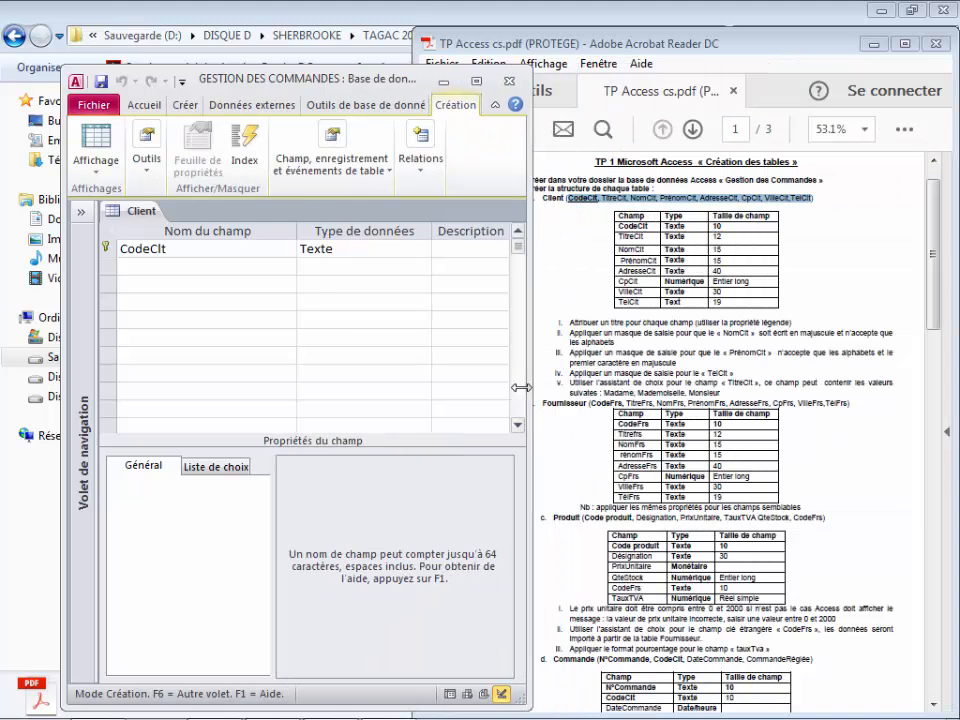
{"action": "left_click_drag", "start_coordinate": [62, 334], "coordinate": [4, 253]}
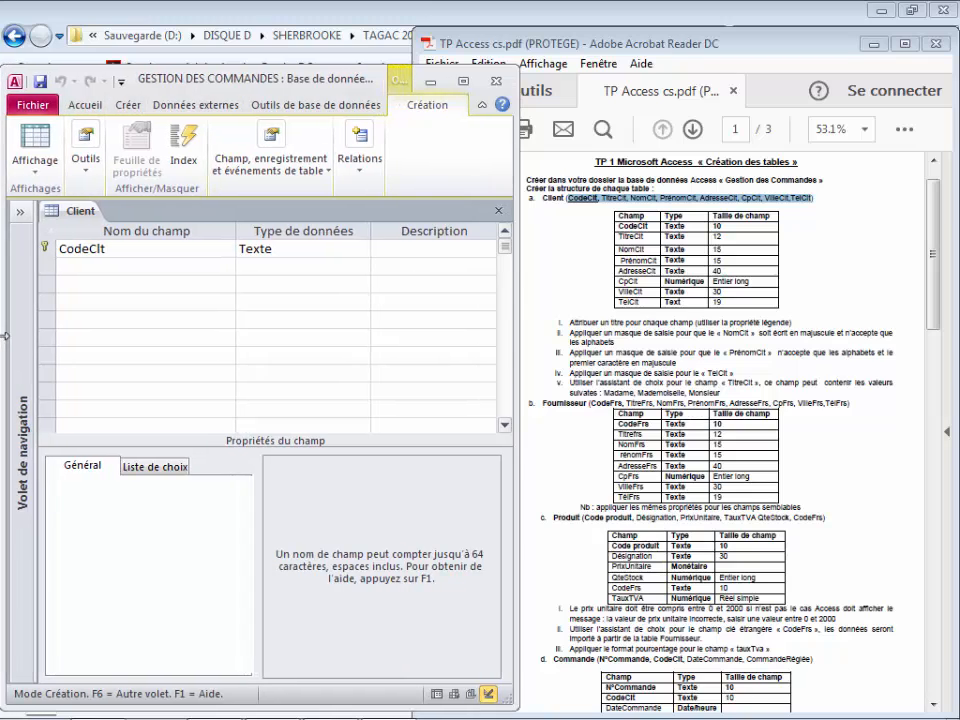
Add a Titre_Clt field of type Texte below CodeClt and set its field size to 12
{"action": "left_click", "coordinate": [83, 265]}
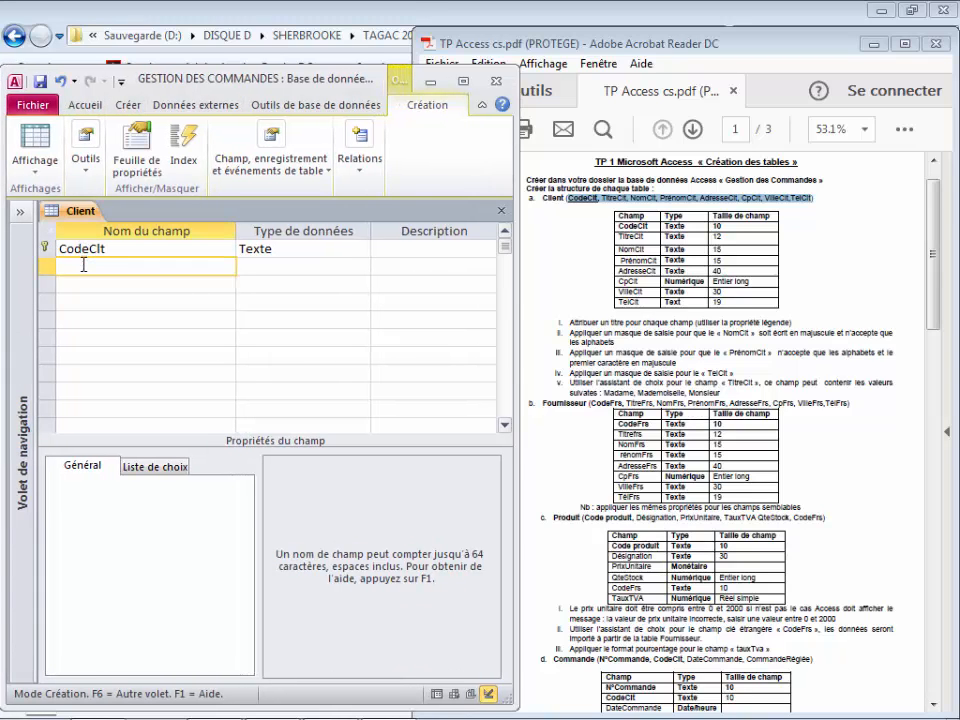
{"action": "type", "text": "Titre_Clt"}
{"action": "left_click", "coordinate": [275, 265]}
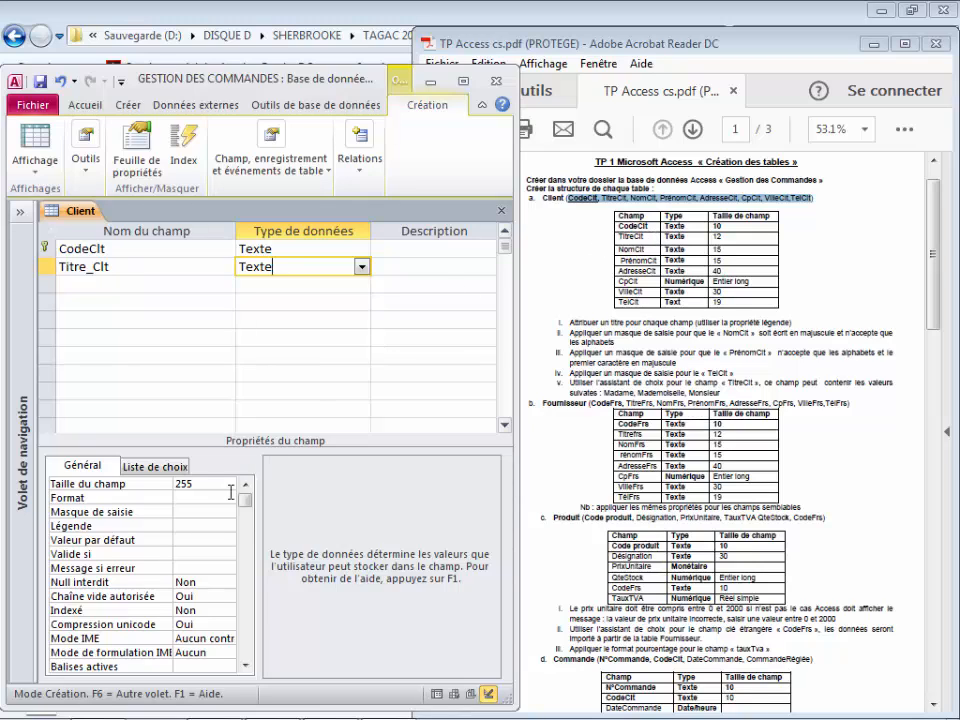
{"action": "double_click", "coordinate": [186, 483]}
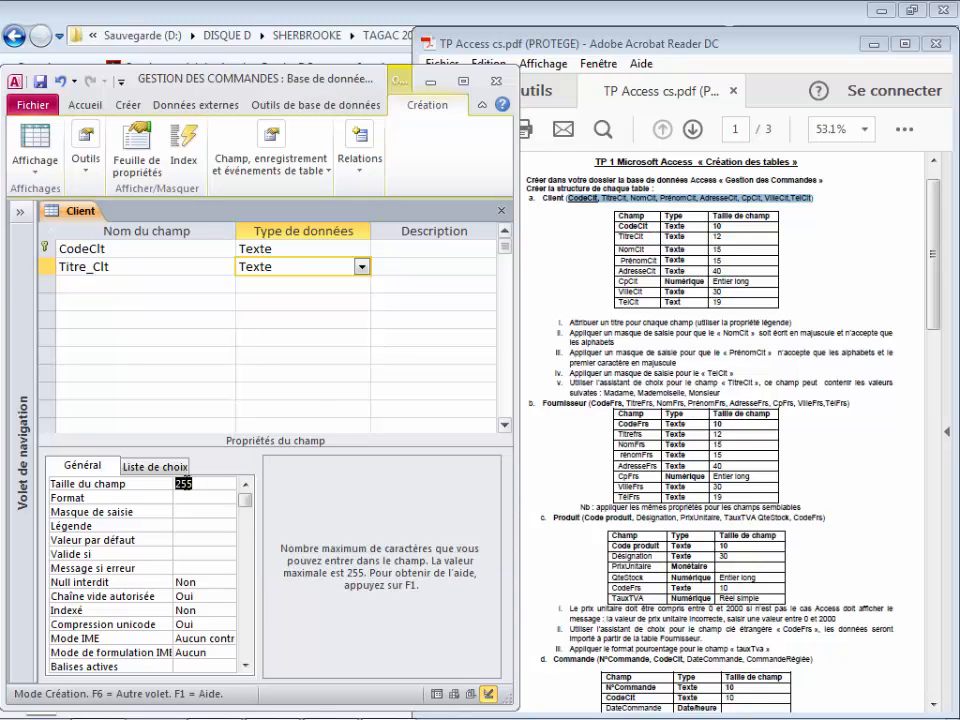
{"action": "type", "text": "12"}
Add a Nom_Clt field of type Texte below Titre_Clt and set its field size to 15
{"action": "left_click", "coordinate": [90, 285]}
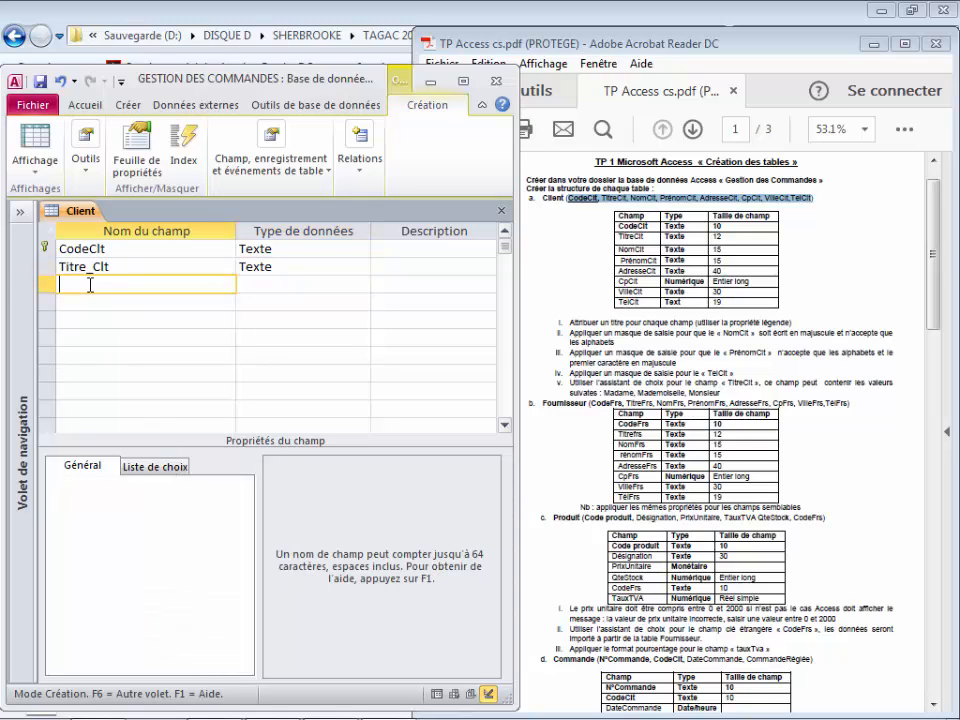
{"action": "type", "text": "NomClt"}
{"action": "left_click", "coordinate": [89, 286]}
{"action": "type", "text": "_"}
{"action": "left_click", "coordinate": [253, 284]}
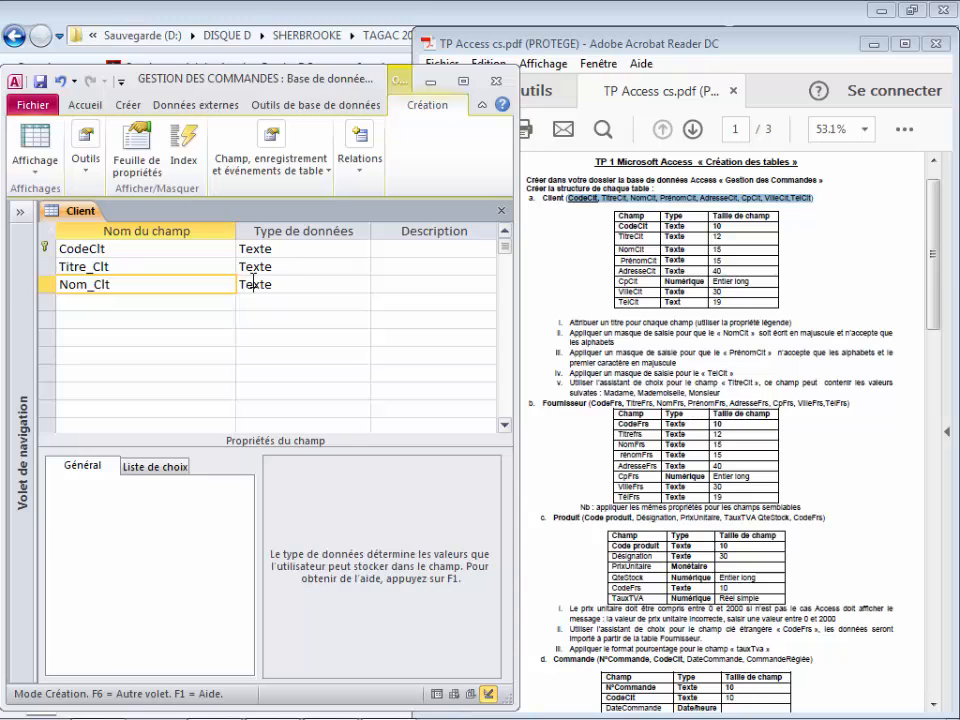
{"action": "left_click", "coordinate": [180, 481]}
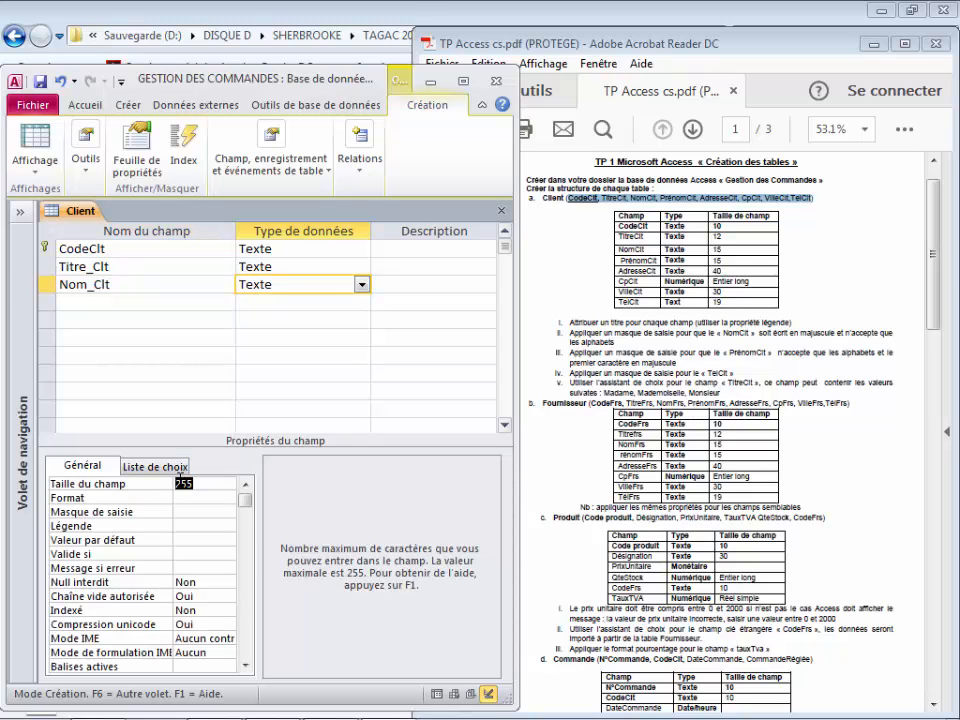
{"action": "type", "text": "10"}
{"action": "key", "text": "BackSpace"}
{"action": "type", "text": "5"}
Add a Prenom_Clt field of type Texte below Nom_Clt and set its field size to 15
{"action": "left_click", "coordinate": [85, 302]}
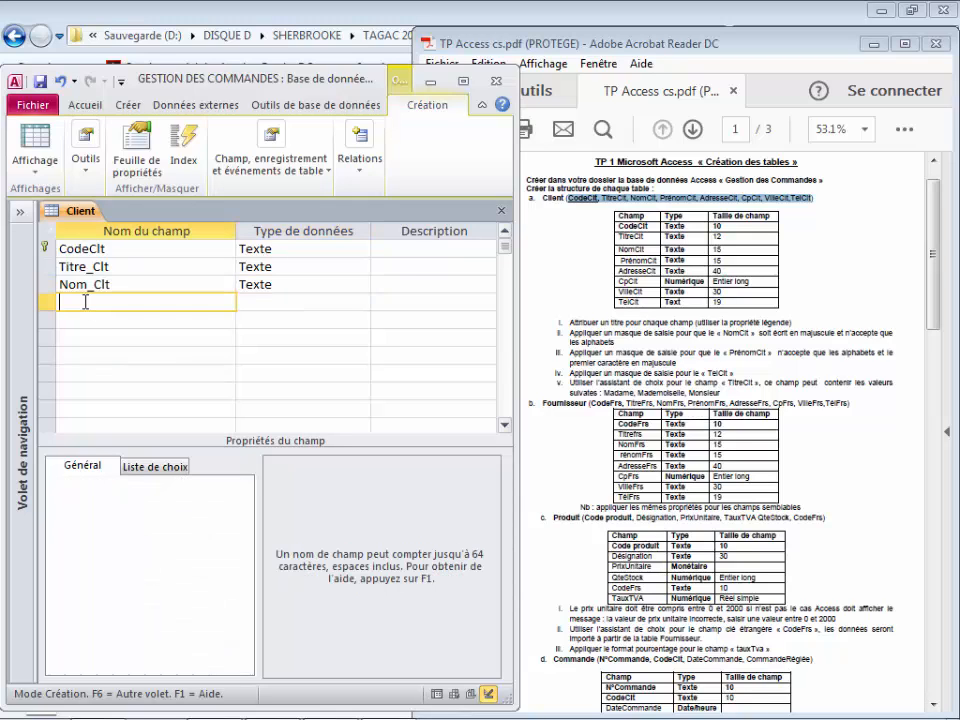
{"action": "type", "text": "Prenom_Clt"}
{"action": "left_click", "coordinate": [274, 302]}
{"action": "double_click", "coordinate": [188, 483]}
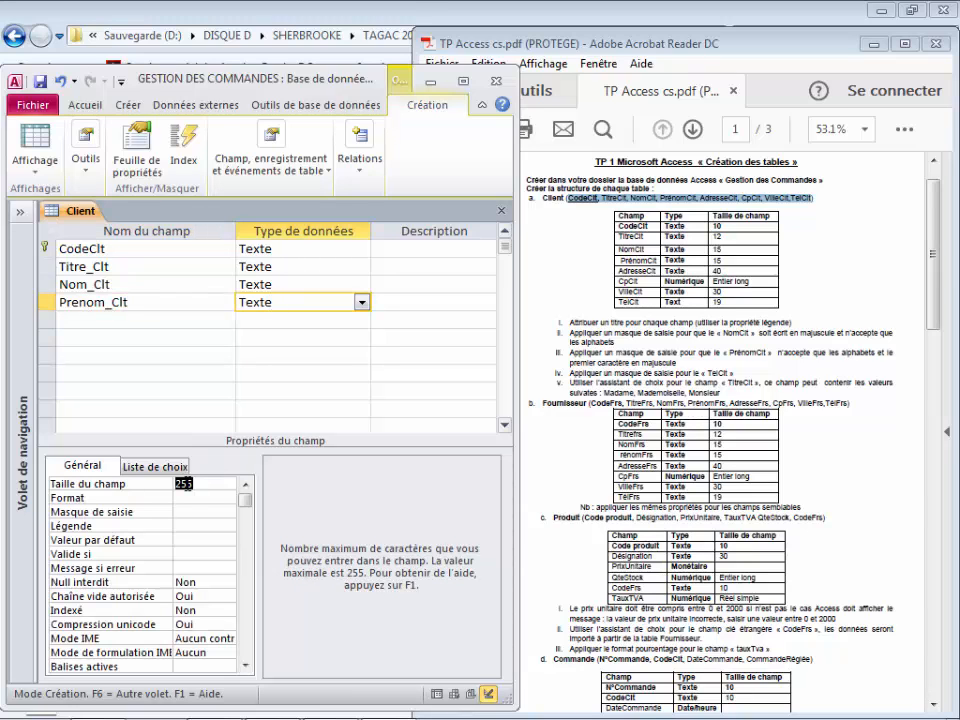
{"action": "type", "text": "15"}
Add an Adresse_Clt field of type Texte below Prenom_Clt and set its field size to 40
{"action": "left_click", "coordinate": [101, 322]}
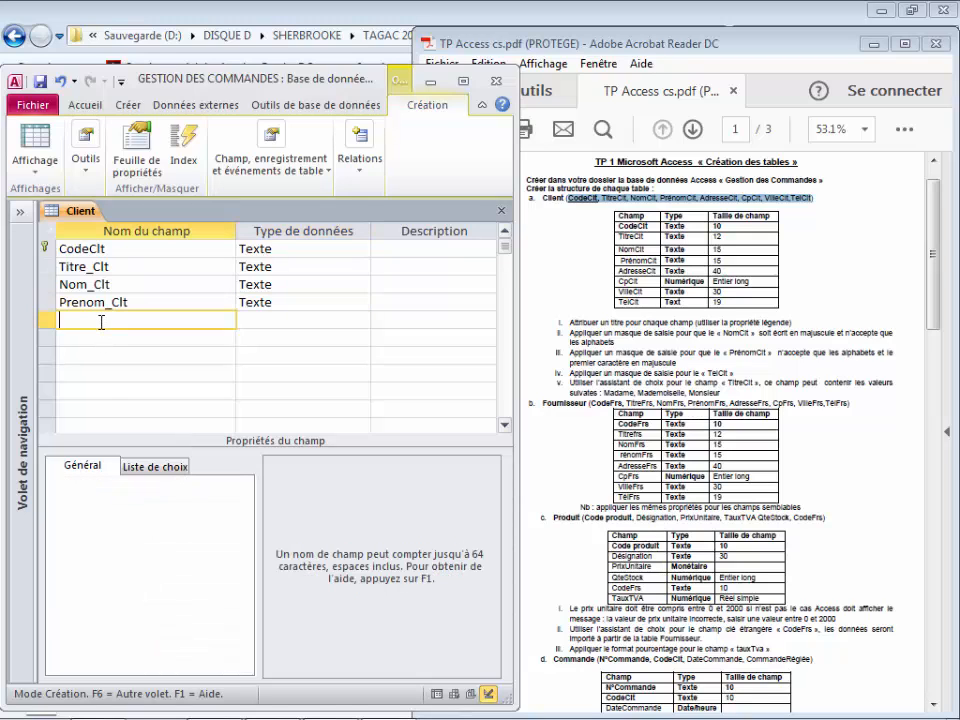
{"action": "type", "text": "Adresse_Clt"}
{"action": "left_click", "coordinate": [268, 316]}
{"action": "left_click", "coordinate": [181, 485]}
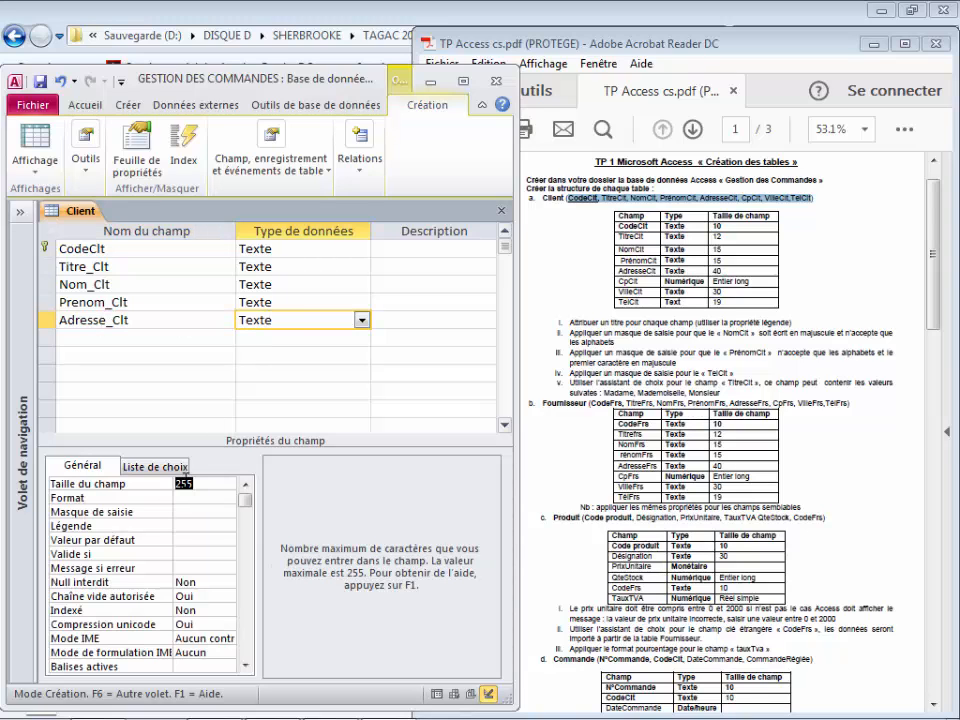
{"action": "type", "text": "40"}
Add a Cp_Clt field below Adresse_Clt and set its data type to Numérique, with field size Entier long
{"action": "left_click", "coordinate": [105, 338]}
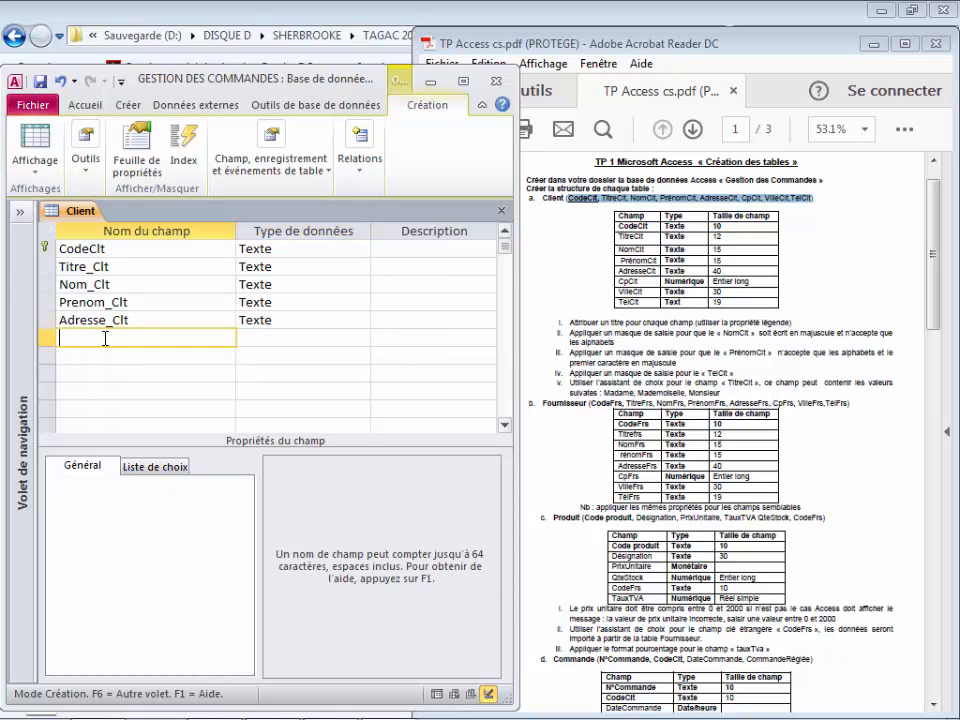
{"action": "type", "text": "Cp_Clt"}
{"action": "key", "text": "Tab"}
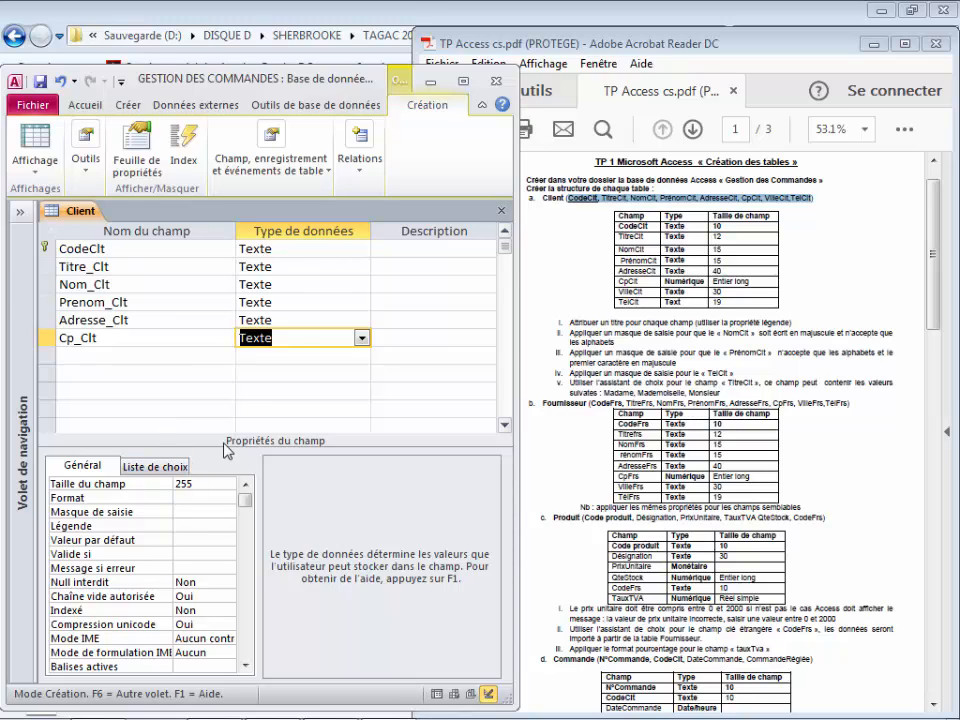
{"action": "left_click", "coordinate": [362, 340]}
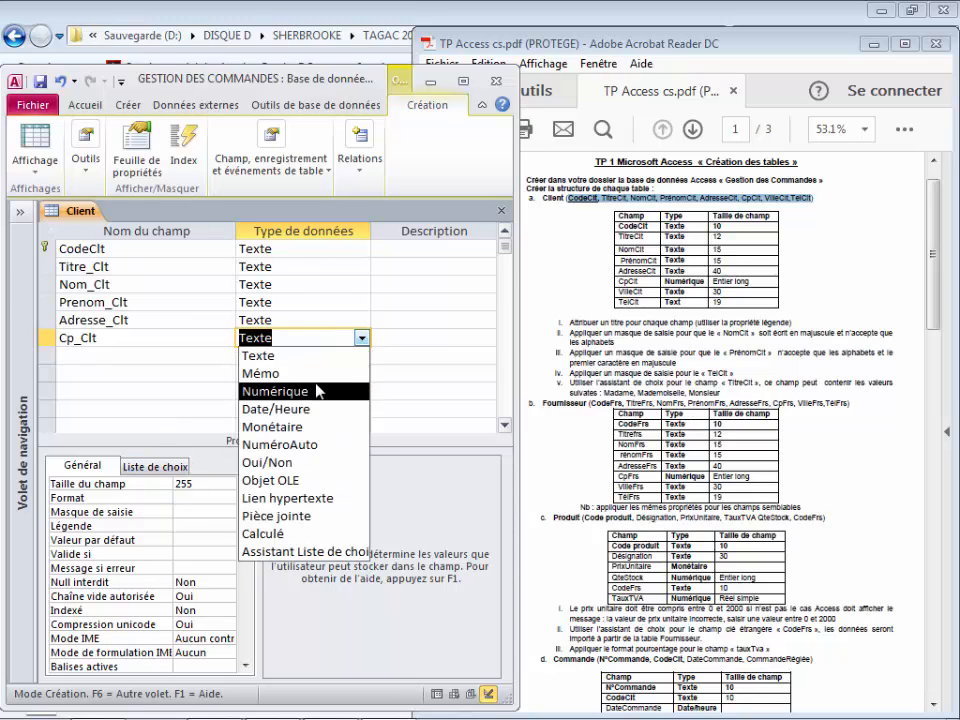
{"action": "left_click", "coordinate": [311, 392]}
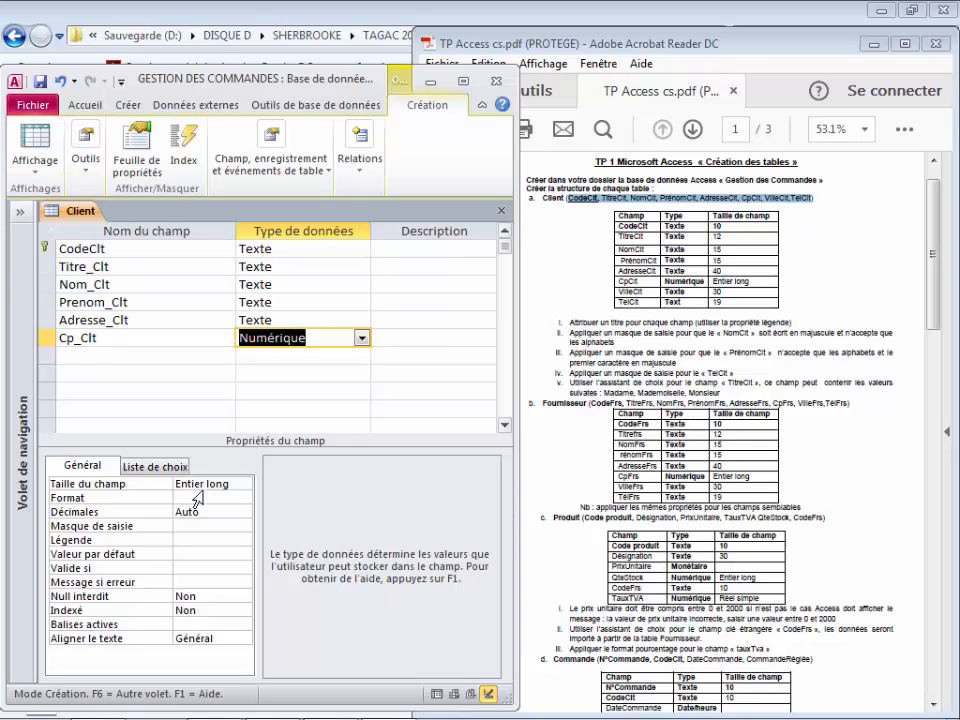
Add a Ville_Clt field of type Texte below Cp_Clt and set its field size to 30
{"action": "left_click", "coordinate": [149, 355]}
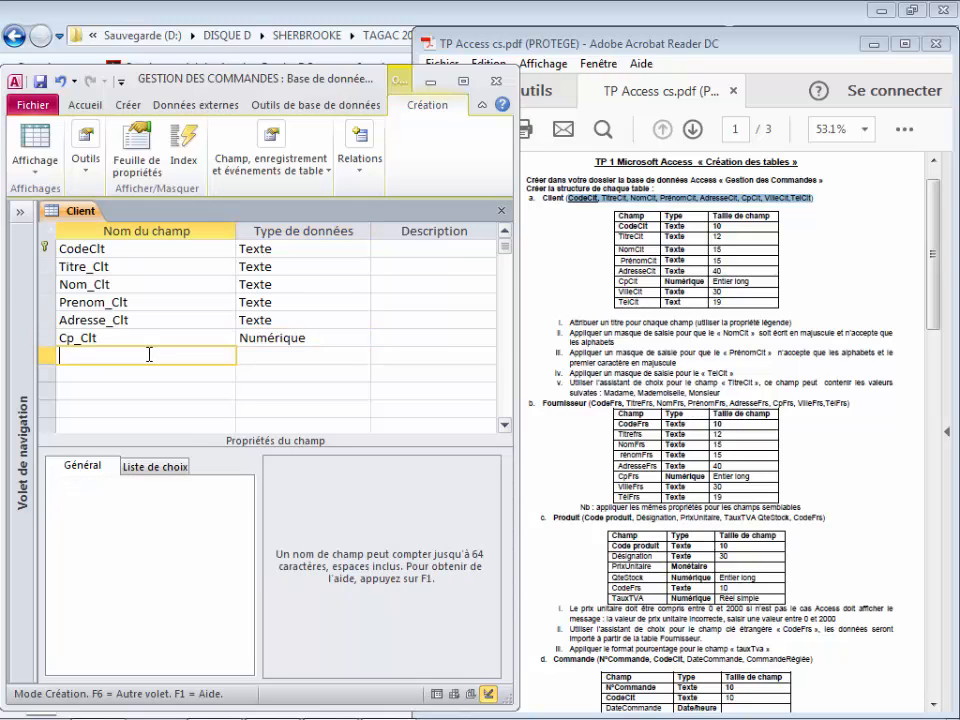
{"action": "type", "text": "Ville_Clt"}
{"action": "left_click", "coordinate": [254, 352]}
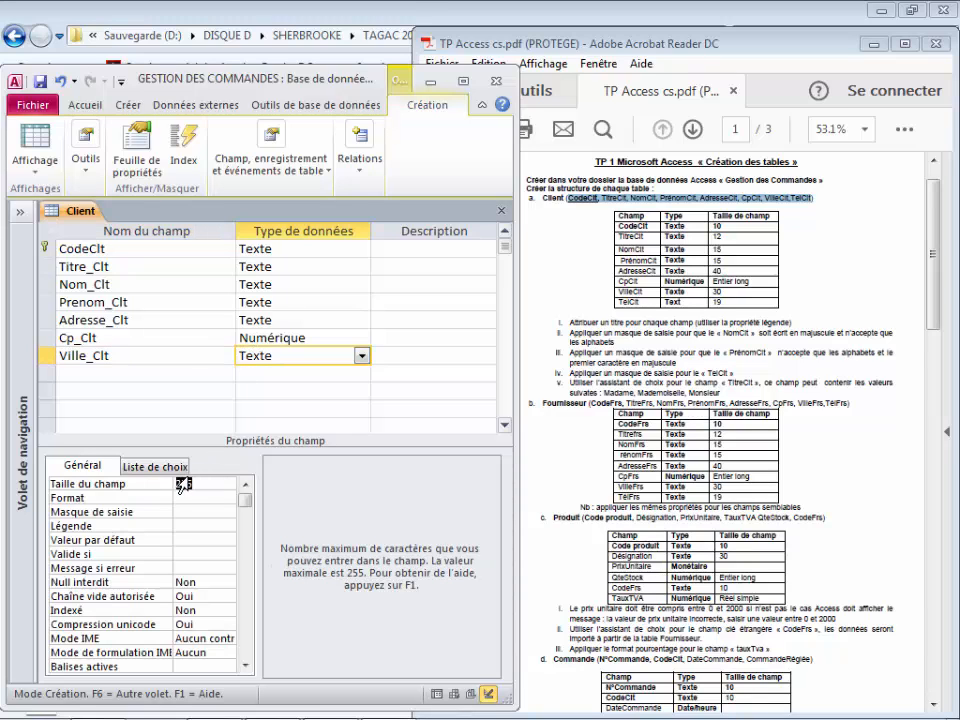
{"action": "type", "text": "30"}
Add a tel_Clt field of type Texte with field size 19 below Ville_Clt, and save the Client table
{"action": "left_click", "coordinate": [108, 372]}
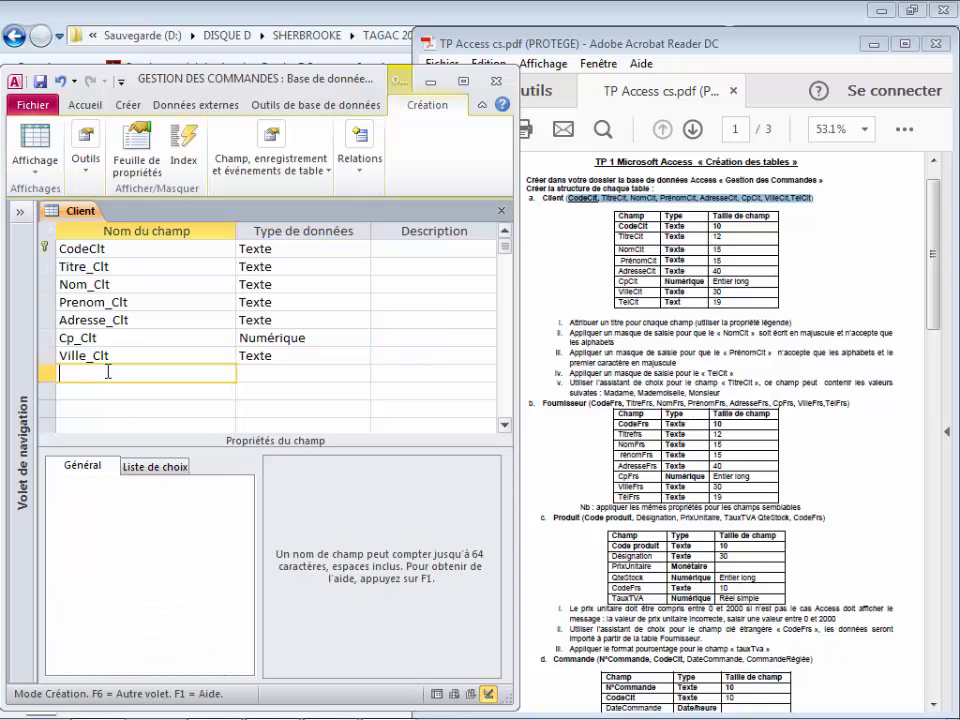
{"action": "type", "text": "tel_Clt"}
{"action": "left_click", "coordinate": [264, 372]}
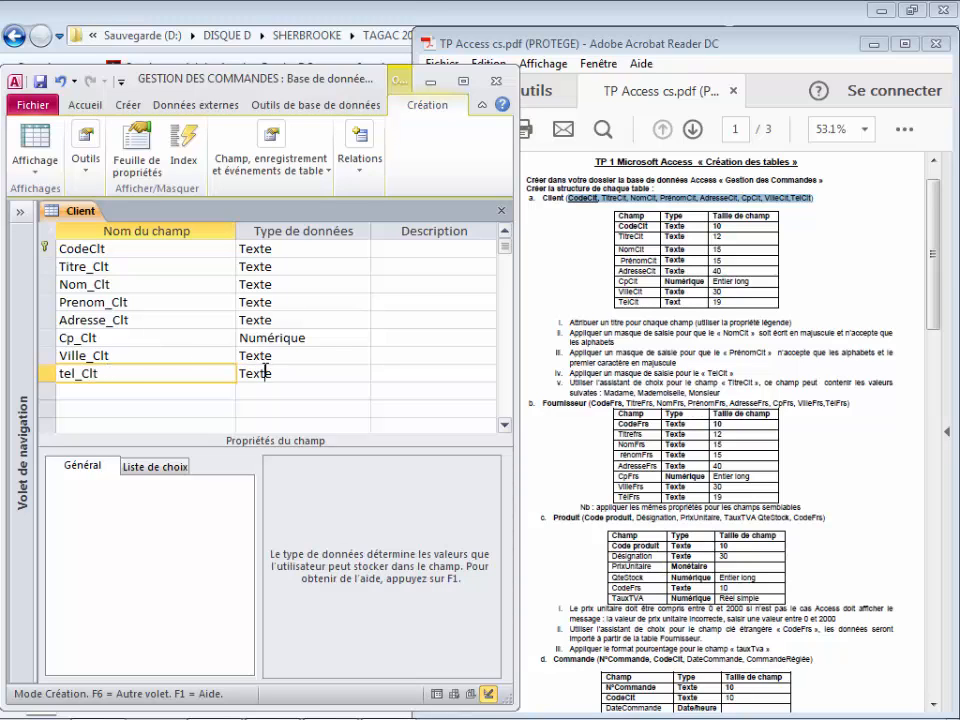
{"action": "left_click", "coordinate": [182, 484]}
{"action": "double_click", "coordinate": [180, 485]}
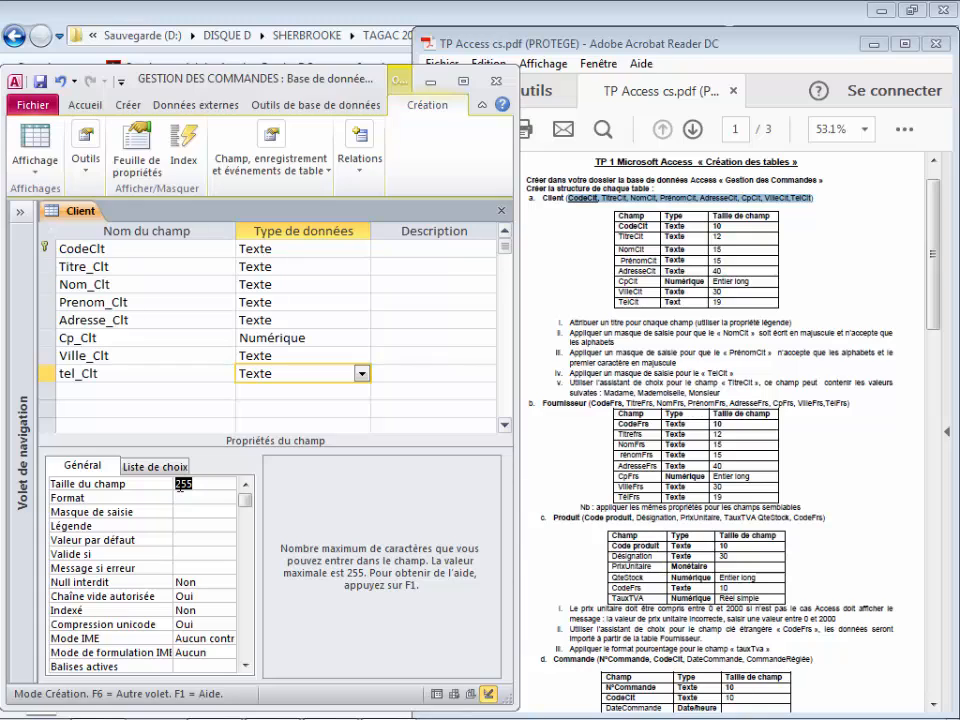
{"action": "type", "text": "19"}
{"action": "left_click", "coordinate": [40, 81]}
Zoom the assignment PDF to 75% and narrow its window to read the Client field property instructions beside the table design
{"action": "left_click", "coordinate": [866, 128]}
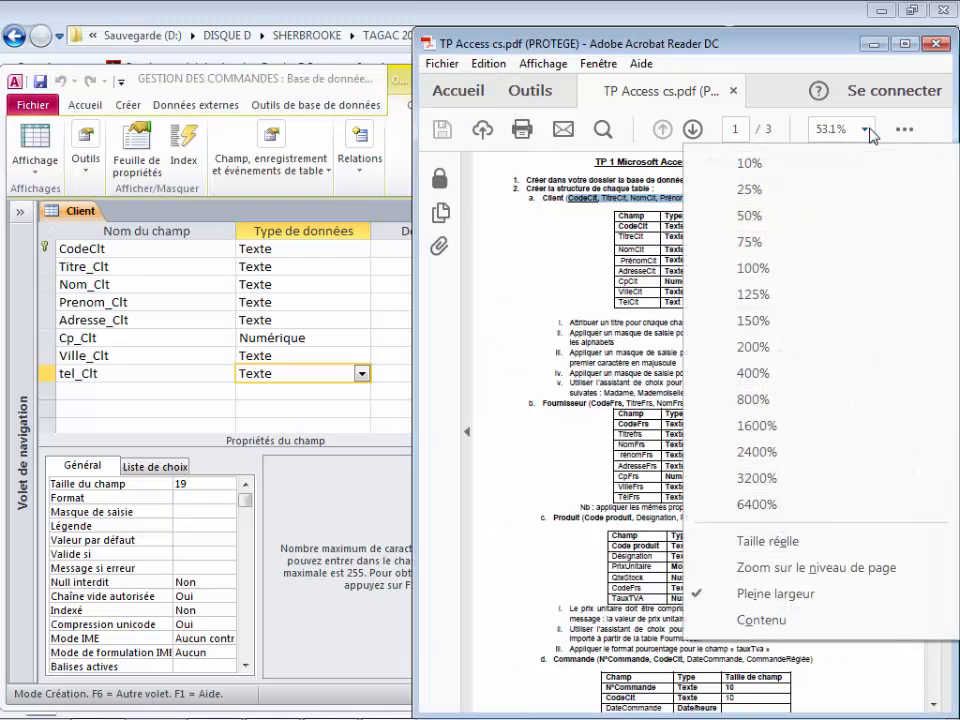
{"action": "left_click", "coordinate": [785, 243]}
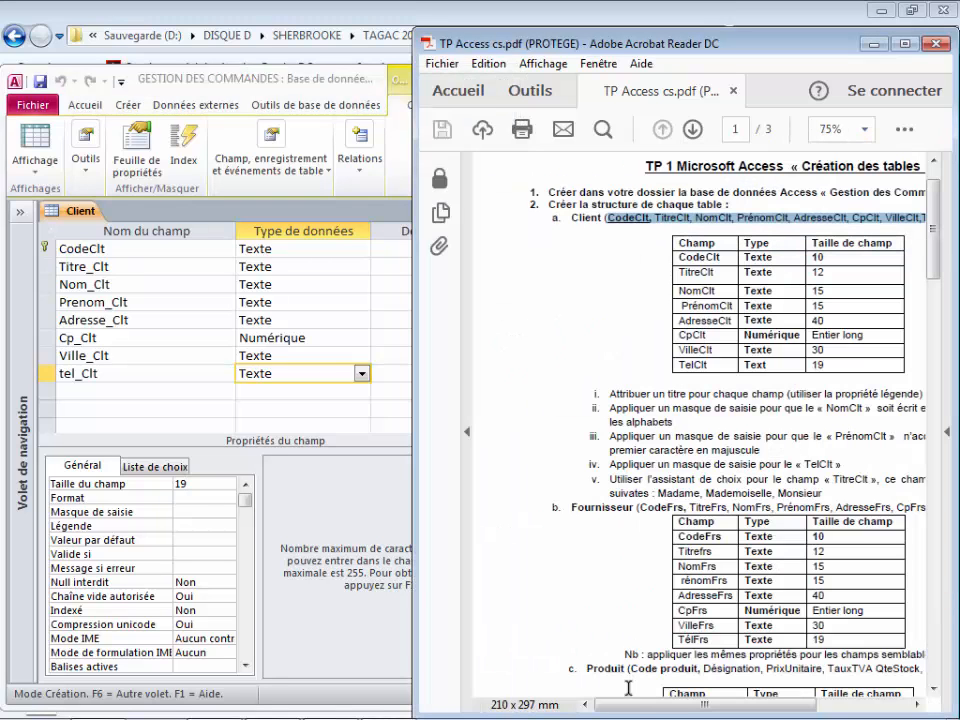
{"action": "left_click_drag", "start_coordinate": [628, 705], "coordinate": [684, 709]}
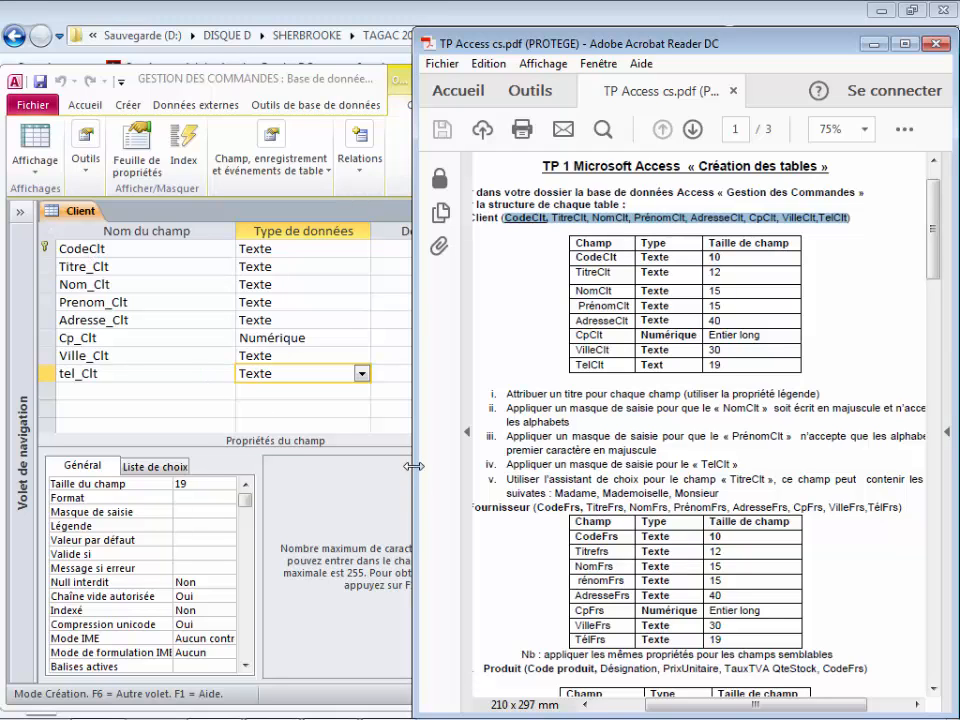
{"action": "left_click_drag", "start_coordinate": [413, 466], "coordinate": [446, 465]}
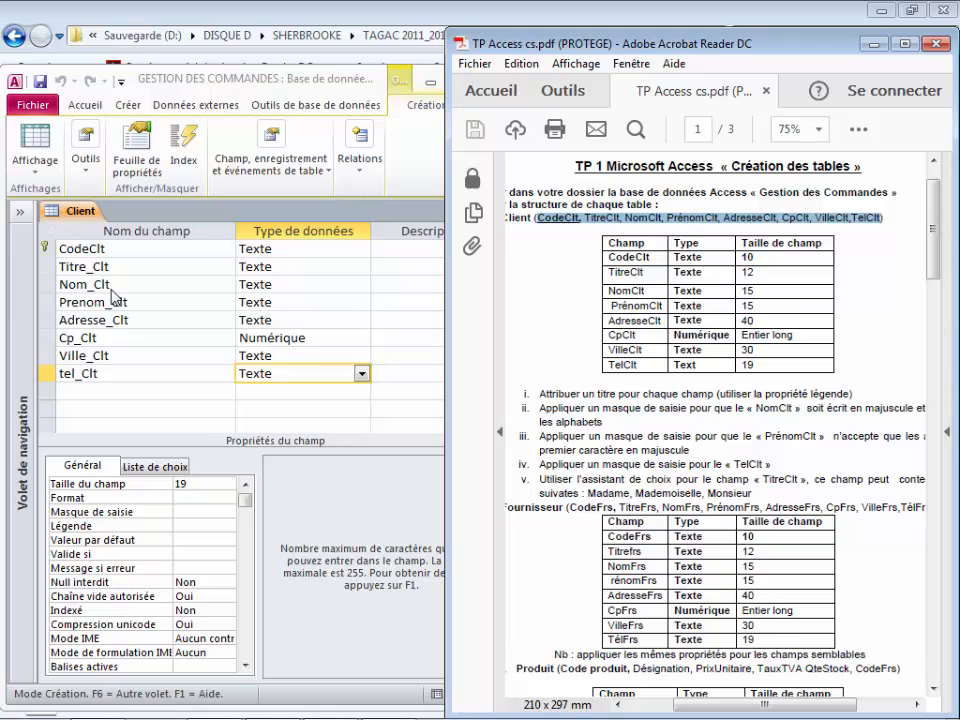
View the Client table's column headings in datasheet view and return to design view
{"action": "left_click", "coordinate": [37, 147]}
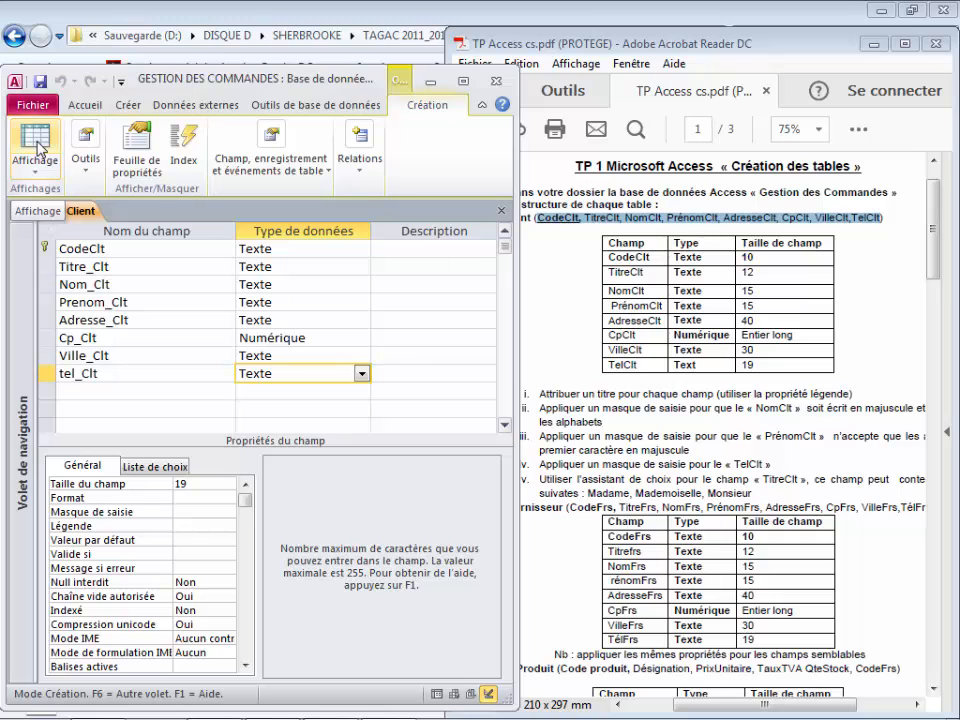
{"action": "left_click", "coordinate": [35, 163]}
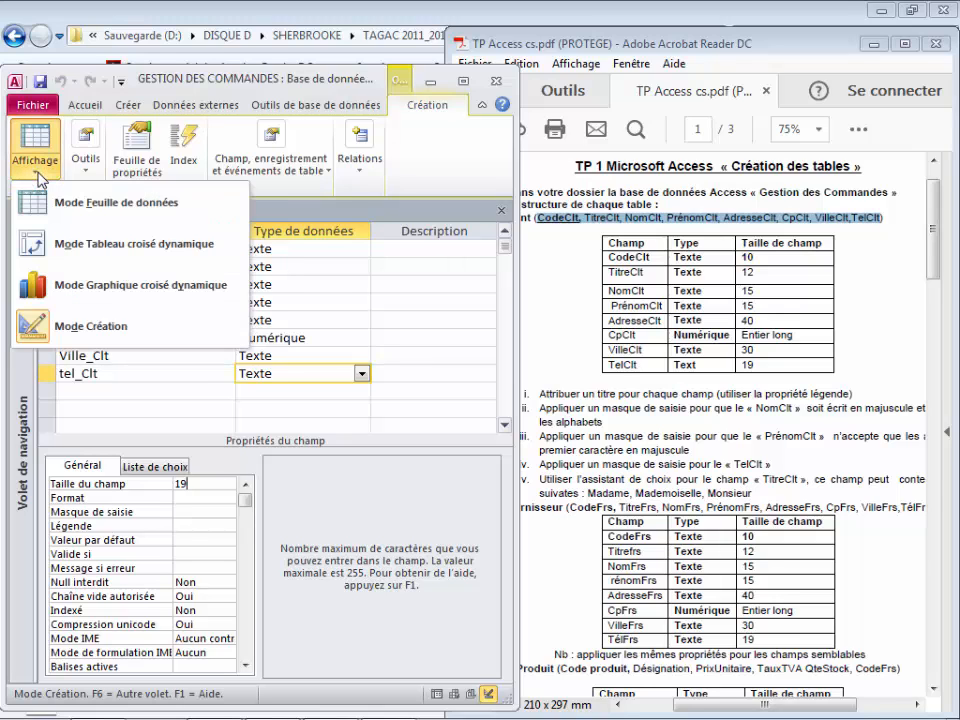
{"action": "left_click", "coordinate": [62, 200]}
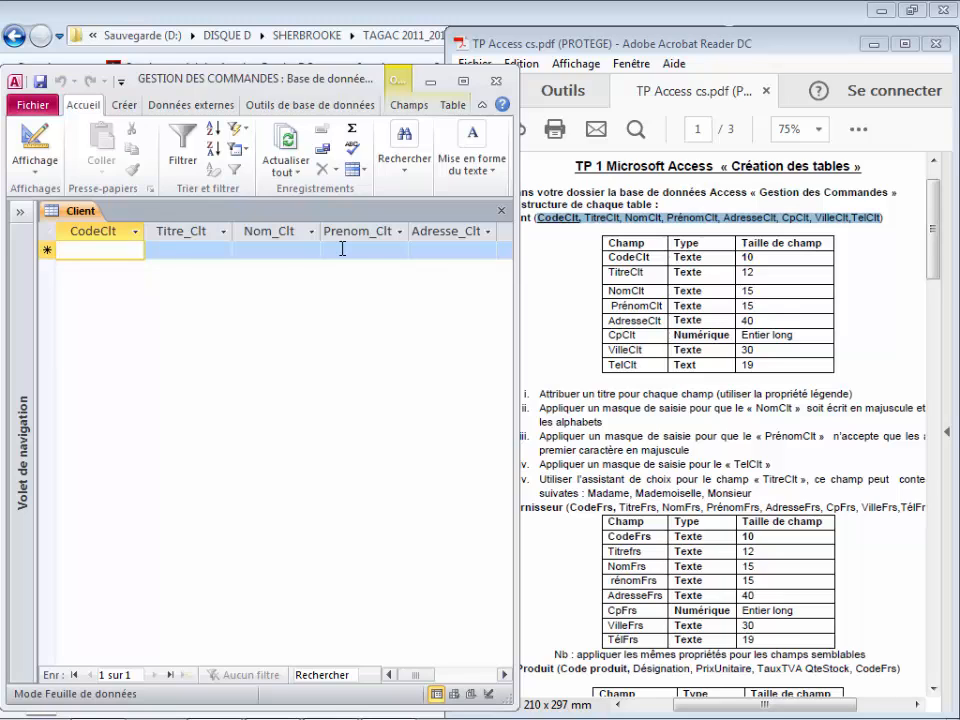
{"action": "left_click", "coordinate": [37, 162]}
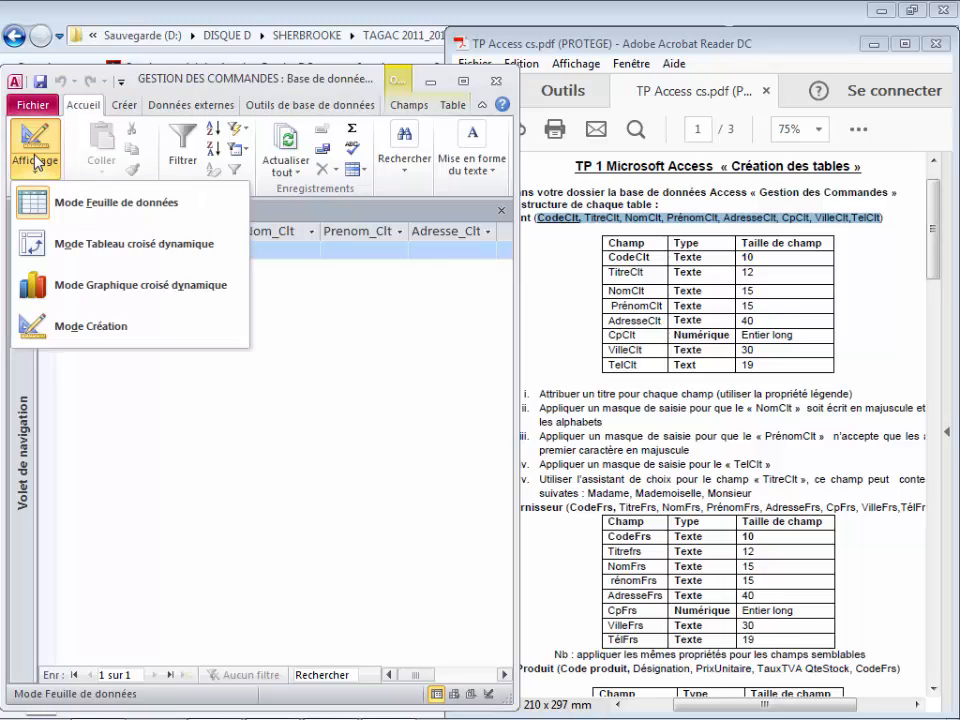
{"action": "left_click", "coordinate": [54, 326]}
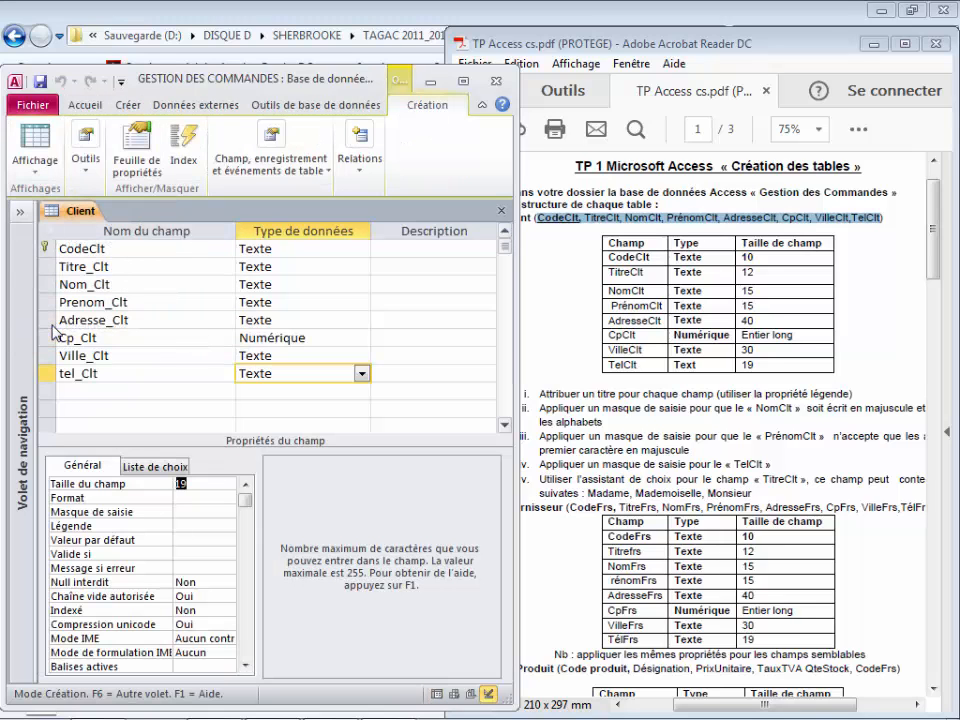
Set the caption (Légende) of the tel_Clt field to Code
{"action": "left_click", "coordinate": [100, 527]}
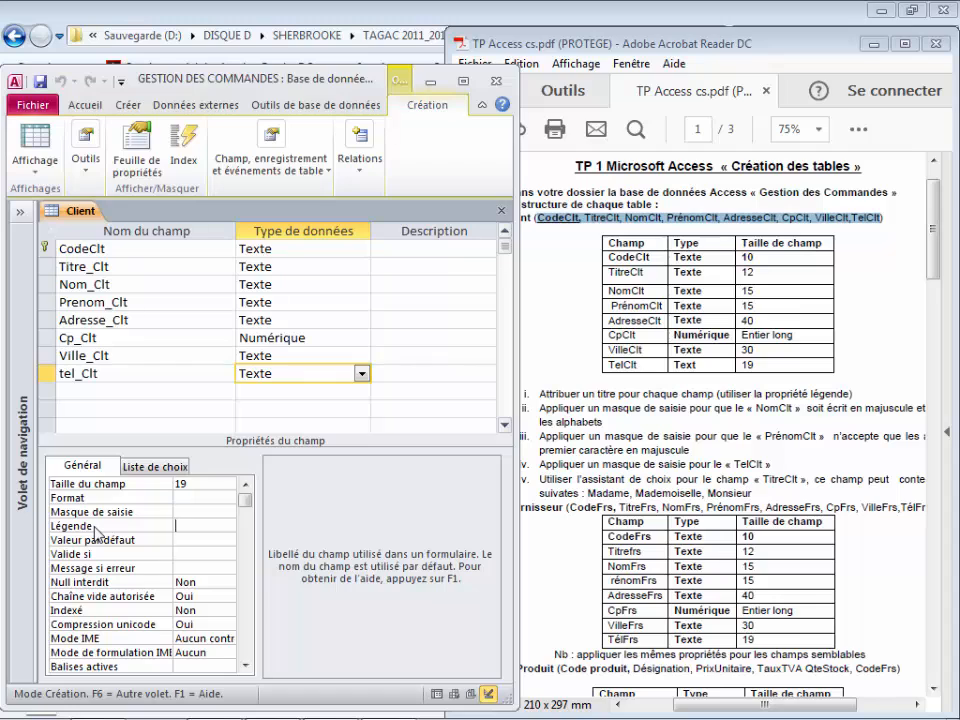
{"action": "type", "text": "Code"}
Set the Légende property to Titre for the Titre_Clt field and to Nom for the Nom_Clt field
{"action": "left_click", "coordinate": [84, 267]}
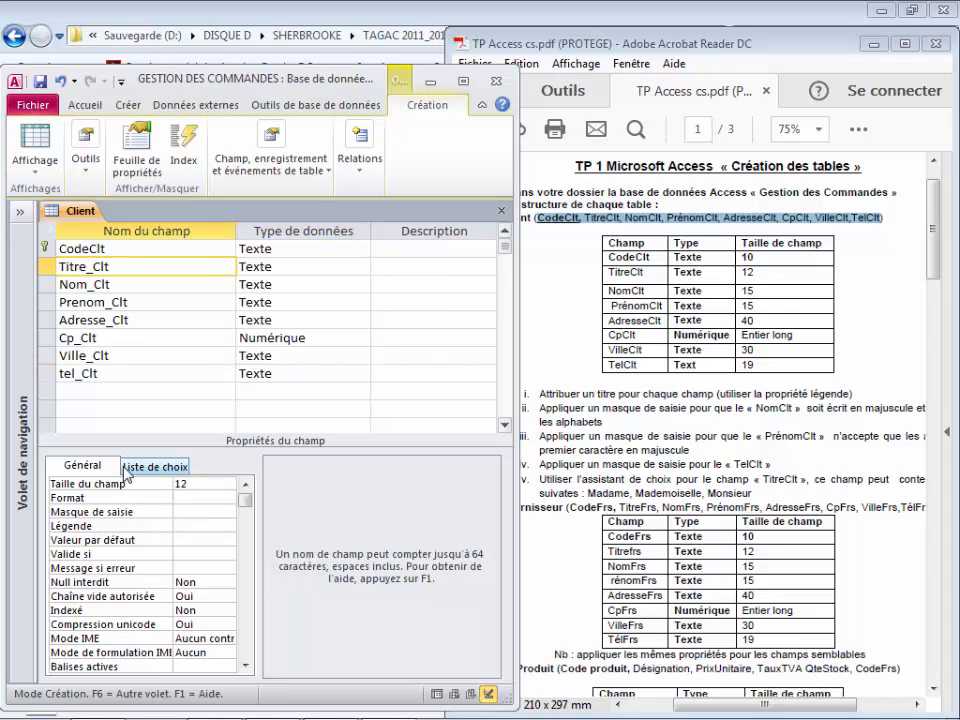
{"action": "left_click", "coordinate": [104, 522]}
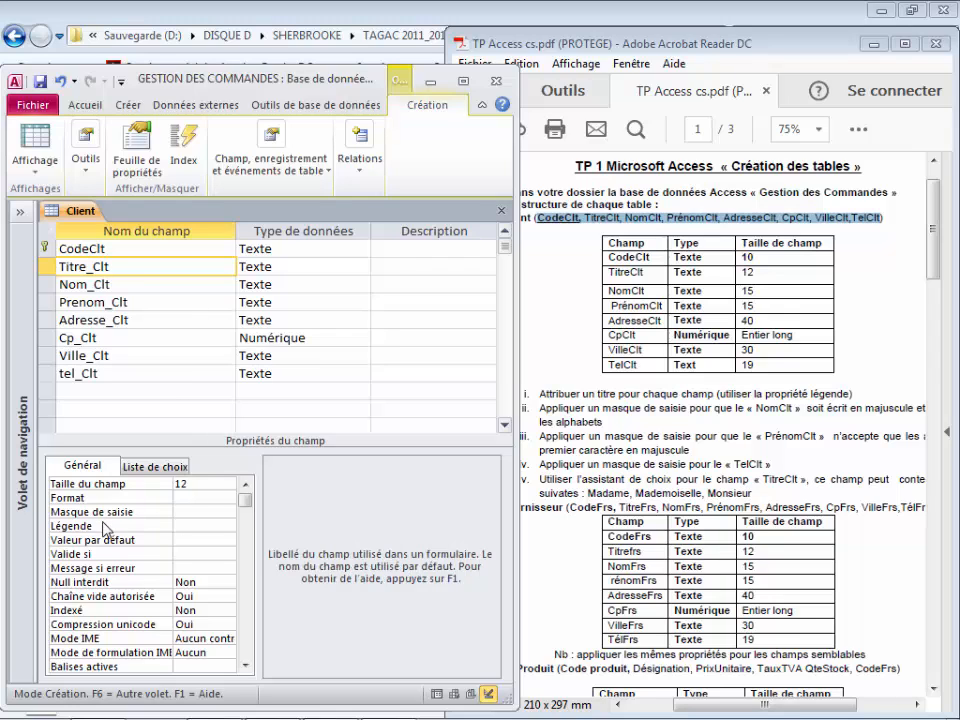
{"action": "type", "text": "Titre"}
{"action": "left_click", "coordinate": [93, 285]}
{"action": "left_click", "coordinate": [111, 528]}
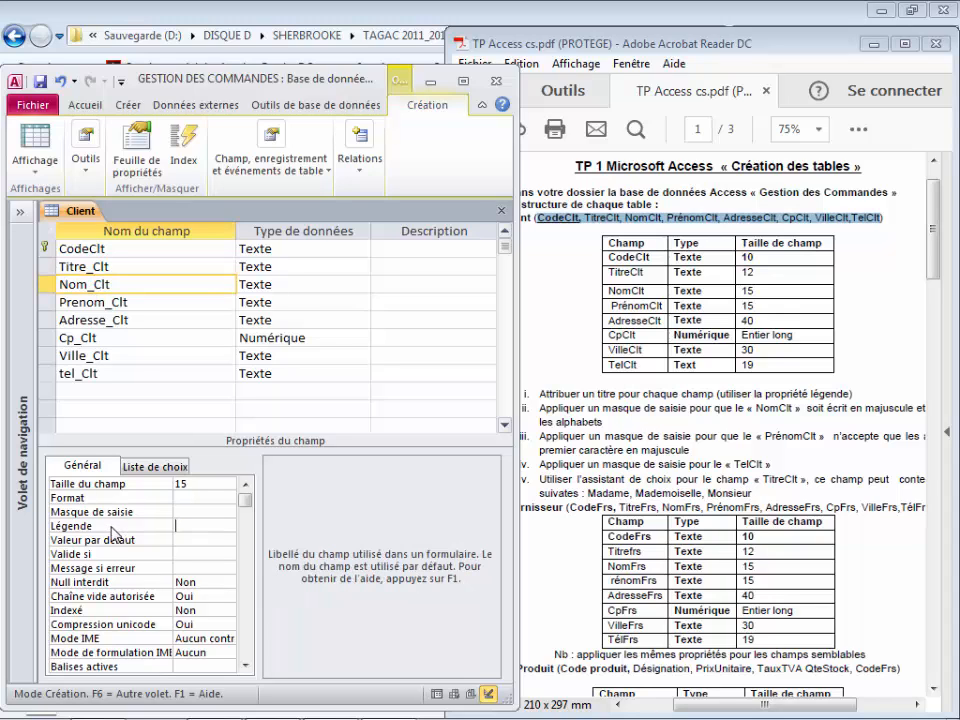
{"action": "type", "text": "Nom"}
Set the Légende property to Prénom for the Prenom_Clt field and to Adresse for the Adresse_Clt field
{"action": "left_click", "coordinate": [68, 302]}
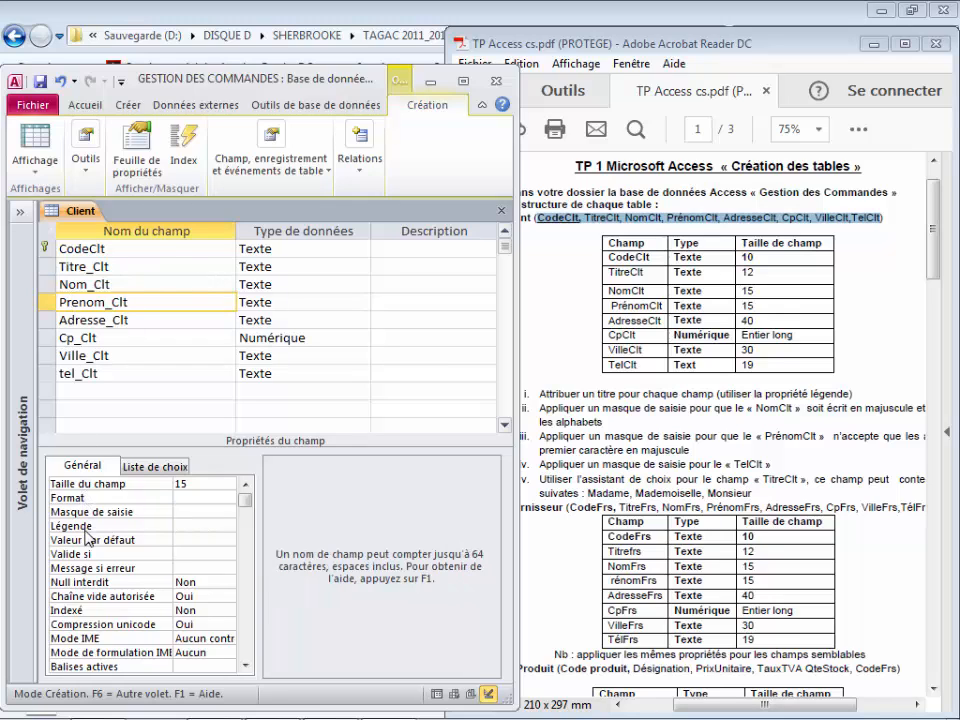
{"action": "left_click", "coordinate": [90, 530]}
{"action": "type", "text": "Prénom"}
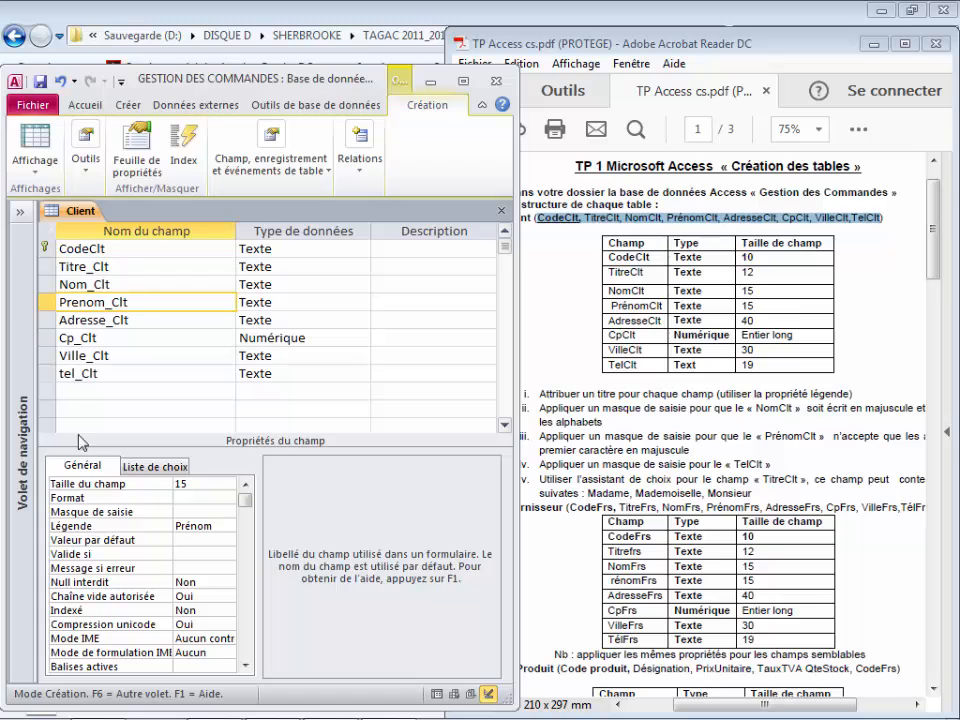
{"action": "left_click", "coordinate": [62, 320]}
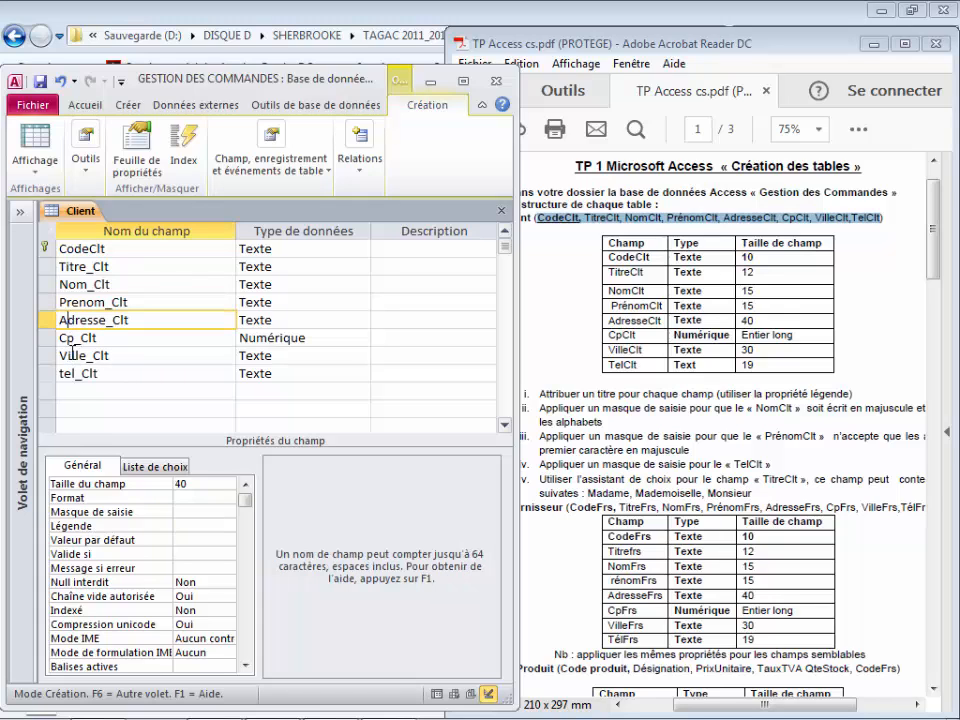
{"action": "left_click", "coordinate": [86, 530]}
{"action": "type", "text": "Adresse"}
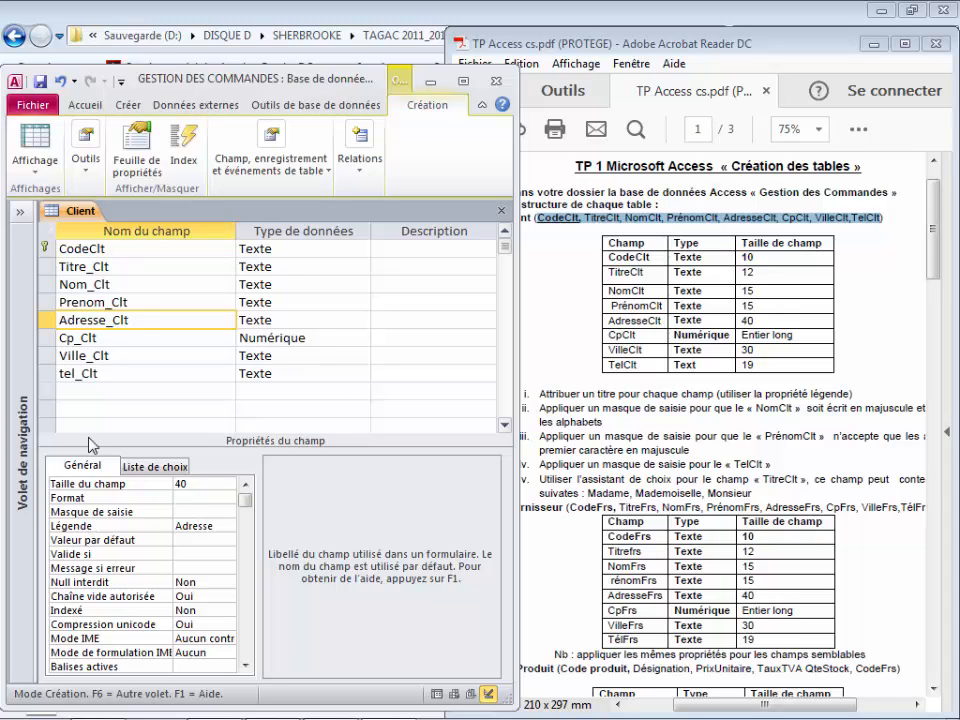
Set the Légende property to Code Postal for the Cp_Clt field and to Ville for the Ville_Clt field
{"action": "left_click", "coordinate": [78, 338]}
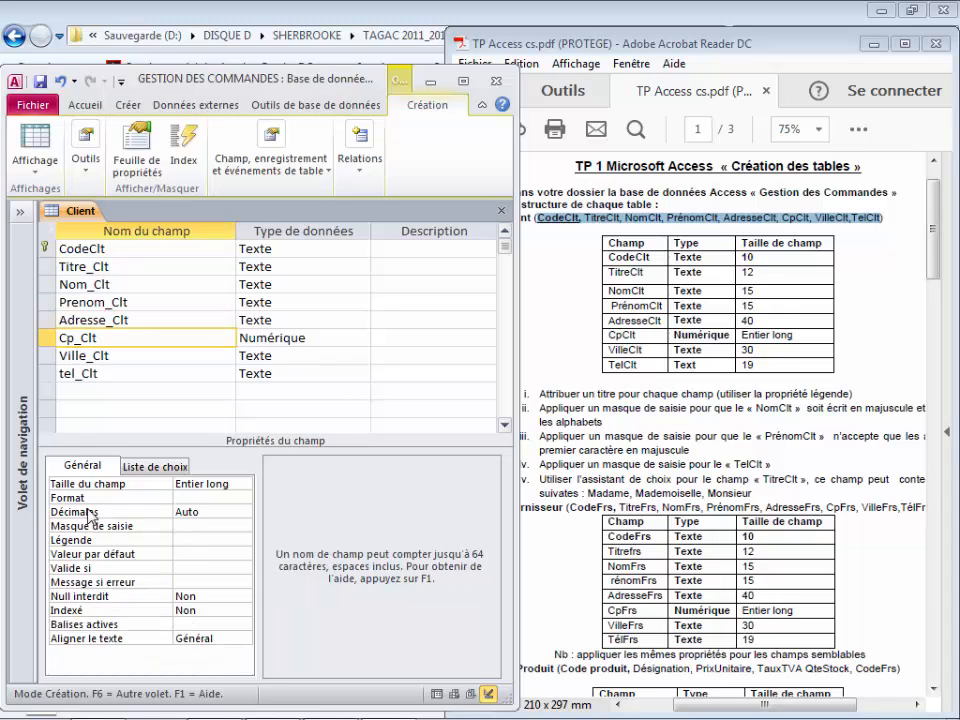
{"action": "left_click", "coordinate": [87, 541]}
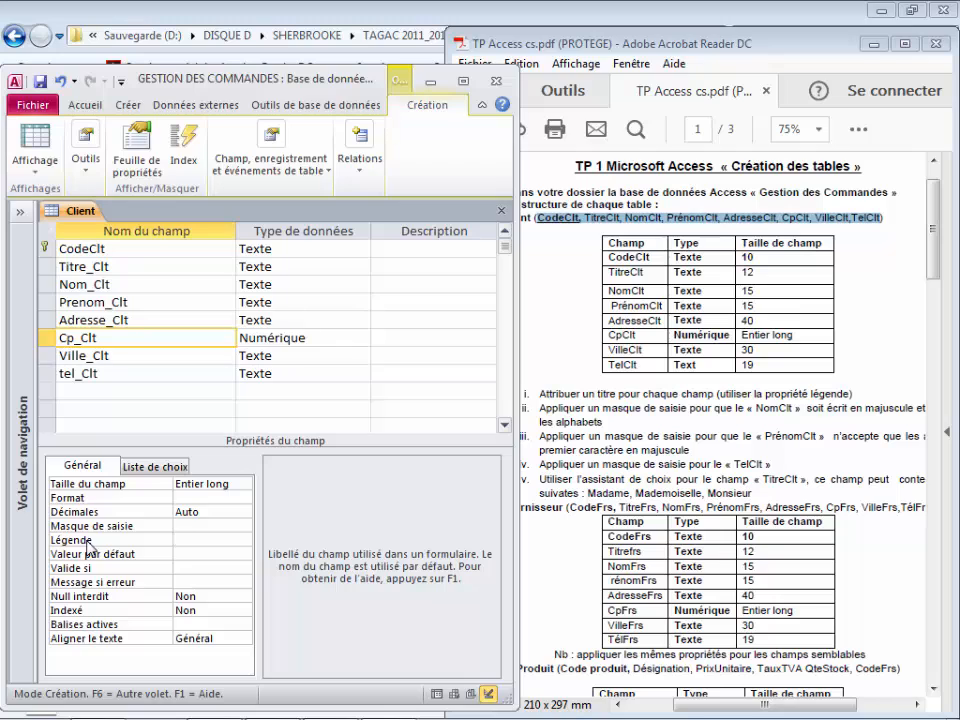
{"action": "type", "text": "Code Postal"}
{"action": "left_click", "coordinate": [100, 355]}
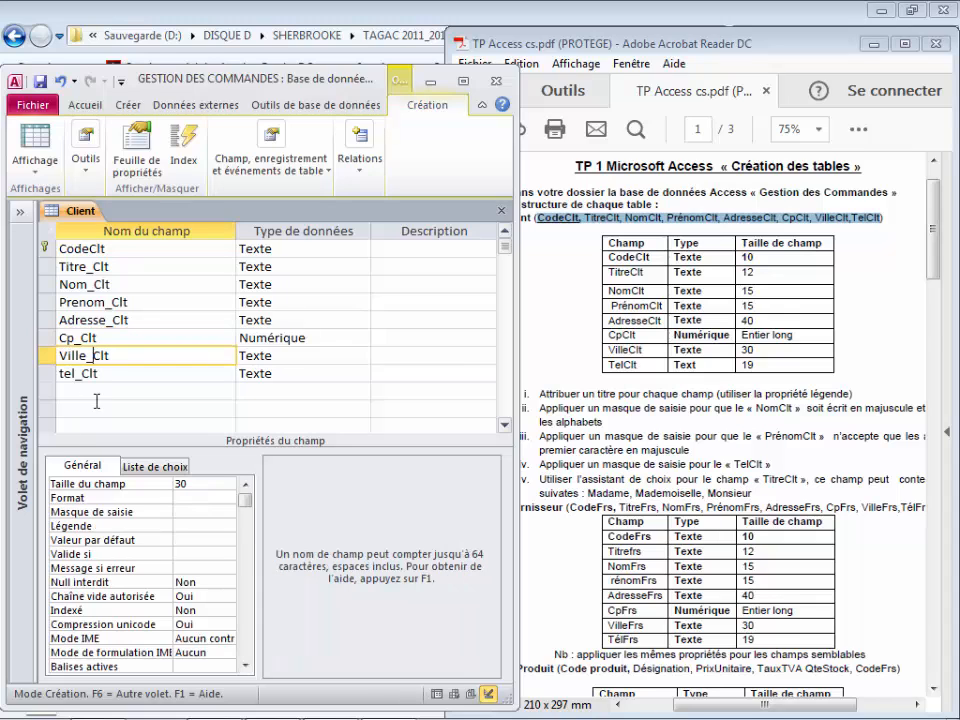
{"action": "left_click", "coordinate": [95, 527]}
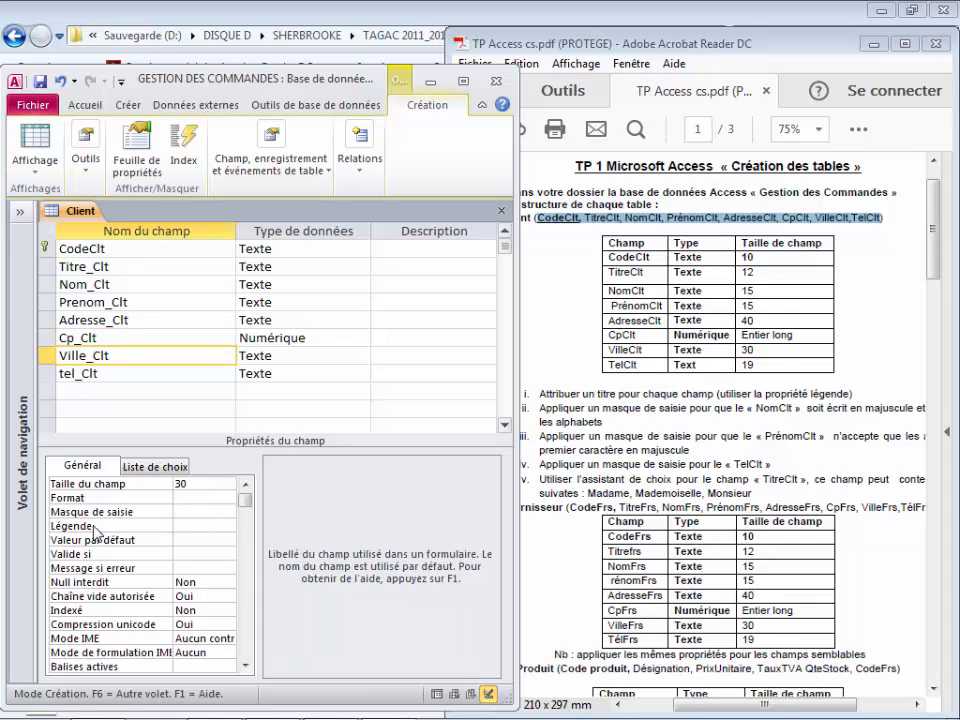
{"action": "type", "text": "Ville"}
Set the Légende of tel_Clt to Tél. and of CodeClt to Code, and save the Client table
{"action": "left_click", "coordinate": [70, 373]}
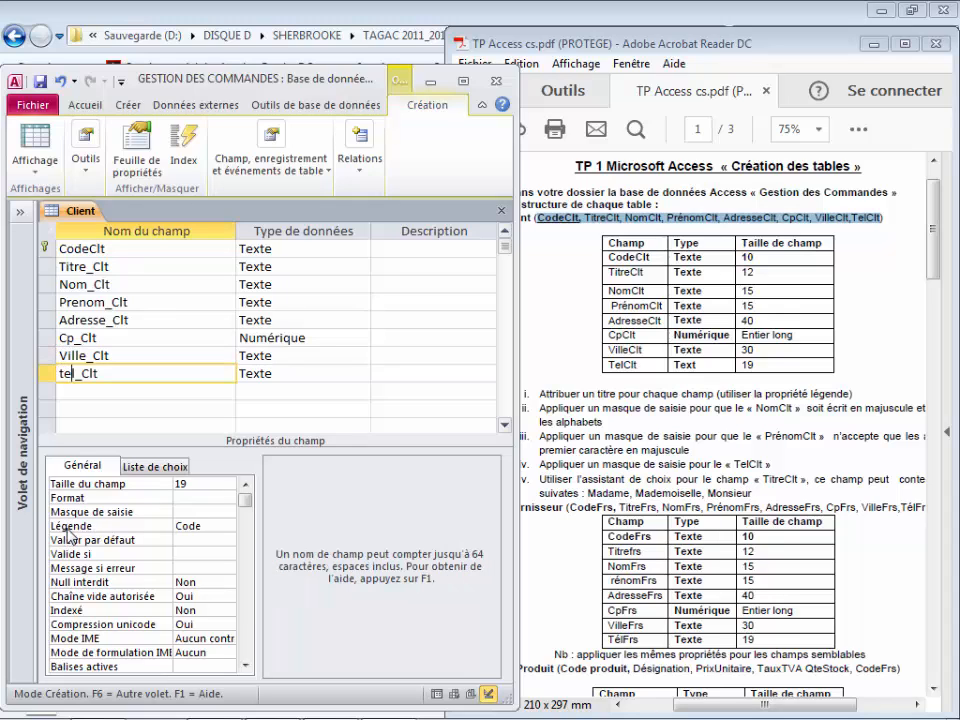
{"action": "left_click", "coordinate": [70, 536]}
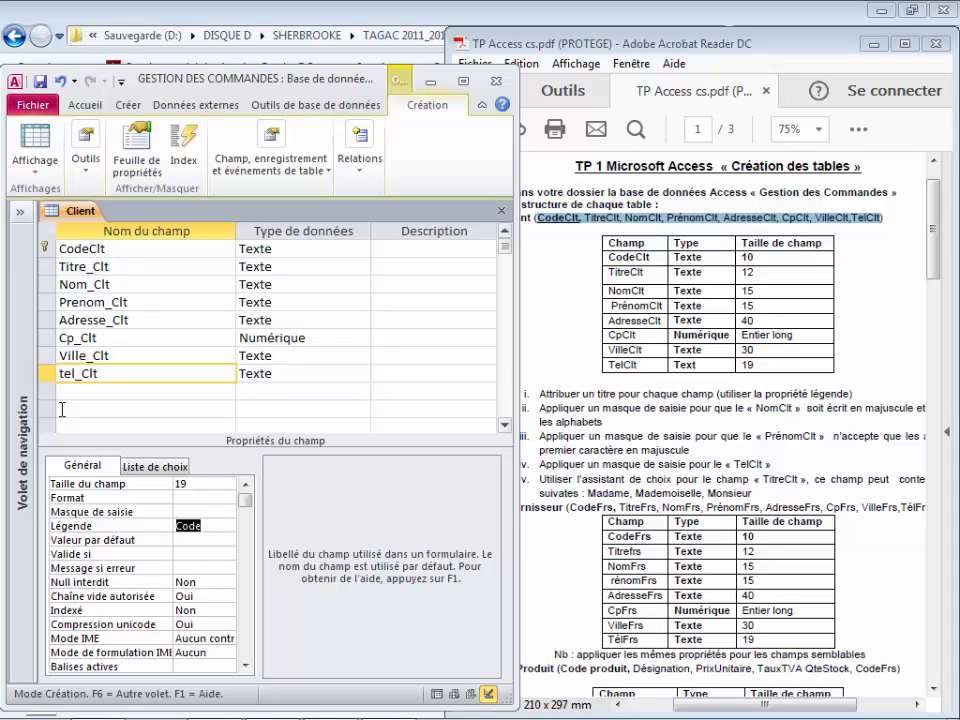
{"action": "type", "text": "Tél."}
{"action": "left_click", "coordinate": [80, 250]}
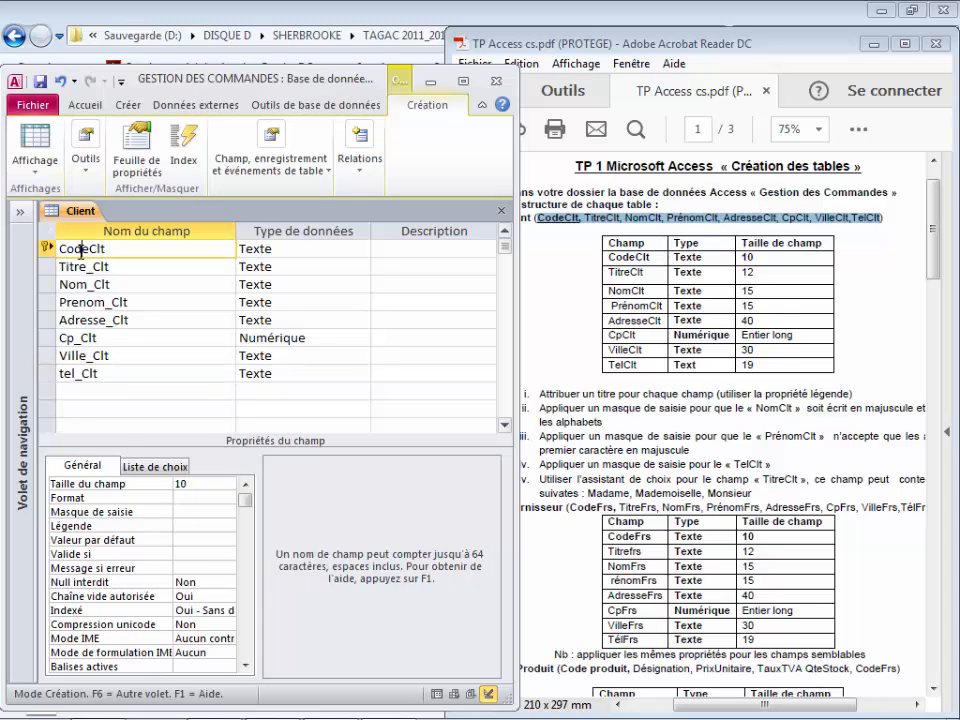
{"action": "left_click", "coordinate": [110, 528]}
{"action": "type", "text": "Code"}
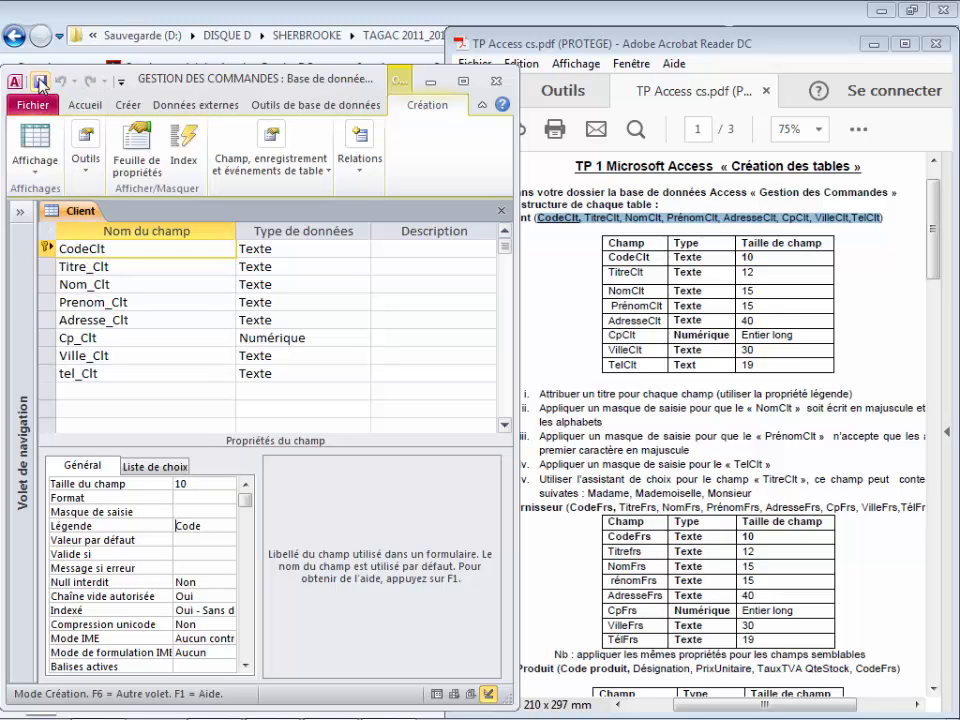
Display the Client table in datasheet view to check the captions used as column headings
{"action": "left_click", "coordinate": [35, 168]}
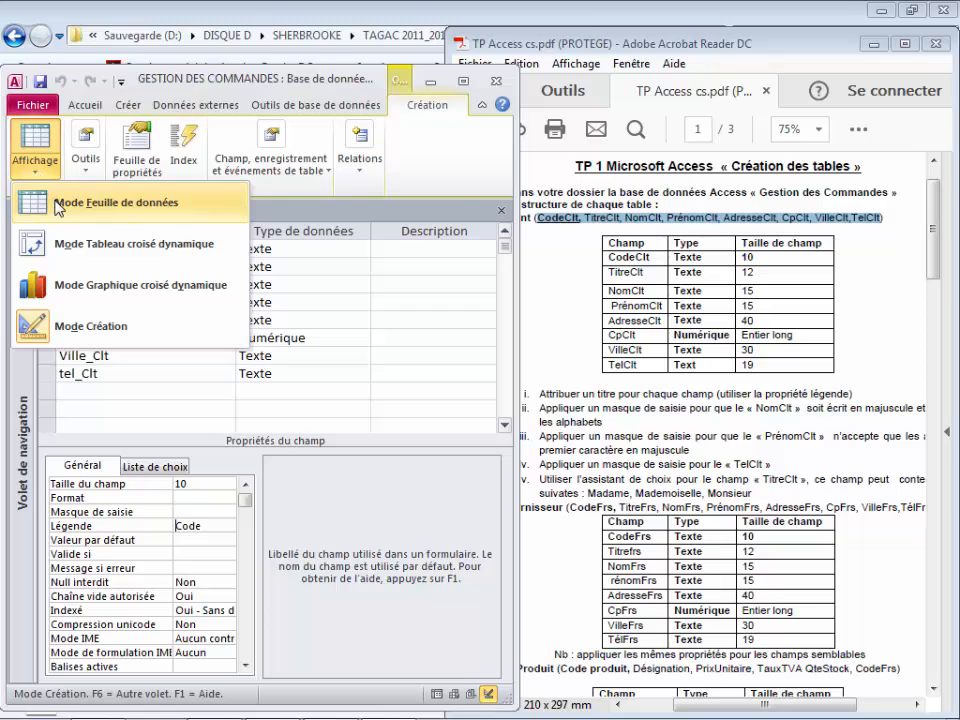
{"action": "left_click", "coordinate": [57, 205]}
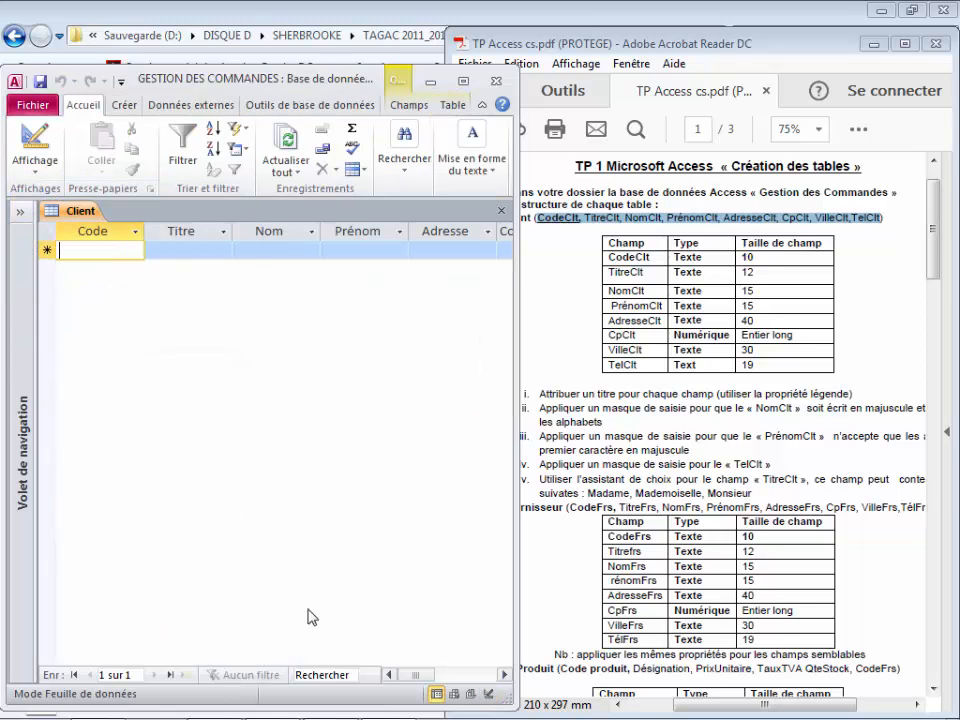
{"action": "left_click", "coordinate": [315, 716]}
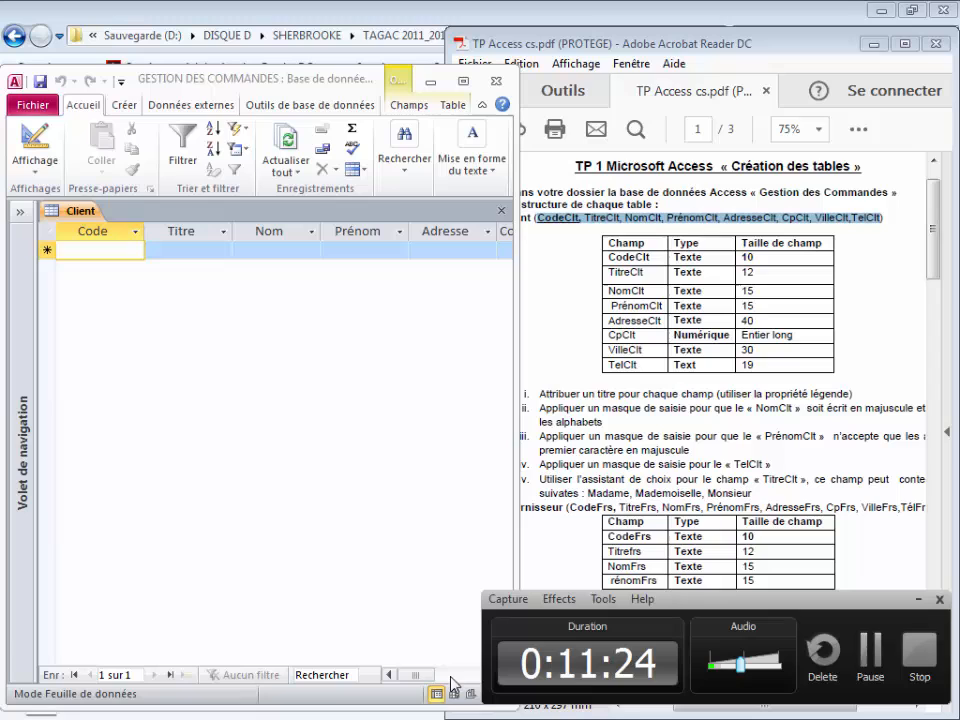
{"action": "left_click", "coordinate": [867, 660]}
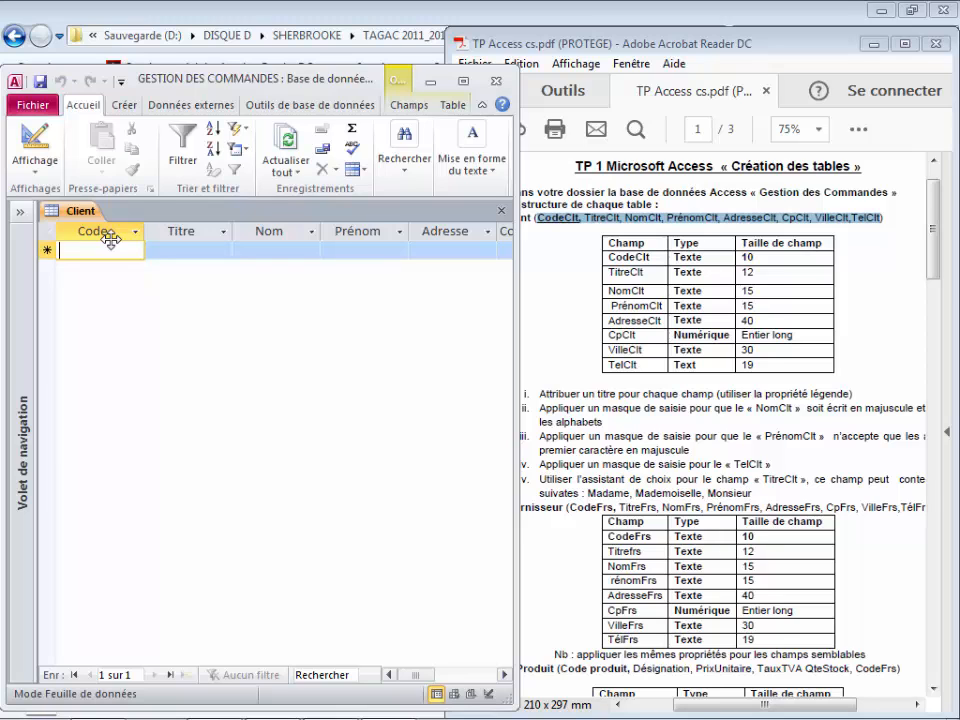
Return the Client table to design view and widen the assignment PDF window to read the input mask instructions in full
{"action": "left_click", "coordinate": [34, 145]}
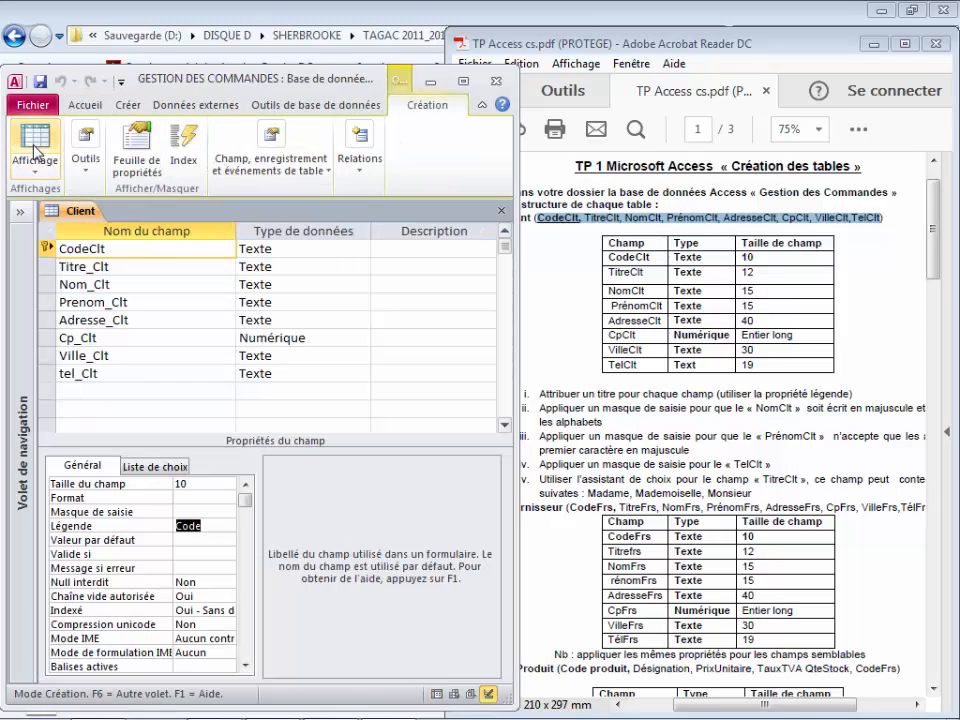
{"action": "left_click", "coordinate": [527, 414]}
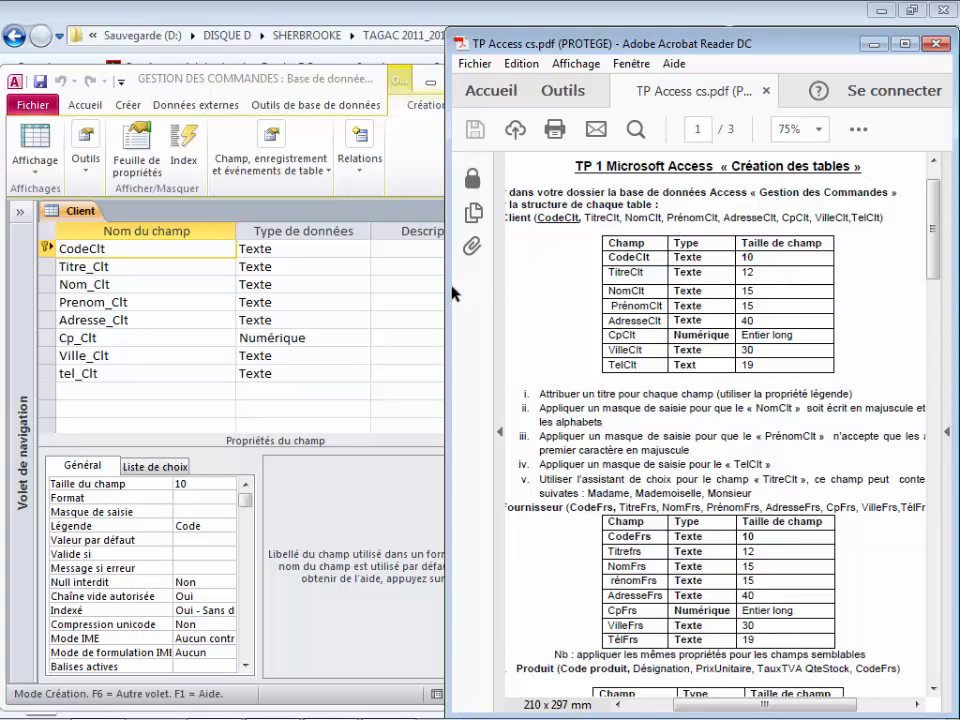
{"action": "left_click_drag", "start_coordinate": [446, 288], "coordinate": [320, 310]}
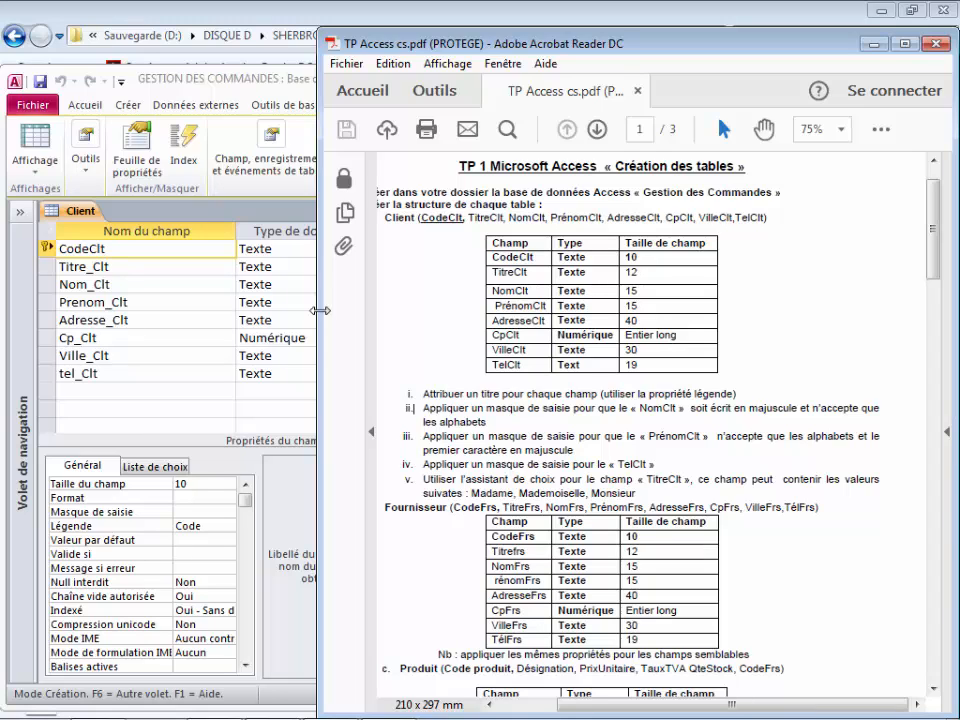
{"action": "mouse_move", "coordinate": [400, 712]}
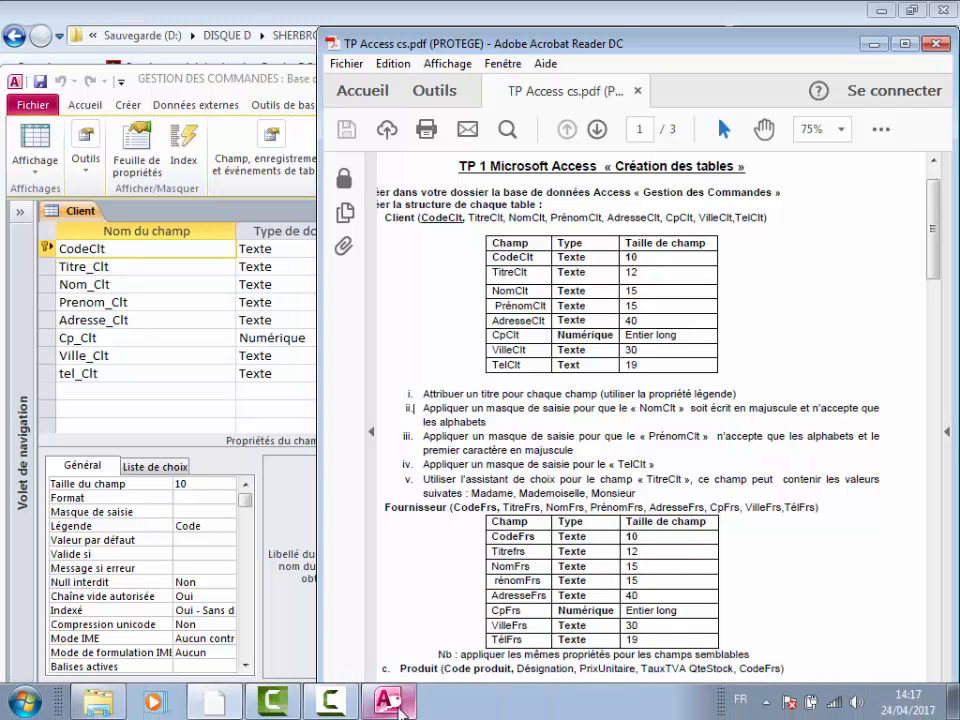
{"action": "left_click", "coordinate": [333, 711]}
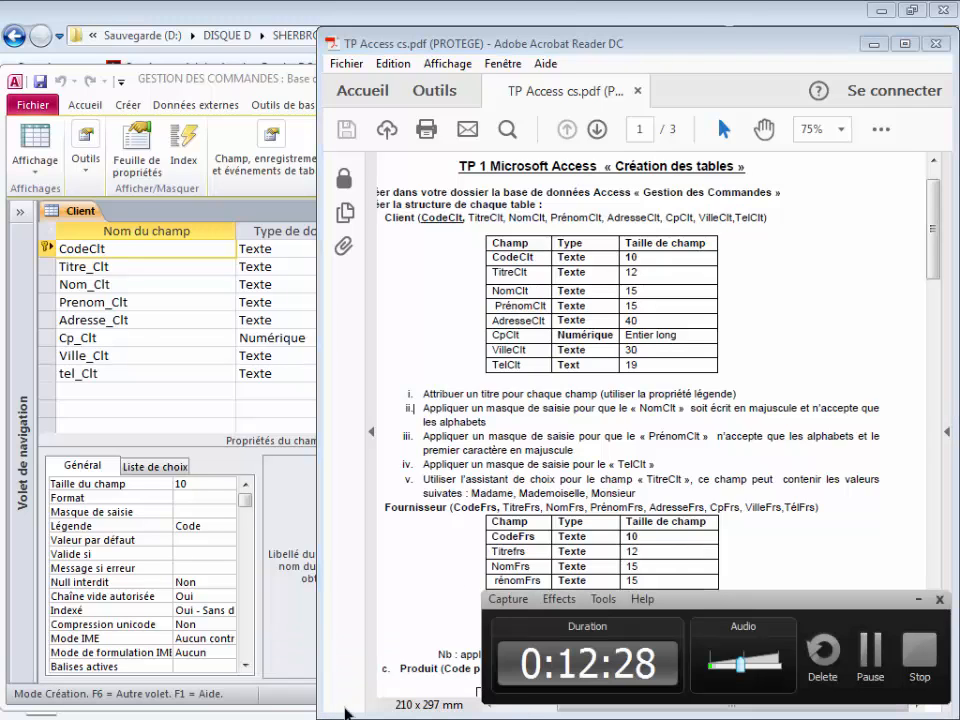
{"action": "left_click", "coordinate": [868, 660]}
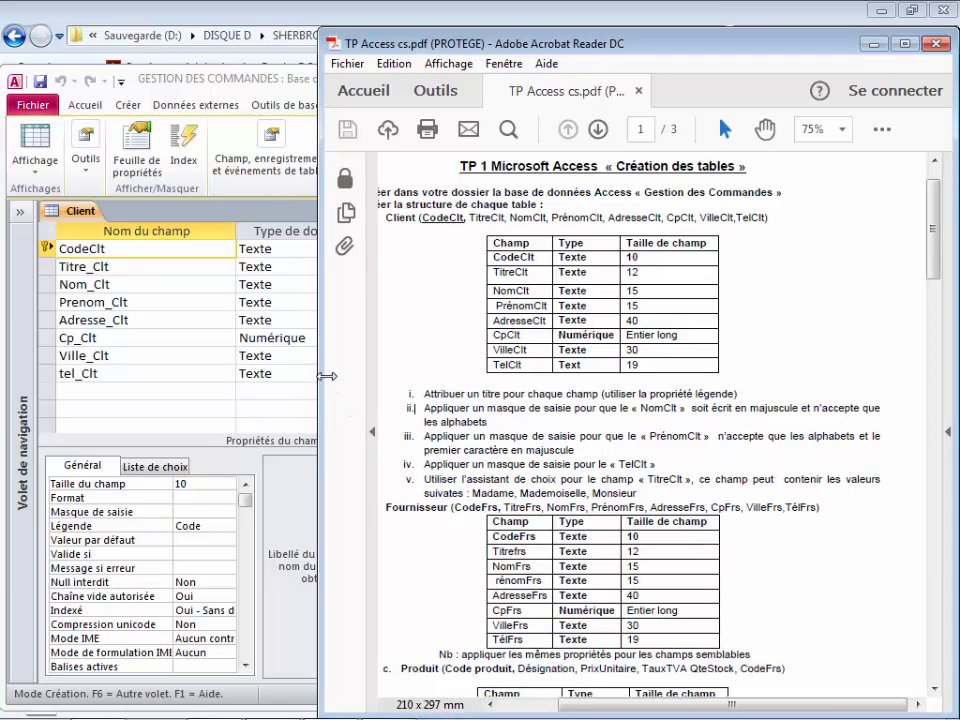
Narrow the assignment PDF window, then select the Nom_Clt field in the Client table design and maximize the database window
{"action": "left_click_drag", "start_coordinate": [328, 376], "coordinate": [376, 379]}
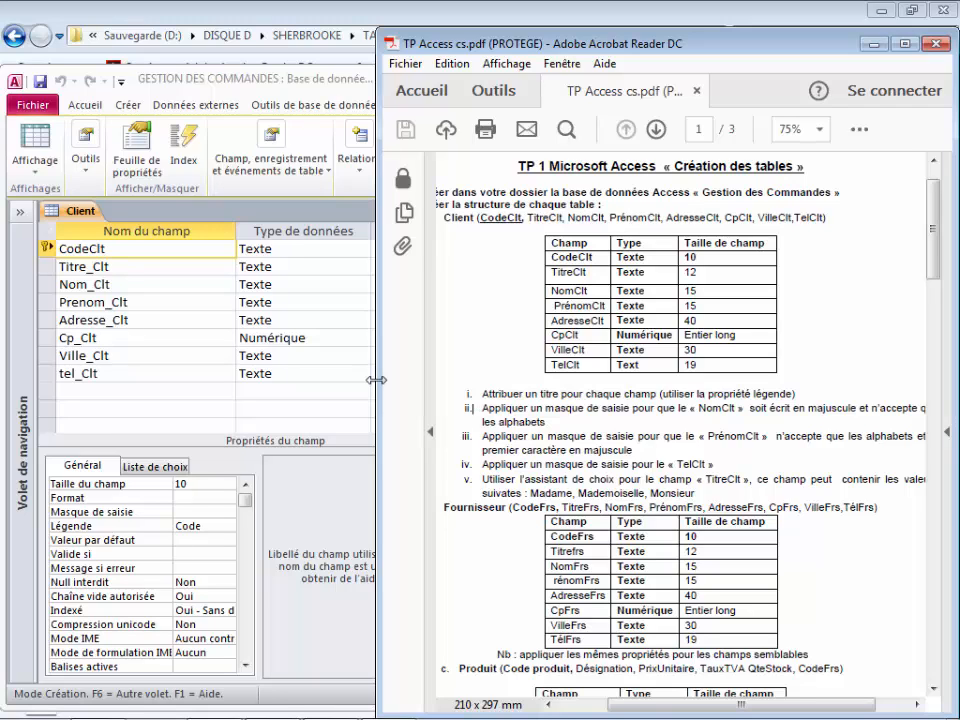
{"action": "left_click", "coordinate": [355, 381]}
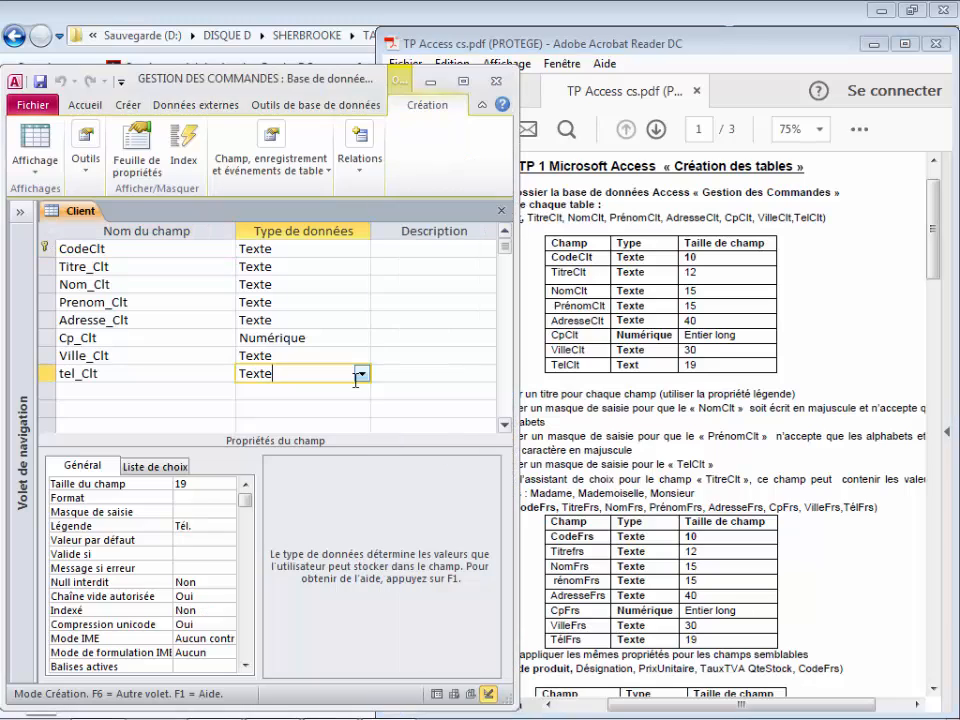
{"action": "left_click", "coordinate": [100, 285]}
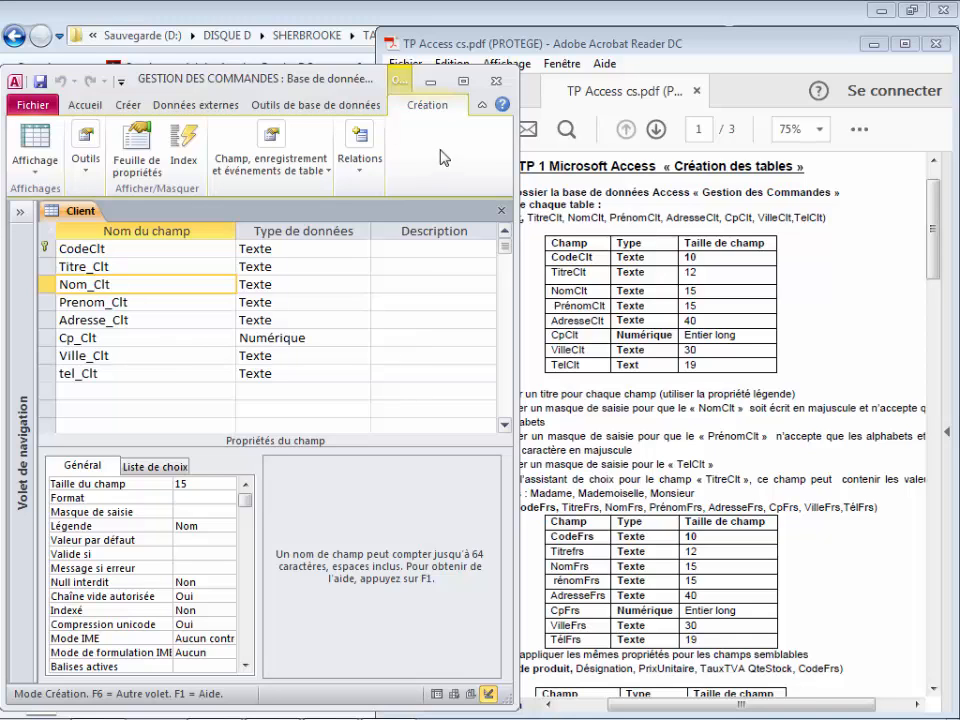
{"action": "left_click", "coordinate": [461, 81]}
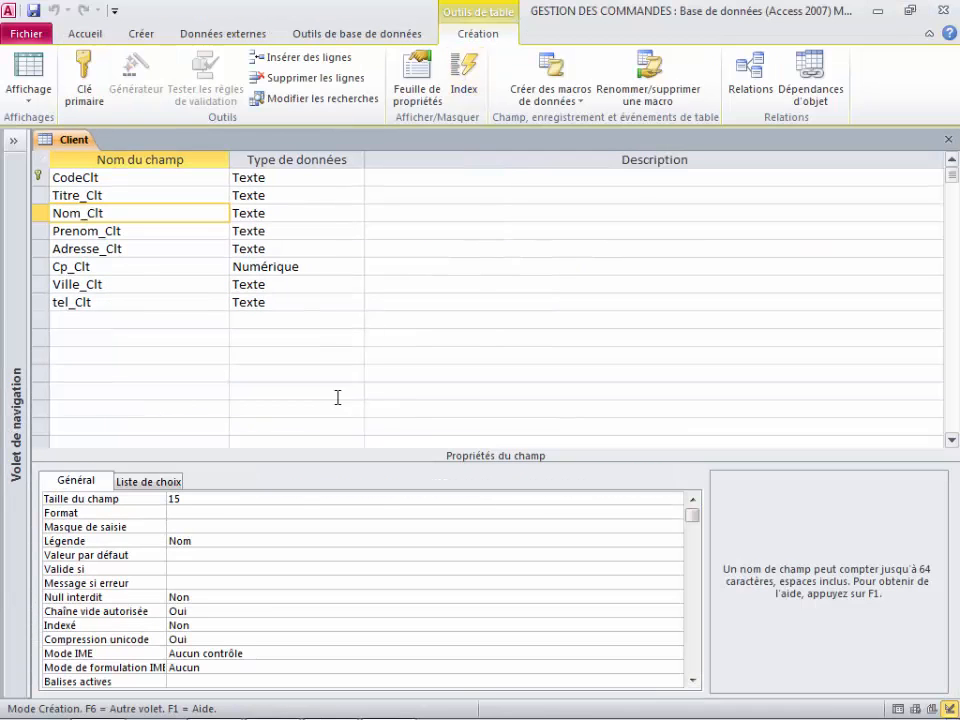
Set the Masque de saisie of the Nom_Clt field to >L???????????????
{"action": "left_click", "coordinate": [86, 527]}
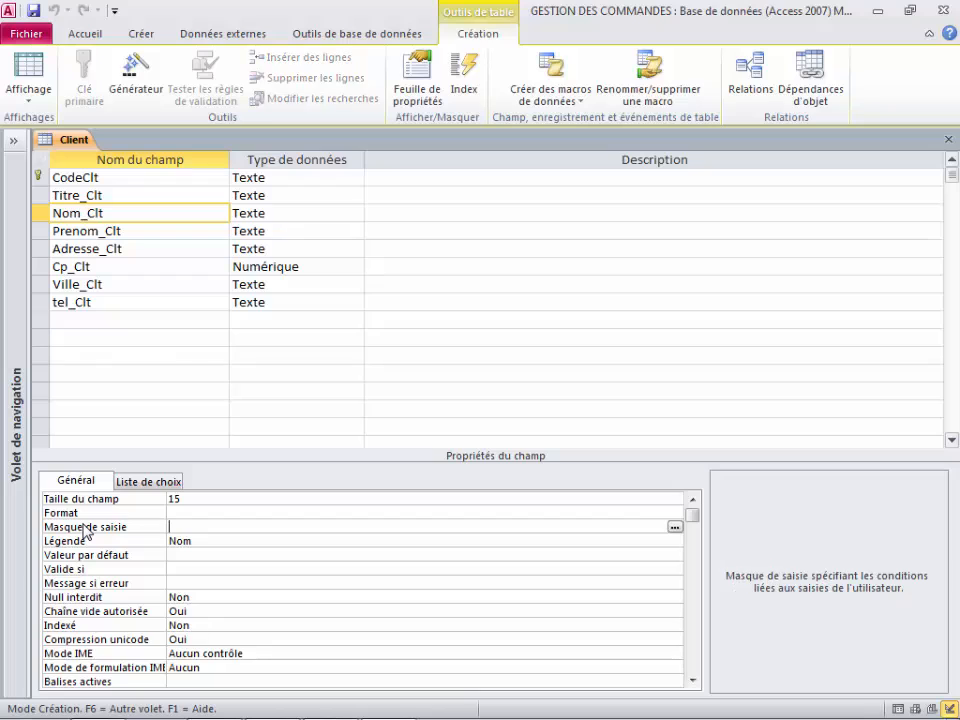
{"action": "type", "text": ">"}
{"action": "type", "text": "L"}
{"action": "type", "text": "?"}
{"action": "type", "text": "??????????????"}
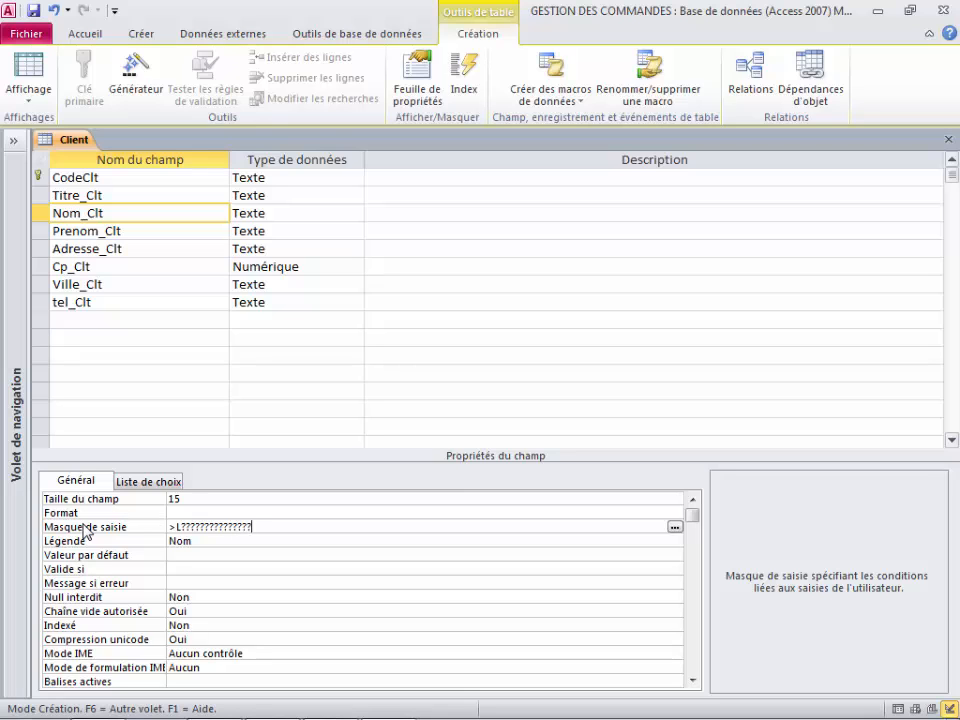
{"action": "left_click", "coordinate": [90, 231]}
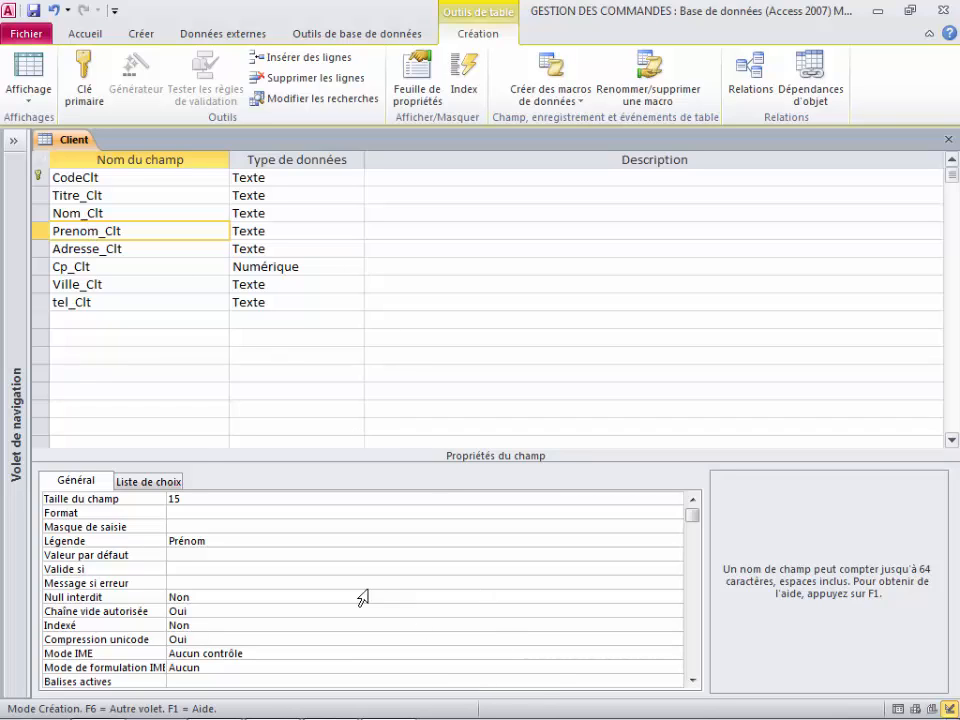
{"action": "left_click", "coordinate": [72, 213]}
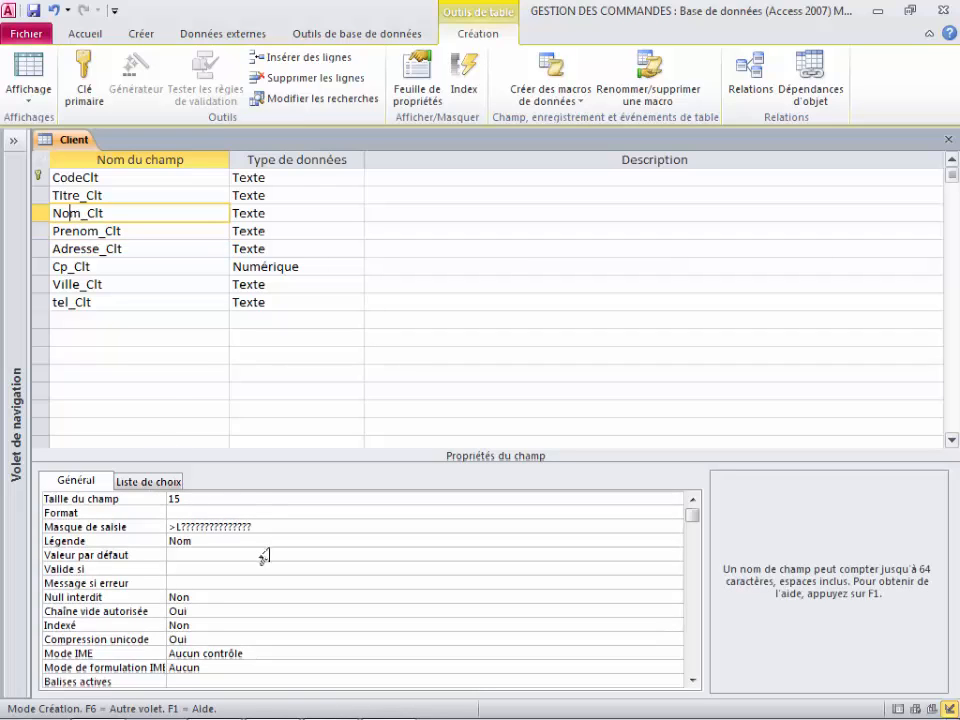
Set the Masque de saisie of the Prenom_Clt field to >L<???????????????
{"action": "left_click", "coordinate": [100, 236]}
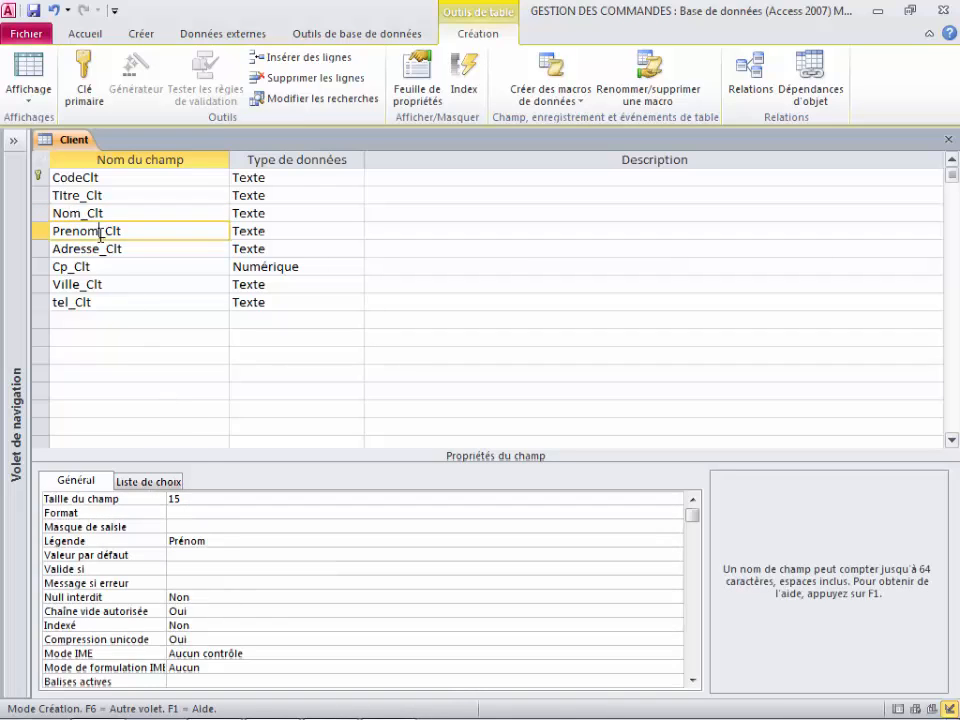
{"action": "left_click", "coordinate": [179, 526]}
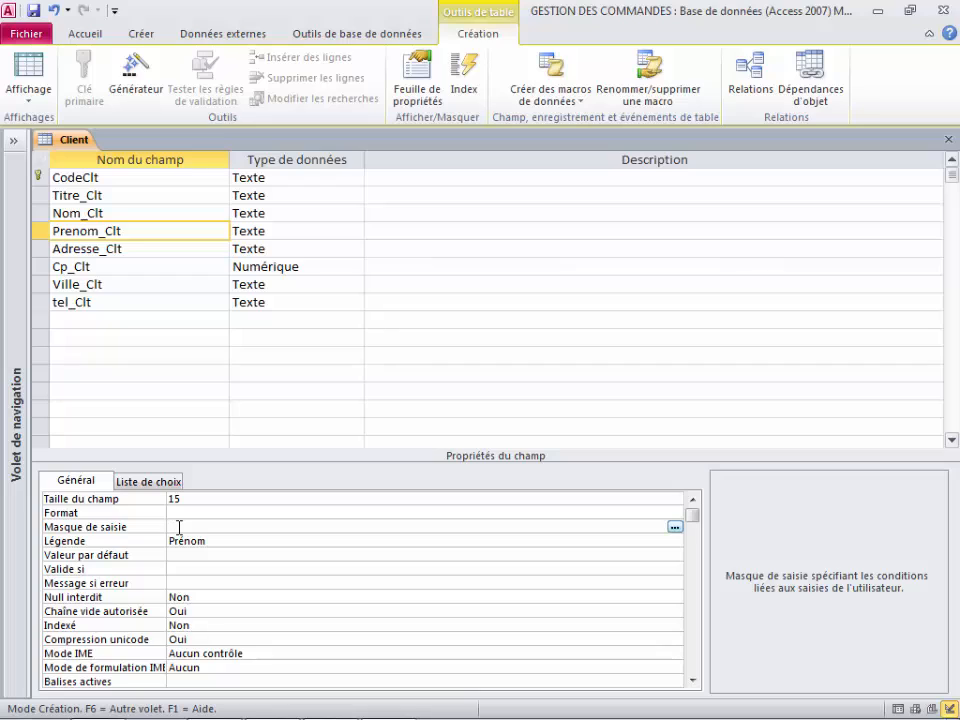
{"action": "type", "text": ">L<?????"}
{"action": "left_click_drag", "start_coordinate": [213, 527], "coordinate": [193, 522]}
{"action": "left_click", "coordinate": [228, 523]}
{"action": "type", "text": "??????????"}
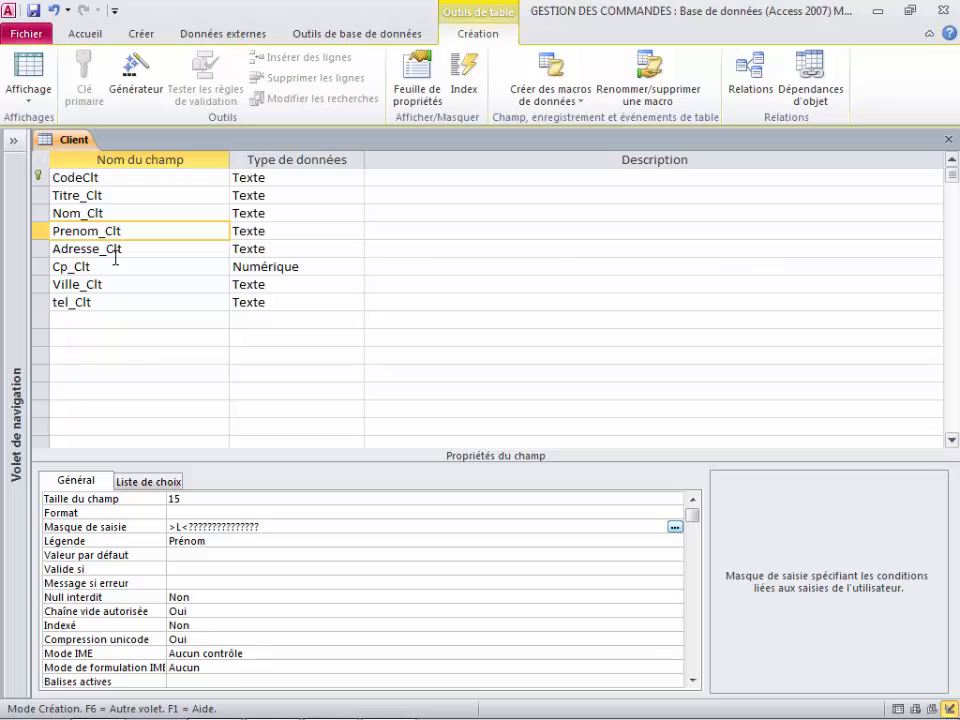
Consult the assignment PDF for the TelClt input mask instruction, narrow its window again and return to the maximized database
{"action": "left_click", "coordinate": [911, 18]}
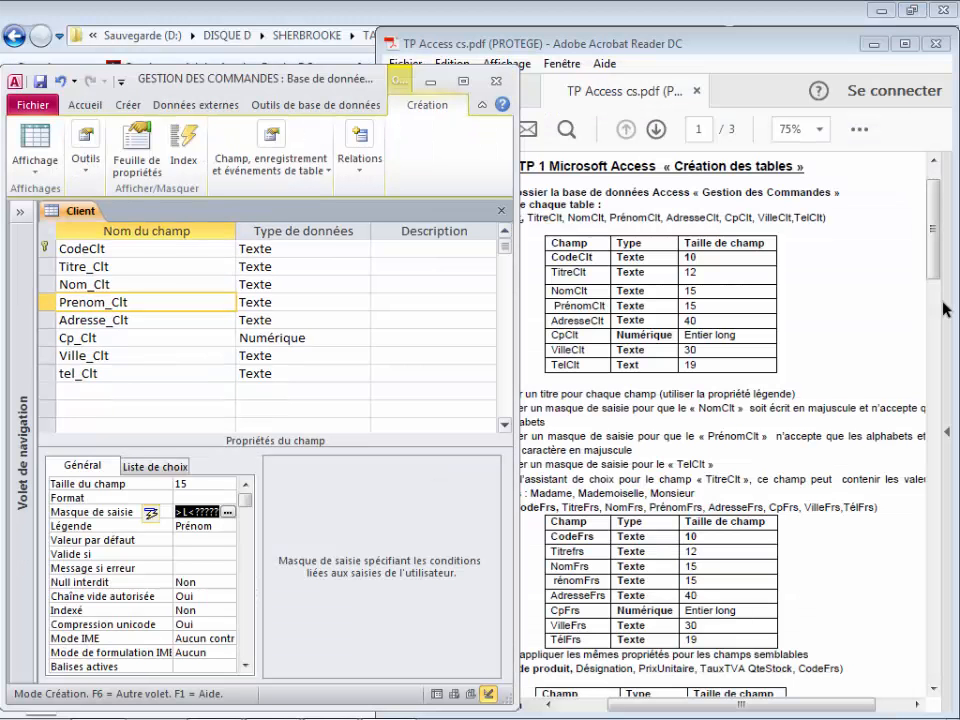
{"action": "left_click", "coordinate": [681, 493]}
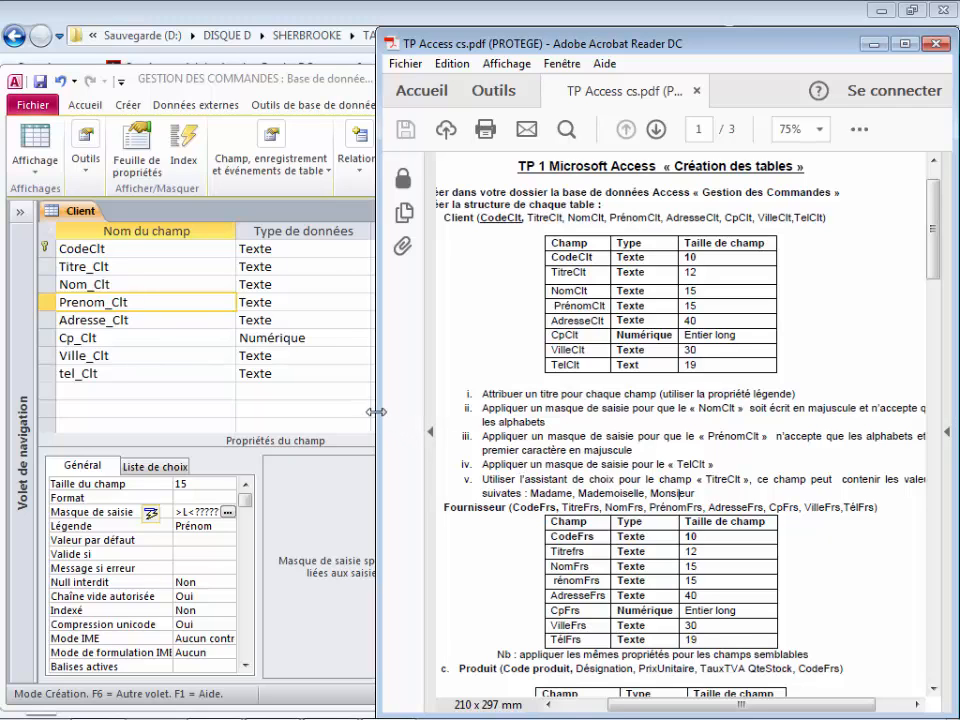
{"action": "left_click_drag", "start_coordinate": [382, 413], "coordinate": [547, 413]}
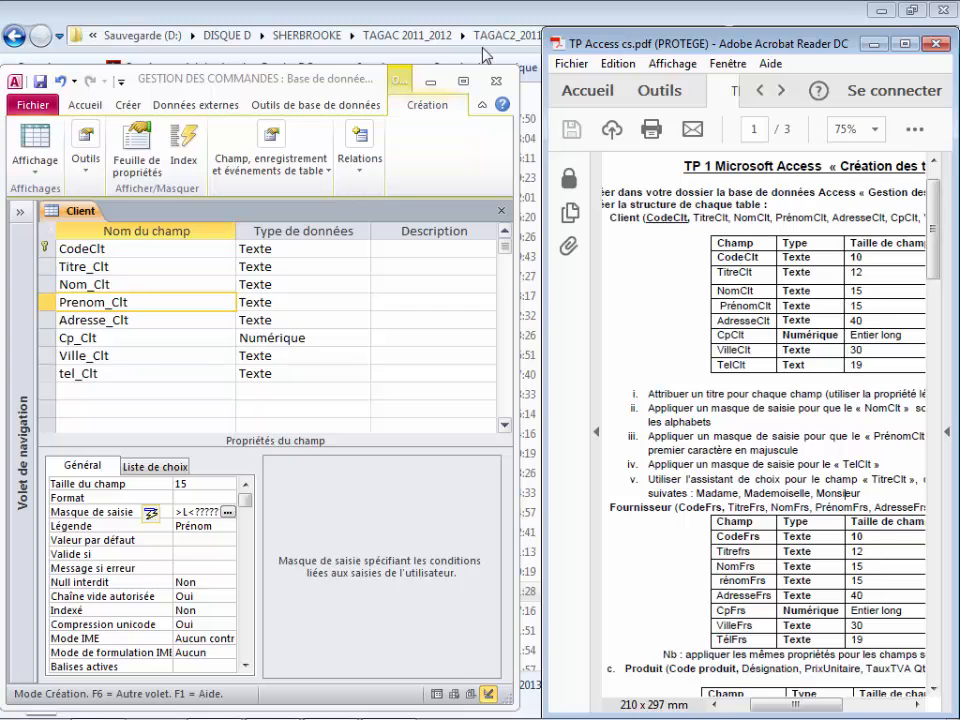
{"action": "left_click", "coordinate": [463, 81]}
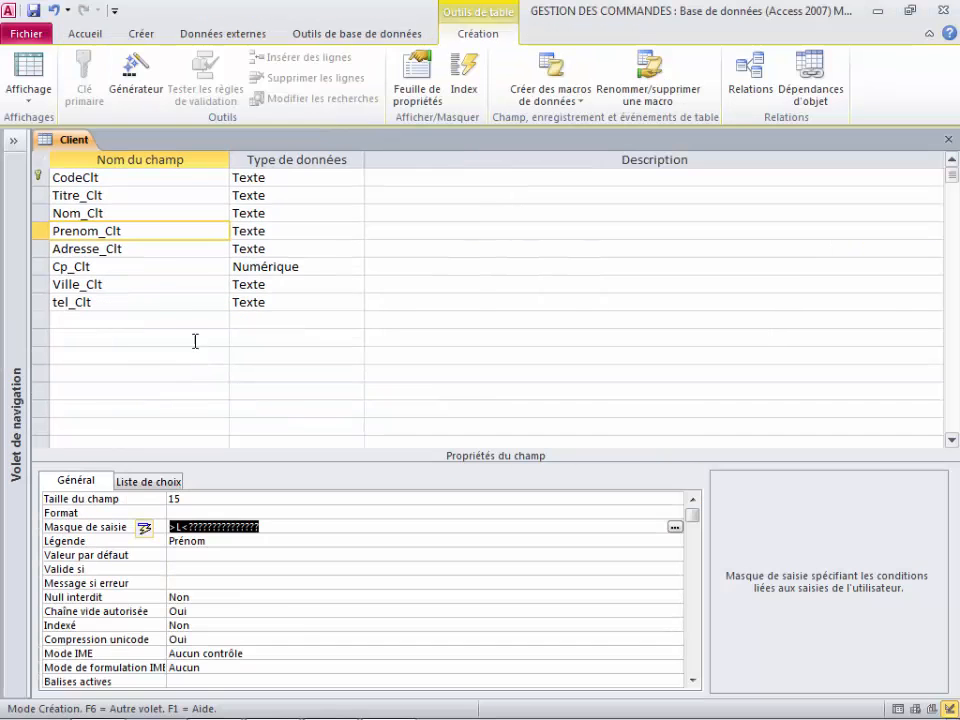
Start the input mask wizard for the tel_Clt field, saving the table, and choose the Numéro de téléphone mask
{"action": "left_click", "coordinate": [119, 305]}
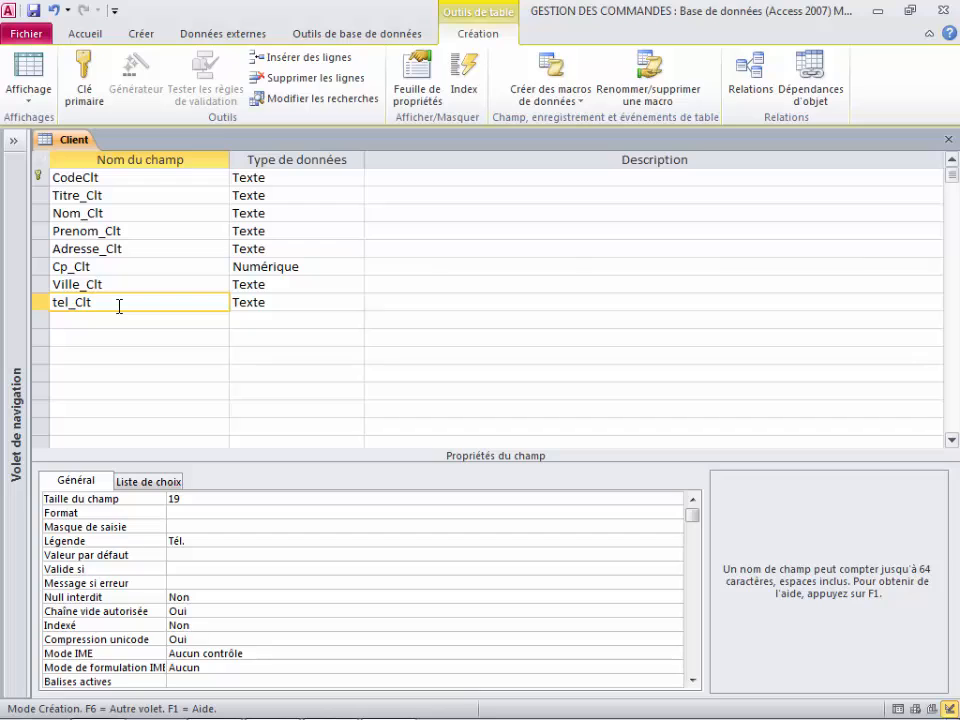
{"action": "left_click", "coordinate": [110, 531]}
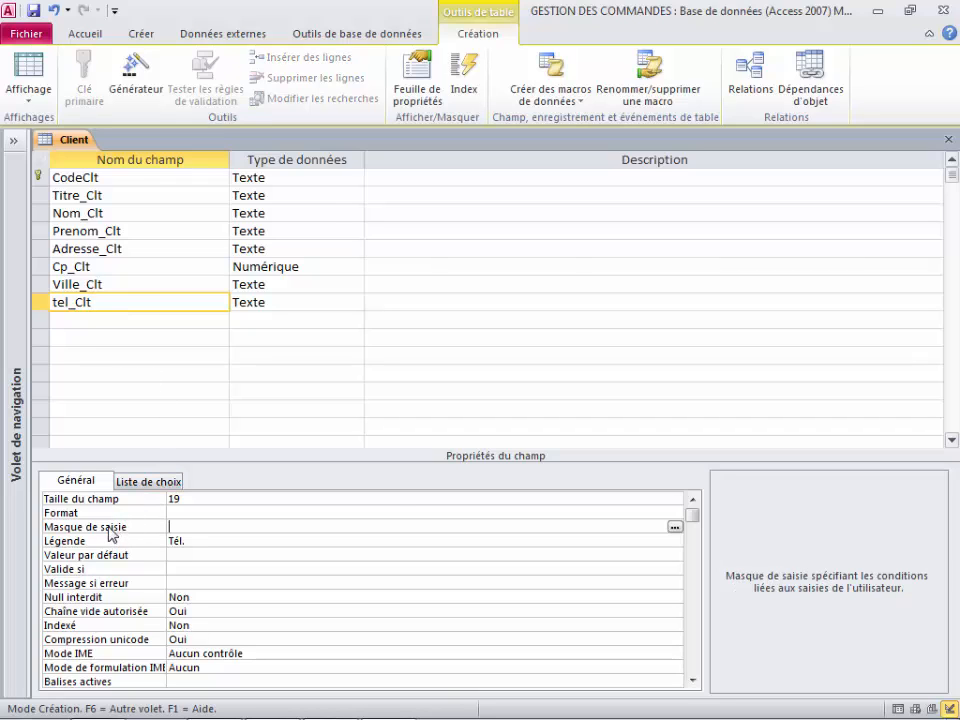
{"action": "left_click", "coordinate": [675, 528]}
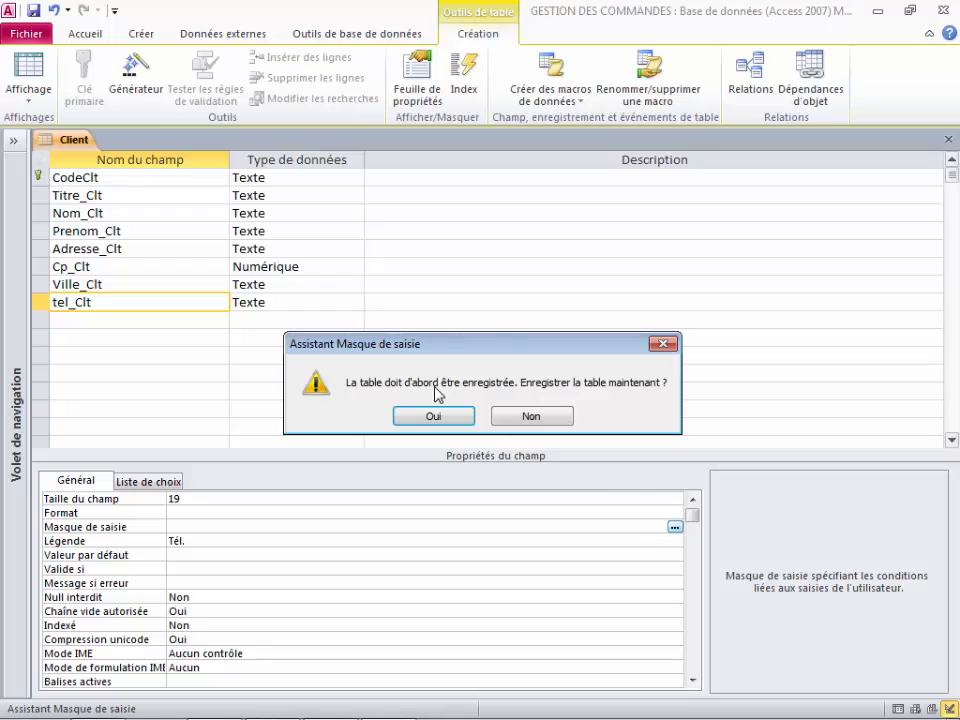
{"action": "left_click", "coordinate": [432, 416]}
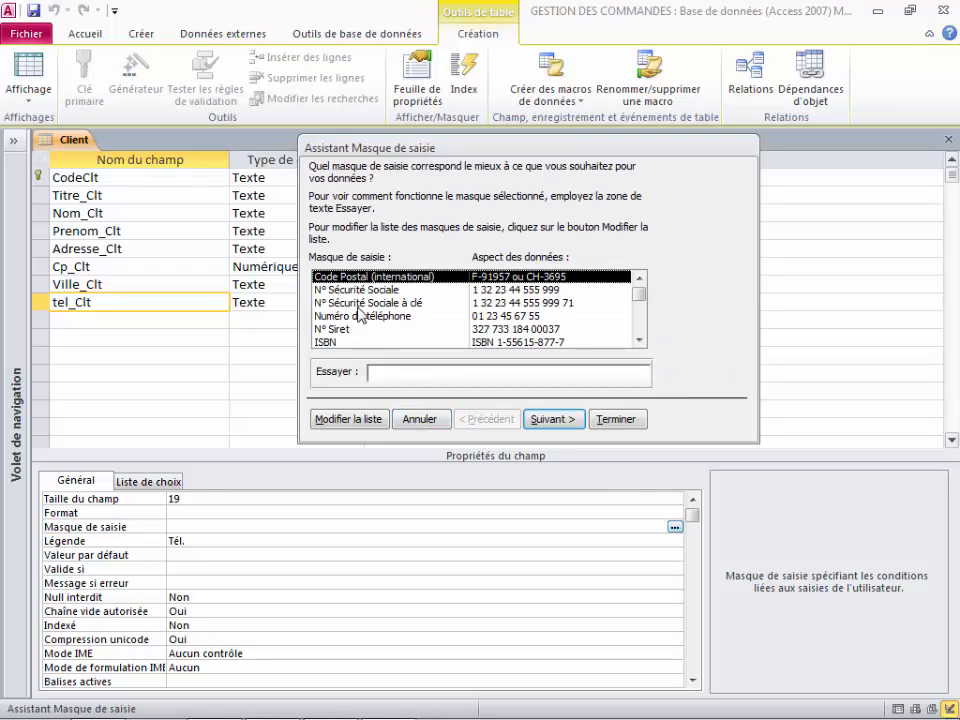
{"action": "left_click", "coordinate": [341, 317]}
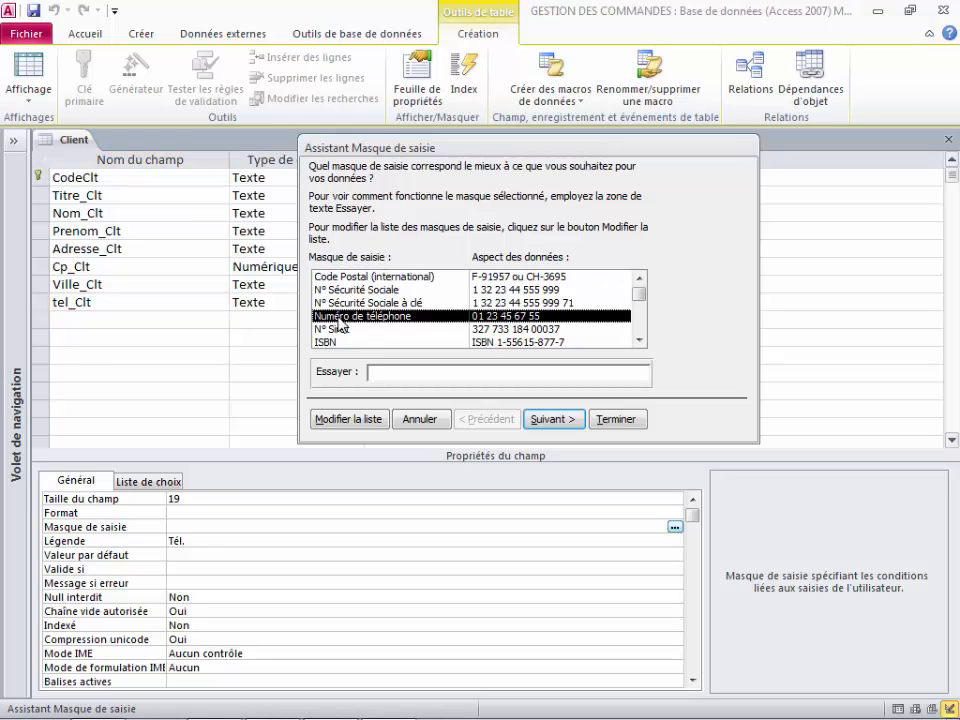
{"action": "left_click", "coordinate": [553, 420]}
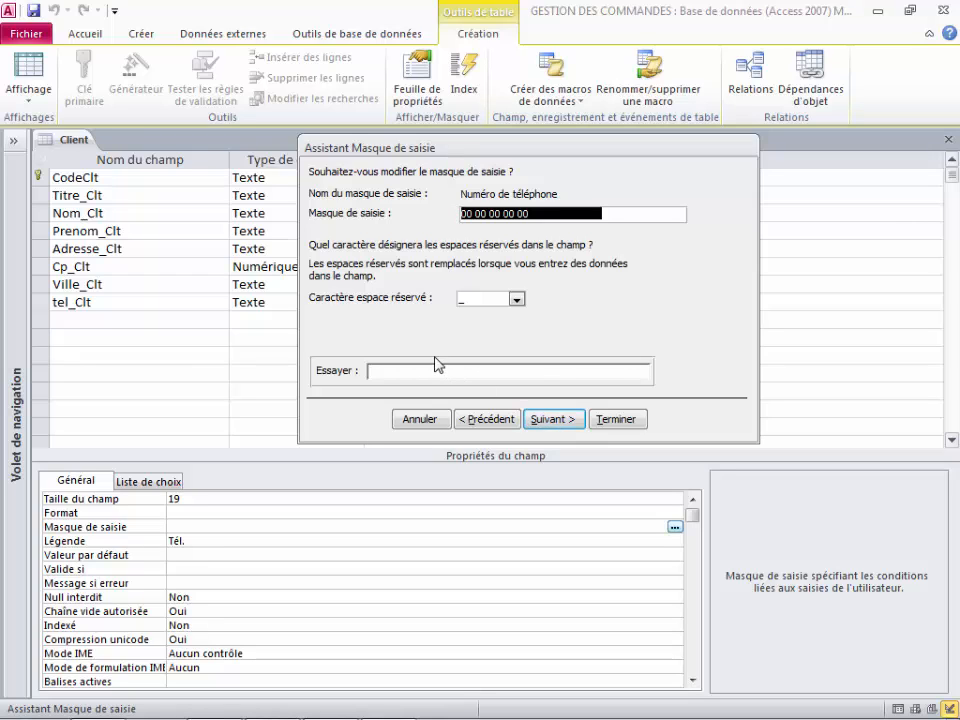
{"action": "type", "text": "à"}
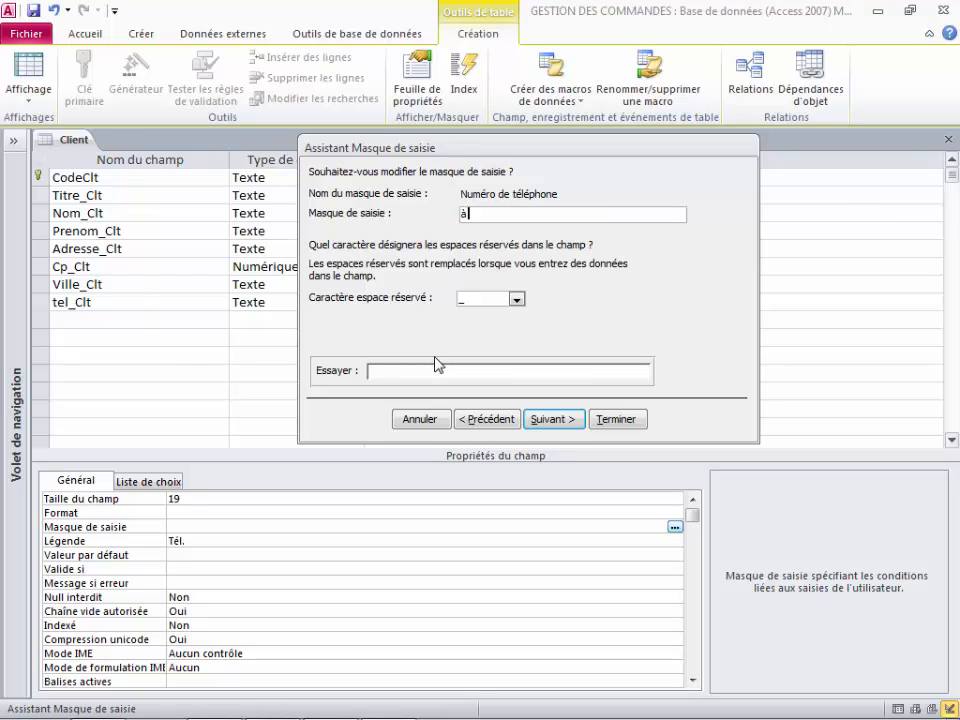
{"action": "key", "text": "BackSpace"}
{"action": "key", "text": "Caps_Lock"}
{"action": "type", "text": "00"}
{"action": "type", "text": "212 0 00 "}
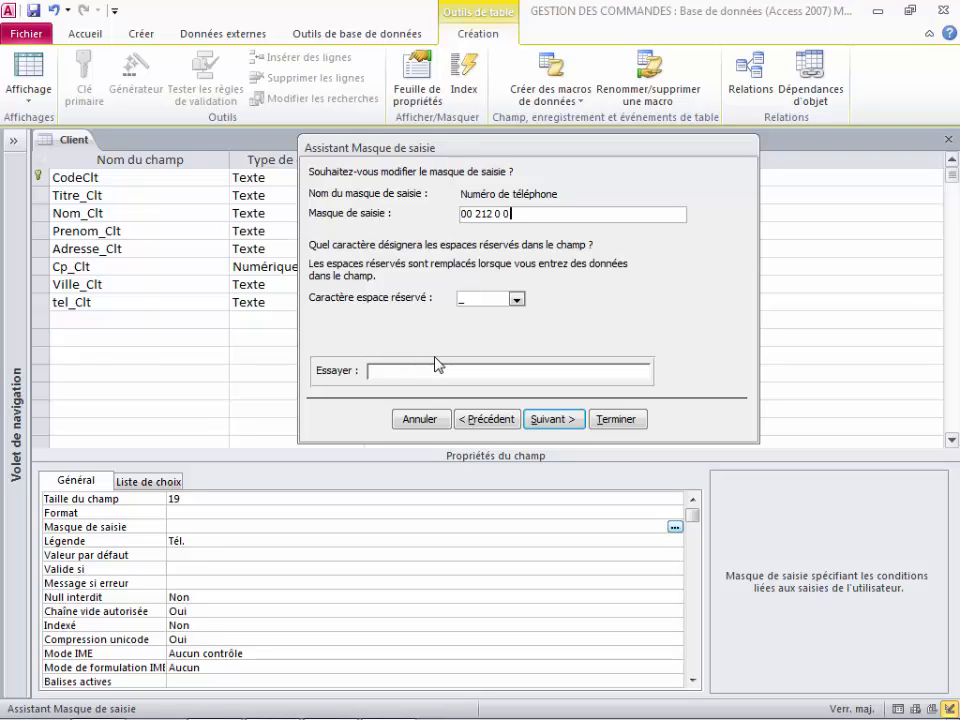
{"action": "type", "text": "00 00 00"}
{"action": "left_click", "coordinate": [468, 214]}
{"action": "key", "text": "Right"}
{"action": "key", "text": "Right"}
{"action": "key", "text": "Right"}
{"action": "key", "text": "Right"}
{"action": "key", "text": "Right"}
{"action": "key", "text": "Right"}
{"action": "key", "text": "Right"}
{"action": "key", "text": "Right"}
{"action": "key", "text": "Right"}
{"action": "key", "text": "Right"}
{"action": "key", "text": "Right"}
{"action": "key", "text": "Right"}
{"action": "key", "text": "Right"}
{"action": "key", "text": "Right"}
{"action": "key", "text": "Right"}
{"action": "key", "text": "Right"}
{"action": "key", "text": "Right"}
{"action": "left_click", "coordinate": [563, 214]}
{"action": "left_click", "coordinate": [550, 419]}
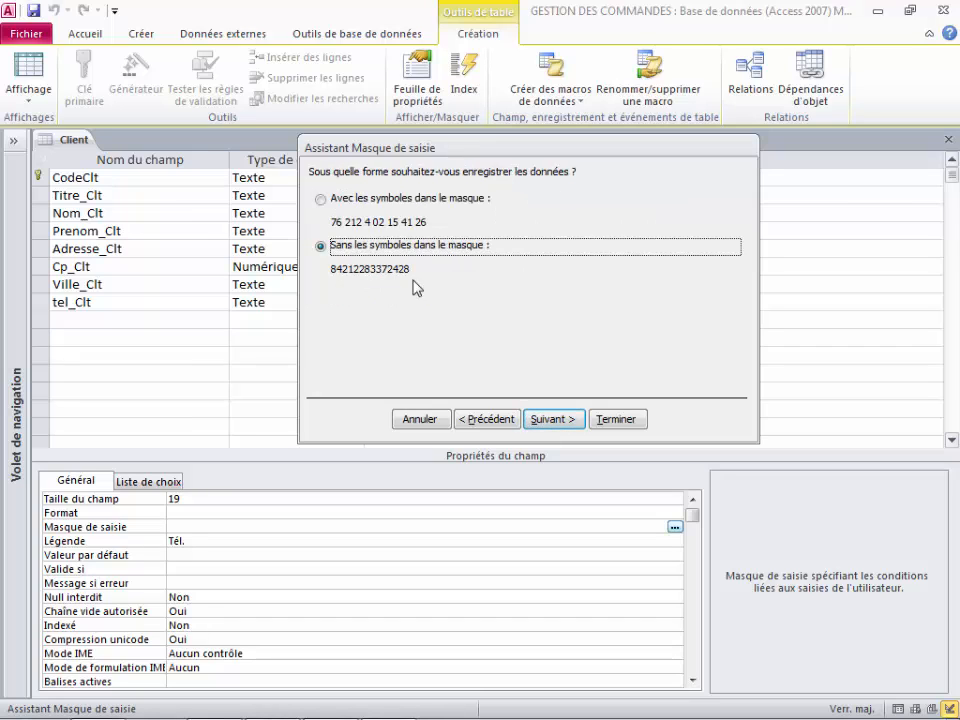
Store the telephone data with the symbols in the mask and finish the input mask wizard
{"action": "left_click", "coordinate": [321, 200]}
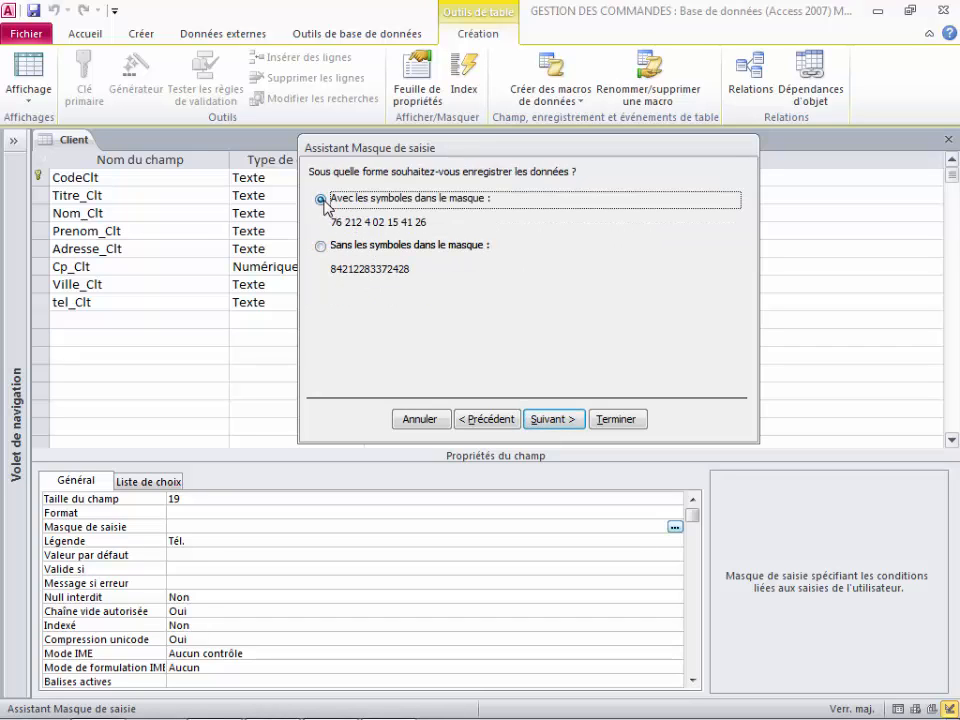
{"action": "left_click", "coordinate": [548, 421]}
{"action": "left_click", "coordinate": [615, 421]}
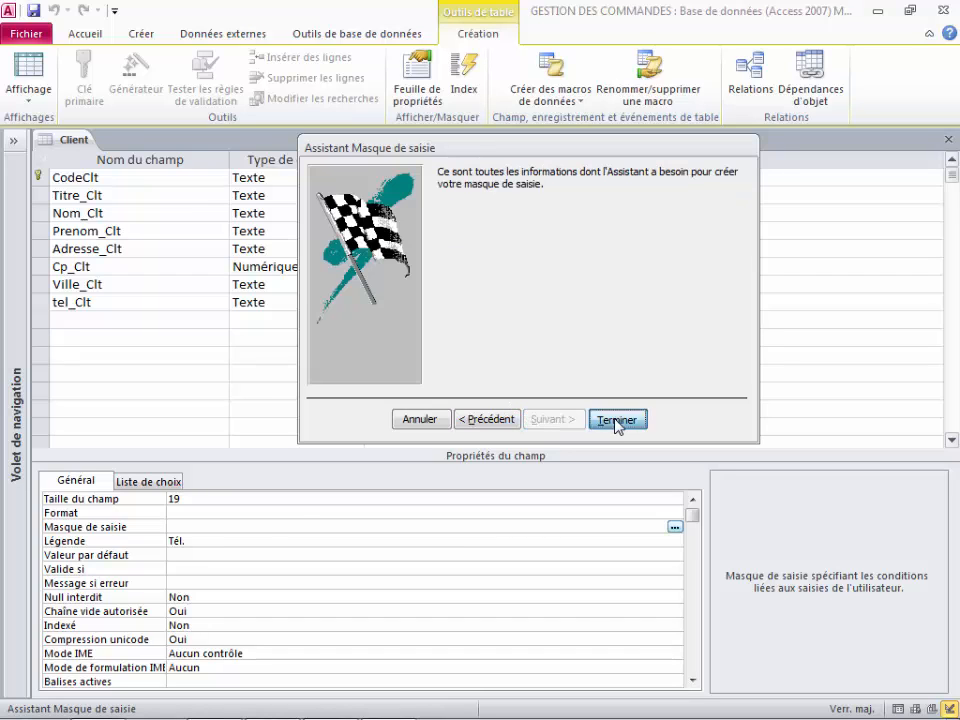
Set the Taille du champ of the tel_Clt field to 20
{"action": "left_click", "coordinate": [190, 497]}
{"action": "key", "text": "BackSpace"}
{"action": "key", "text": "BackSpace"}
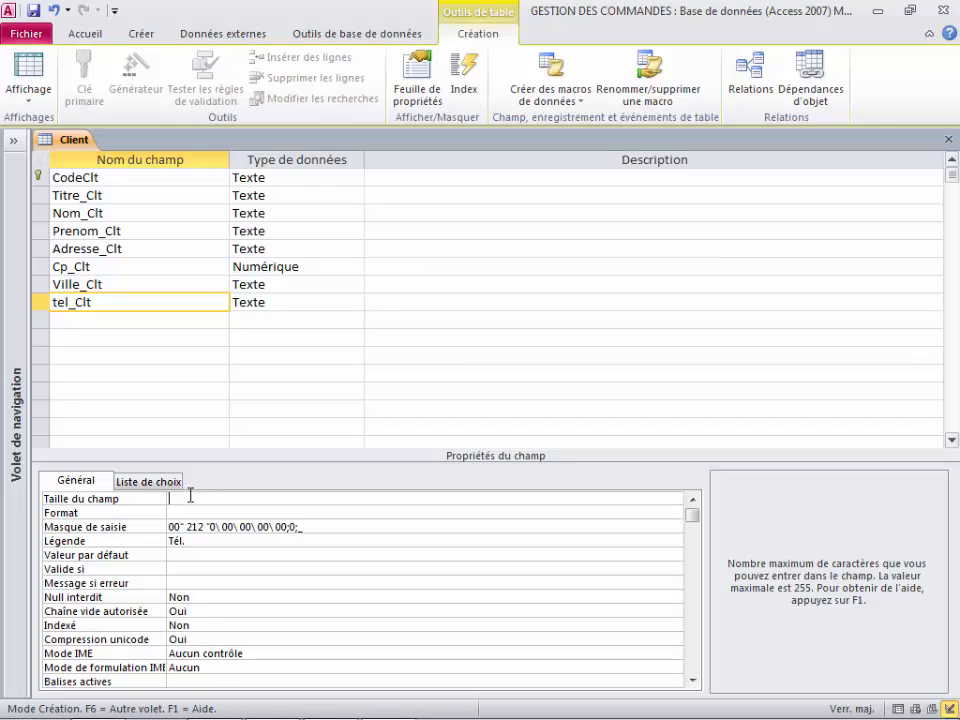
{"action": "type", "text": "20"}
Read the TitreClt lookup instruction in the maximized assignment PDF at 125% zoom, then return to the maximized database window
{"action": "left_click", "coordinate": [910, 10]}
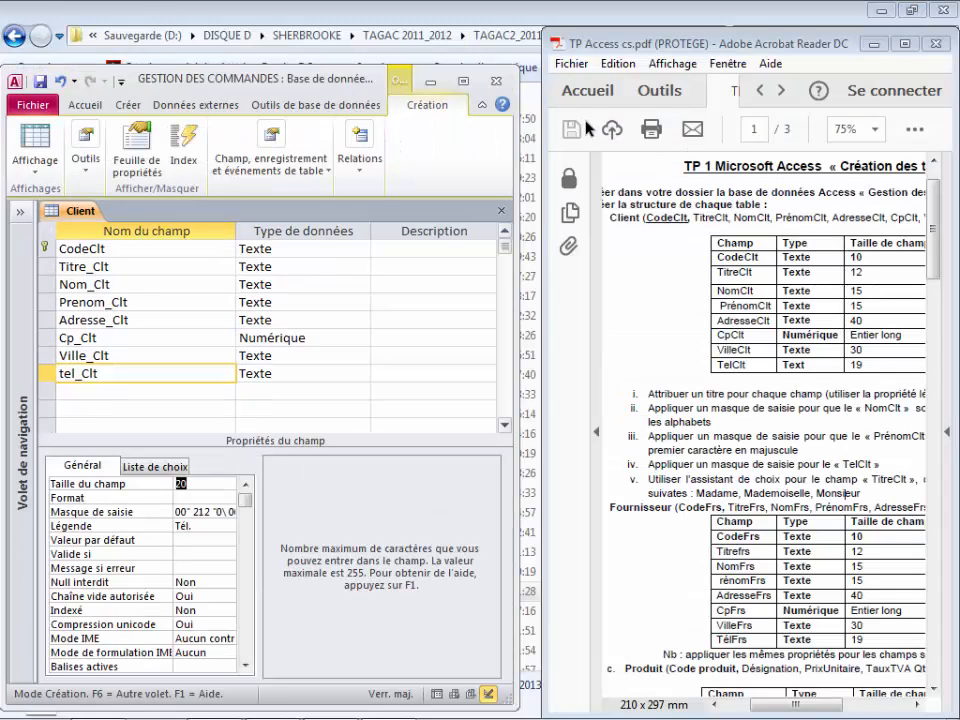
{"action": "left_click", "coordinate": [903, 44]}
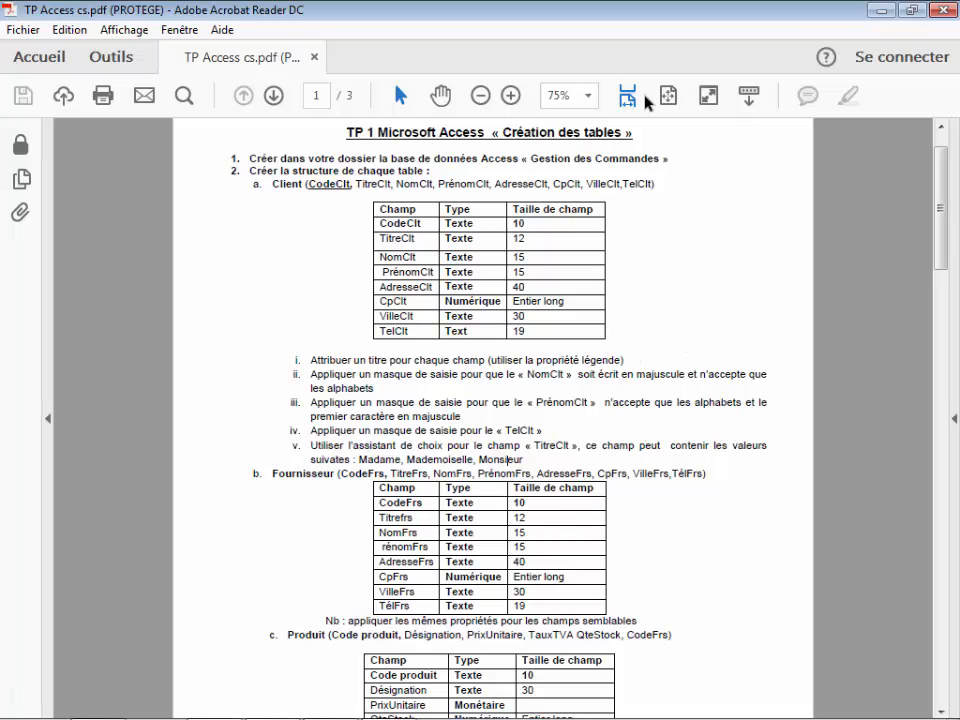
{"action": "double_click", "coordinate": [510, 95]}
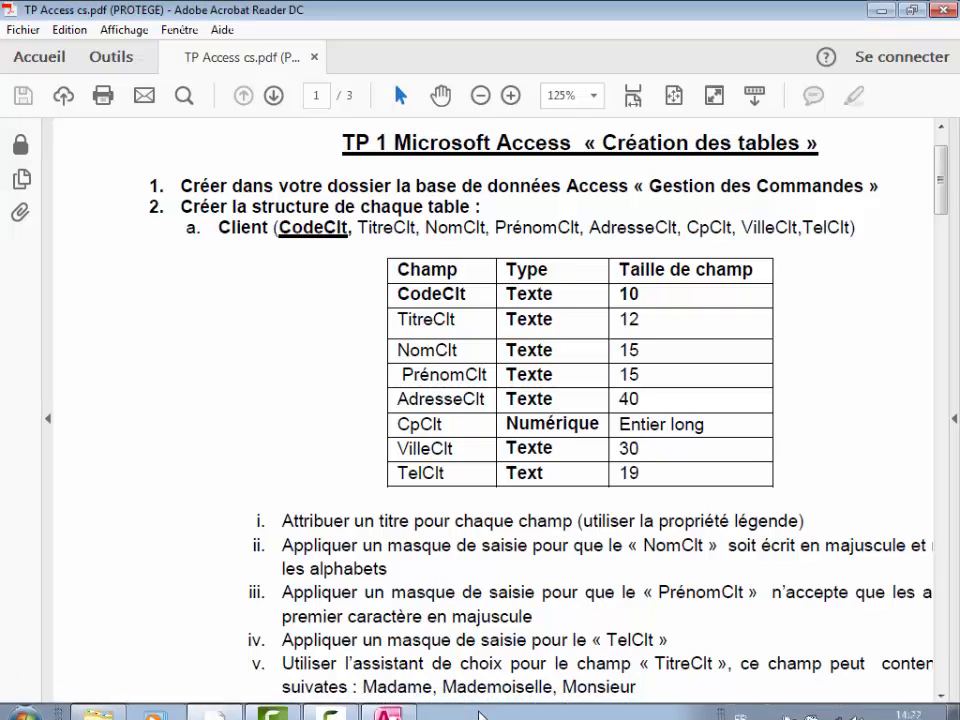
{"action": "left_click_drag", "start_coordinate": [482, 712], "coordinate": [581, 712]}
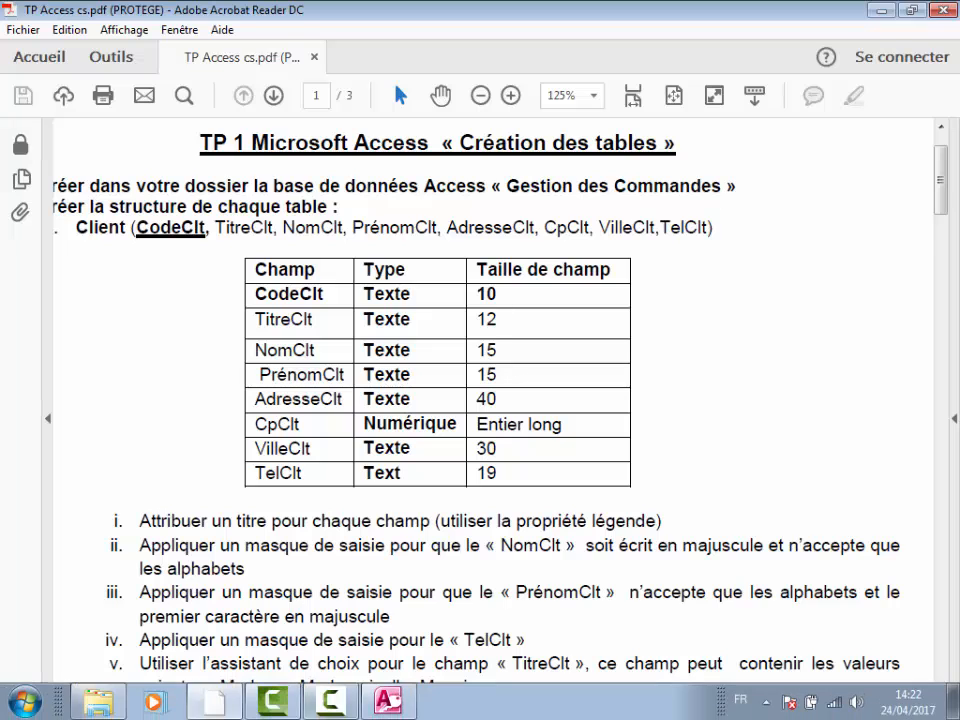
{"action": "left_click", "coordinate": [387, 702]}
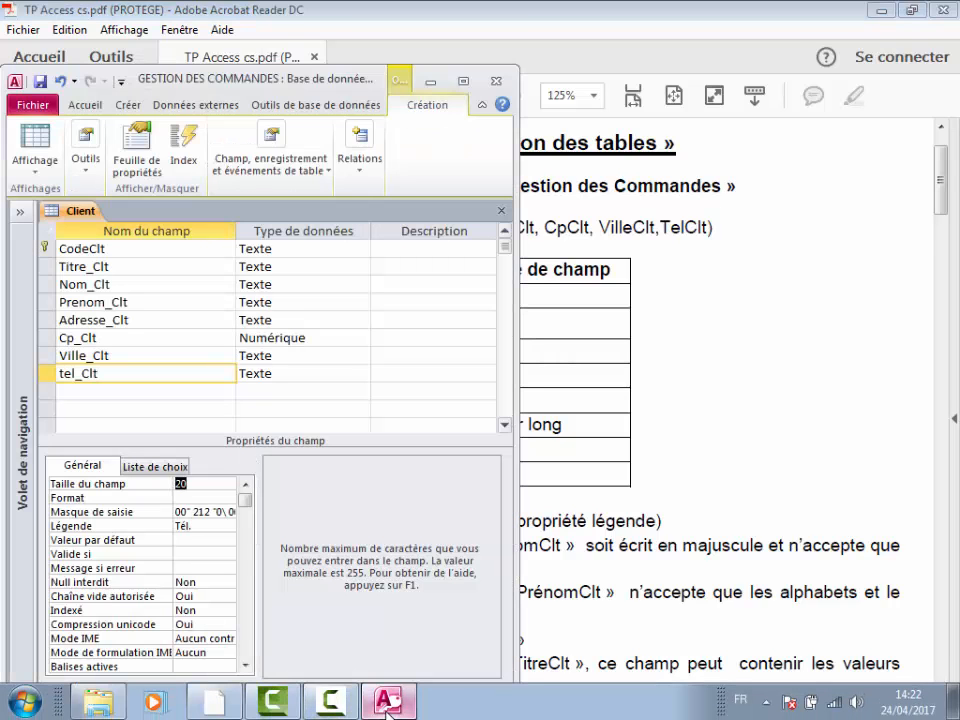
{"action": "left_click", "coordinate": [465, 81]}
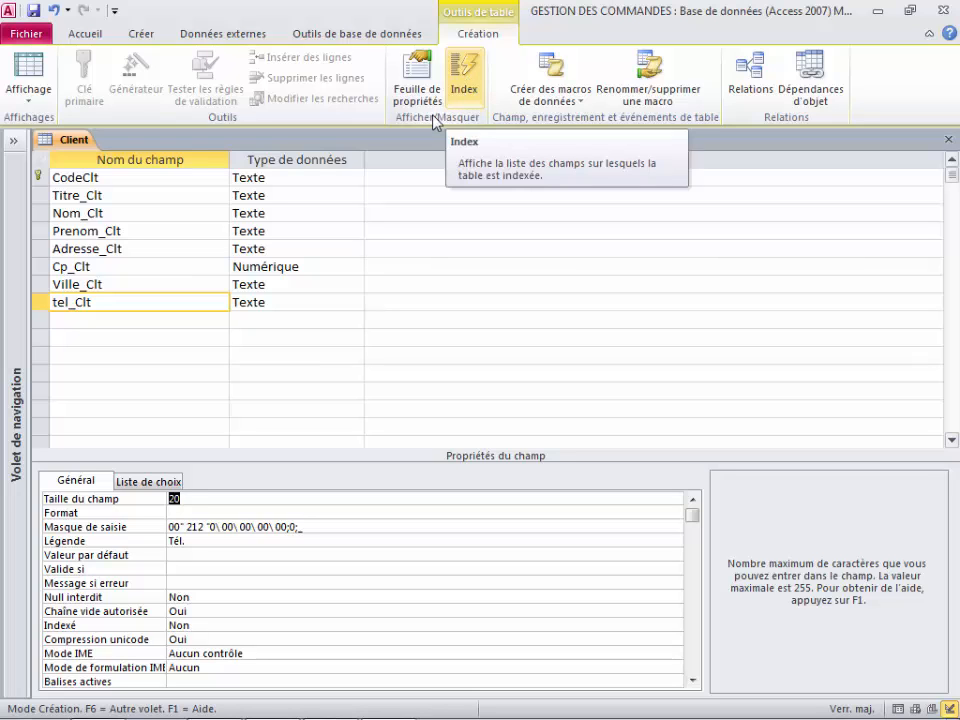
Give the Titre_Clt field a Zone de liste déroulante display control with Liste valeurs as its Origine source
{"action": "left_click", "coordinate": [139, 198]}
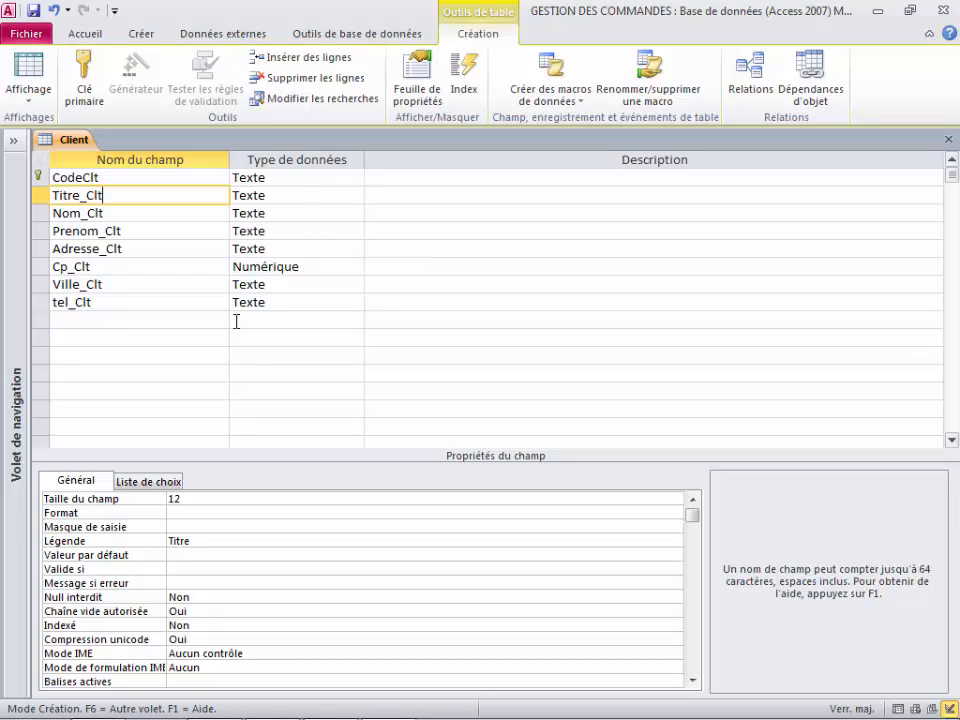
{"action": "left_click", "coordinate": [149, 484]}
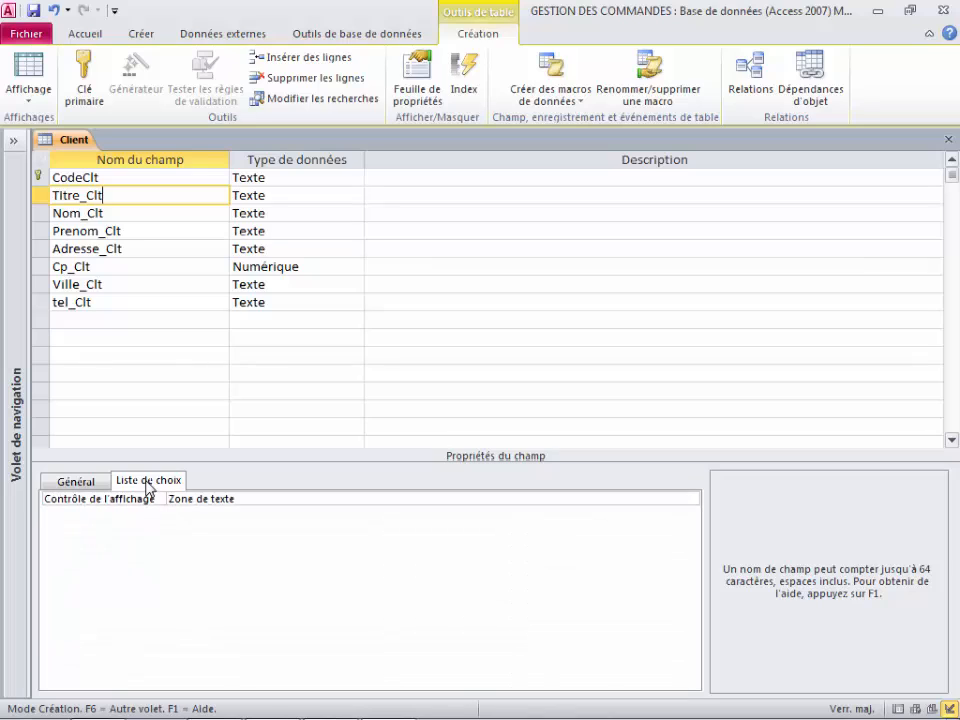
{"action": "left_click", "coordinate": [465, 500]}
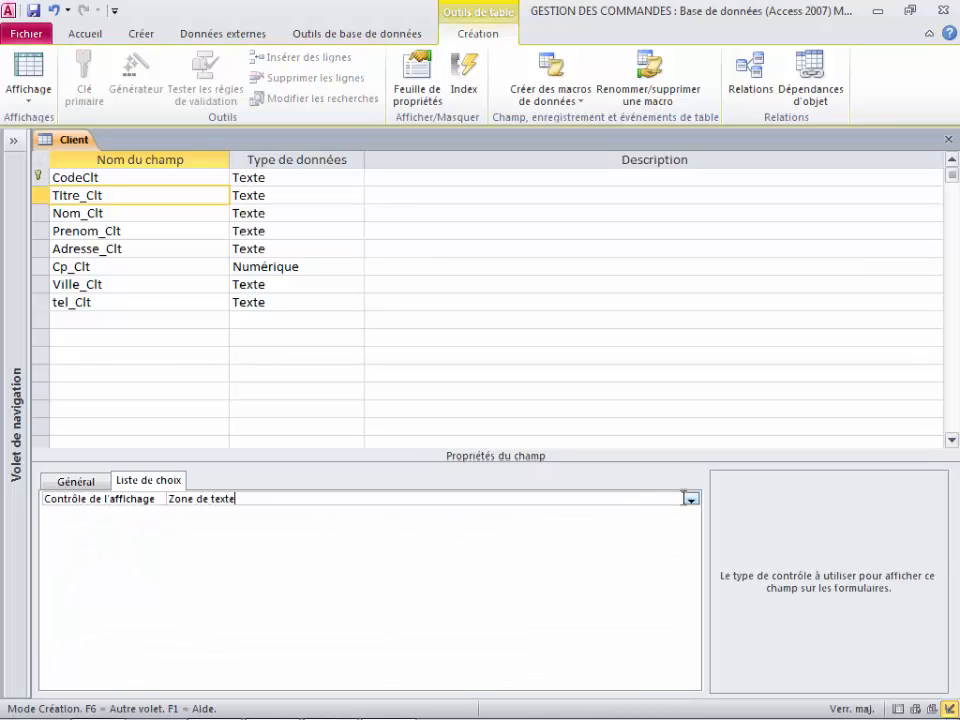
{"action": "left_click", "coordinate": [690, 499]}
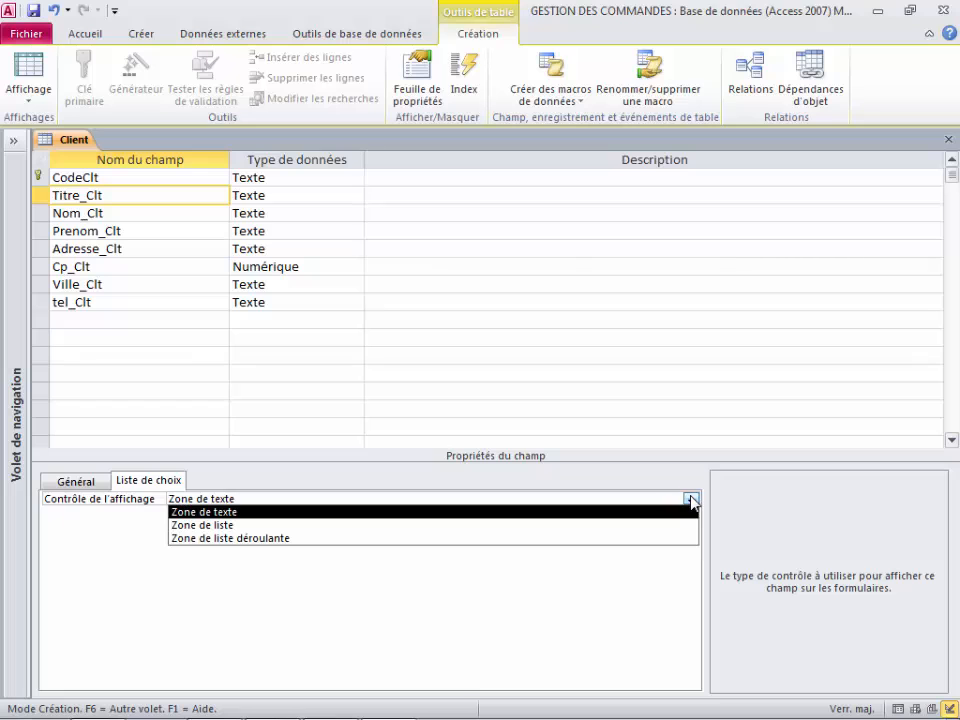
{"action": "left_click", "coordinate": [625, 539]}
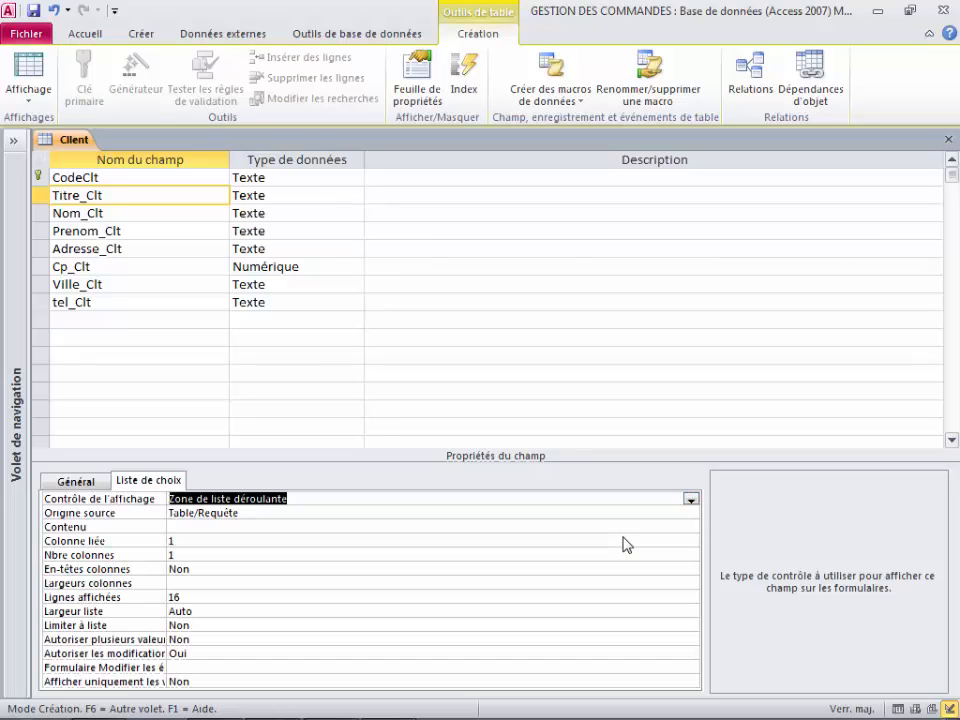
{"action": "left_click", "coordinate": [304, 513]}
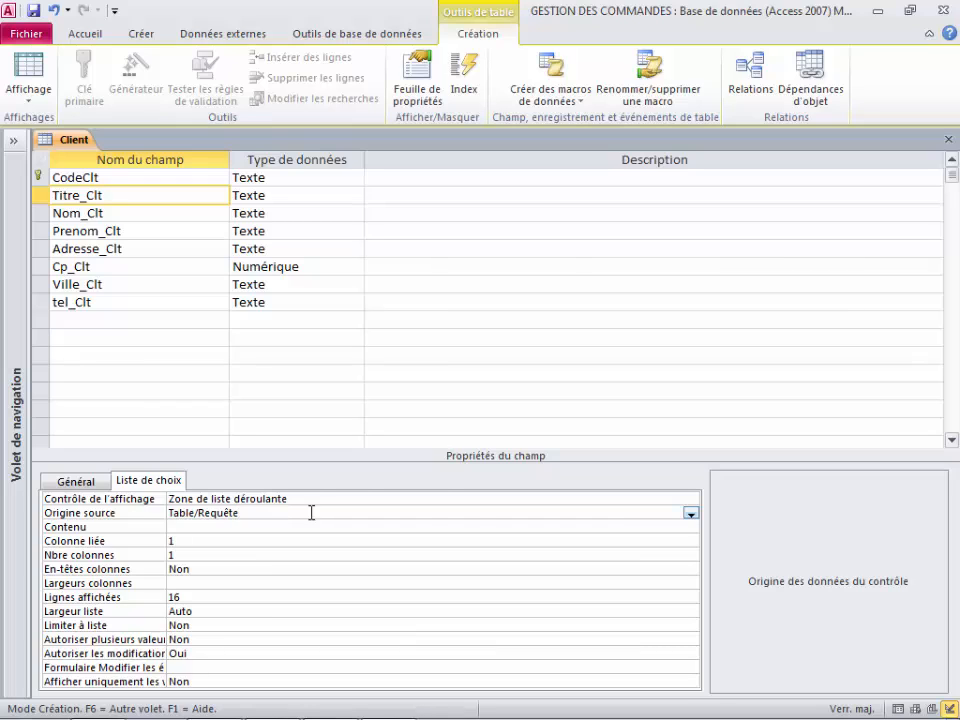
{"action": "left_click", "coordinate": [690, 513]}
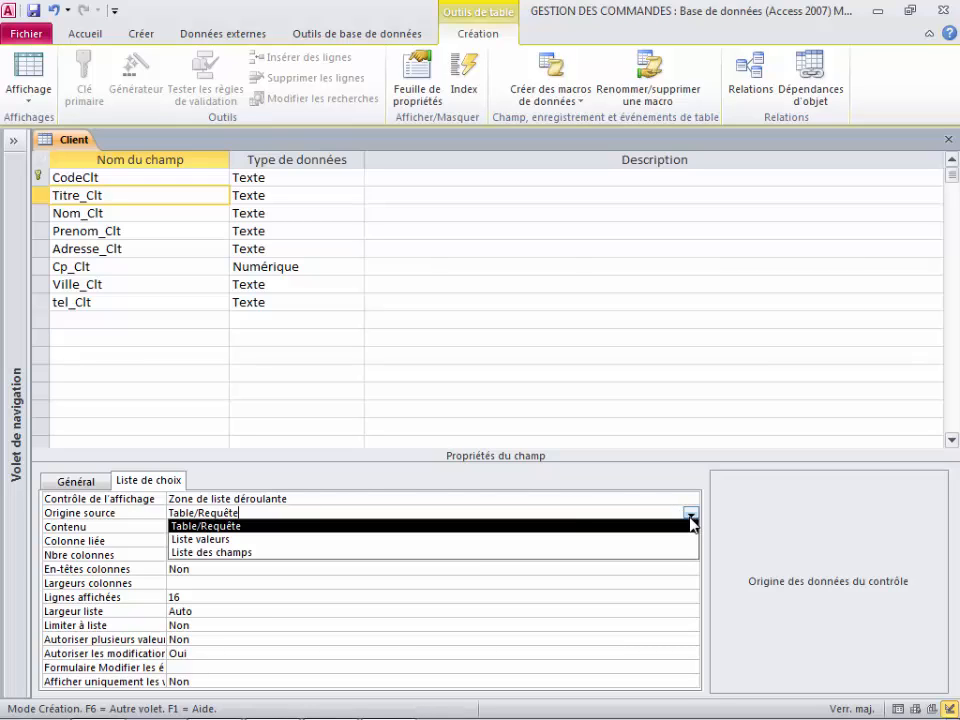
{"action": "left_click", "coordinate": [567, 542]}
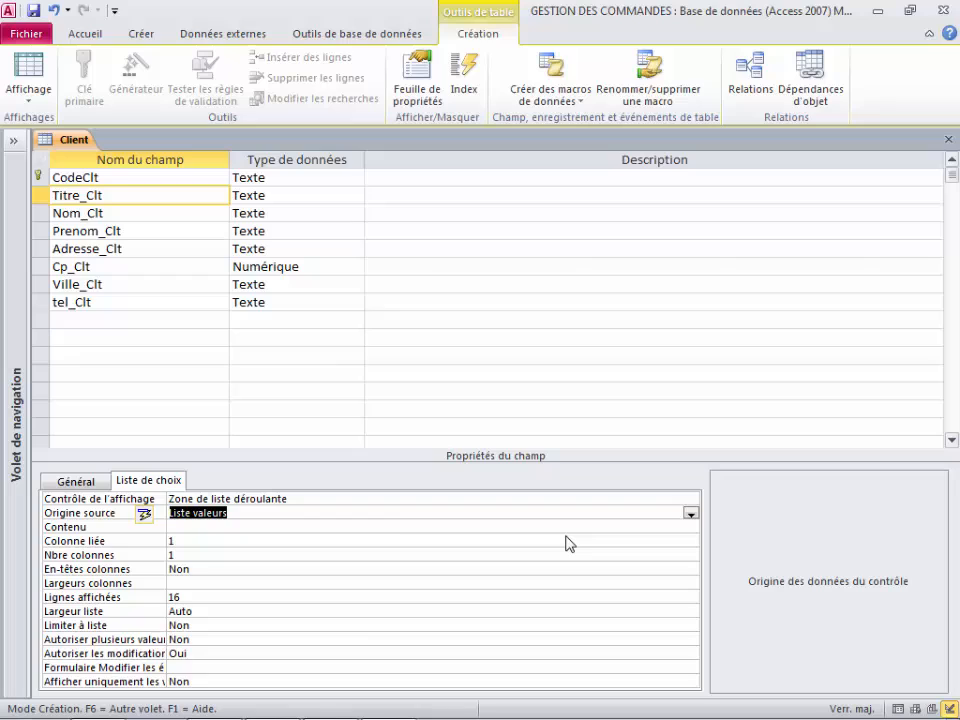
Set the Titre_Clt lookup's Contenu to "Madame";"maemoiselle";"Monsieur"
{"action": "left_click", "coordinate": [414, 526]}
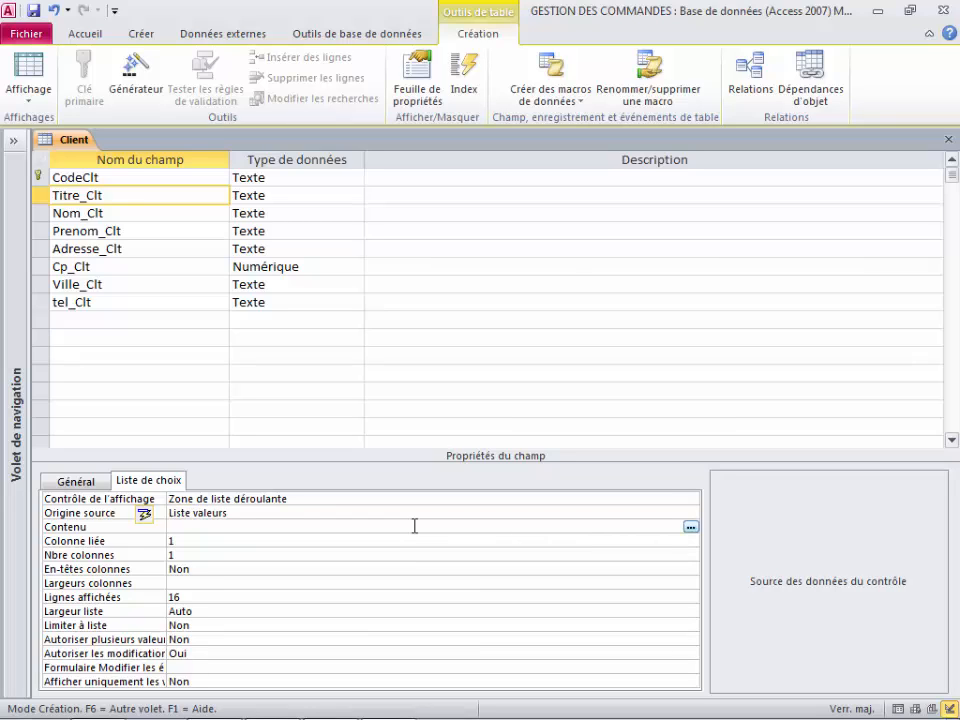
{"action": "type", "text": "3"}
{"action": "key", "text": "BackSpace"}
{"action": "key", "text": "Caps_Lock"}
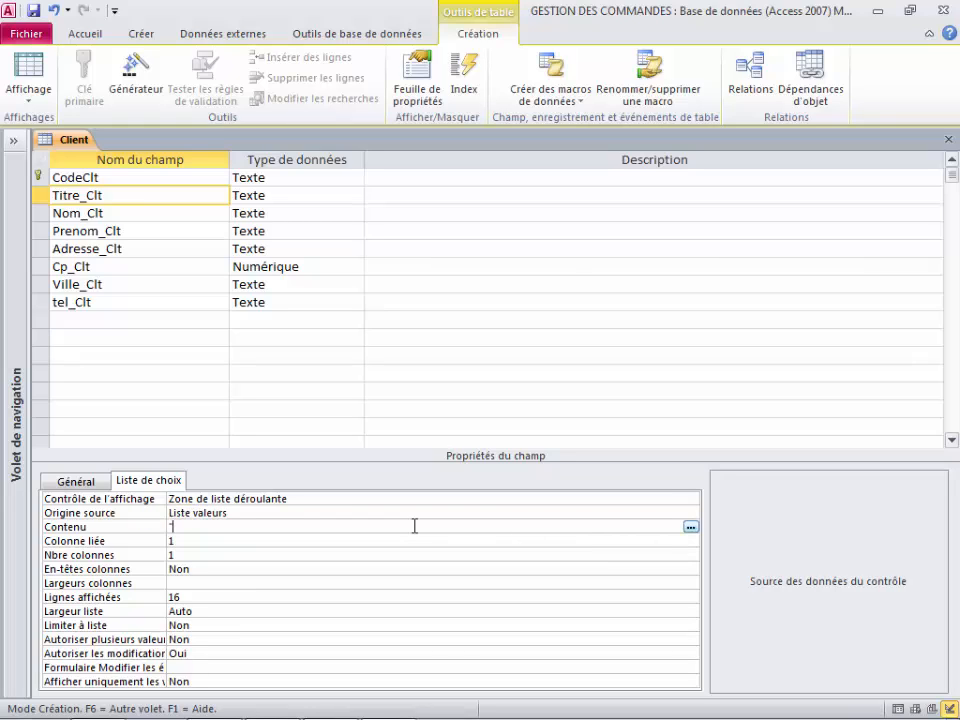
{"action": "type", "text": "\"Madame\";\"maemoiselle\";"}
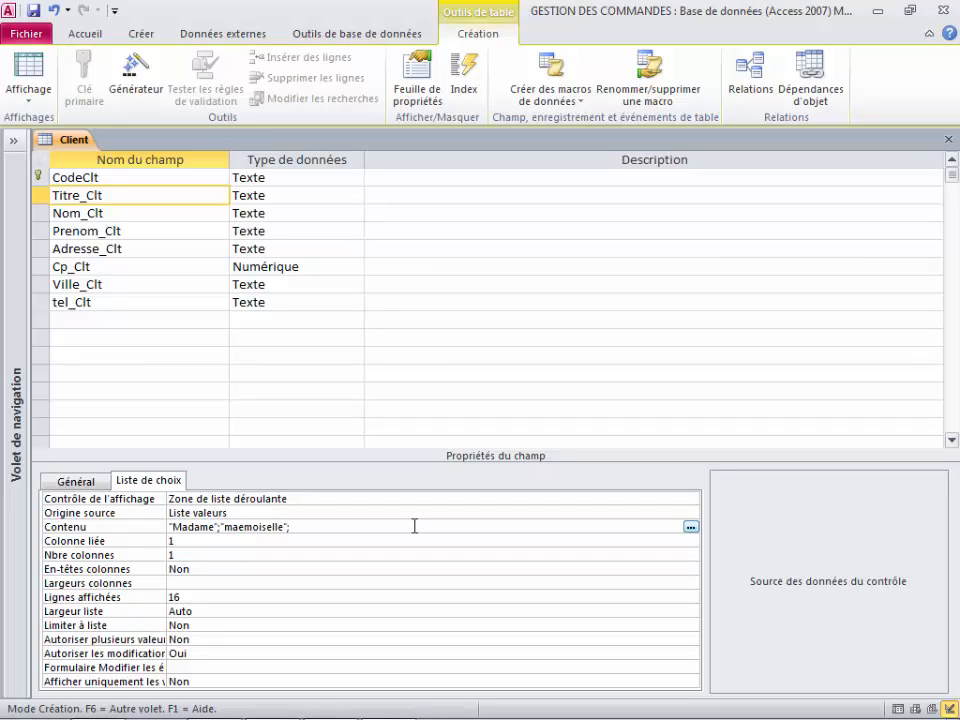
{"action": "type", "text": "\"Monsieur"}
Read the Fournisseur table structure and its note in the assignment PDF in Acrobat Reader, then return to the Access database
{"action": "left_click", "coordinate": [222, 704]}
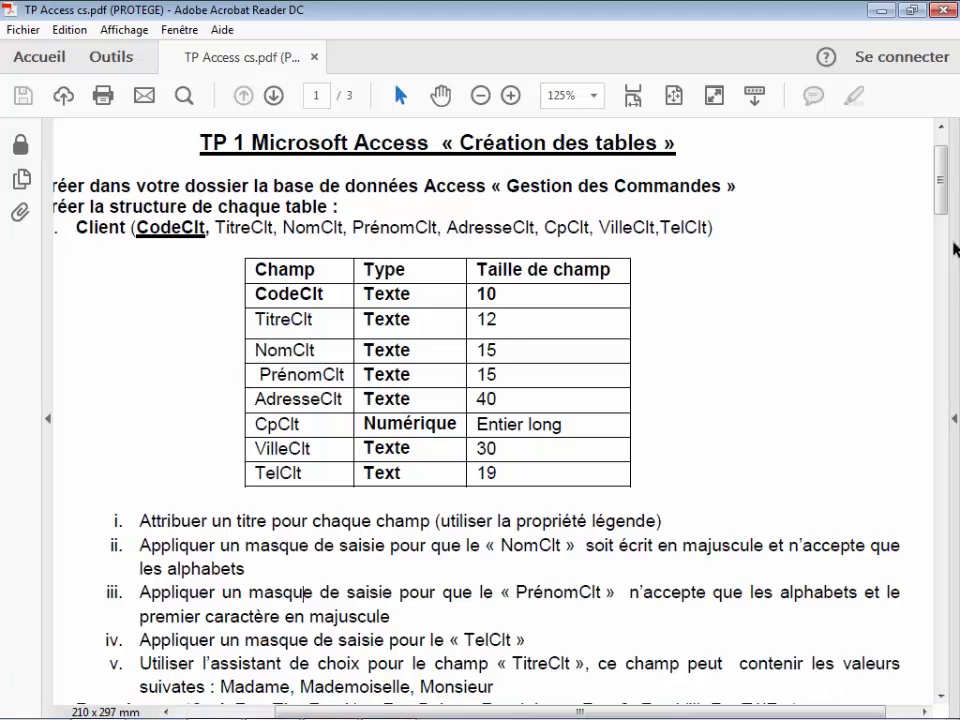
{"action": "left_click_drag", "start_coordinate": [945, 200], "coordinate": [945, 213]}
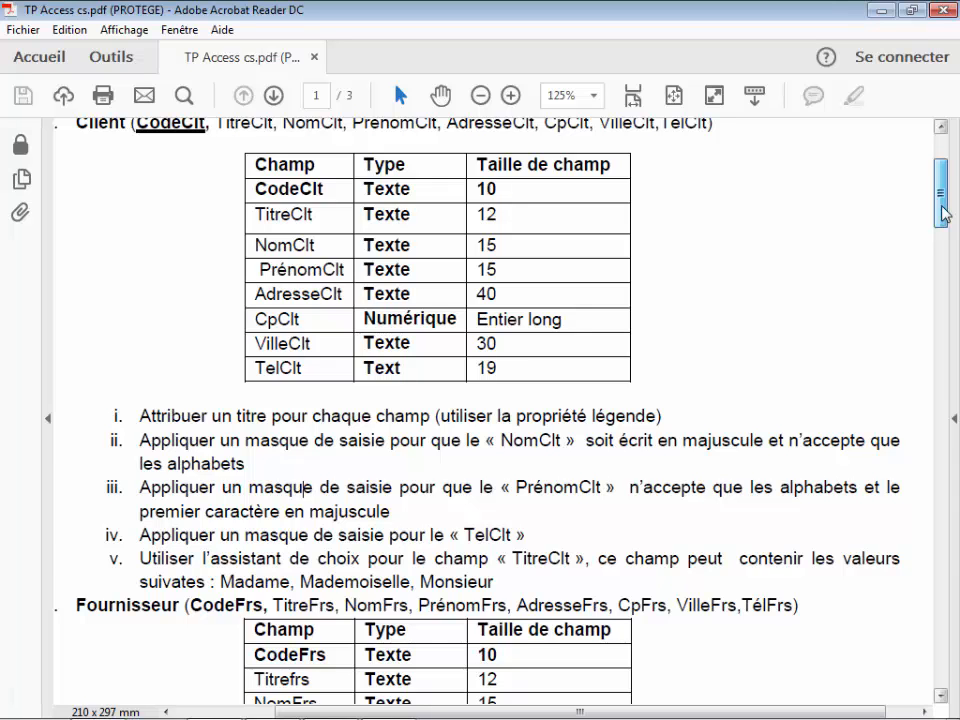
{"action": "left_click_drag", "start_coordinate": [945, 212], "coordinate": [945, 246]}
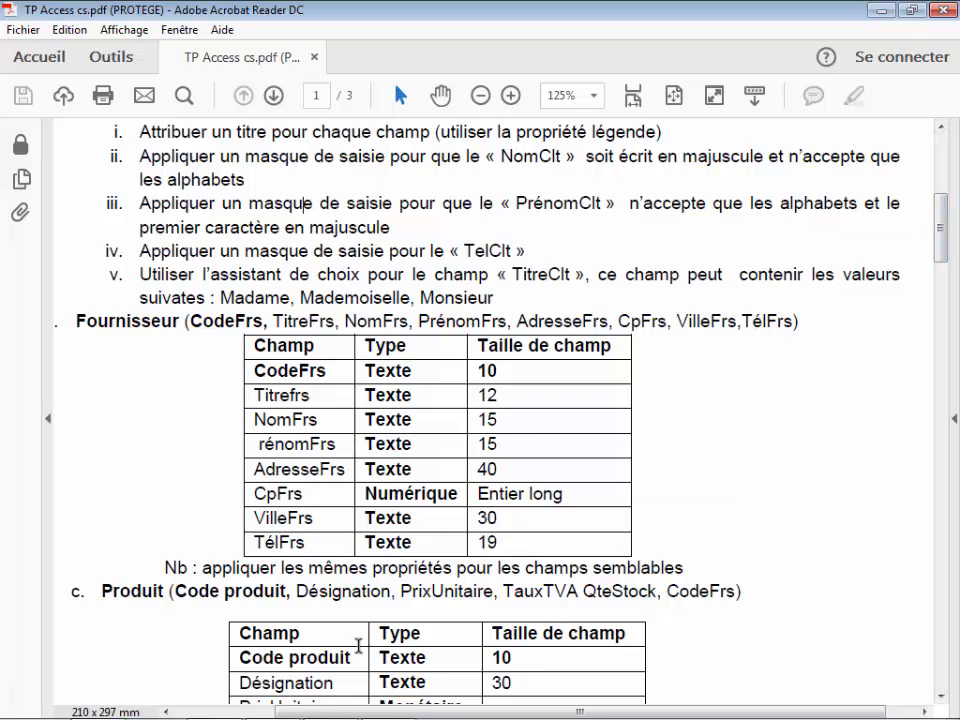
{"action": "left_click", "coordinate": [390, 702]}
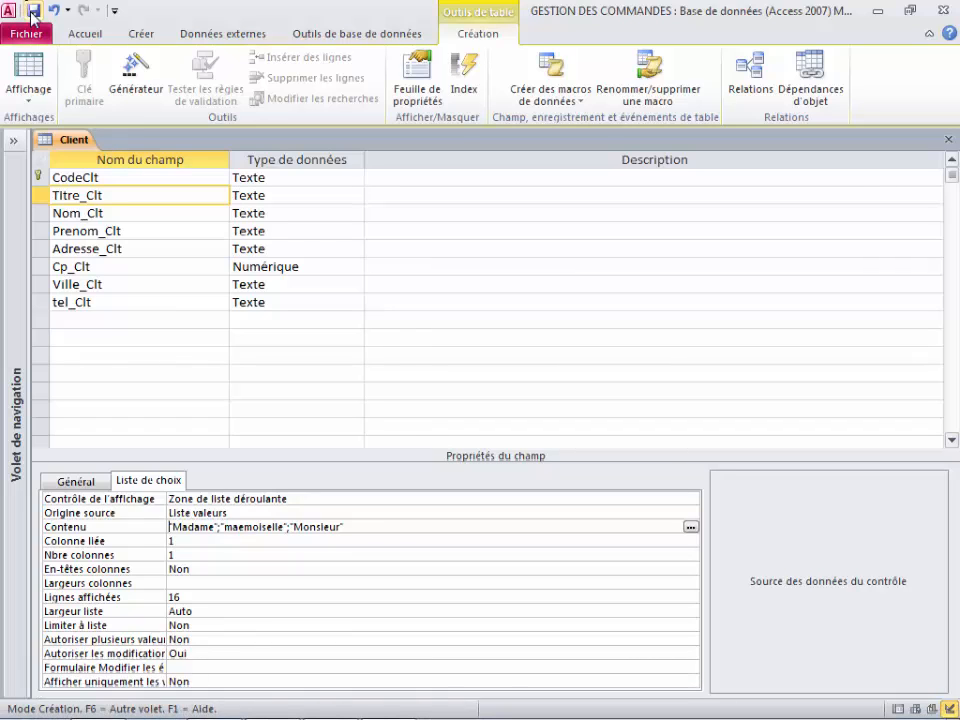
Close the Client table and duplicate it with structure and data as a table named Fournisseur
{"action": "left_click", "coordinate": [949, 141]}
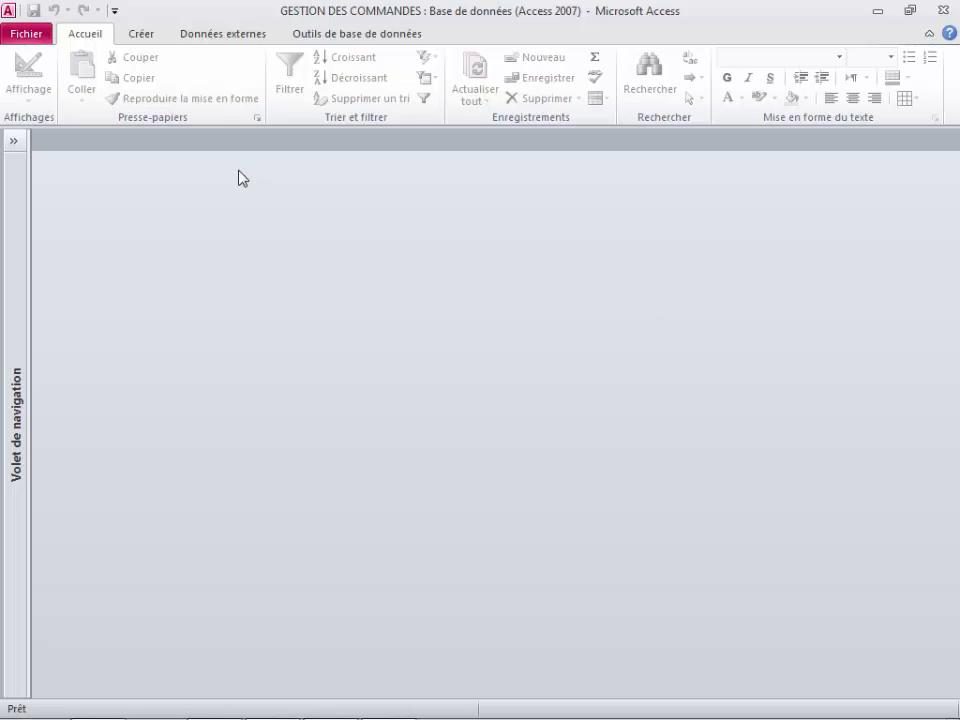
{"action": "left_click", "coordinate": [14, 142]}
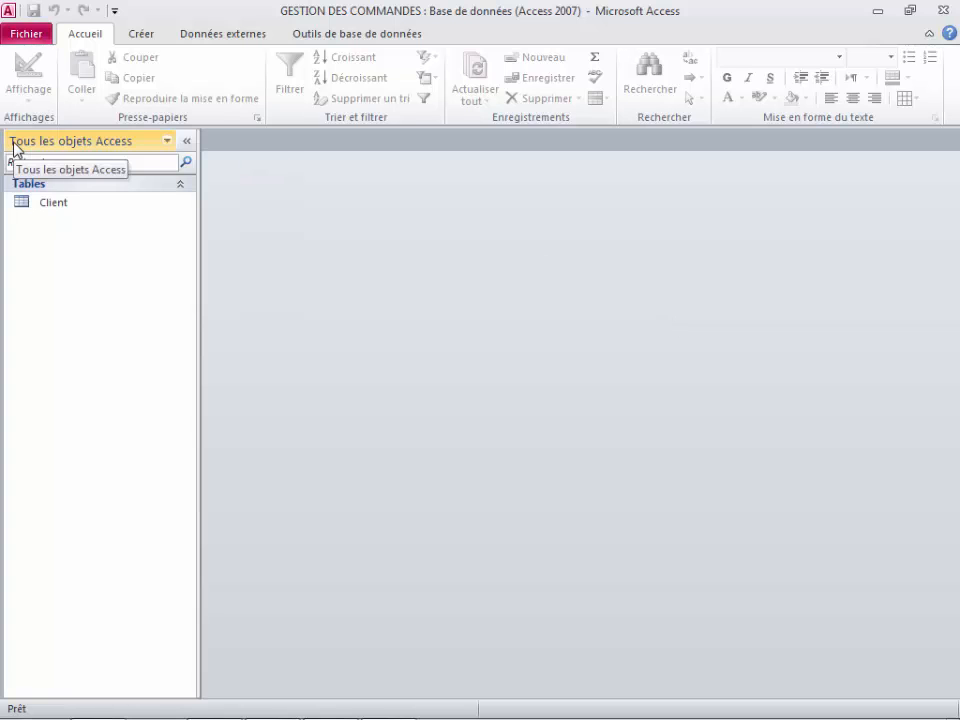
{"action": "right_click", "coordinate": [45, 208]}
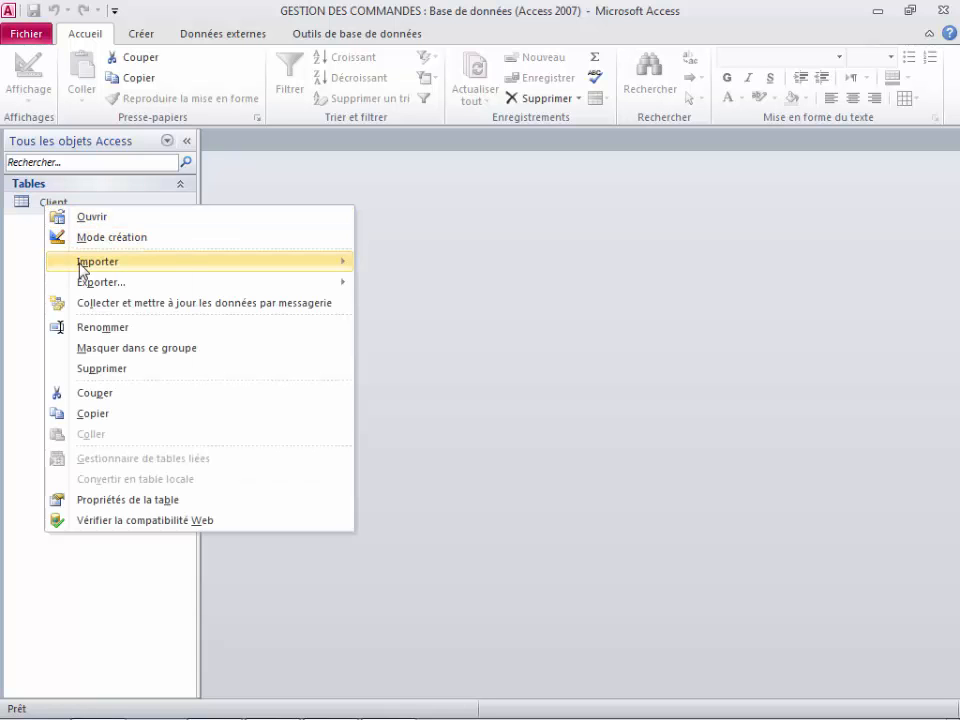
{"action": "left_click", "coordinate": [92, 418]}
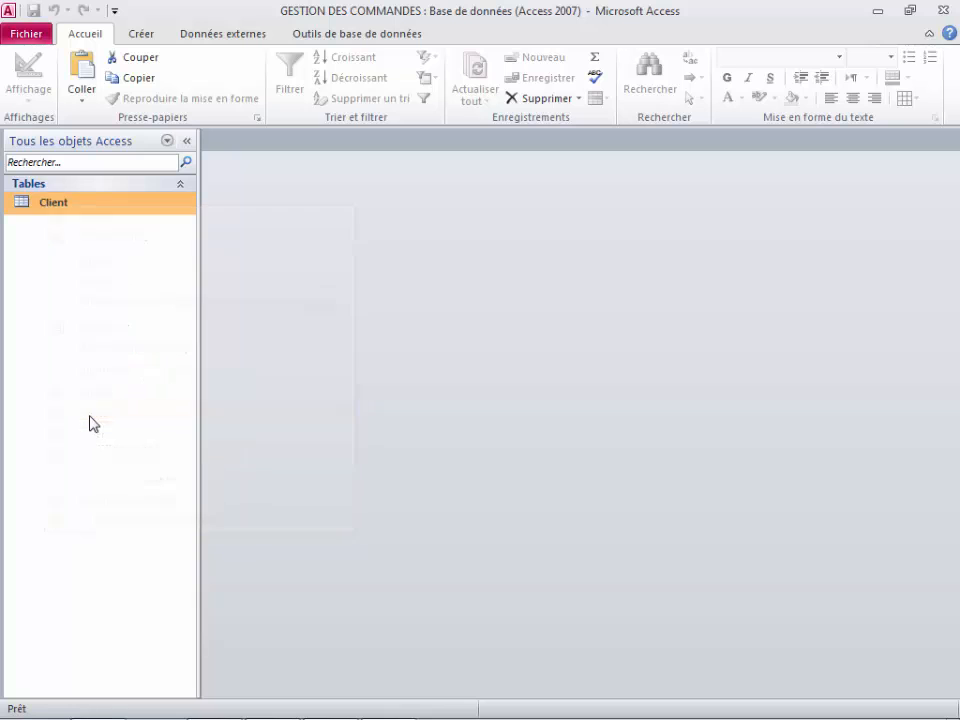
{"action": "right_click", "coordinate": [51, 290]}
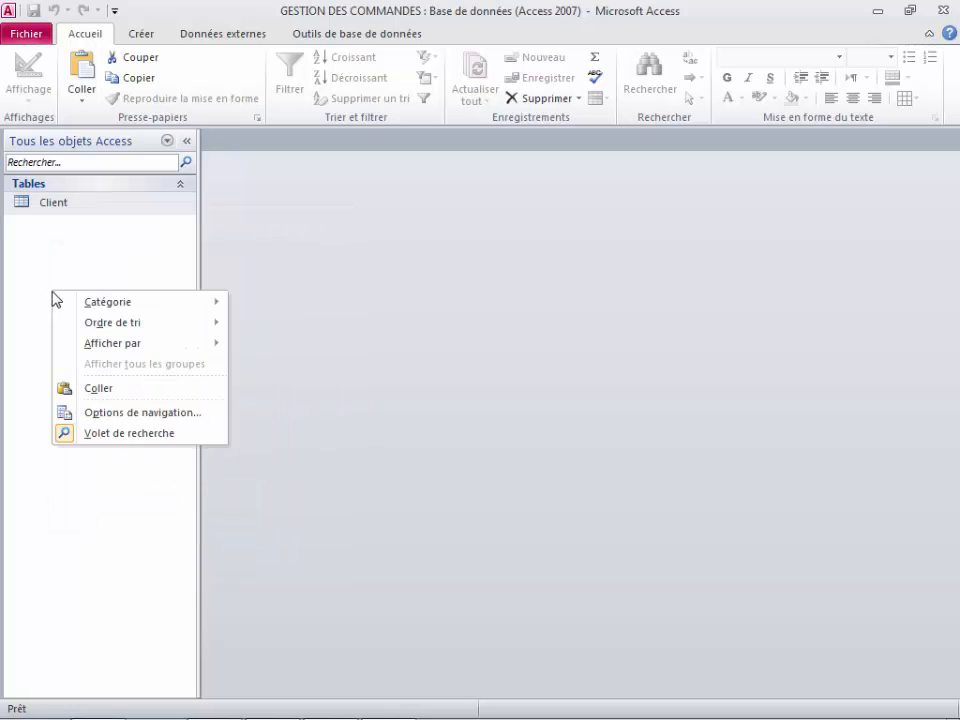
{"action": "left_click", "coordinate": [91, 395]}
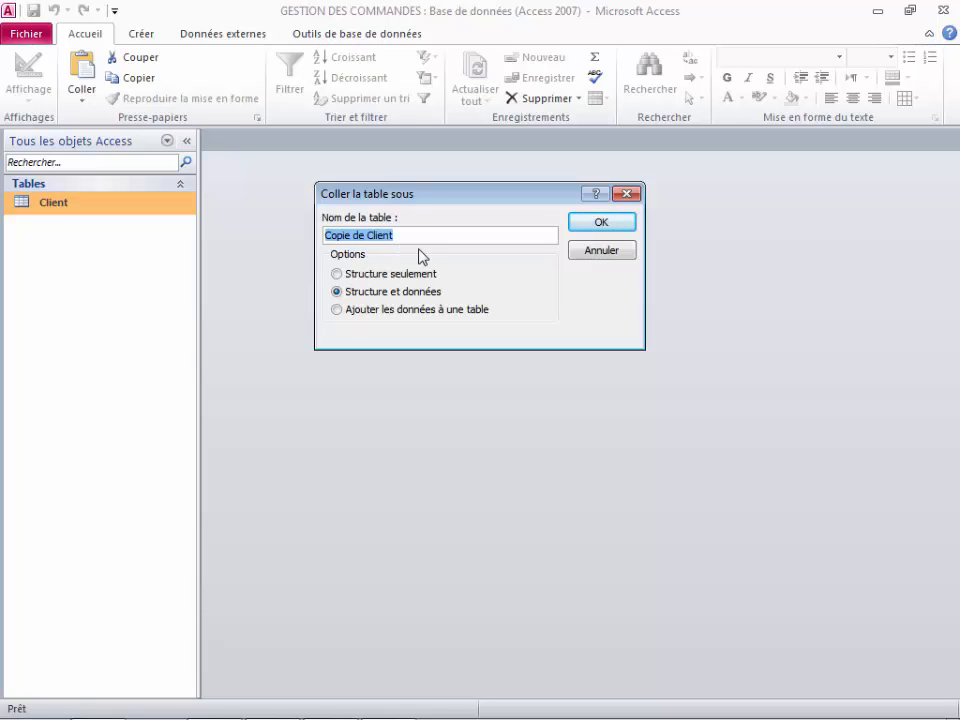
{"action": "type", "text": "F"}
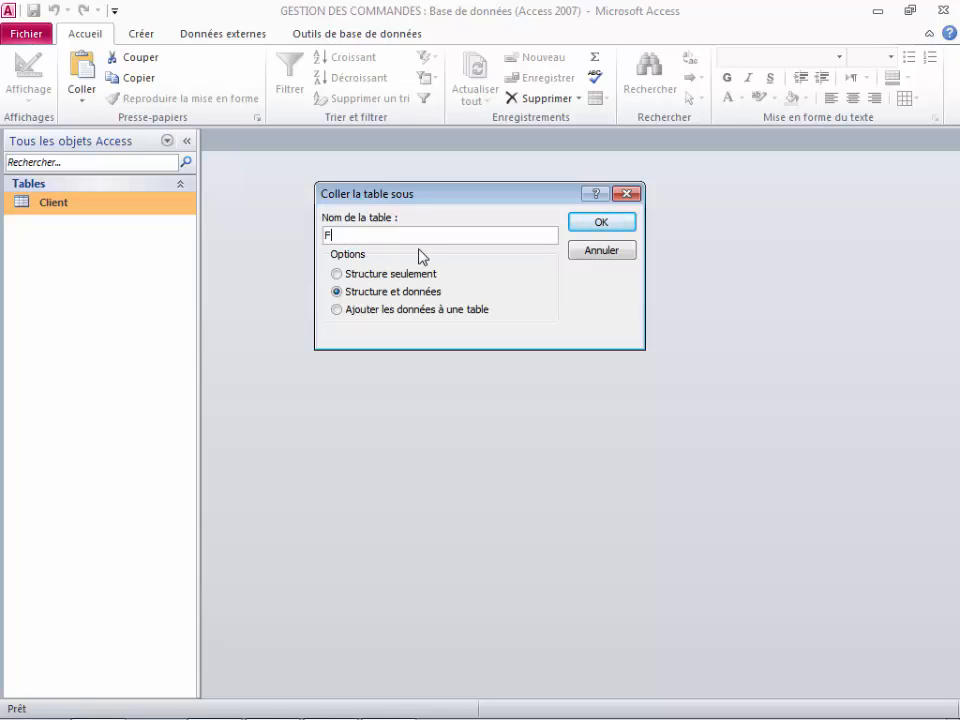
{"action": "type", "text": "ournisseur"}
{"action": "left_click", "coordinate": [601, 228]}
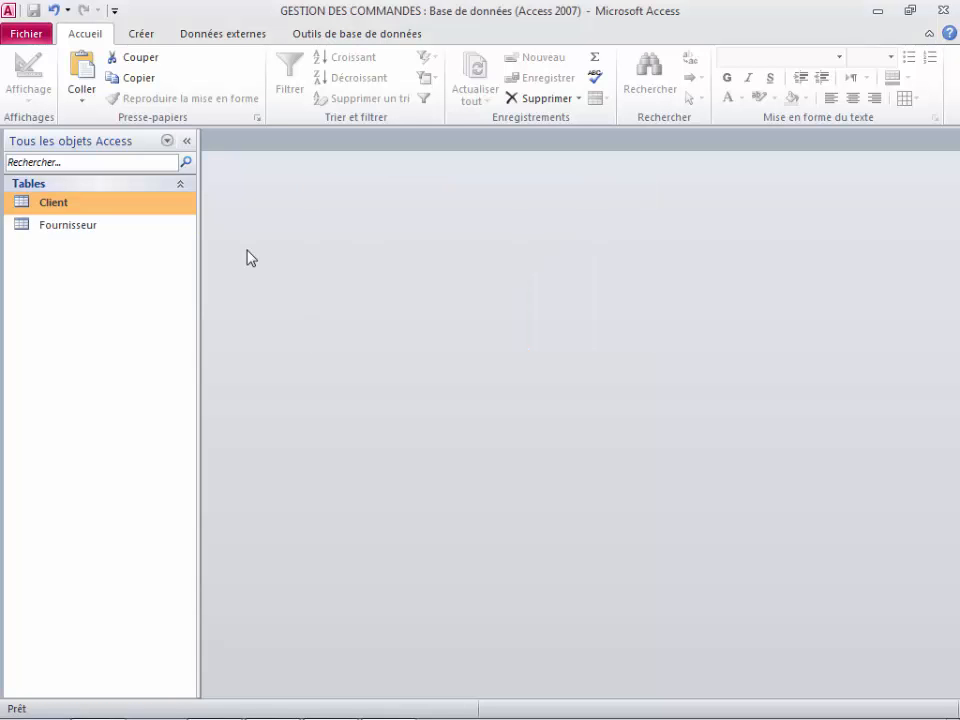
Open the Fournisseur table in design view and rename its CodeClt field as CodeFrs
{"action": "right_click", "coordinate": [86, 224]}
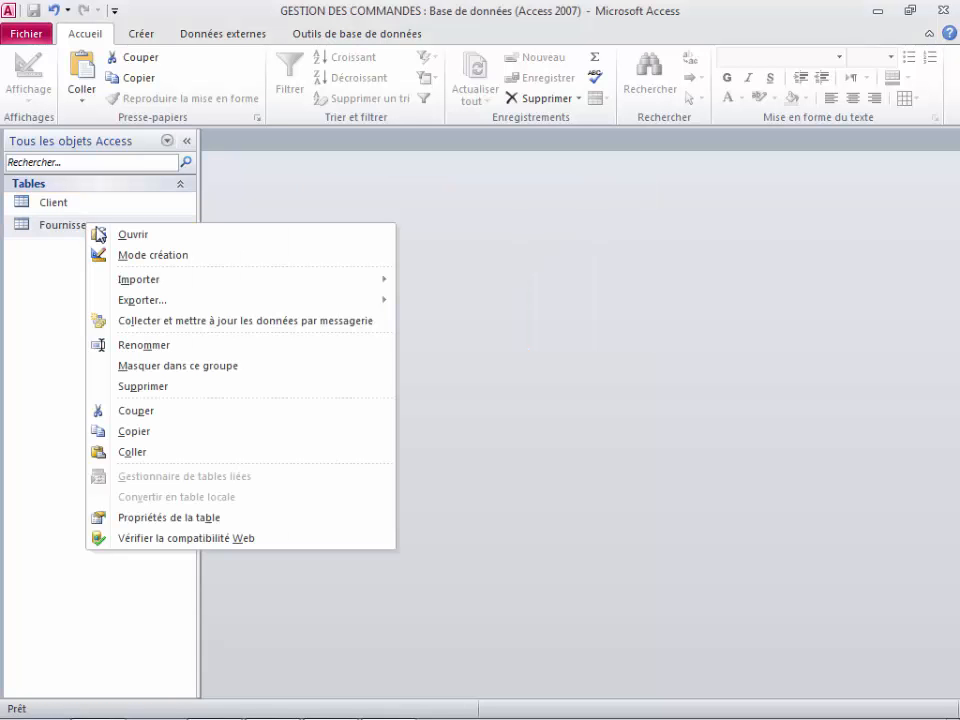
{"action": "left_click", "coordinate": [141, 256]}
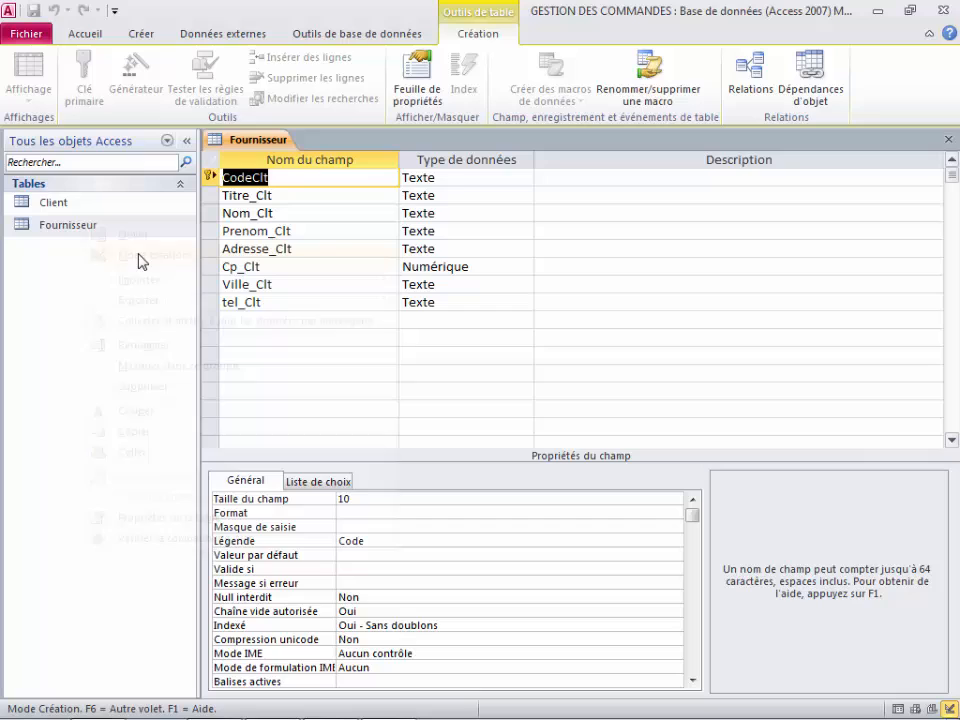
{"action": "left_click", "coordinate": [286, 178]}
{"action": "key", "text": "BackSpace"}
{"action": "key", "text": "BackSpace"}
{"action": "key", "text": "BackSpace"}
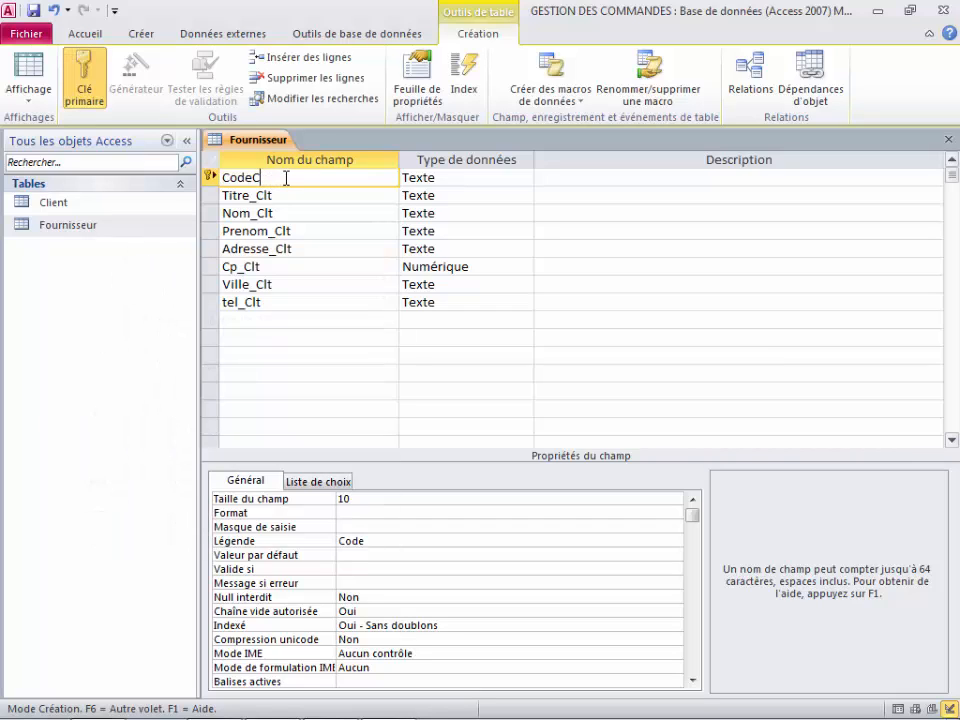
{"action": "type", "text": "Frs"}
Rename the Fournisseur table's Titre_Clt field as Titre_Frs and its Nom_Clt field as Nom_frs
{"action": "left_click", "coordinate": [285, 195]}
{"action": "key", "text": "BackSpace"}
{"action": "key", "text": "BackSpace"}
{"action": "key", "text": "BackSpace"}
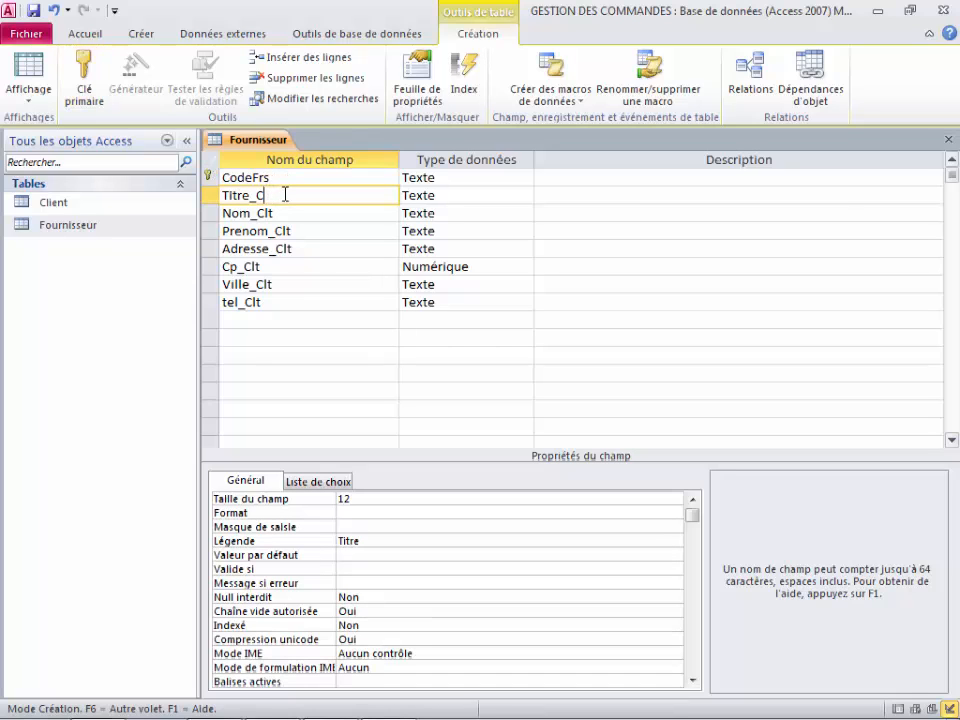
{"action": "type", "text": "Frs"}
{"action": "left_click", "coordinate": [288, 211]}
{"action": "key", "text": "BackSpace"}
{"action": "key", "text": "BackSpace"}
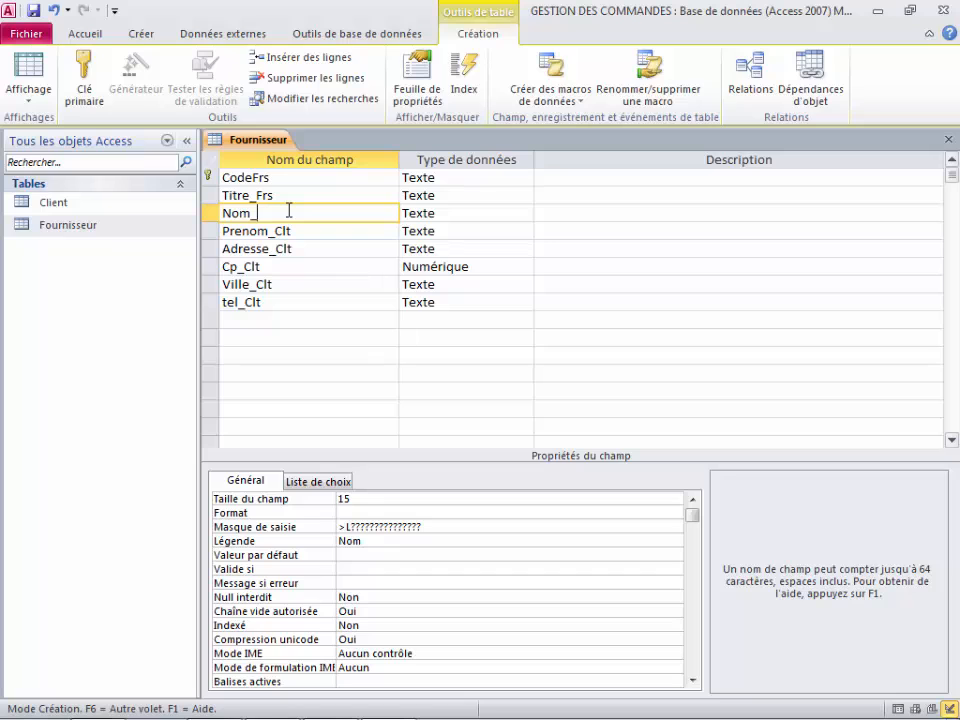
{"action": "type", "text": "frs"}
Rename the Prenom_Clt field as Prenom_frs and the Adresse_Clt field as Adresse_Frs in the Fournisseur table
{"action": "left_click", "coordinate": [290, 230]}
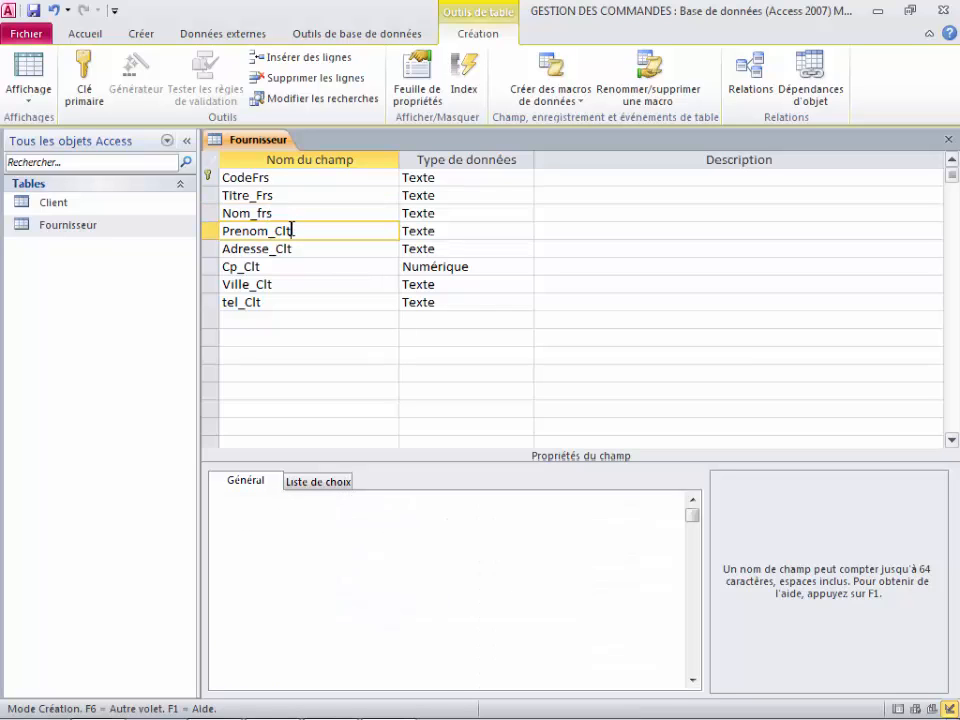
{"action": "key", "text": "BackSpace"}
{"action": "key", "text": "BackSpace"}
{"action": "key", "text": "BackSpace"}
{"action": "type", "text": "frs"}
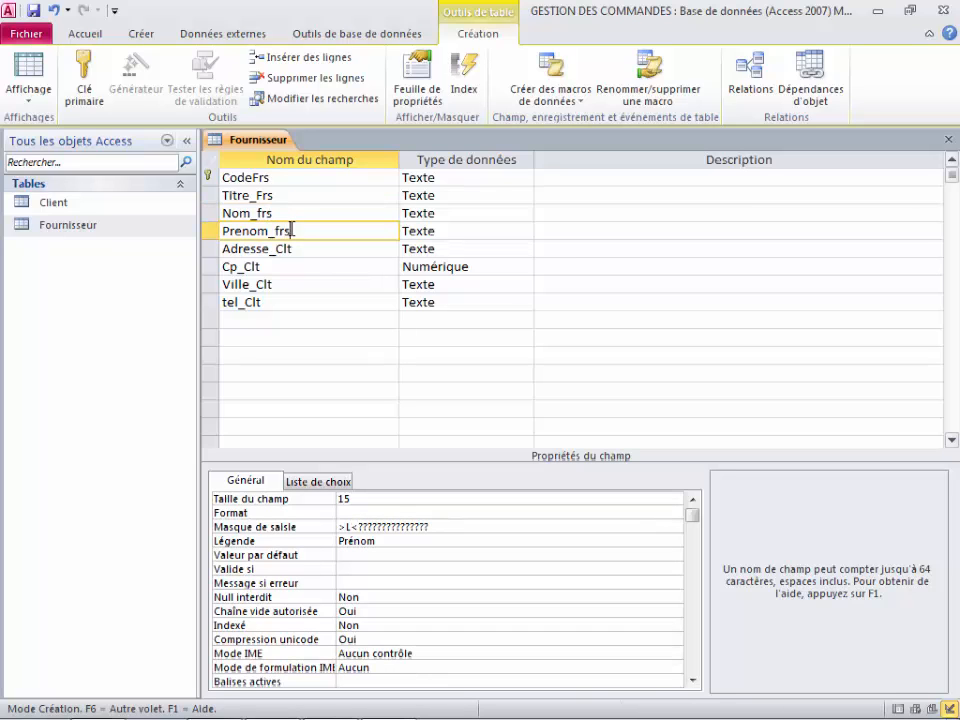
{"action": "left_click", "coordinate": [297, 249]}
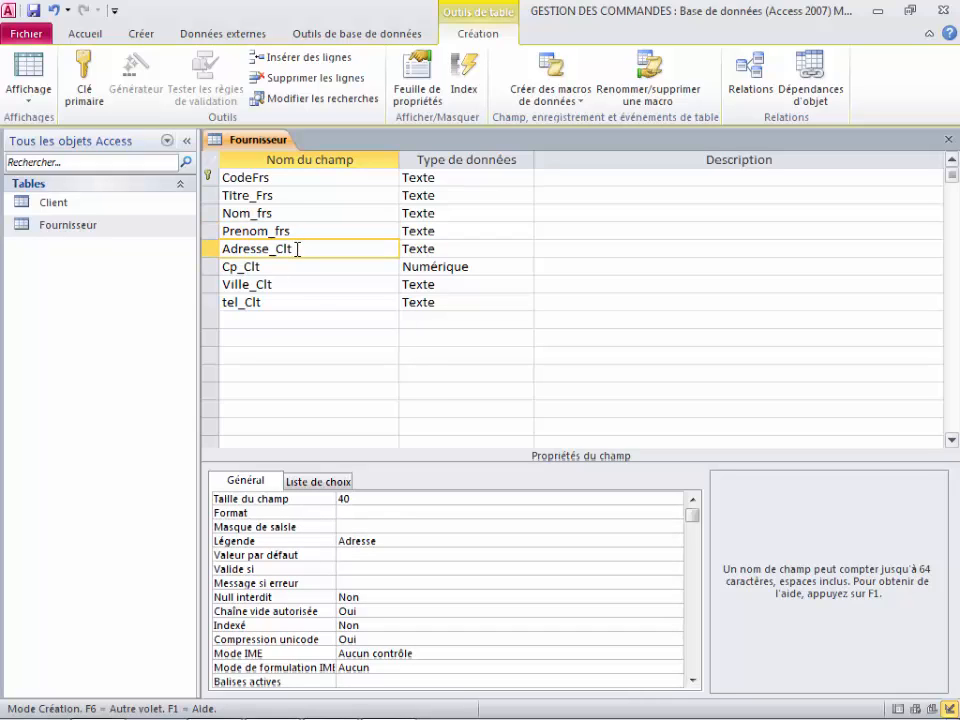
{"action": "key", "text": "BackSpace"}
{"action": "key", "text": "BackSpace"}
{"action": "type", "text": "Frs"}
Rename the Cp_Clt field as Cp_Frs and the Ville_Clt field as Ville_Frs in the Fournisseur table
{"action": "left_click", "coordinate": [283, 267]}
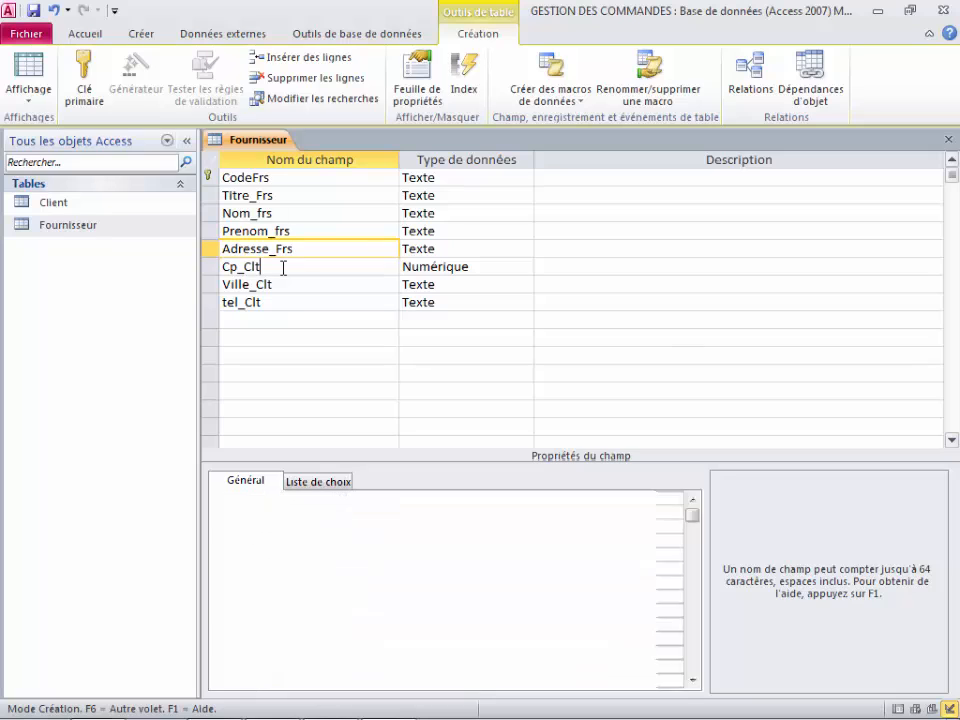
{"action": "key", "text": "BackSpace"}
{"action": "key", "text": "BackSpace"}
{"action": "key", "text": "BackSpace"}
{"action": "type", "text": "Frs"}
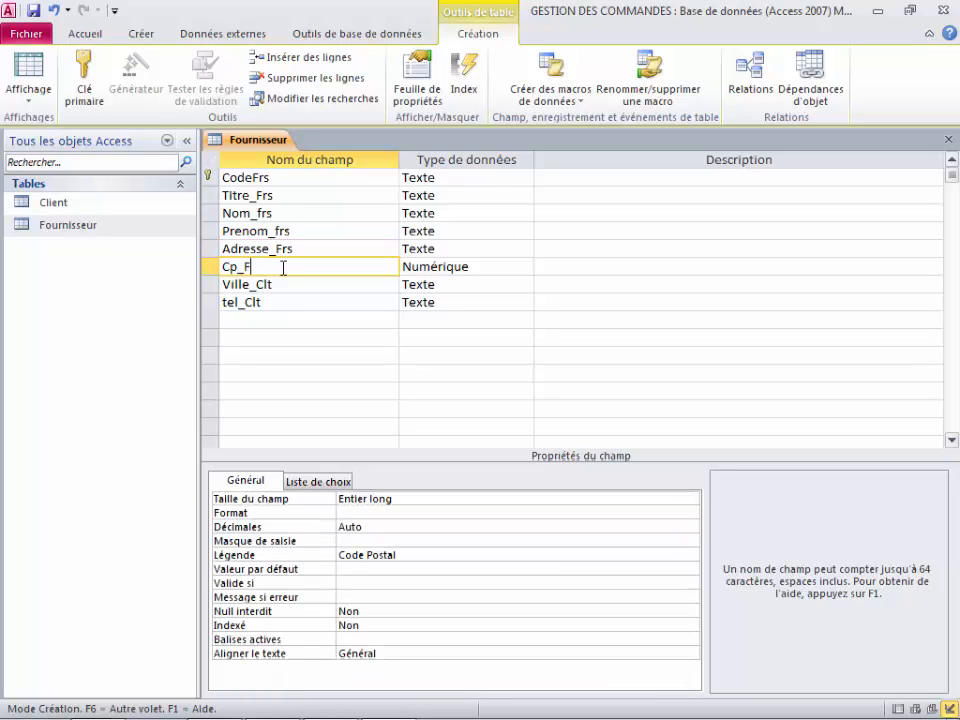
{"action": "left_click", "coordinate": [283, 285]}
{"action": "key", "text": "BackSpace"}
{"action": "key", "text": "BackSpace"}
{"action": "key", "text": "BackSpace"}
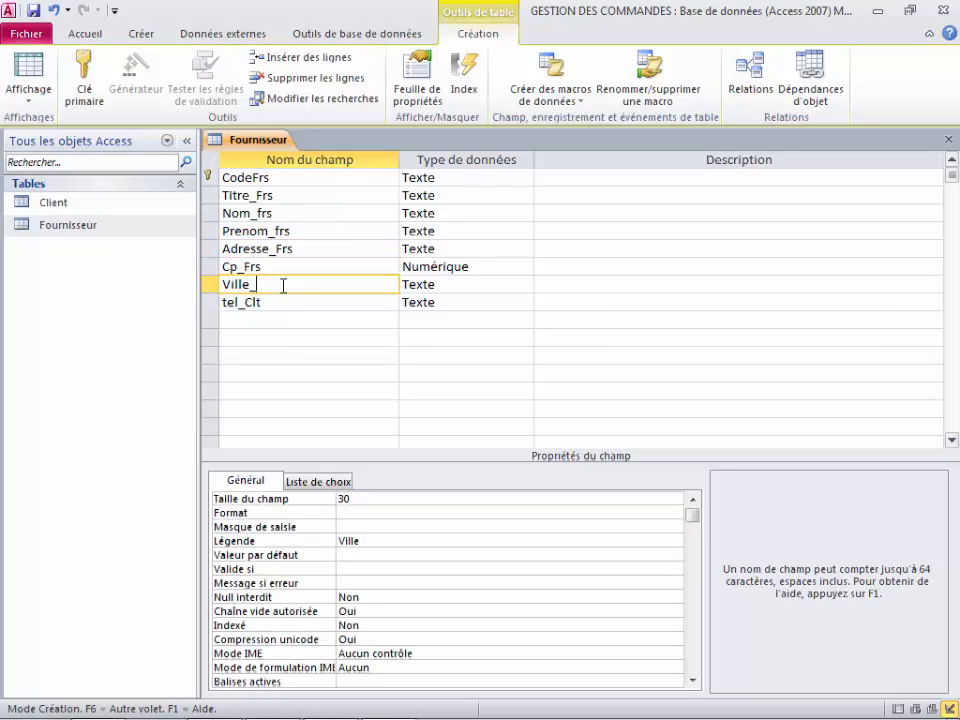
{"action": "type", "text": "Frs"}
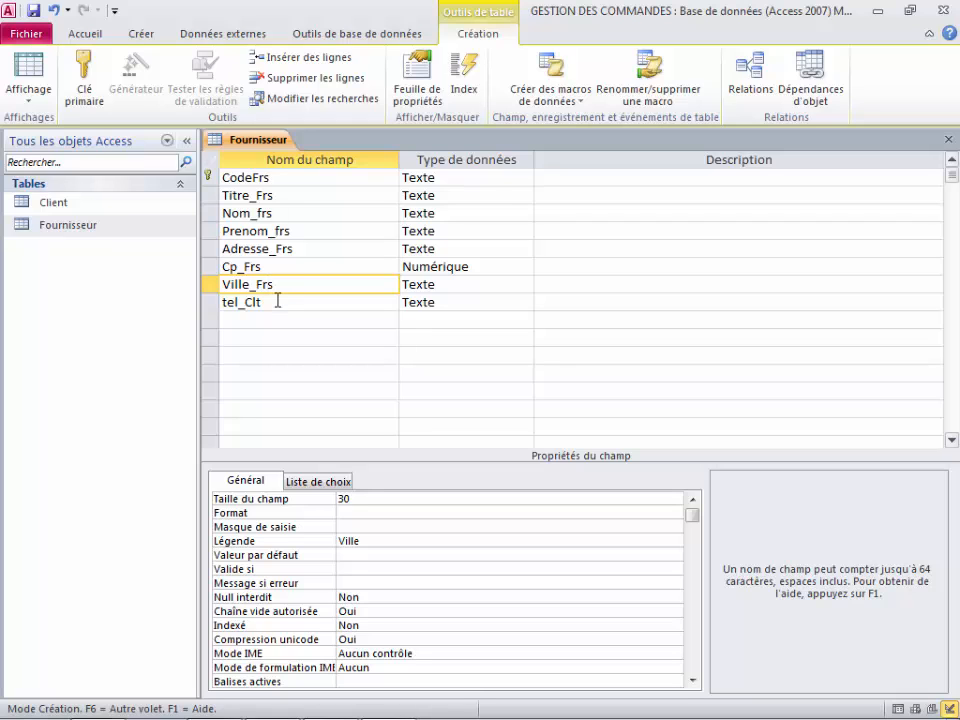
Rename the Fournisseur table's tel_Clt field as tel_frs
{"action": "left_click", "coordinate": [274, 302]}
{"action": "key", "text": "BackSpace"}
{"action": "key", "text": "BackSpace"}
{"action": "key", "text": "BackSpace"}
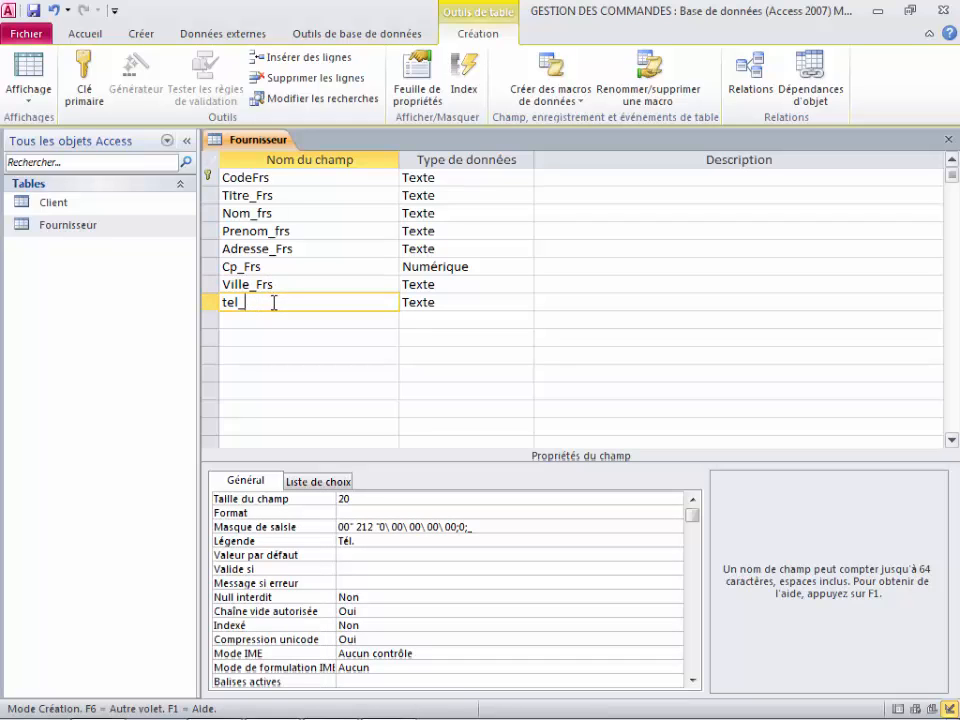
{"action": "type", "text": "frs"}
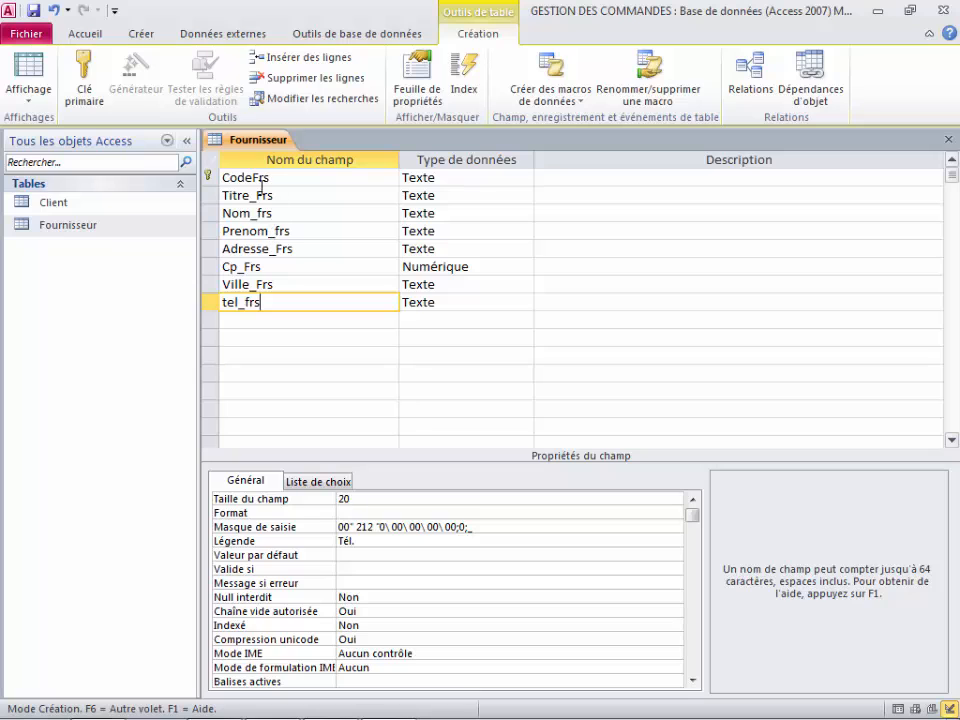
Capitalize the suffix in the Nom_Frs and Prenom_Frs field names, then save and close the Fournisseur table
{"action": "left_click", "coordinate": [260, 213]}
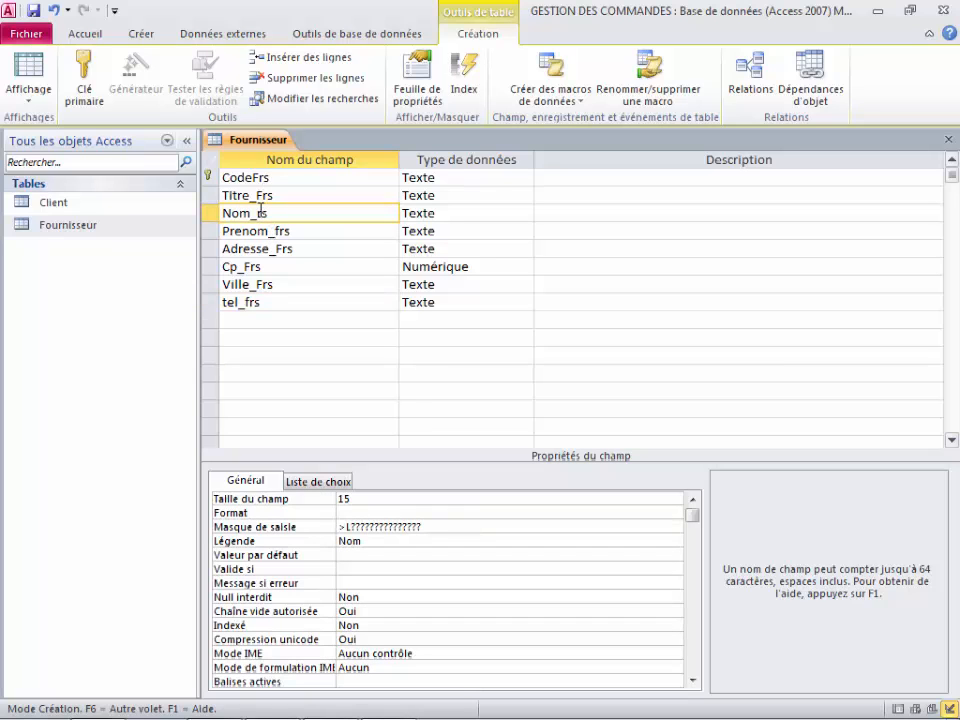
{"action": "left_click", "coordinate": [280, 231]}
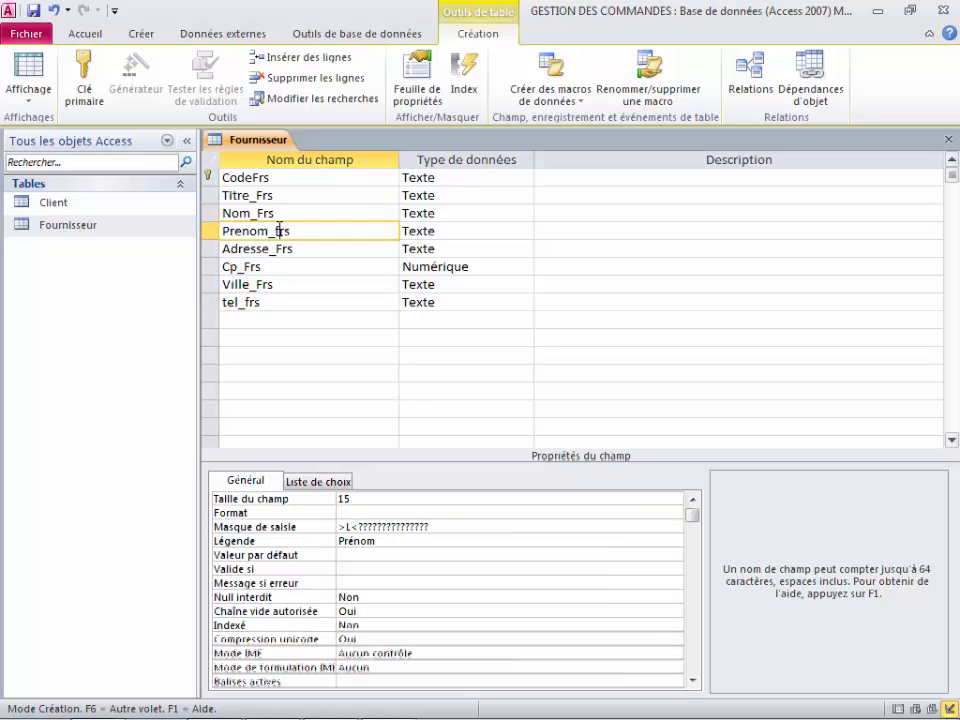
{"action": "key", "text": "BackSpace"}
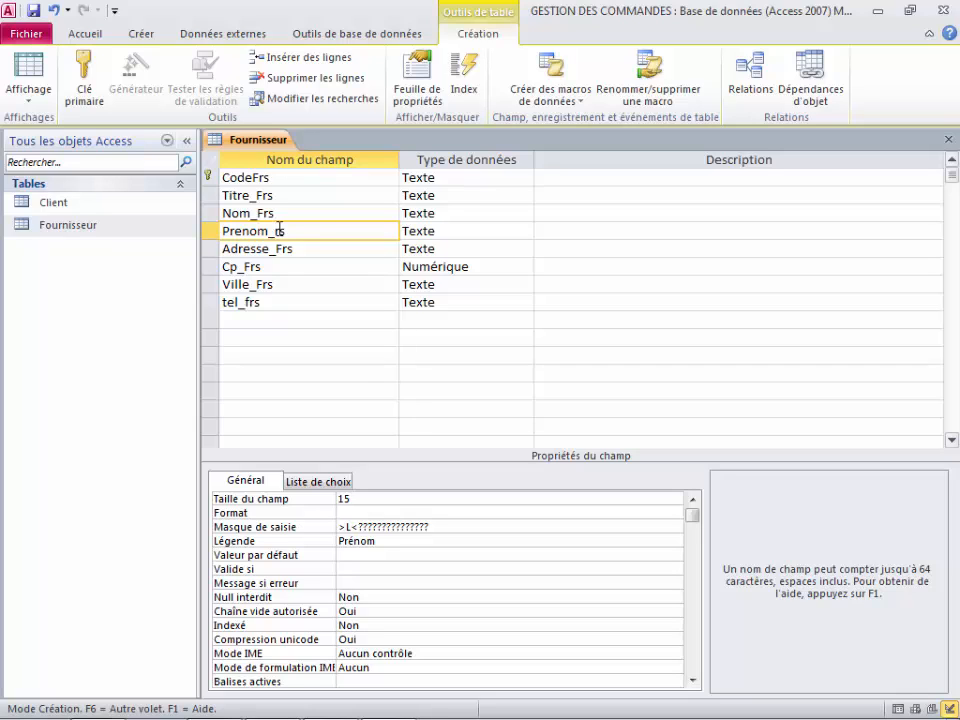
{"action": "type", "text": "F"}
{"action": "left_click", "coordinate": [34, 13]}
{"action": "left_click", "coordinate": [947, 141]}
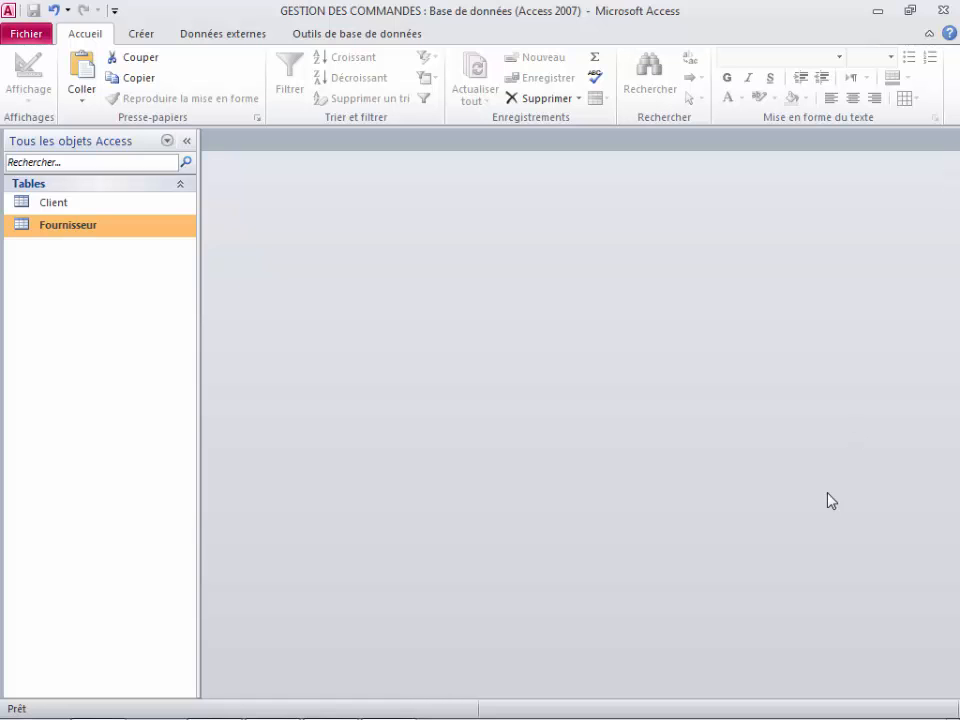
Consult the Produit specification in TP Access cs.pdf, and create a new Access table saved as Produit in design view
{"action": "mouse_move", "coordinate": [290, 717]}
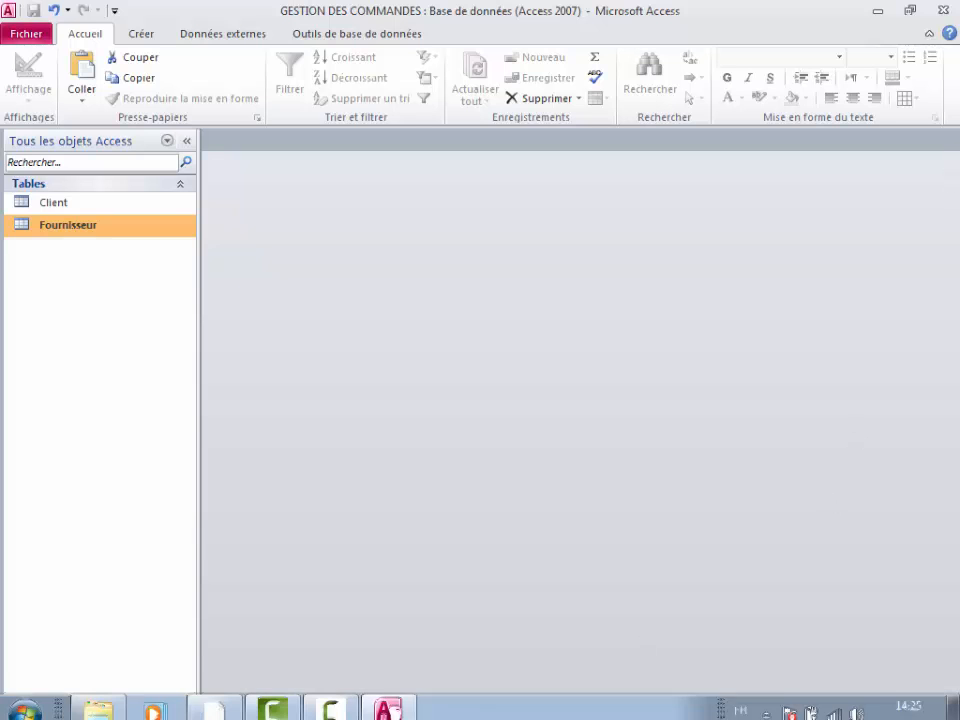
{"action": "left_click", "coordinate": [214, 700]}
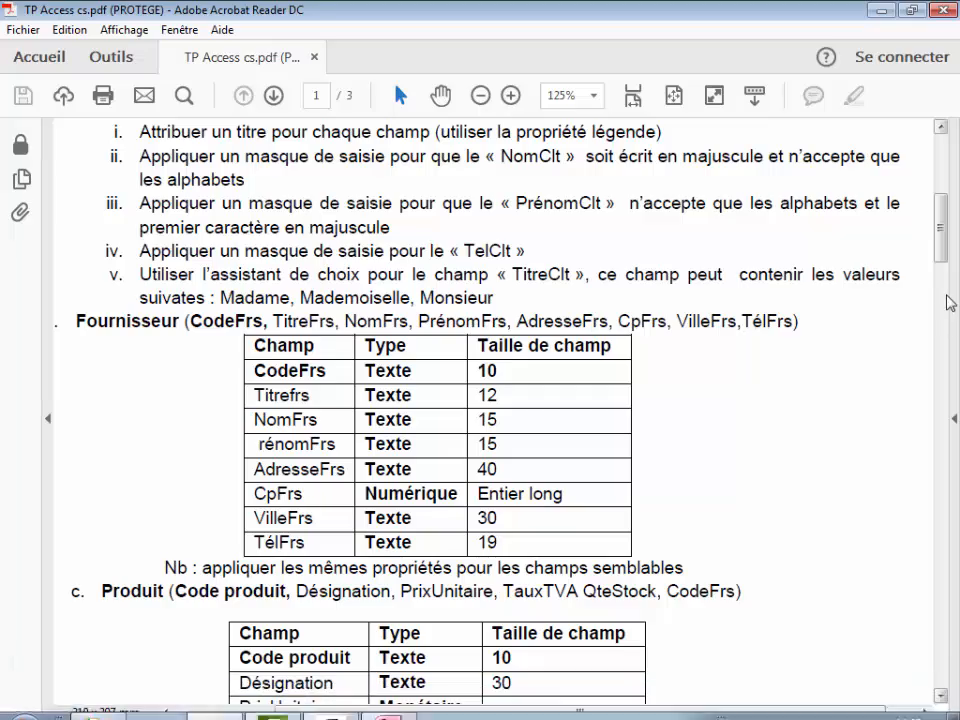
{"action": "left_click_drag", "start_coordinate": [943, 234], "coordinate": [944, 291]}
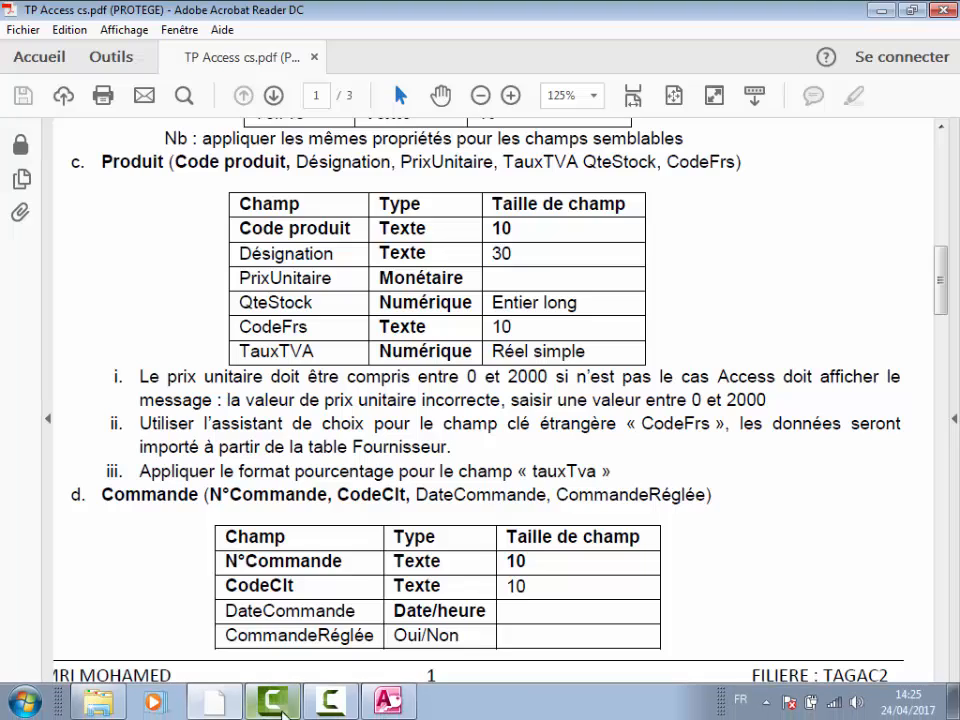
{"action": "left_click", "coordinate": [388, 708]}
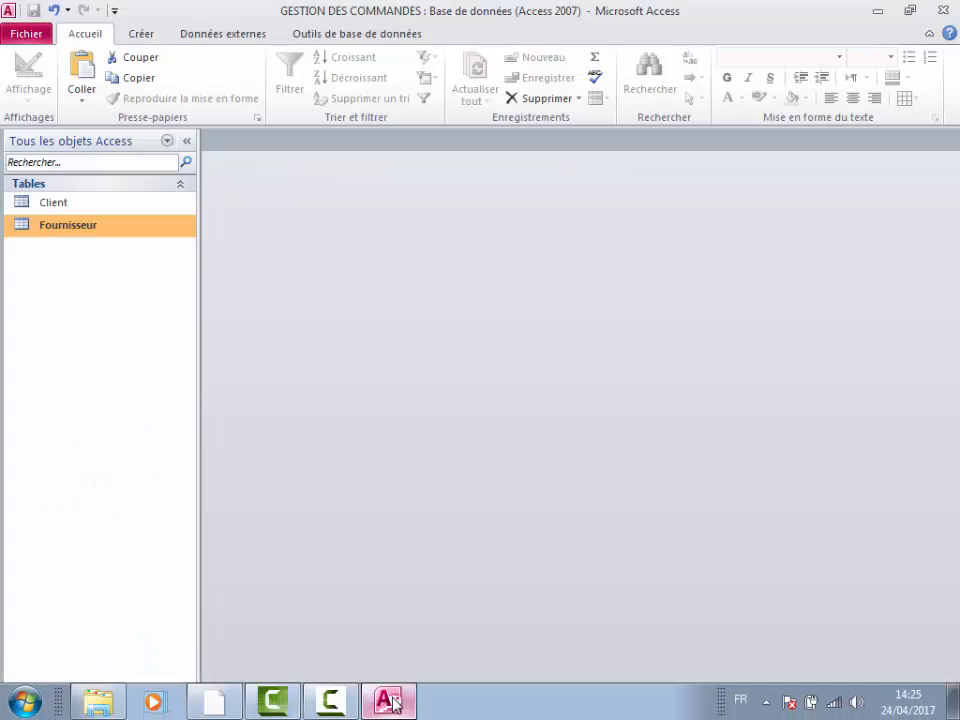
{"action": "left_click", "coordinate": [142, 36]}
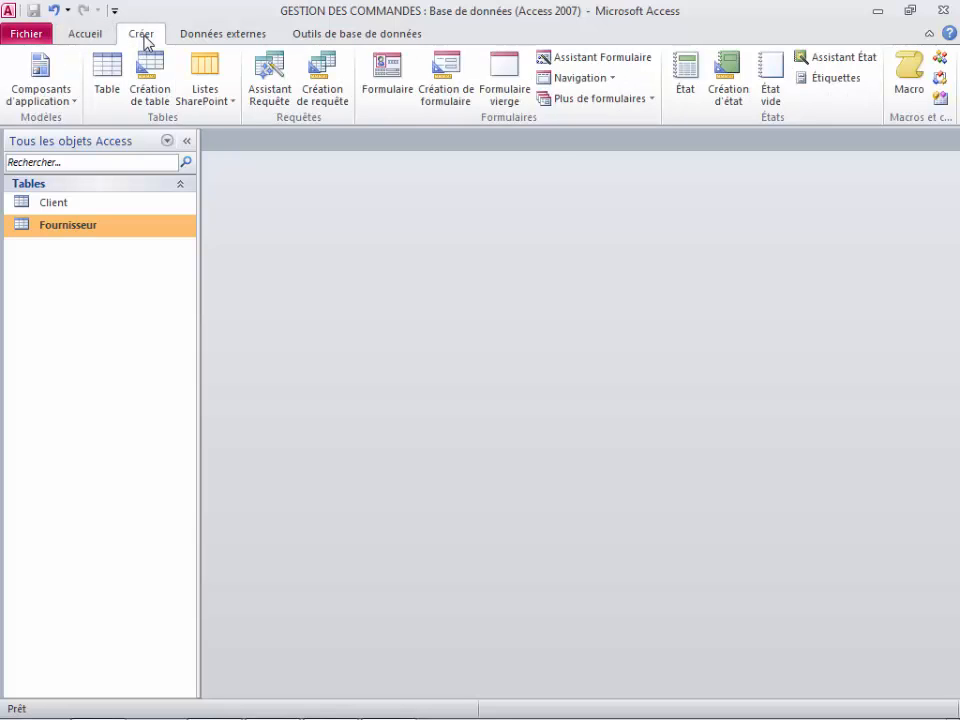
{"action": "left_click", "coordinate": [107, 75]}
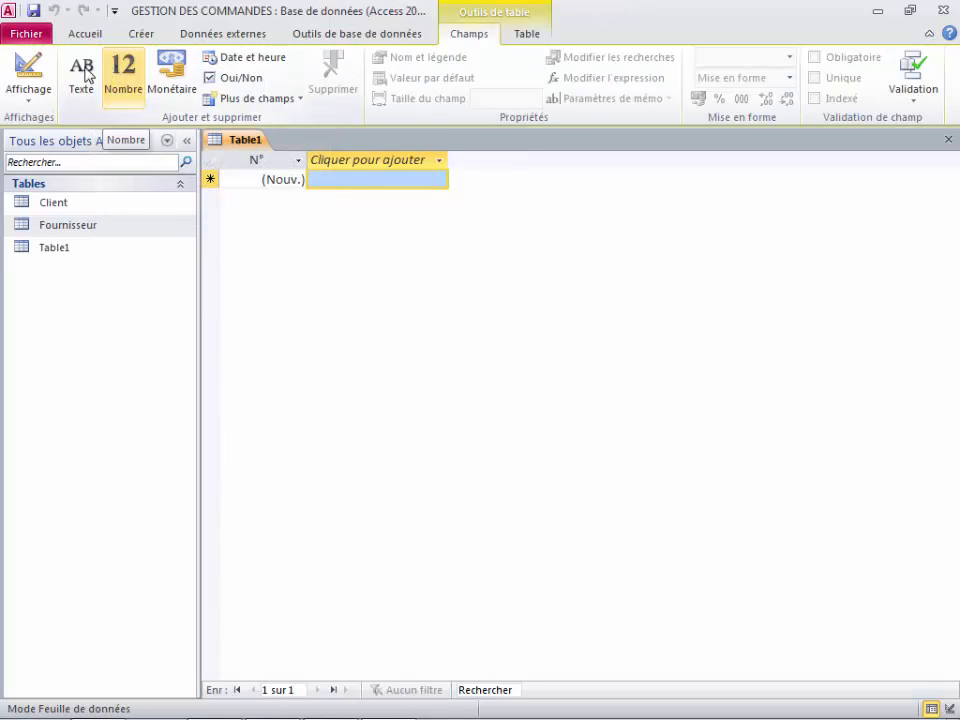
{"action": "left_click", "coordinate": [26, 102]}
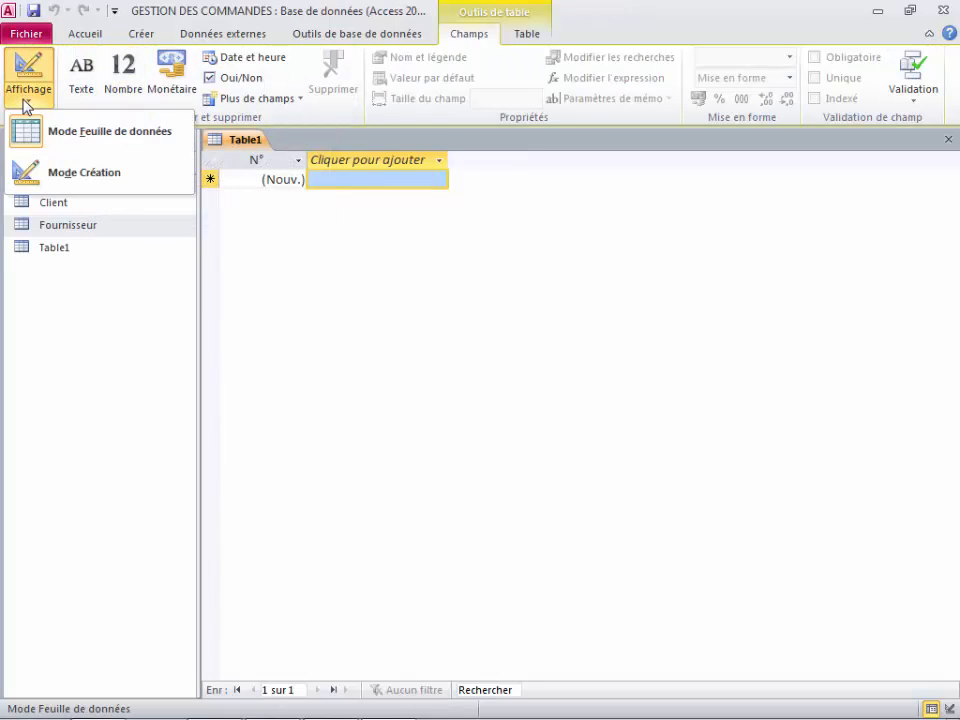
{"action": "left_click", "coordinate": [56, 180]}
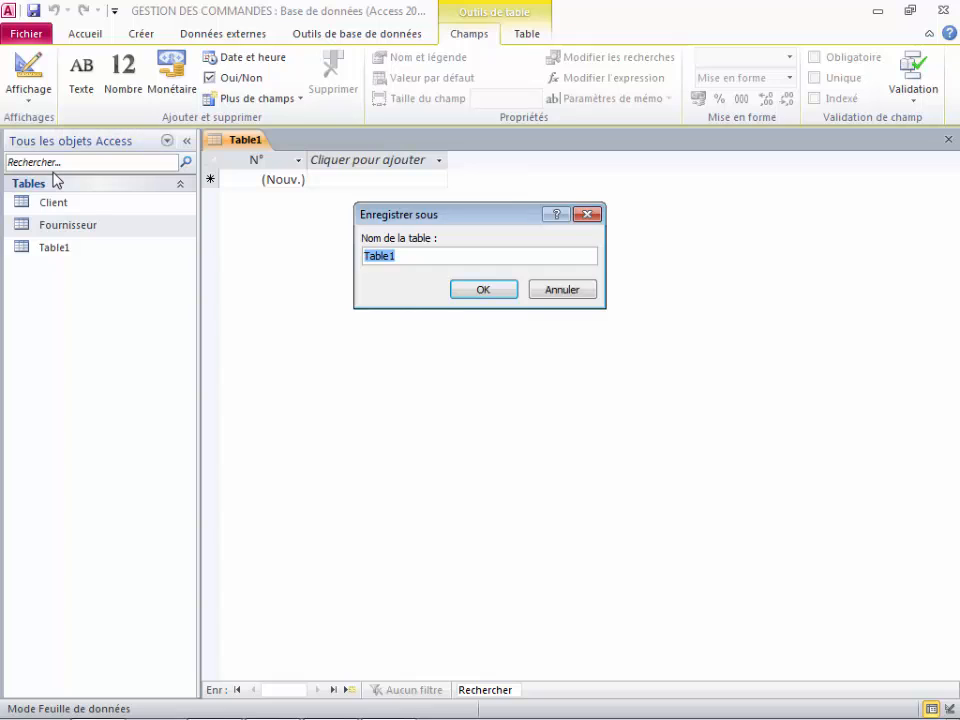
{"action": "key", "text": "BackSpace"}
{"action": "type", "text": "Produit"}
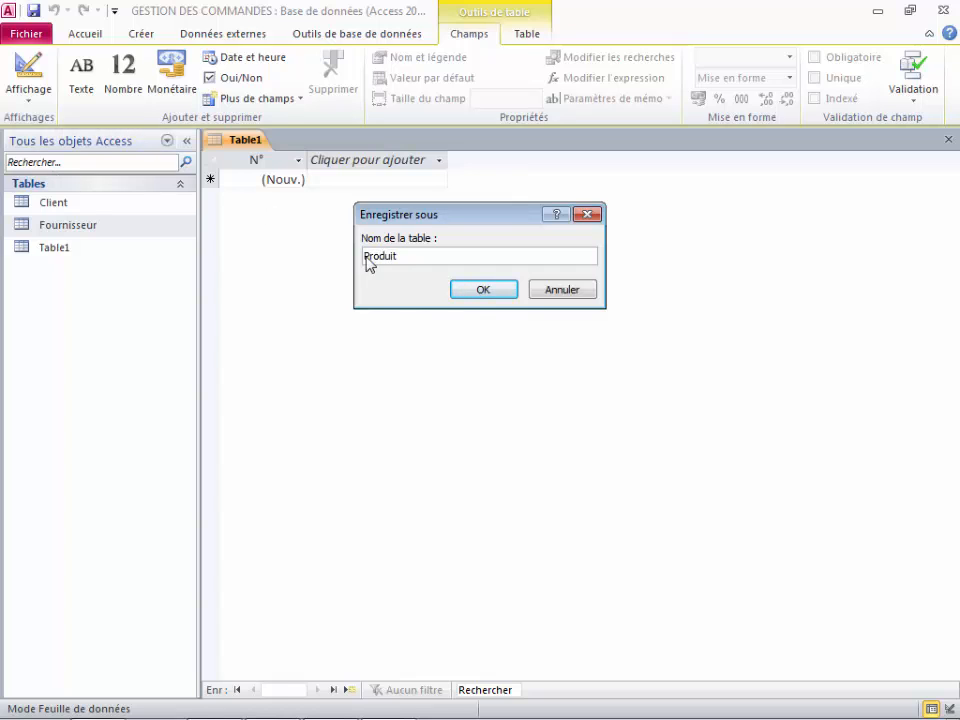
{"action": "left_click", "coordinate": [481, 290]}
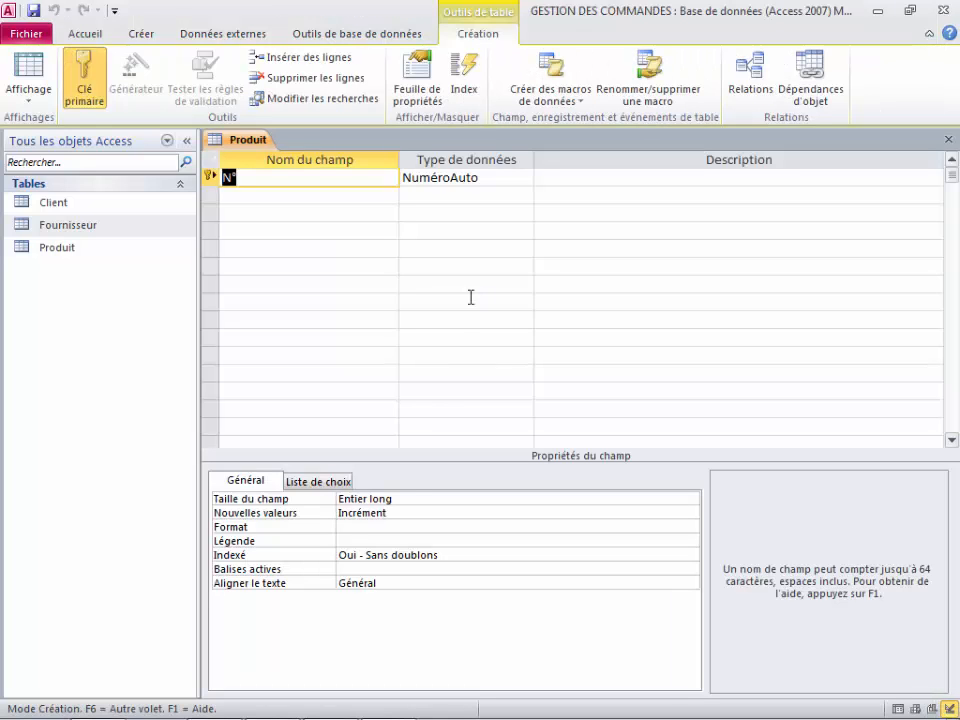
Reduce the Access window to about half the screen, collapse its navigation pane and widen the window slightly
{"action": "left_click", "coordinate": [910, 10]}
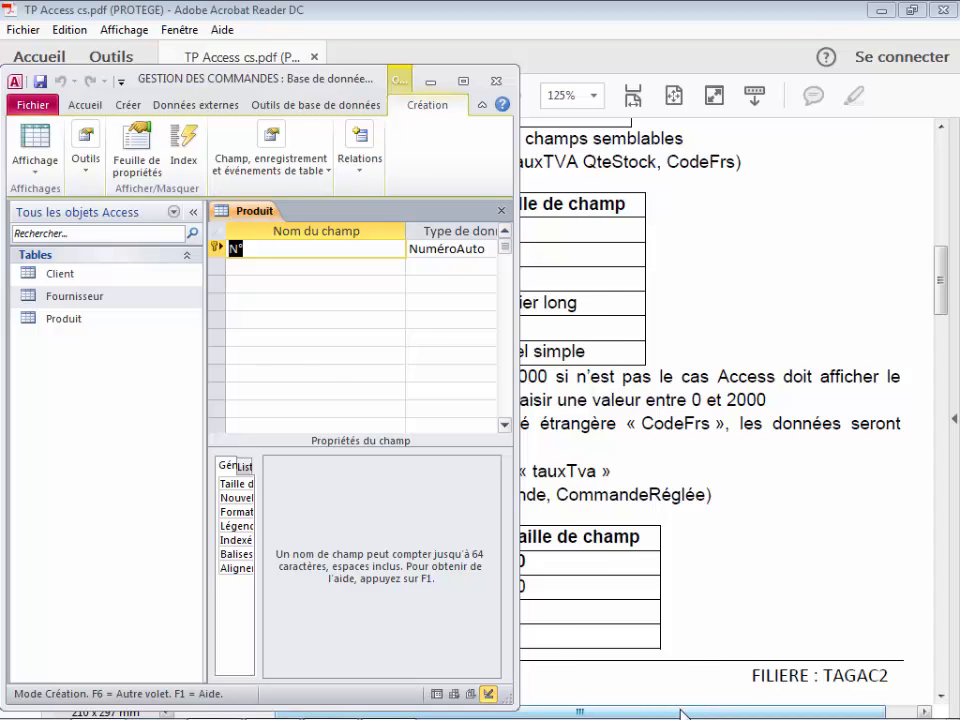
{"action": "left_click_drag", "start_coordinate": [683, 712], "coordinate": [583, 712]}
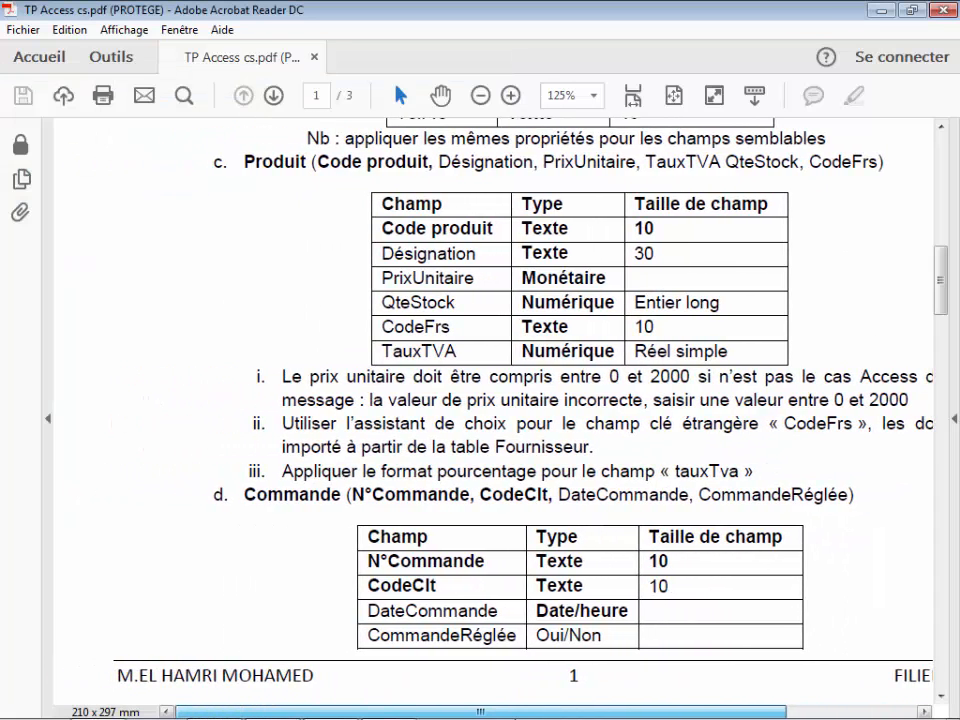
{"action": "left_click", "coordinate": [385, 703]}
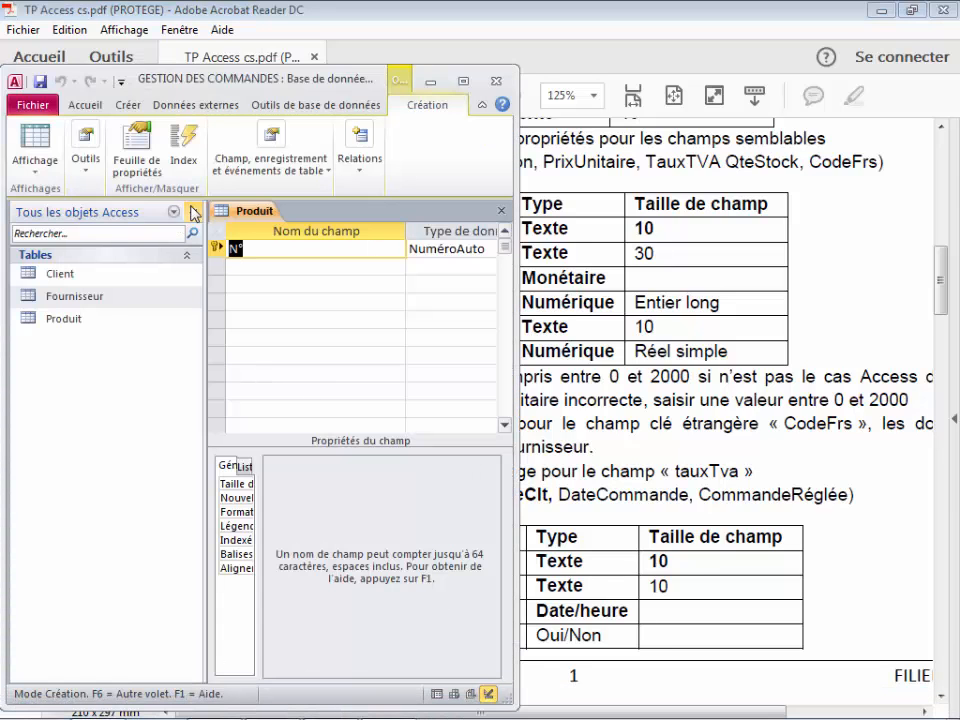
{"action": "left_click", "coordinate": [193, 212]}
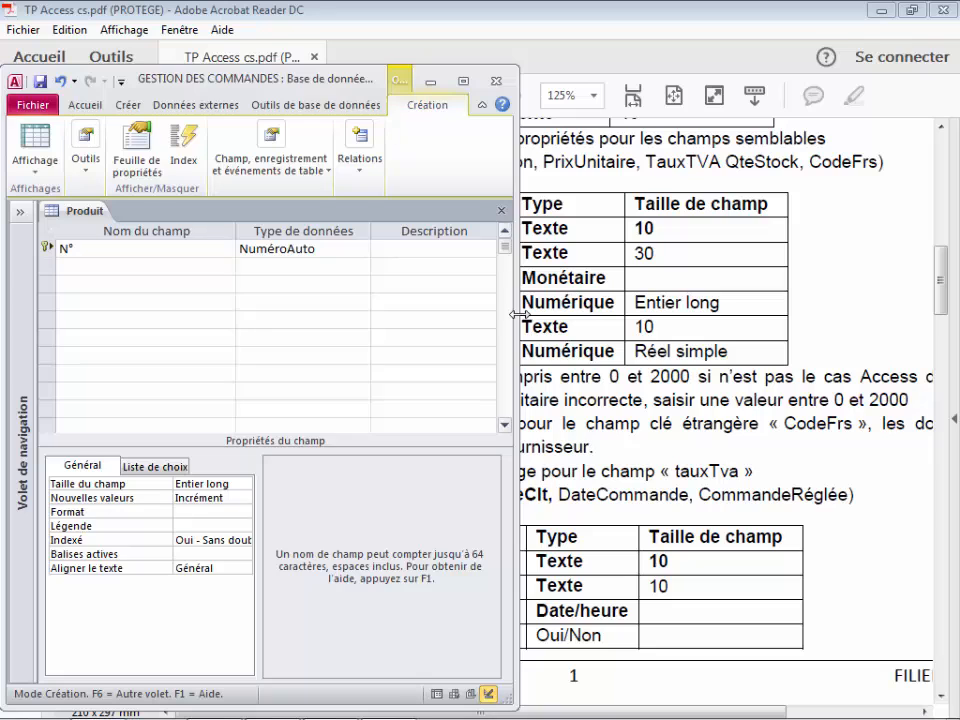
{"action": "mouse_move", "coordinate": [519, 314]}
{"action": "left_mouse_down"}
{"action": "mouse_move", "coordinate": [452, 306]}
{"action": "mouse_move", "coordinate": [530, 314]}
{"action": "left_mouse_up"}
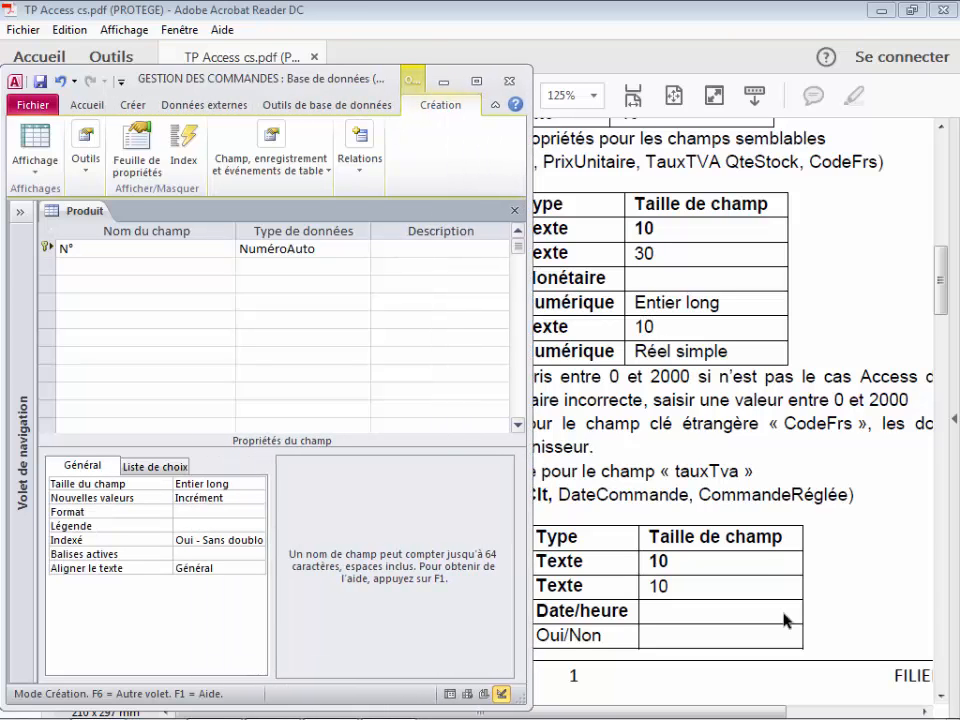
Set the PDF zoom to 75% and show its reduced window beside Access with the full Produit field table in view
{"action": "left_click", "coordinate": [596, 101]}
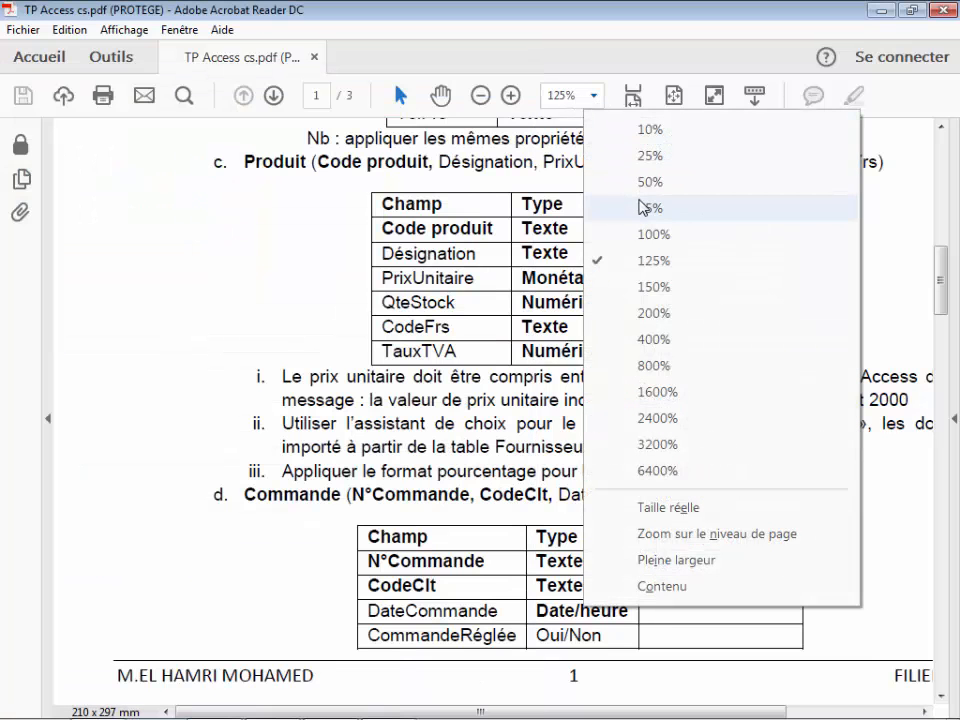
{"action": "left_click", "coordinate": [643, 207]}
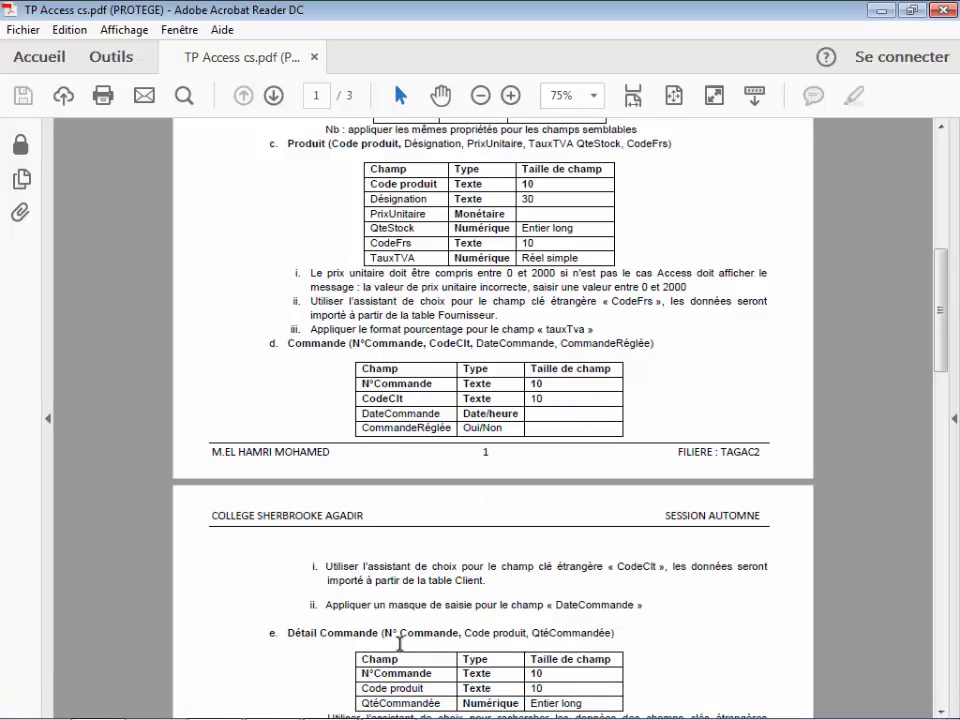
{"action": "left_click", "coordinate": [911, 10]}
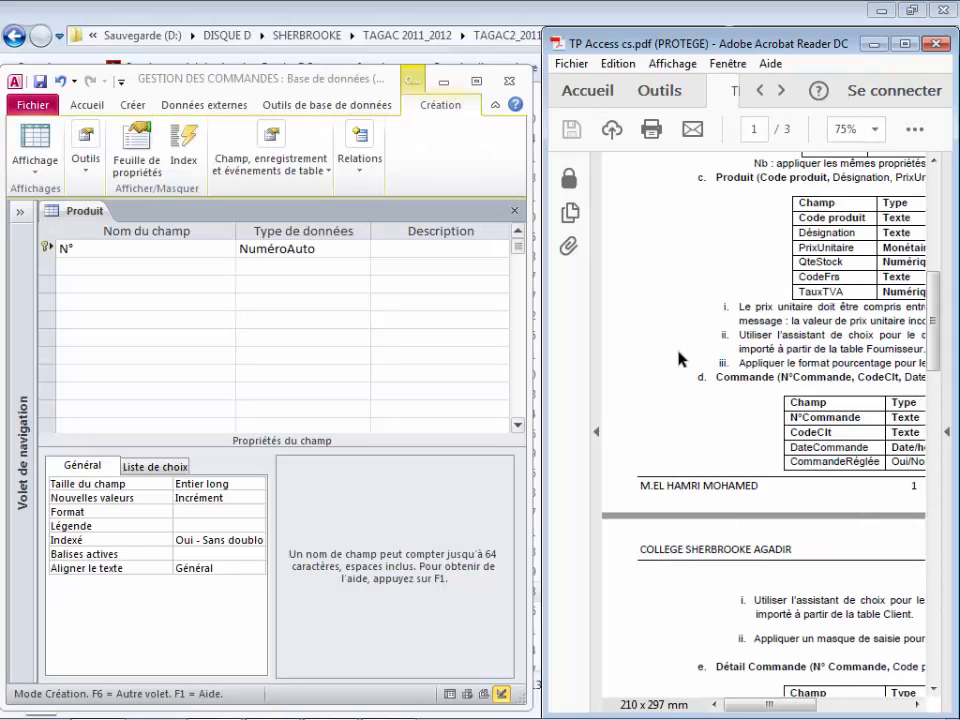
{"action": "left_click_drag", "start_coordinate": [770, 705], "coordinate": [793, 707]}
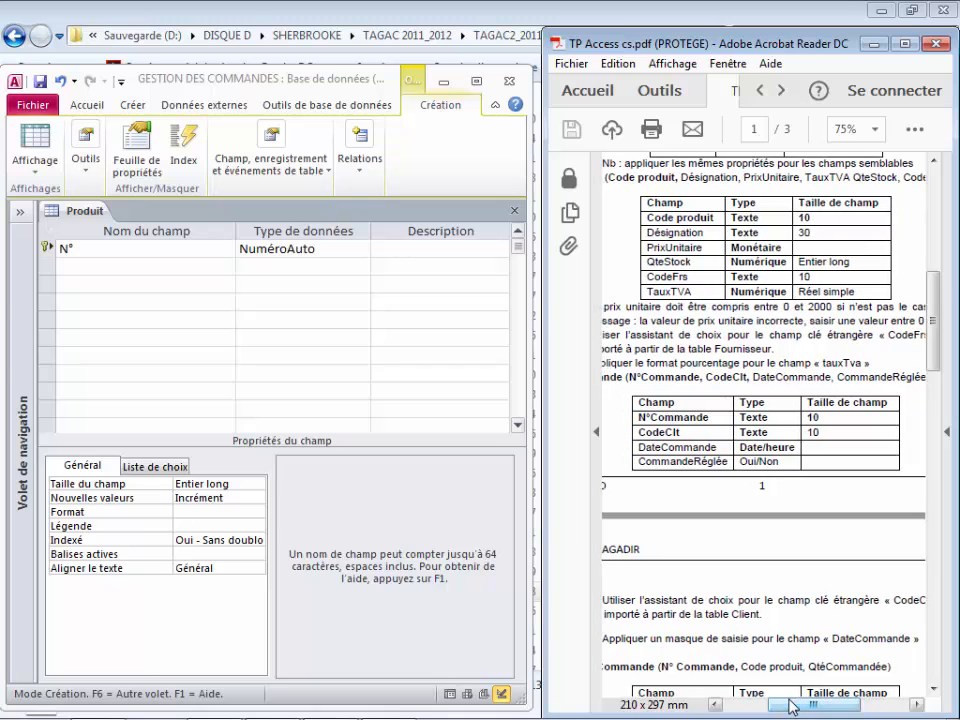
Rename the Produit table's primary key field as Code_Produit and set its data type to Texte
{"action": "left_click", "coordinate": [122, 251]}
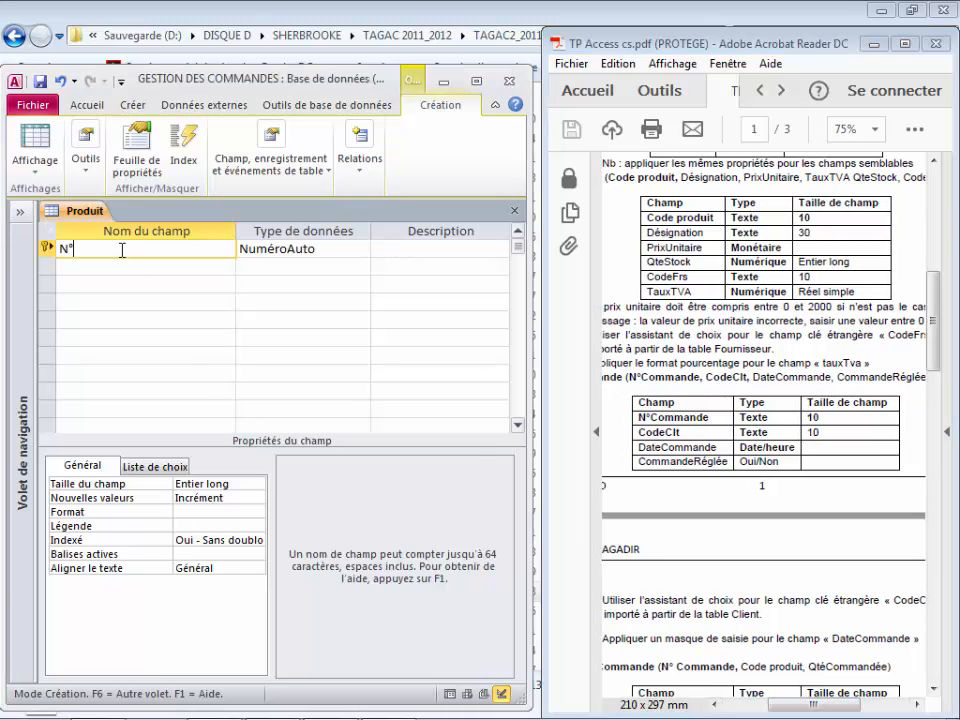
{"action": "key", "text": "BackSpace"}
{"action": "key", "text": "BackSpace"}
{"action": "type", "text": "Code_Produit"}
{"action": "left_click", "coordinate": [352, 249]}
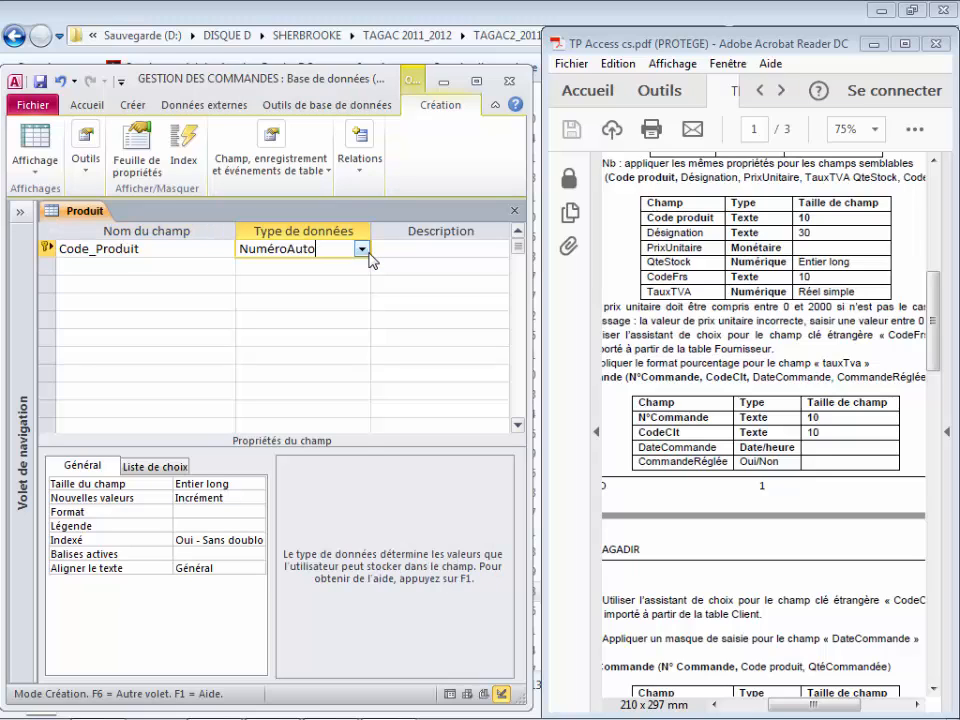
{"action": "left_click", "coordinate": [361, 249]}
{"action": "left_click", "coordinate": [258, 266]}
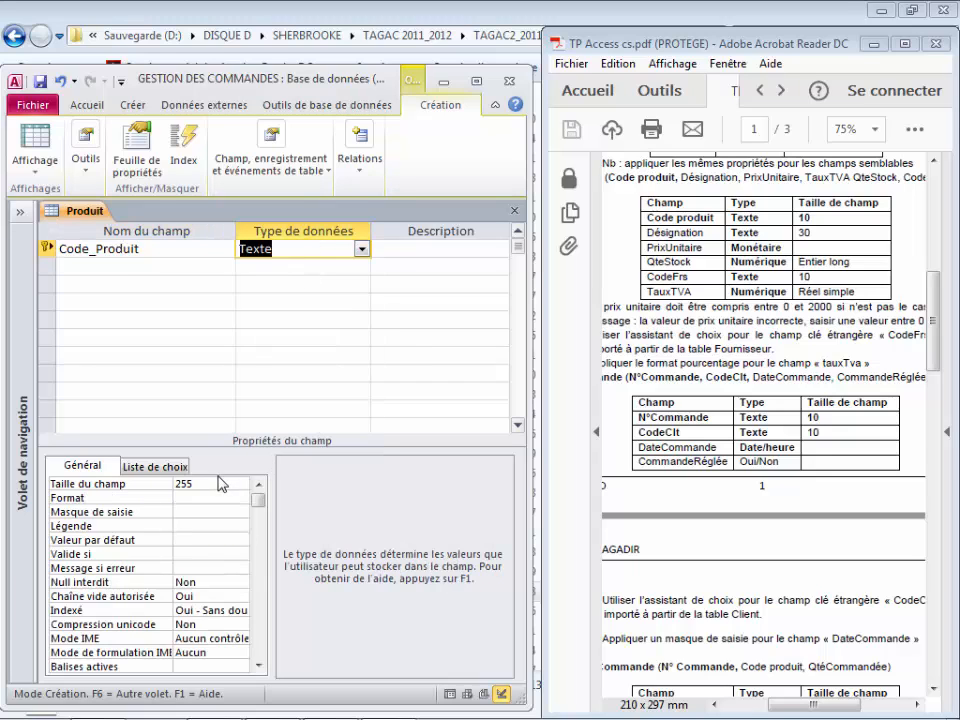
Set the field size of Code_Produit to 10
{"action": "left_click", "coordinate": [206, 482]}
{"action": "key", "text": "BackSpace"}
{"action": "key", "text": "BackSpace"}
{"action": "key", "text": "BackSpace"}
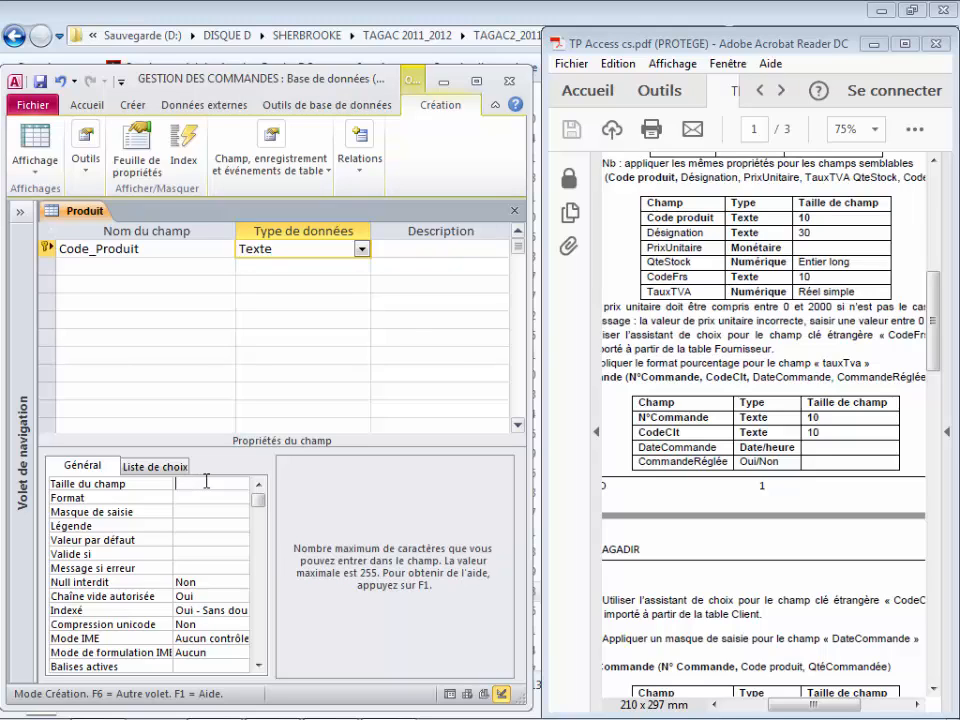
{"action": "type", "text": "14"}
{"action": "key", "text": "BackSpace"}
{"action": "type", "text": "0"}
Add a Designation field of type Texte with a field size of 30 to the Produit table
{"action": "left_click", "coordinate": [60, 253]}
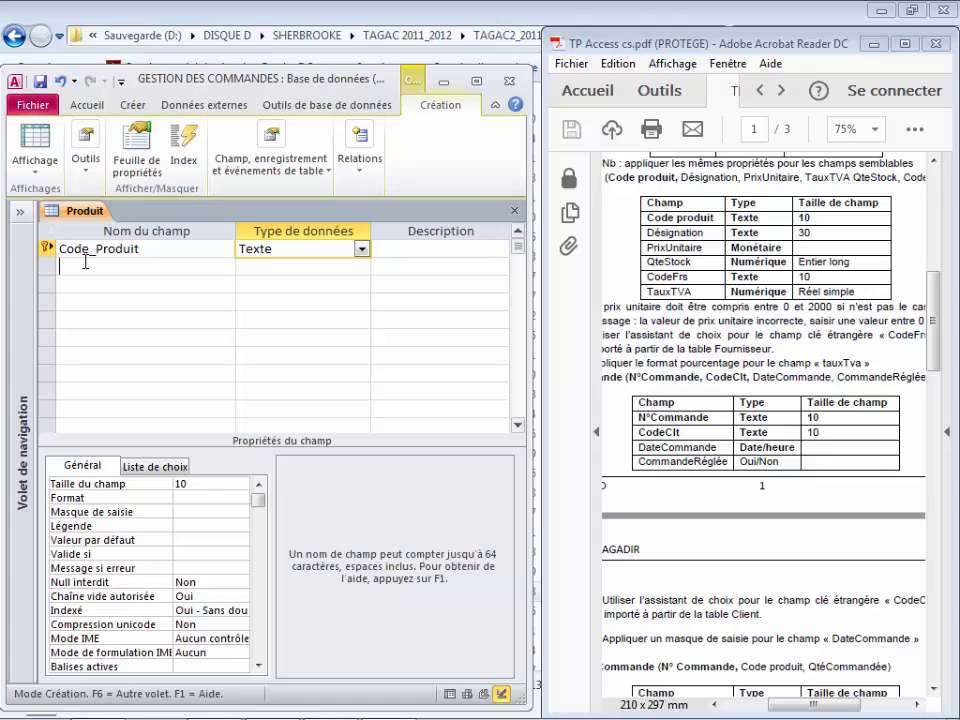
{"action": "left_click", "coordinate": [85, 265]}
{"action": "type", "text": "D"}
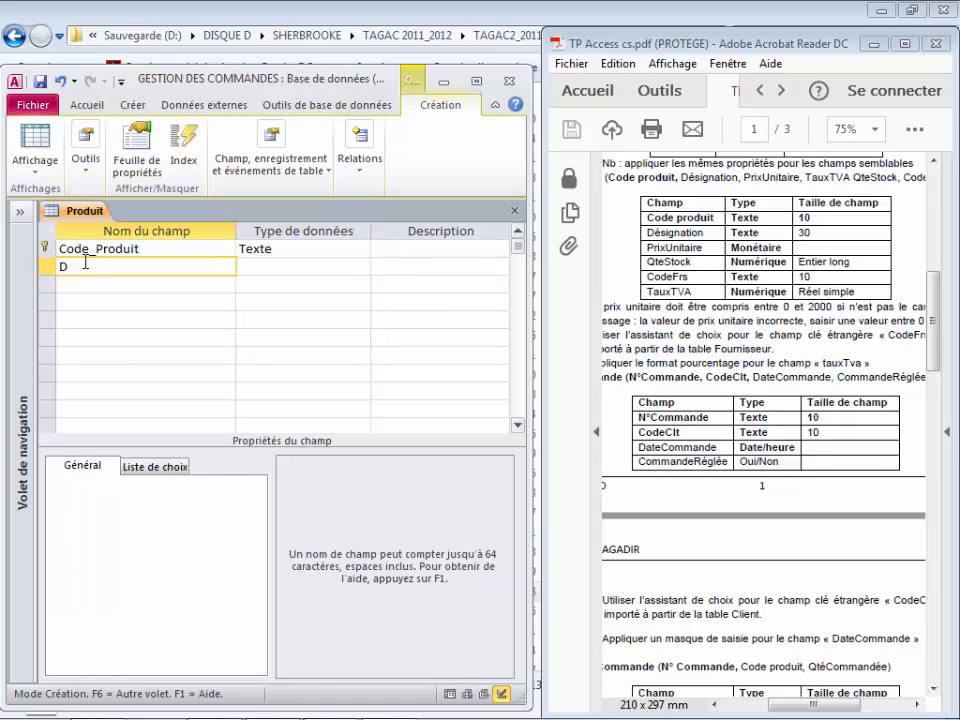
{"action": "type", "text": "esignation"}
{"action": "left_click", "coordinate": [248, 266]}
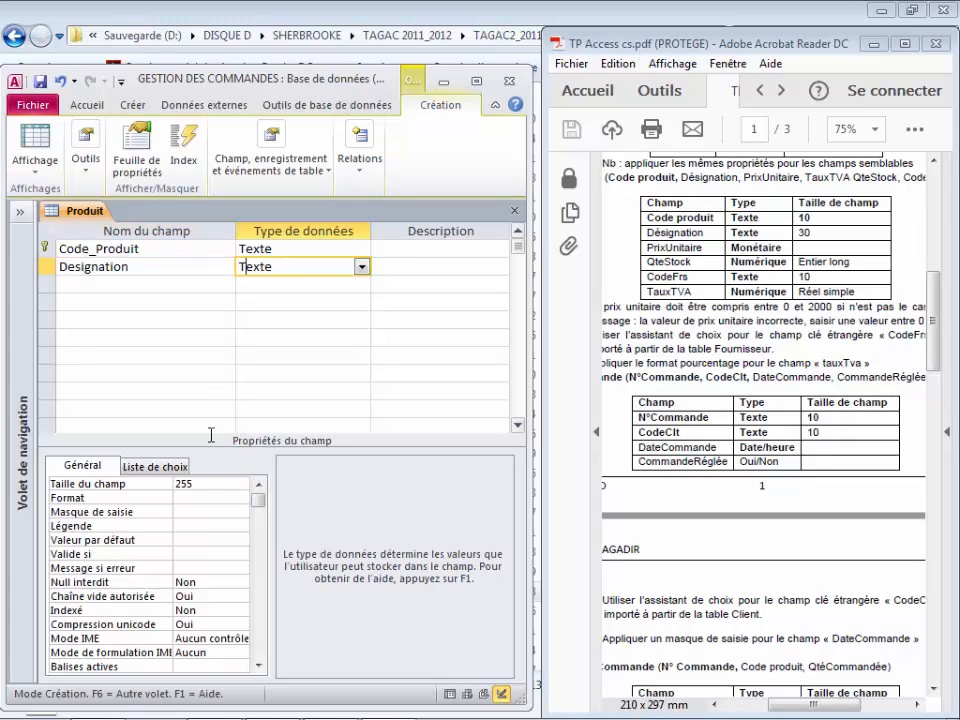
{"action": "key", "text": "F6"}
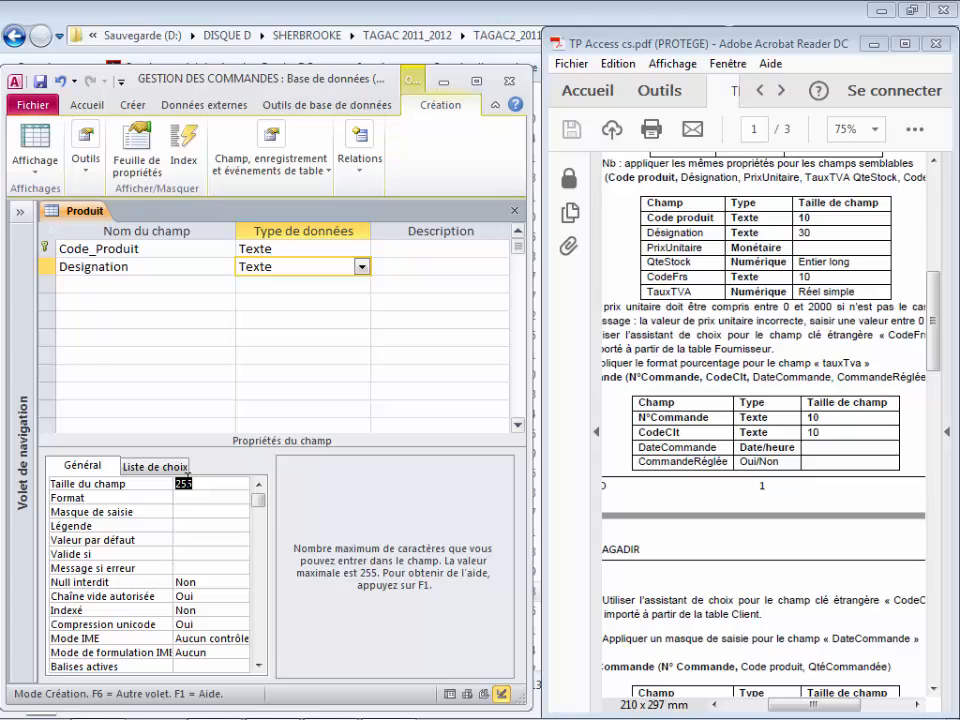
{"action": "type", "text": "30"}
Add a Prix_Unitaire field of type Monétaire to the Produit table
{"action": "left_click", "coordinate": [84, 284]}
{"action": "type", "text": "Pru"}
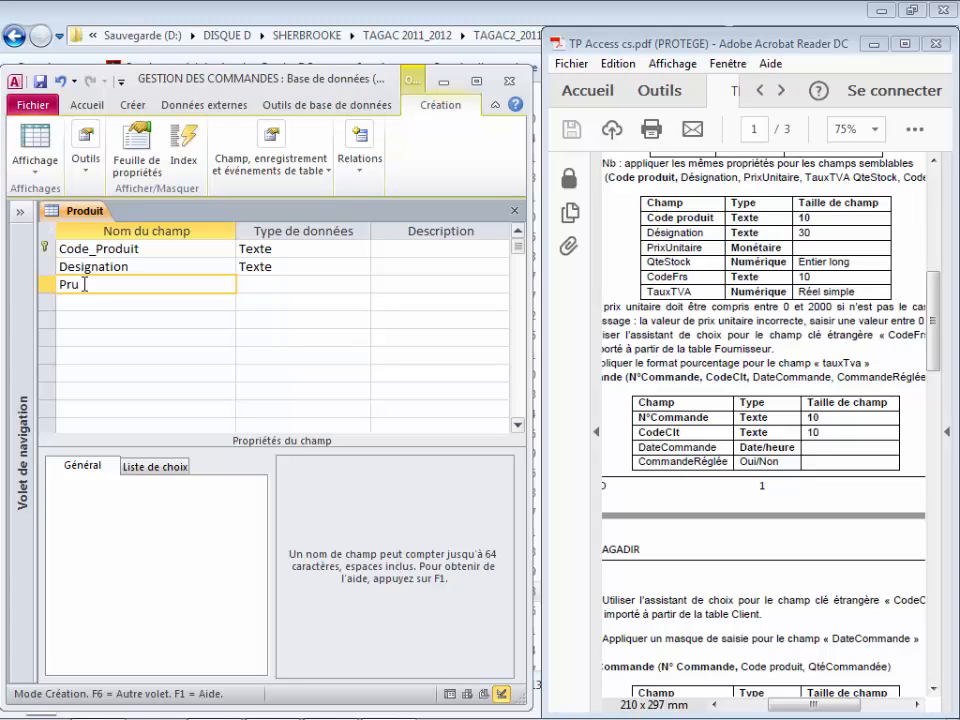
{"action": "type", "text": "x_Unitaire"}
{"action": "left_click", "coordinate": [276, 284]}
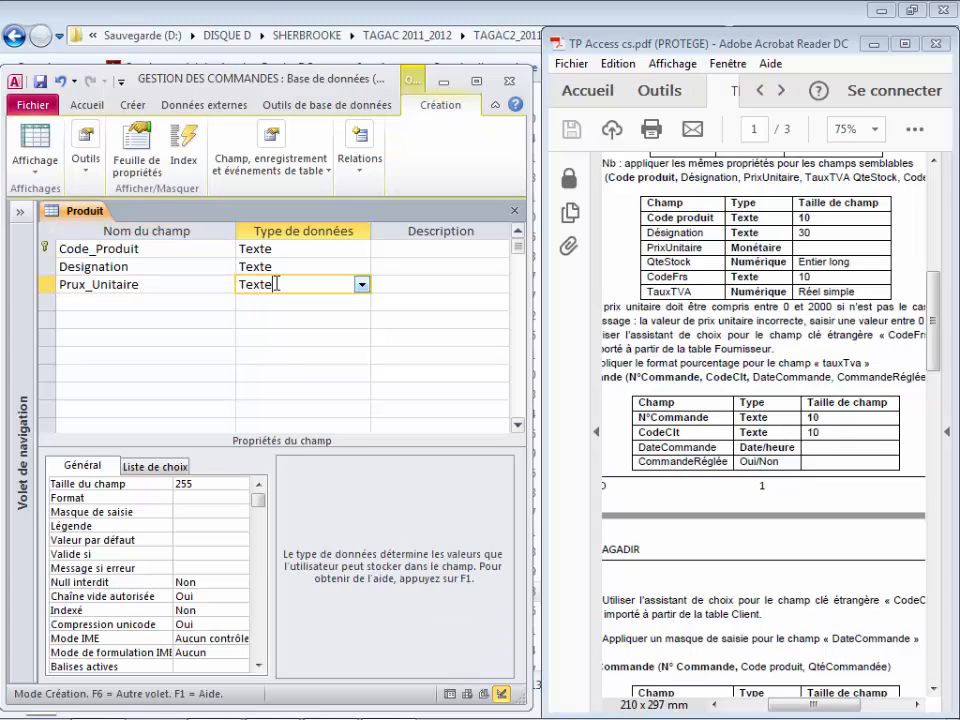
{"action": "left_click", "coordinate": [363, 285]}
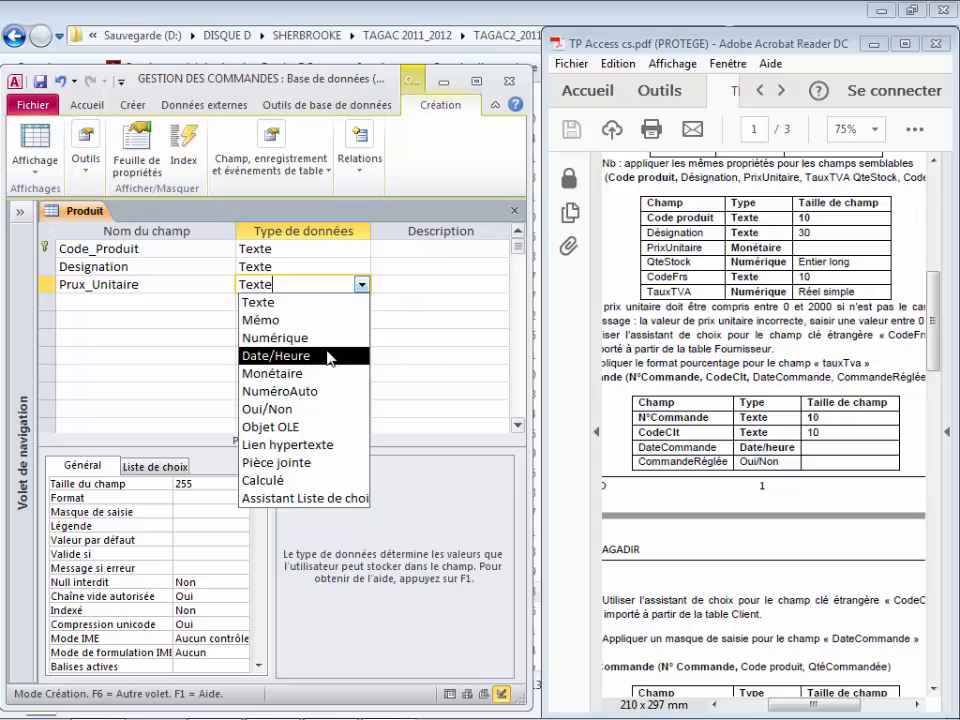
{"action": "left_click", "coordinate": [315, 383]}
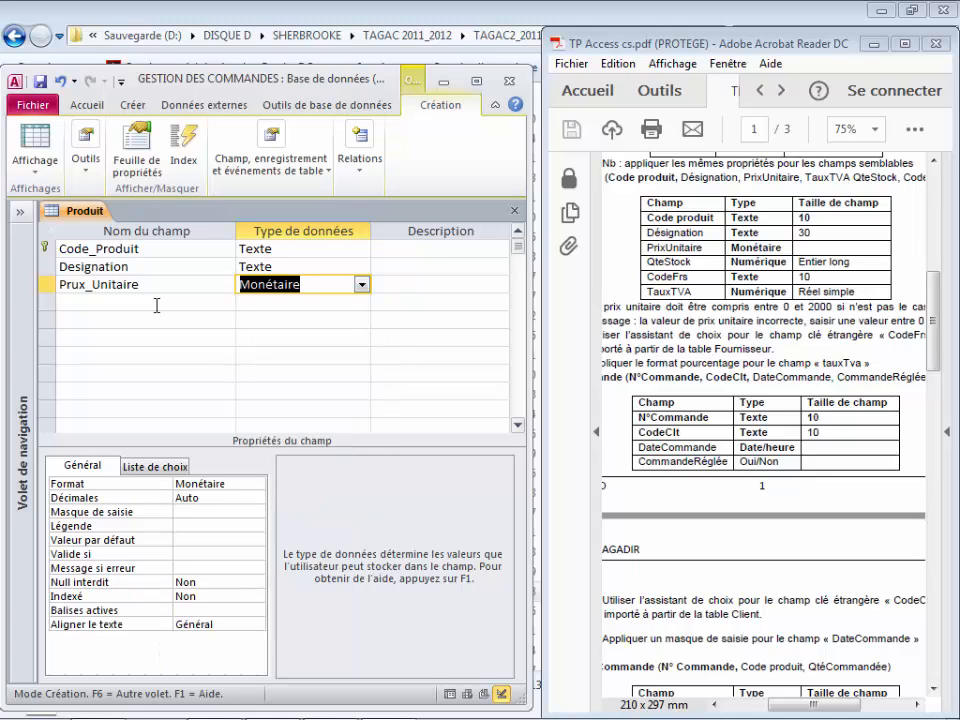
{"action": "left_click", "coordinate": [79, 284]}
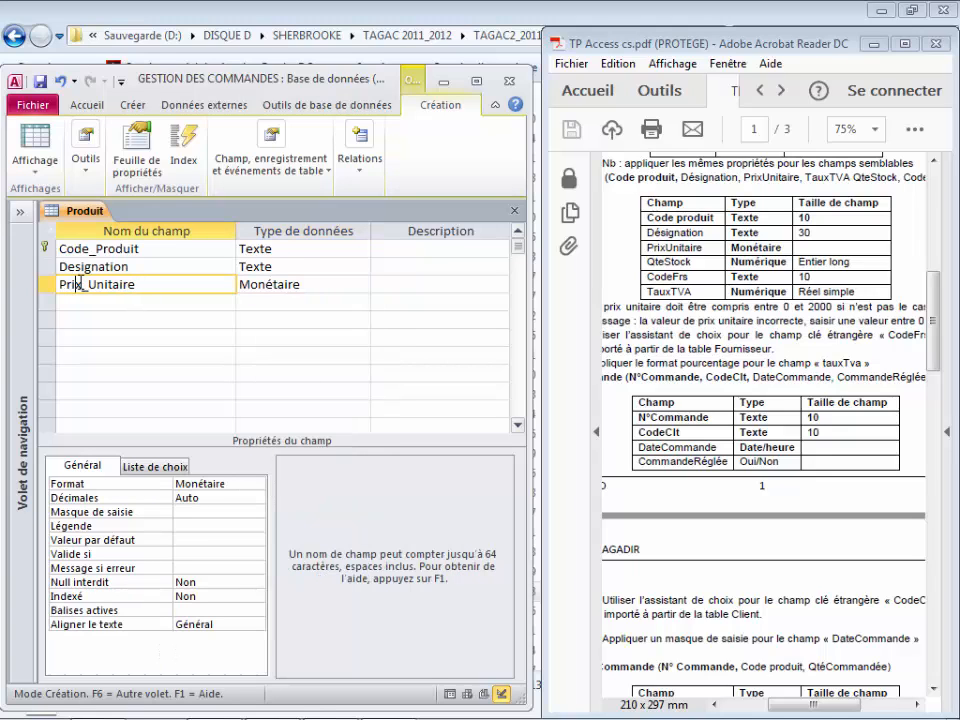
{"action": "left_click", "coordinate": [316, 282]}
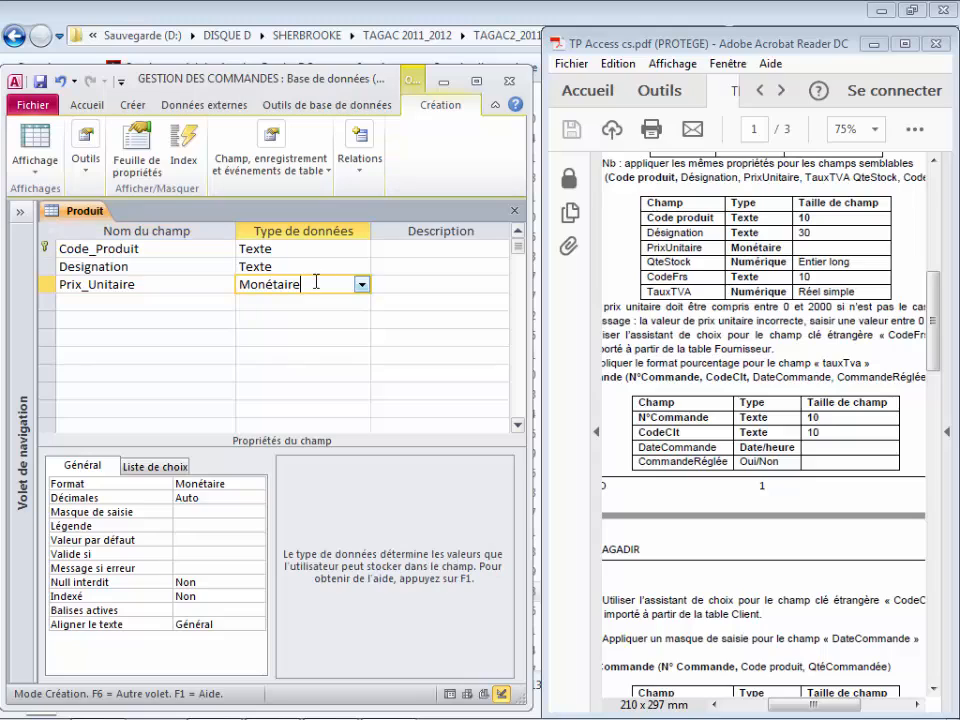
Add a Wte_Stock field of type Numérique below Prix_Unitaire
{"action": "left_click", "coordinate": [191, 302]}
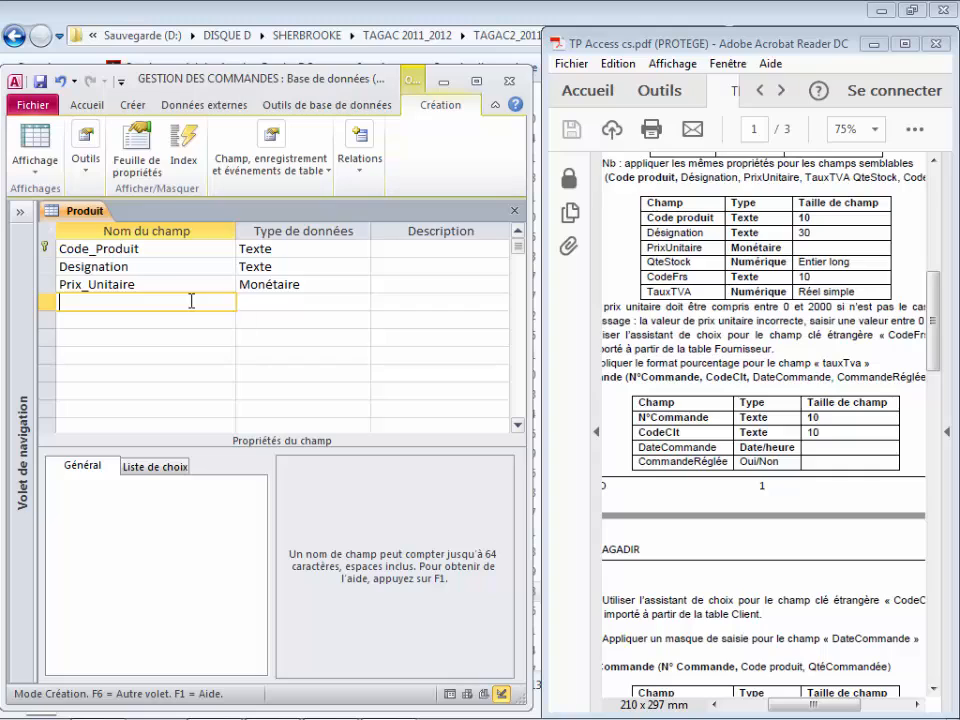
{"action": "type", "text": "Wte_Stock"}
{"action": "left_click", "coordinate": [295, 300]}
{"action": "left_click", "coordinate": [362, 302]}
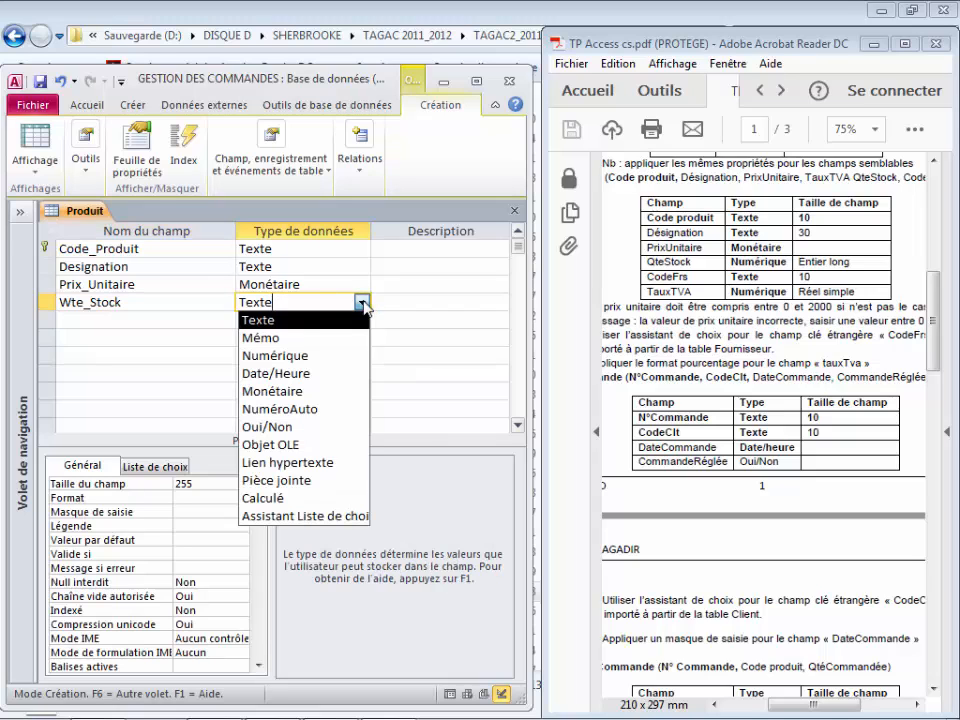
{"action": "left_click", "coordinate": [275, 356]}
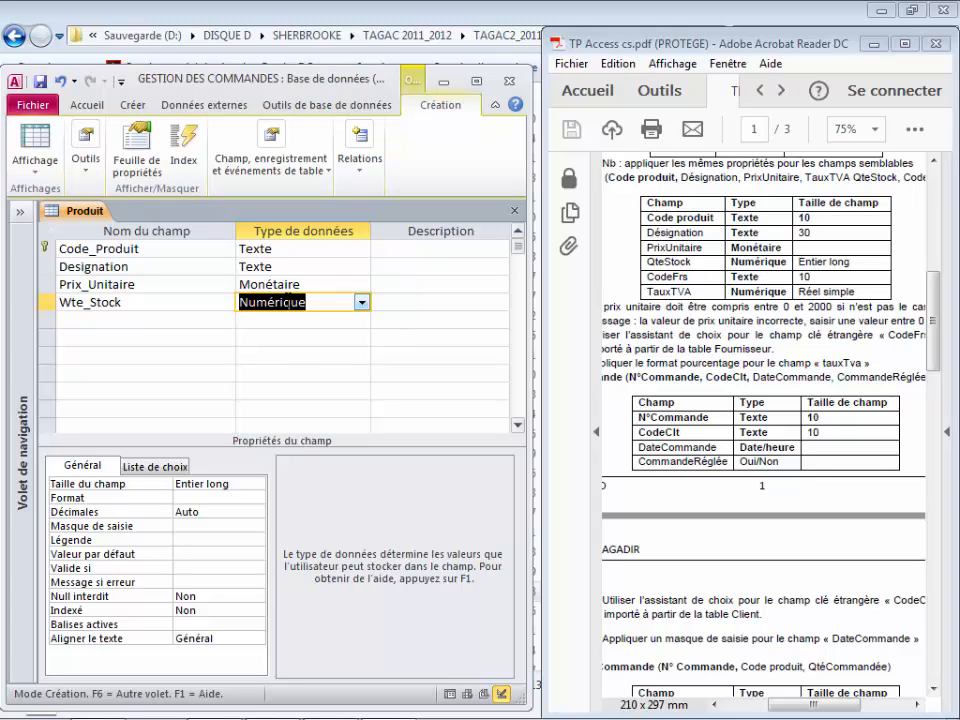
Add a Code_Frs field of type Texte and correct the stock quantity field's name to Qte_Stock
{"action": "left_click", "coordinate": [182, 321]}
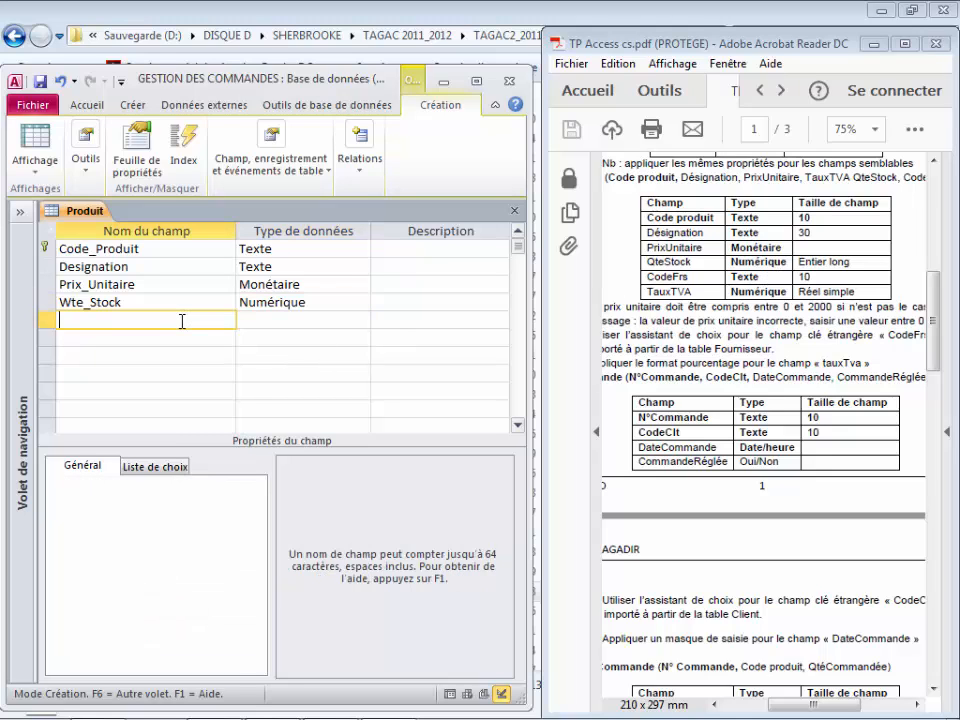
{"action": "type", "text": "Code_Frs"}
{"action": "left_click", "coordinate": [73, 302]}
{"action": "key", "text": "BackSpace"}
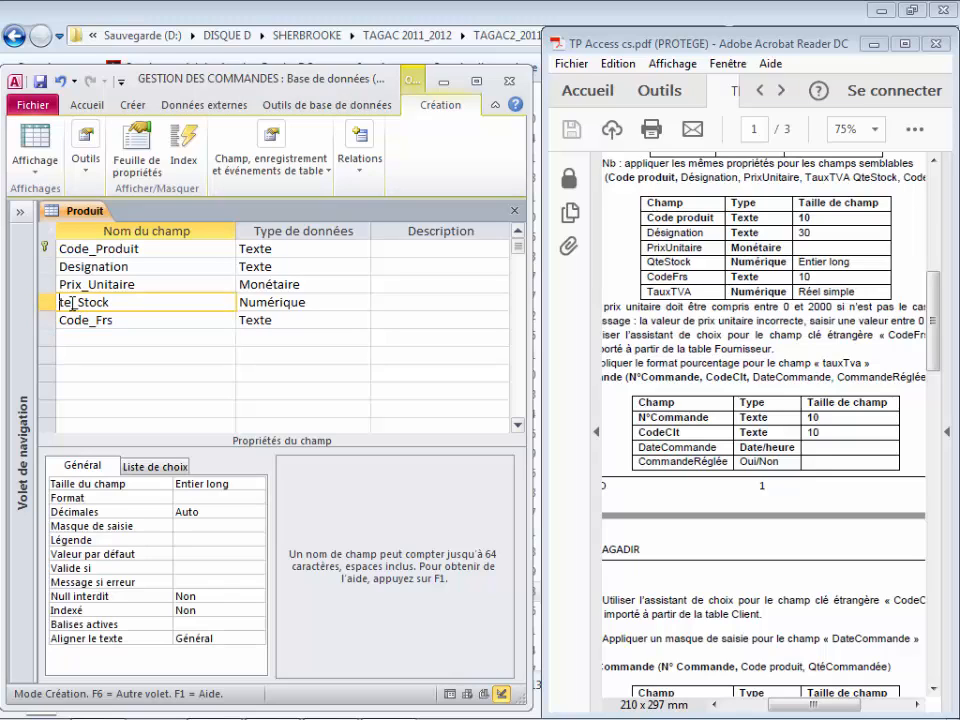
{"action": "type", "text": "Q"}
Rename the supplier code field as #Code_Frs and set its field size to 10
{"action": "left_click", "coordinate": [201, 320]}
{"action": "left_click", "coordinate": [315, 320]}
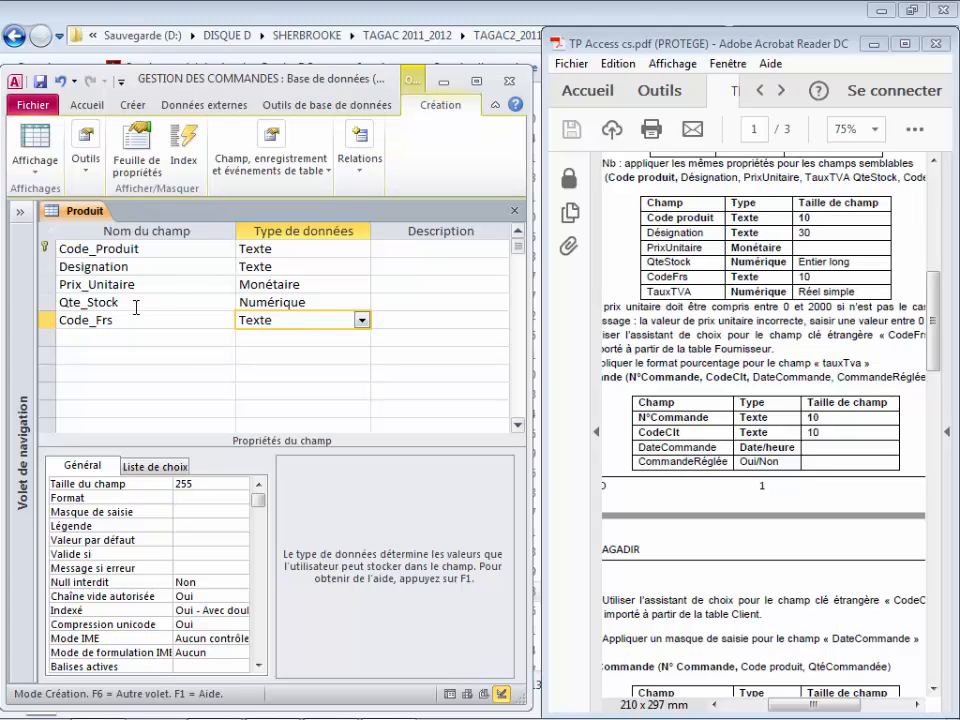
{"action": "left_click", "coordinate": [62, 320]}
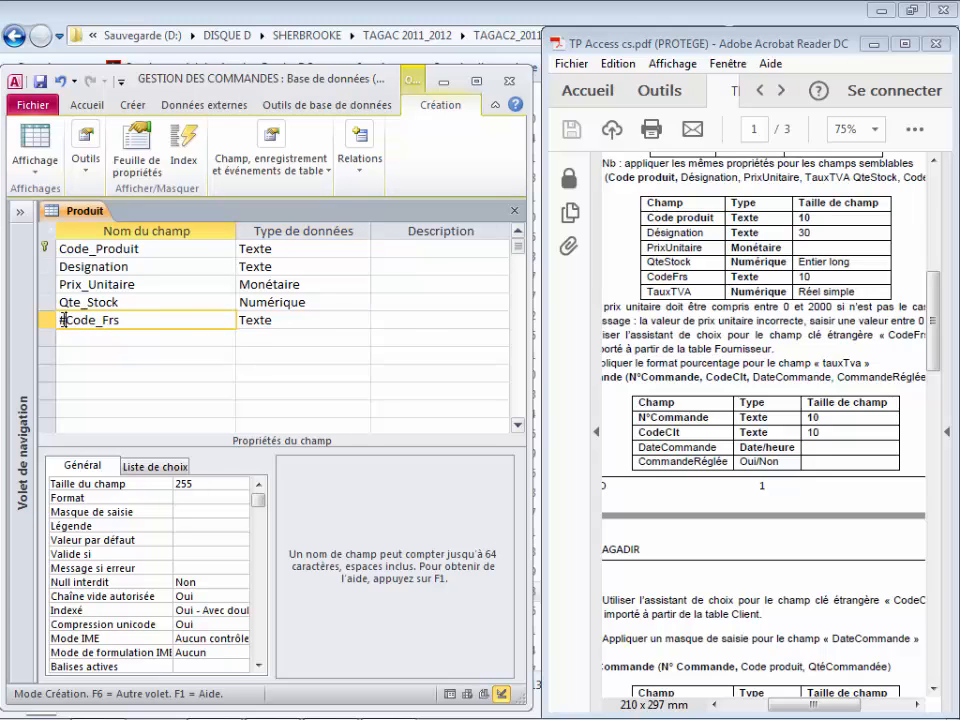
{"action": "type", "text": "#"}
{"action": "double_click", "coordinate": [183, 484]}
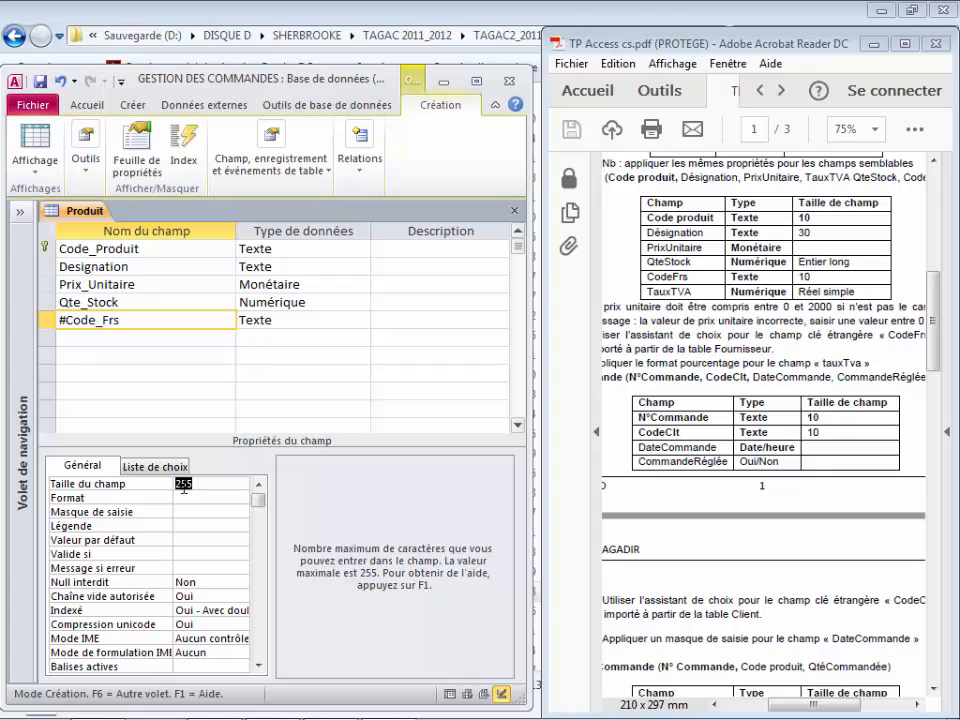
{"action": "type", "text": "10"}
Add a Taux_Tva field of type Numérique below #Code_Frs
{"action": "left_click", "coordinate": [142, 337]}
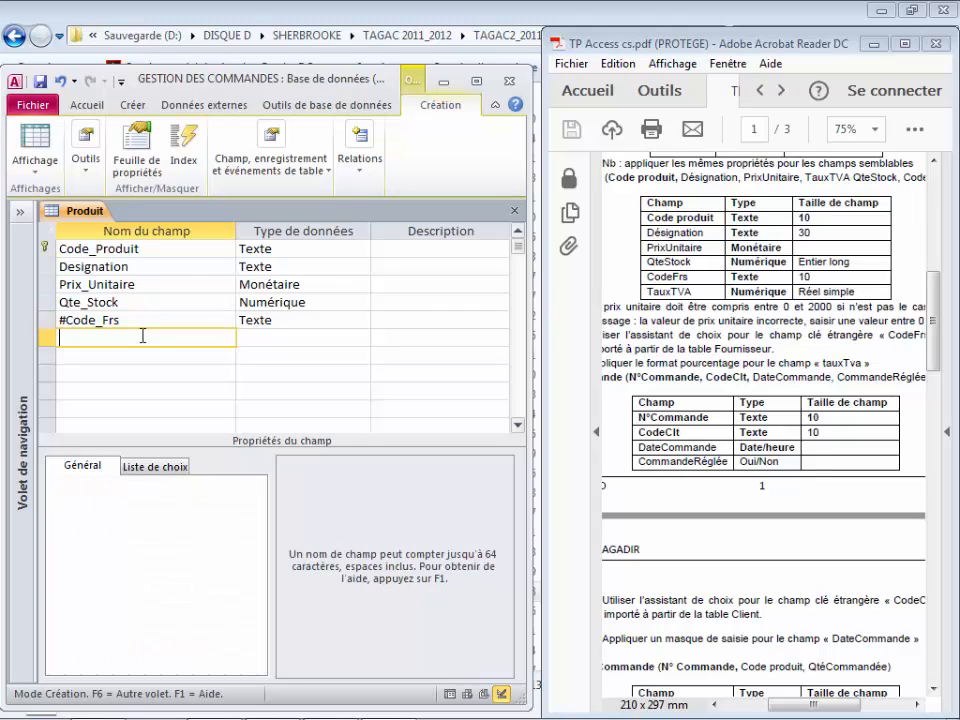
{"action": "type", "text": "Taux_Tva"}
{"action": "key", "text": "Tab"}
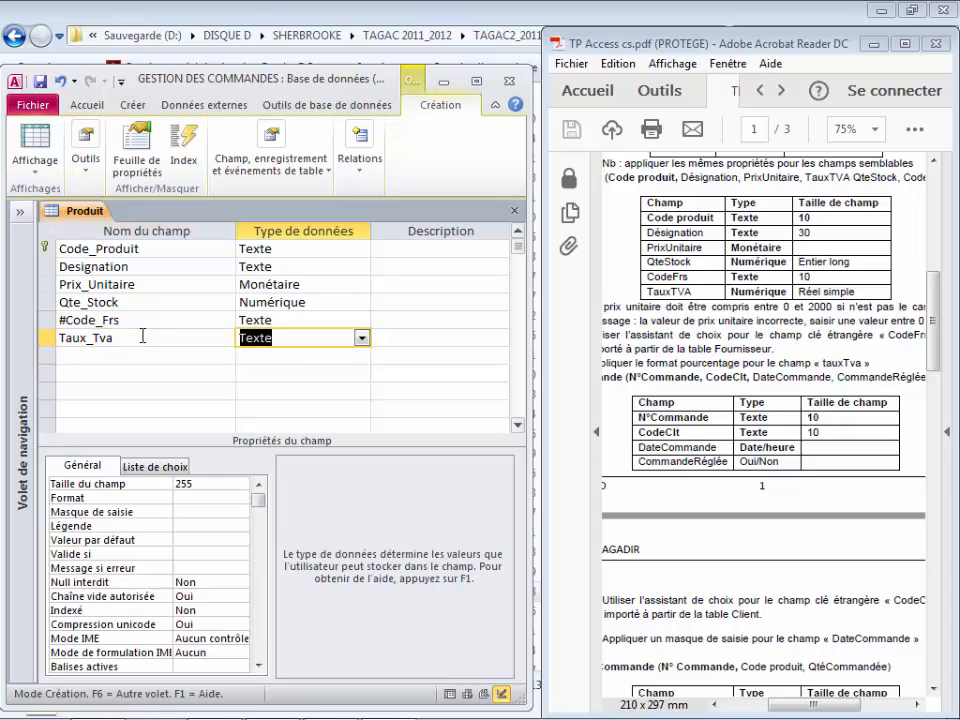
{"action": "left_click", "coordinate": [362, 338]}
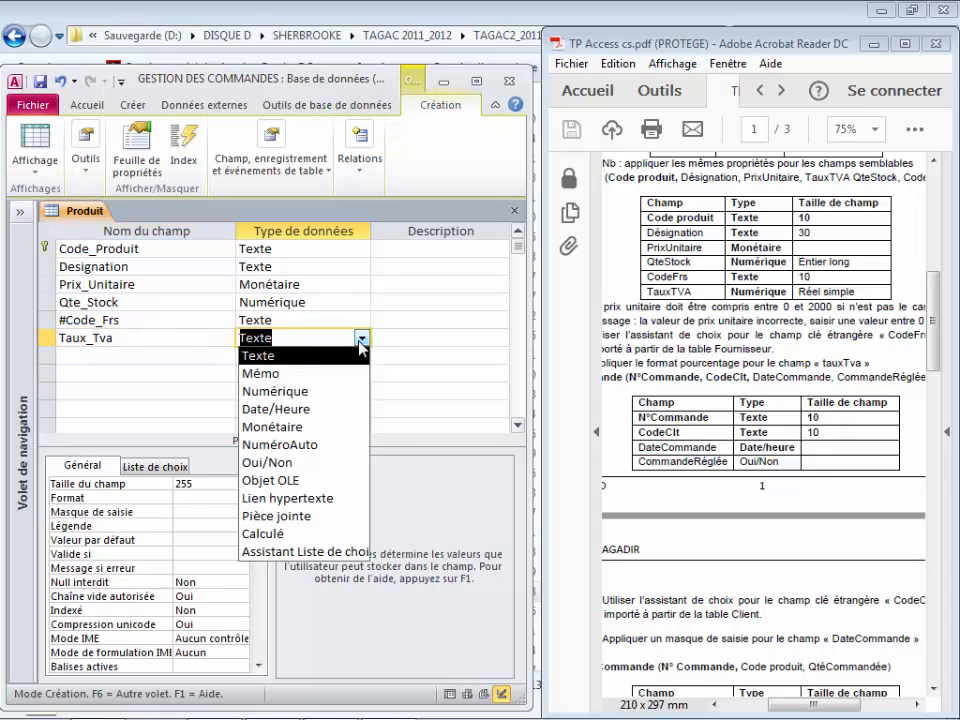
{"action": "left_click", "coordinate": [296, 392]}
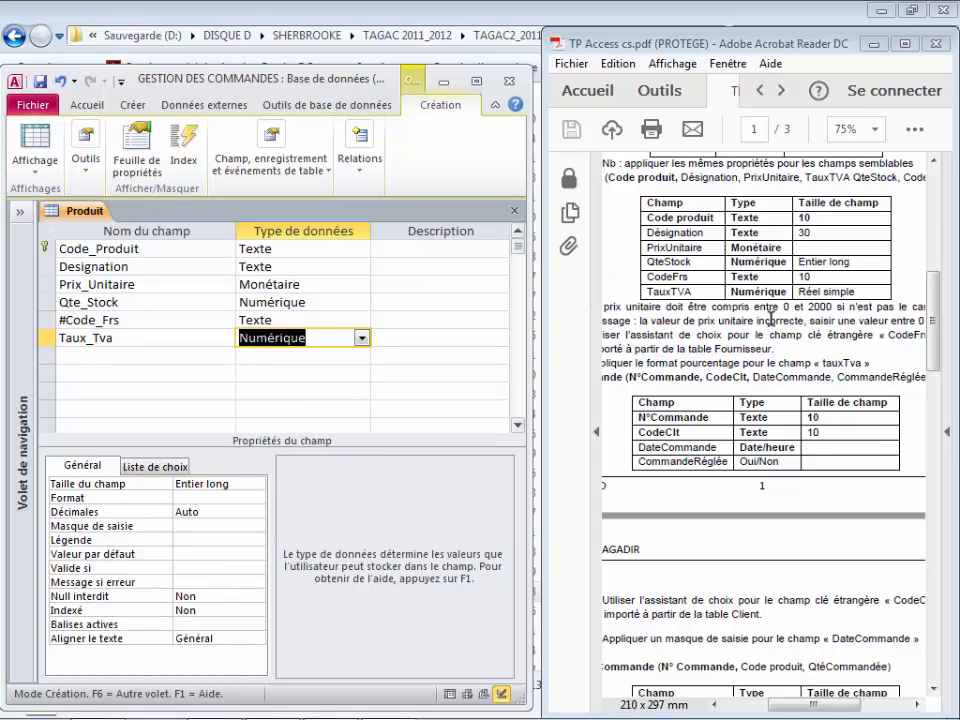
Set the field size of Taux_Tva to Réel simple and save the Produit table
{"action": "left_click", "coordinate": [255, 485]}
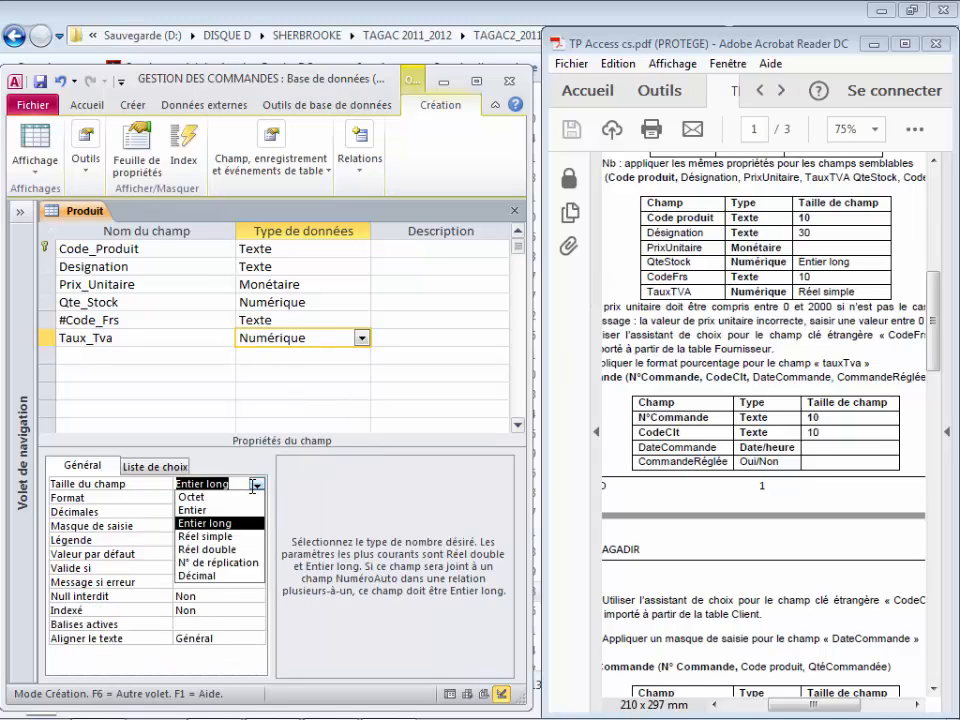
{"action": "left_click", "coordinate": [222, 537]}
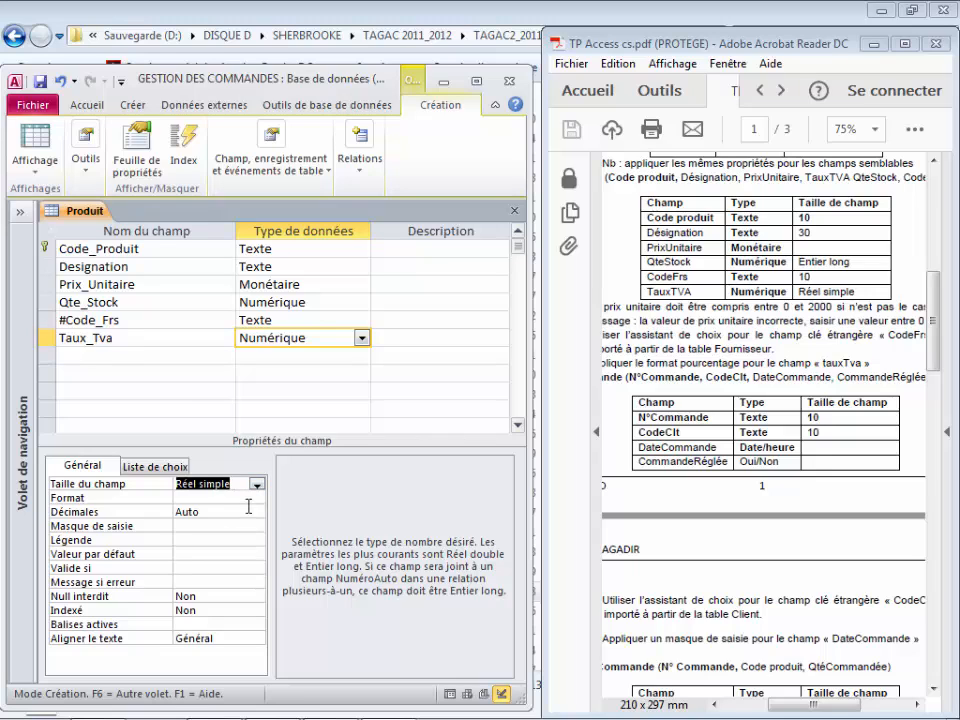
{"action": "left_click", "coordinate": [248, 499]}
{"action": "left_click", "coordinate": [237, 483]}
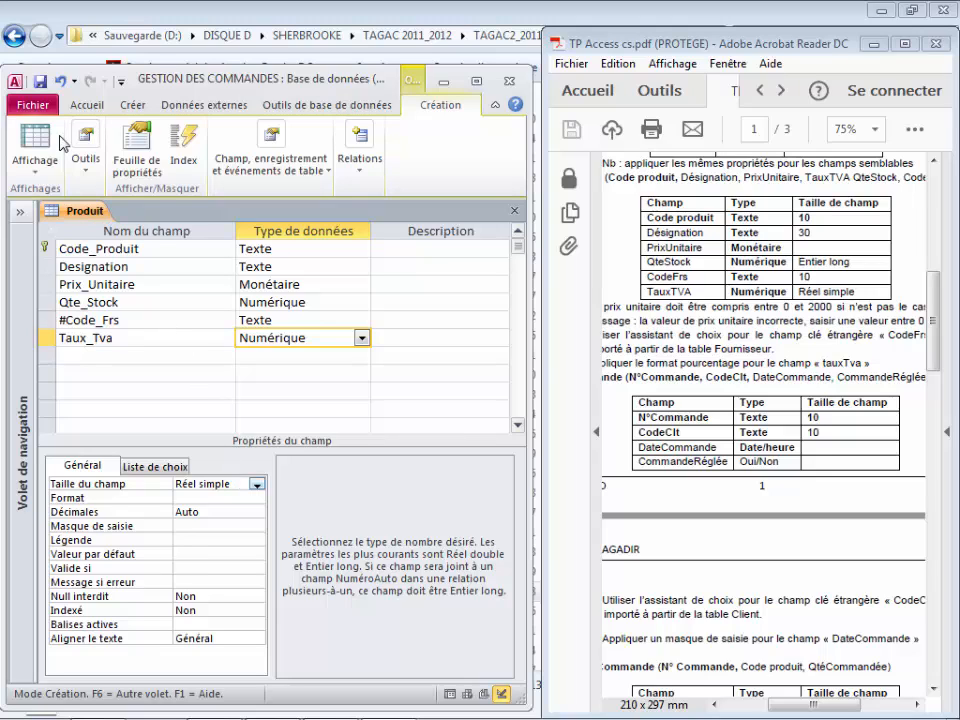
{"action": "left_click", "coordinate": [40, 82]}
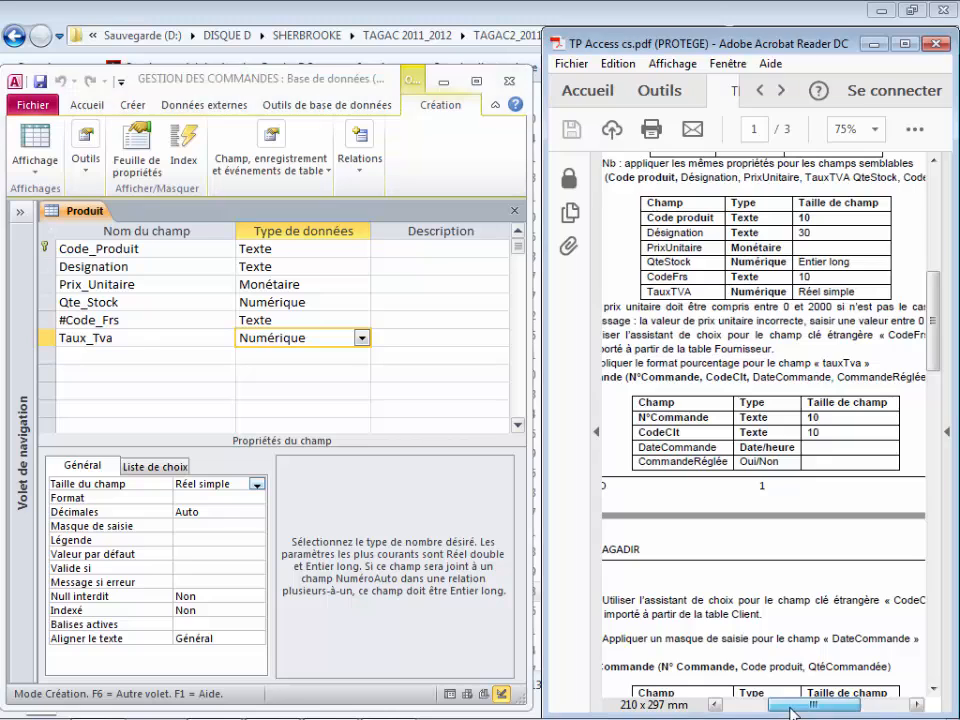
Widen the PDF window to show the Produit notes, and open Prix_Unitaire's Valide si property in the maximized Access window
{"action": "left_click_drag", "start_coordinate": [791, 712], "coordinate": [771, 712]}
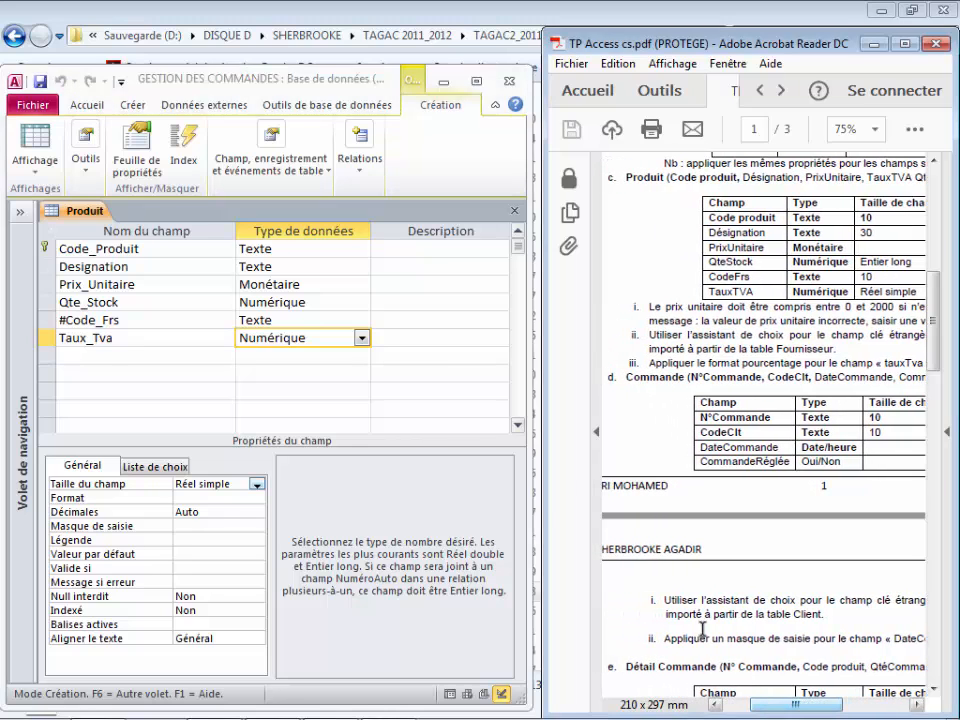
{"action": "left_click_drag", "start_coordinate": [543, 507], "coordinate": [449, 504]}
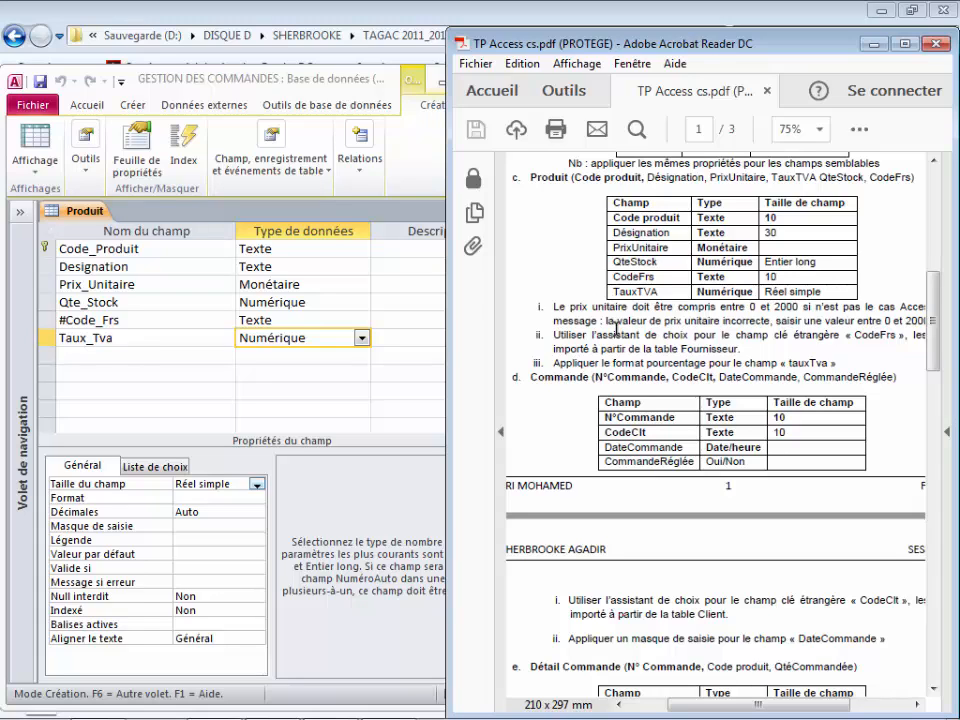
{"action": "left_click", "coordinate": [158, 285]}
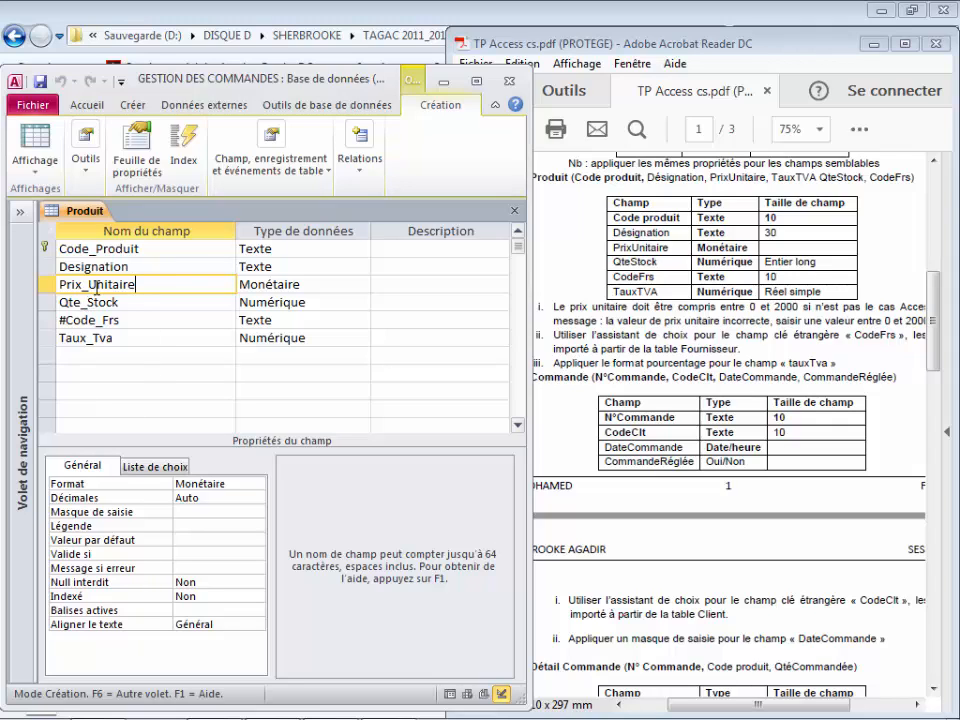
{"action": "left_click", "coordinate": [104, 556]}
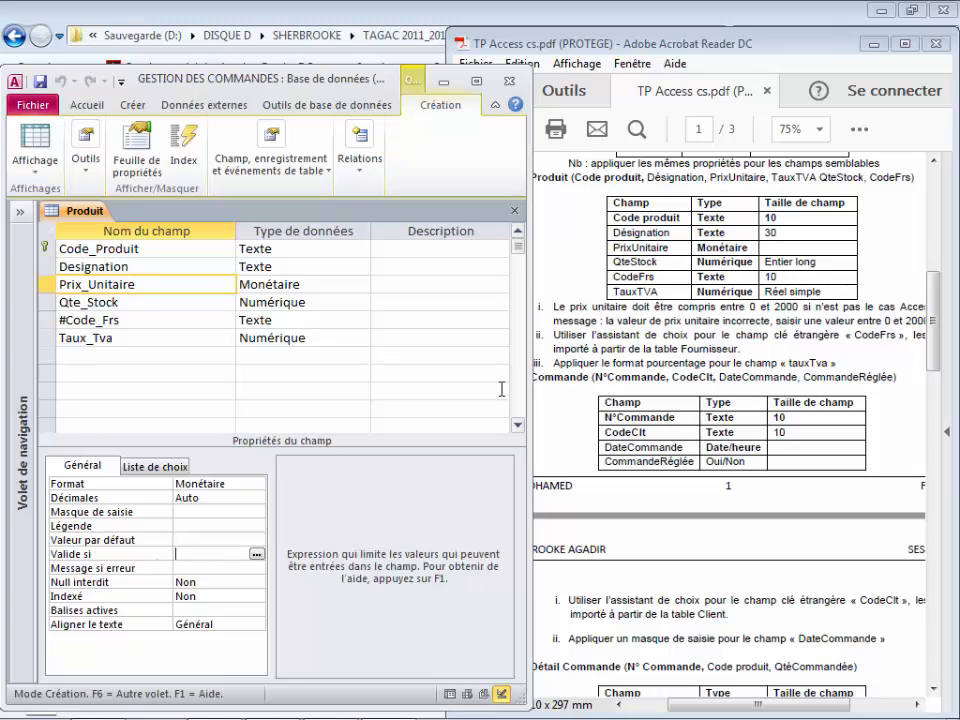
{"action": "left_click", "coordinate": [476, 81]}
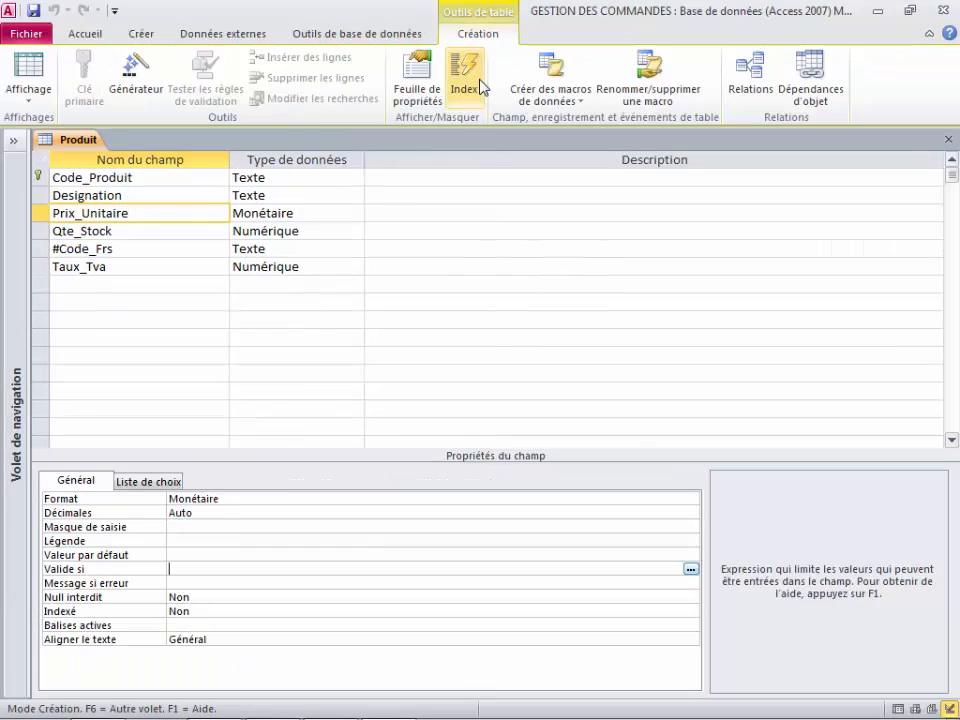
{"action": "type", "text": "Entre 0 et 2000"}
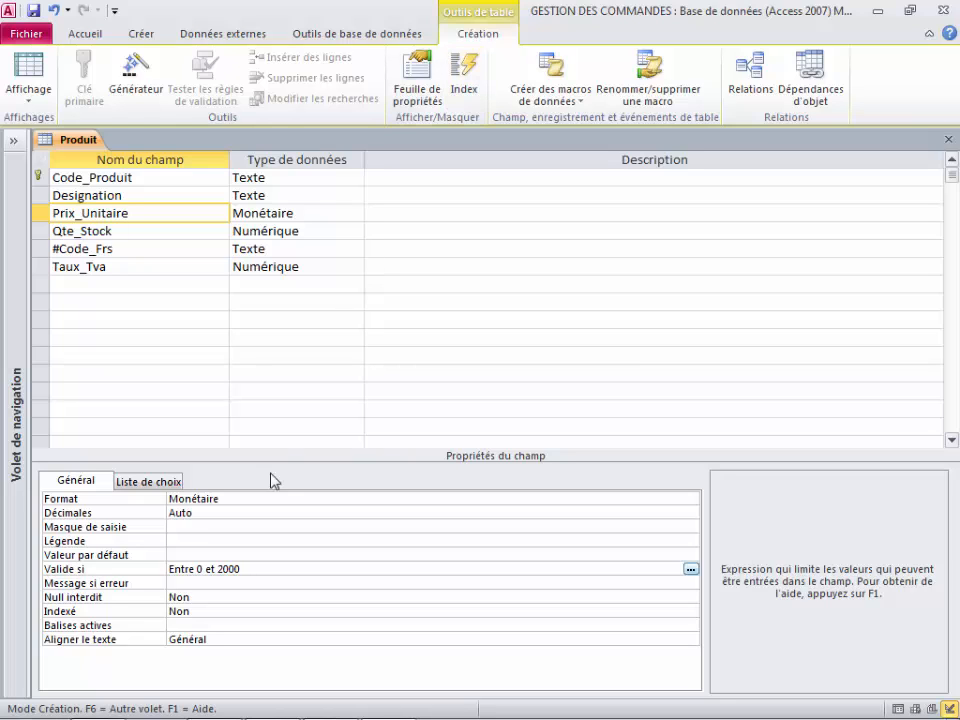
{"action": "left_click_drag", "start_coordinate": [241, 575], "coordinate": [144, 562]}
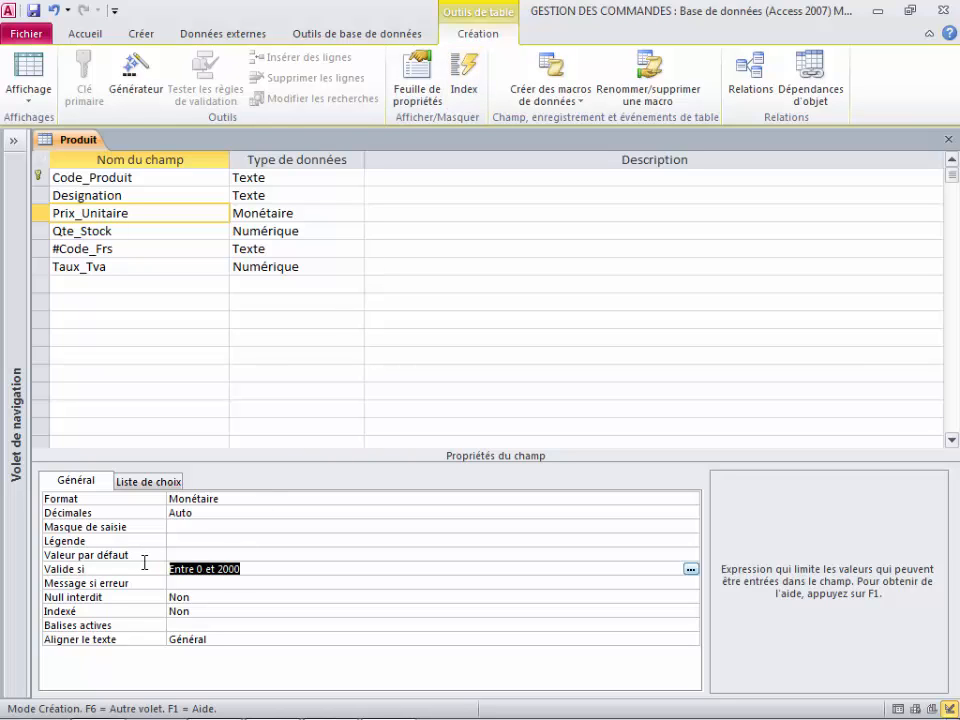
{"action": "key", "text": "Delete"}
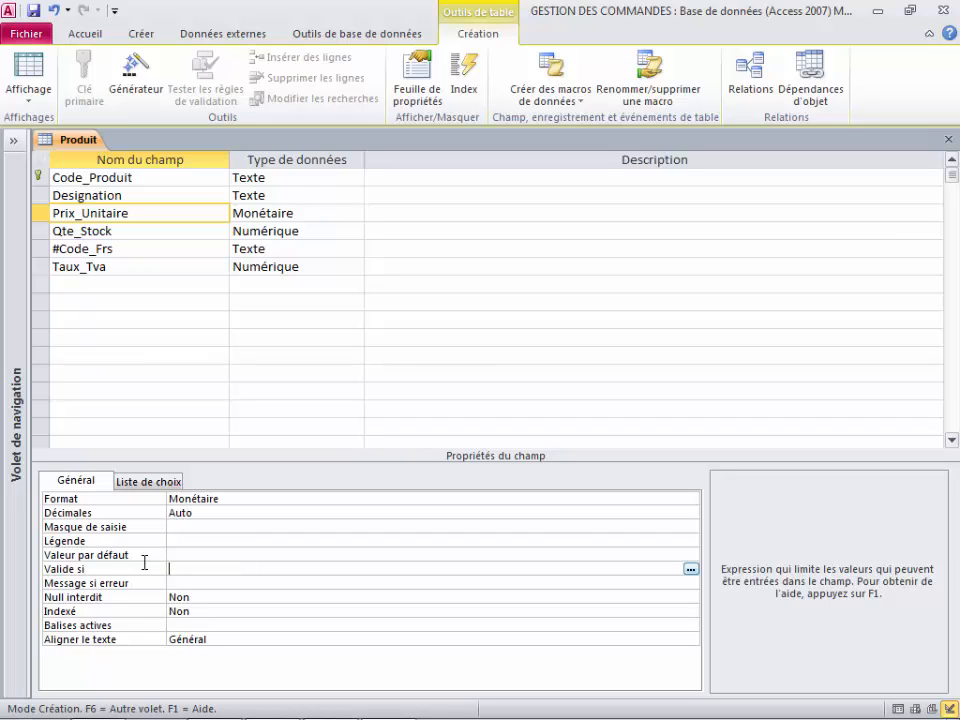
Set Prix_Unitaire's validation rule to >=0 Et <=2000 with the error message "Le prix unitaire est incorrecte saisir une valeur entre 0 et 2000"
{"action": "type", "text": ">=0 et <=2000"}
{"action": "left_click", "coordinate": [185, 581]}
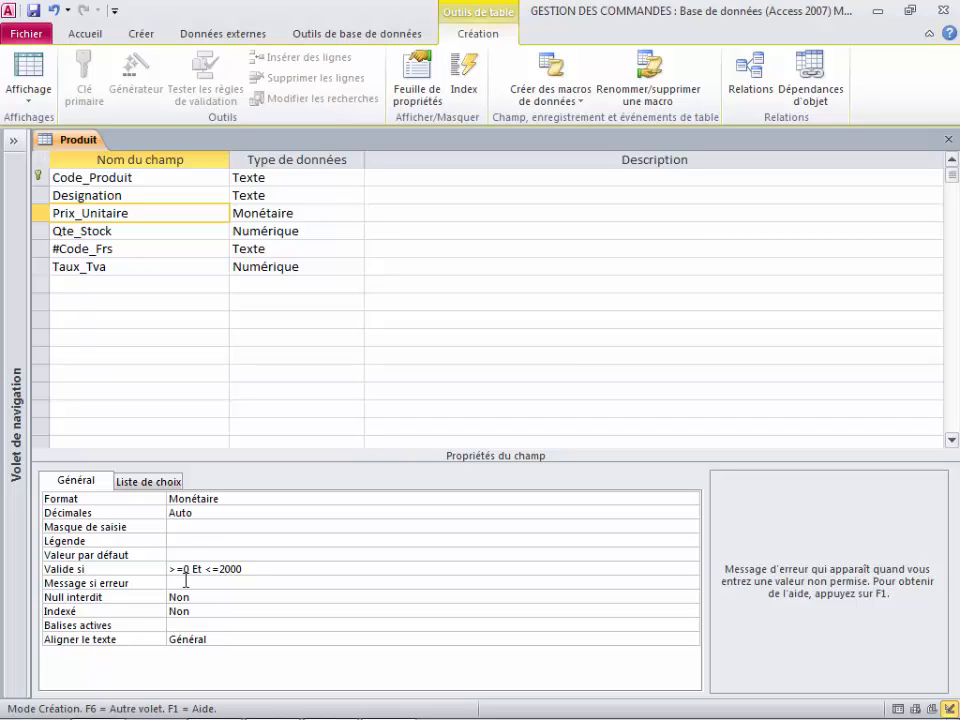
{"action": "type", "text": "Le prix unitaire est inc"}
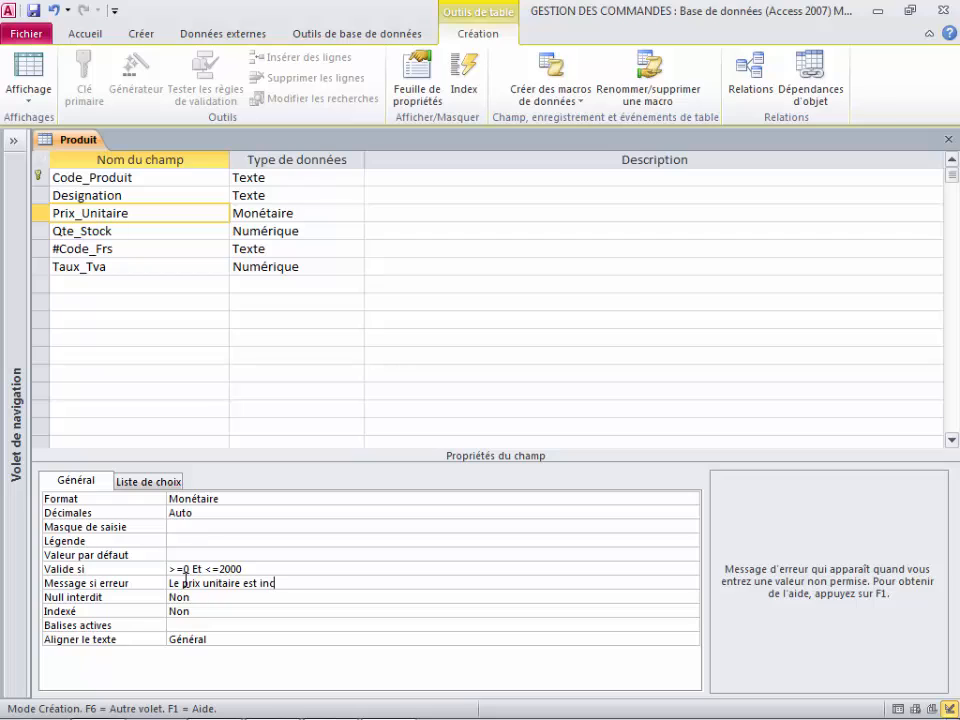
{"action": "type", "text": "orrecte saisir une val"}
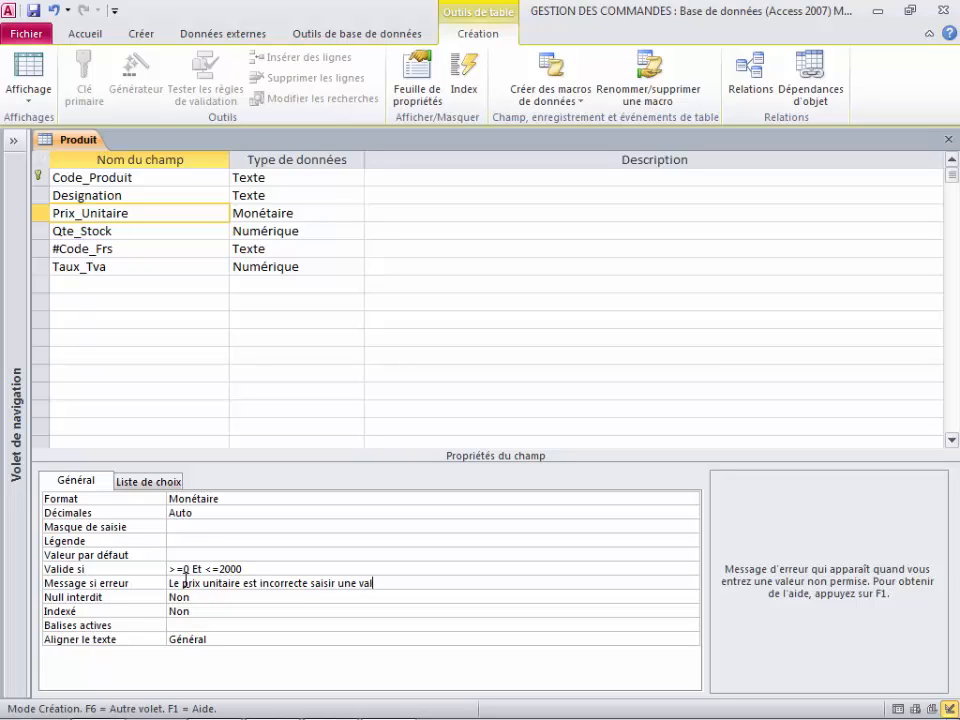
{"action": "type", "text": "eur entre 0 et 2000"}
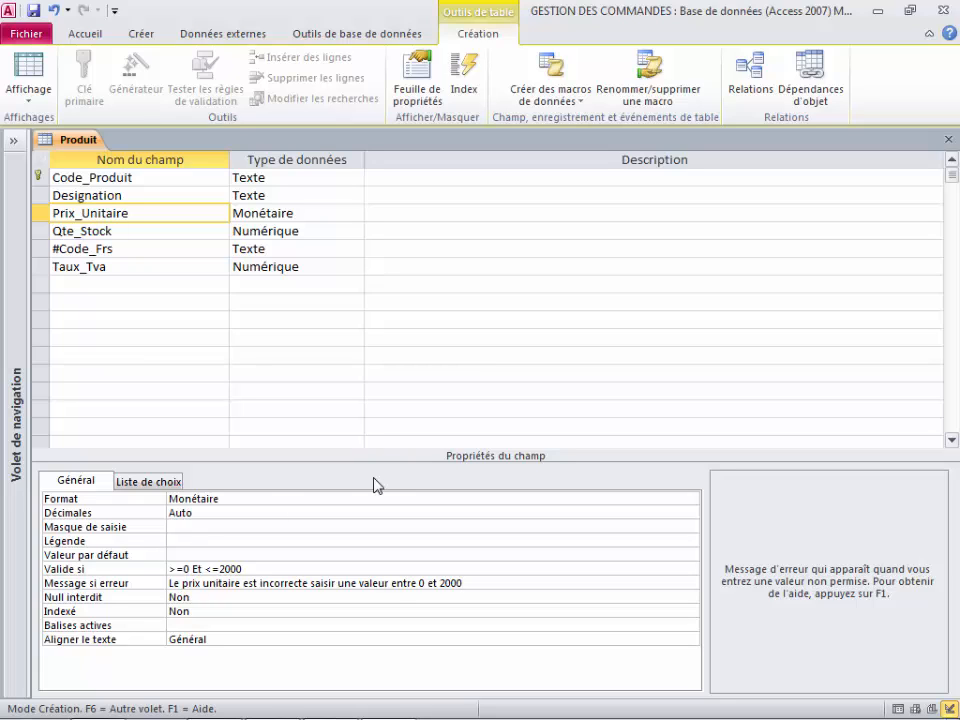
{"action": "left_click", "coordinate": [910, 17]}
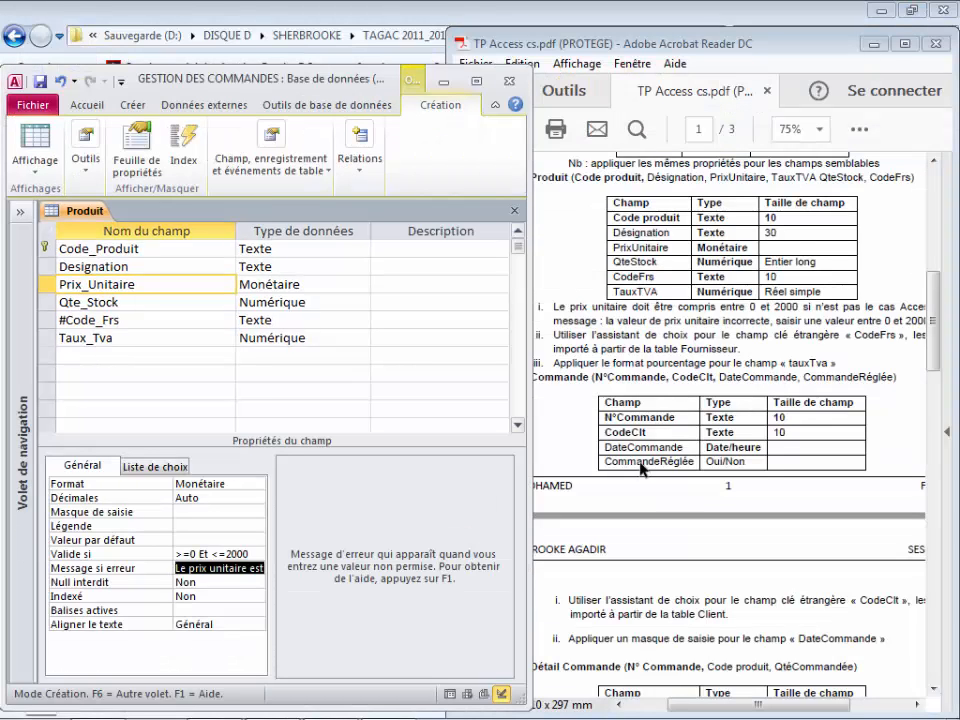
Start the Assistant Liste de choix for the #Code_Frs field, with its values drawn from another table or query
{"action": "left_click", "coordinate": [576, 396]}
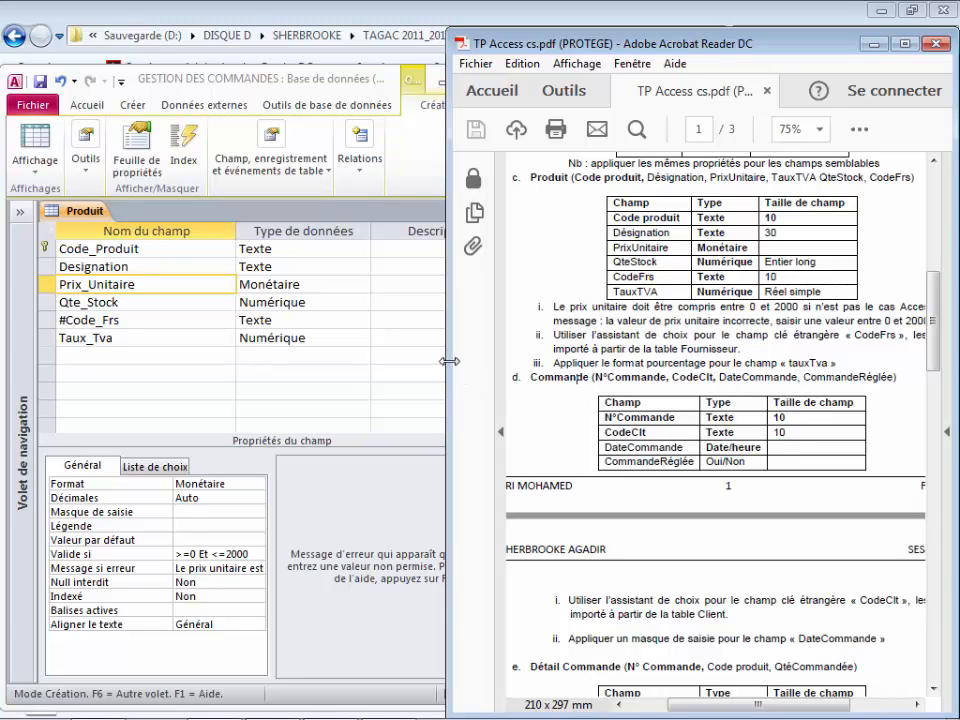
{"action": "left_click_drag", "start_coordinate": [450, 361], "coordinate": [390, 356]}
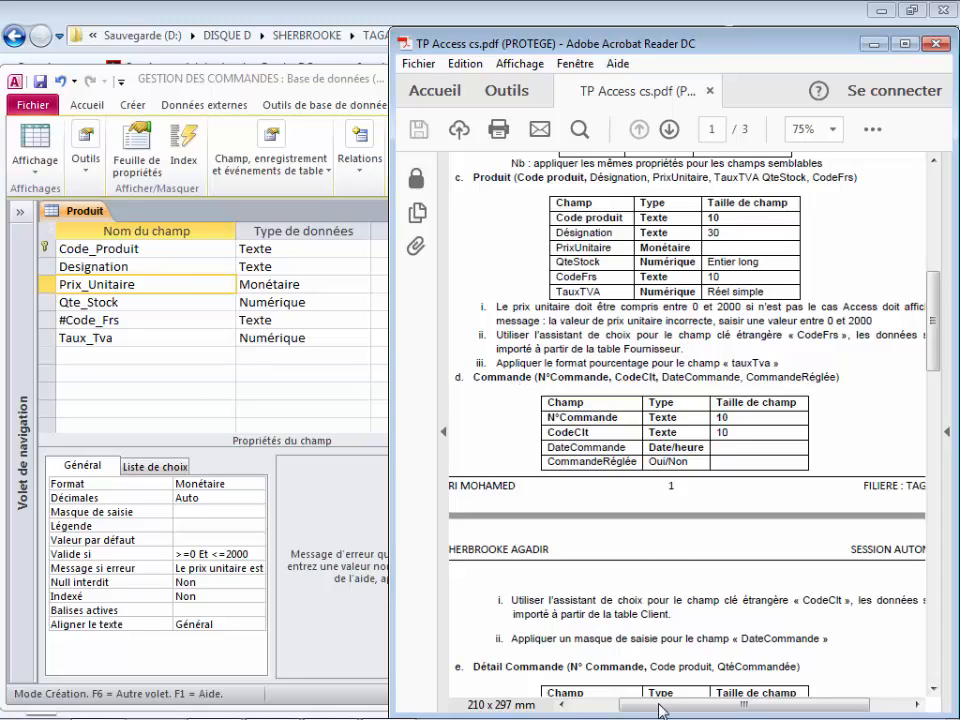
{"action": "mouse_move", "coordinate": [660, 712]}
{"action": "left_mouse_down"}
{"action": "mouse_move", "coordinate": [689, 707]}
{"action": "mouse_move", "coordinate": [660, 706]}
{"action": "left_mouse_up"}
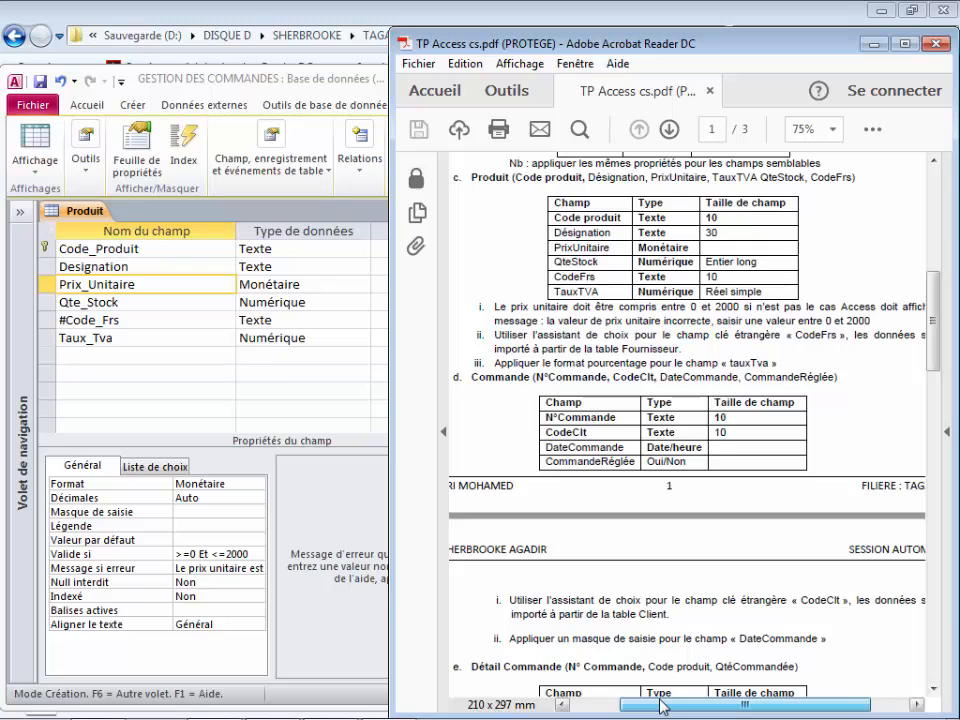
{"action": "left_click_drag", "start_coordinate": [390, 502], "coordinate": [485, 488]}
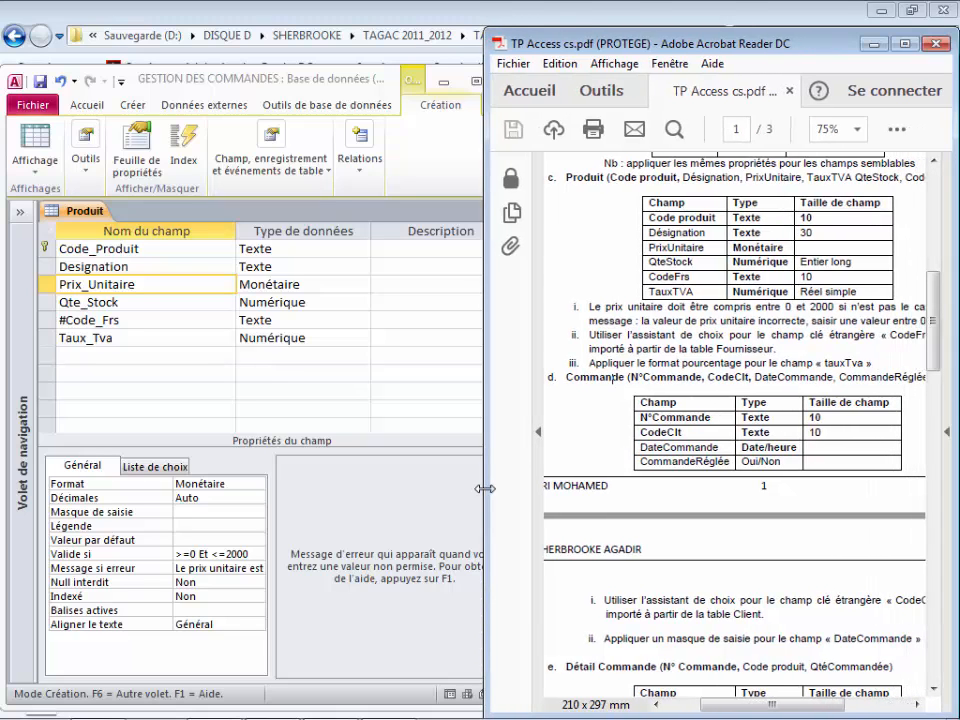
{"action": "left_click", "coordinate": [113, 321]}
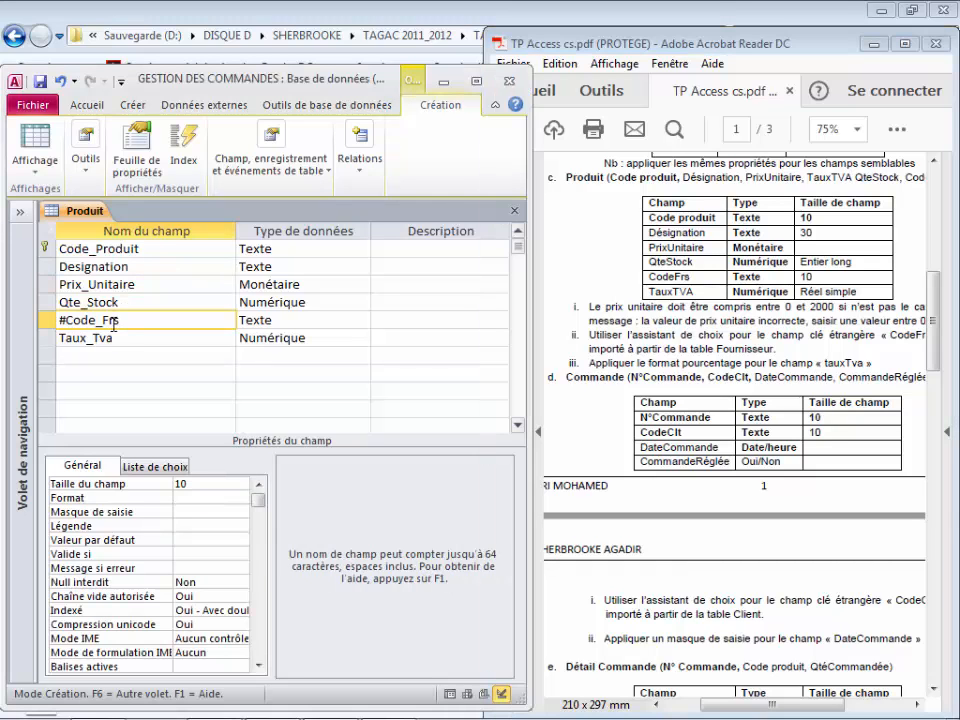
{"action": "left_click", "coordinate": [290, 321]}
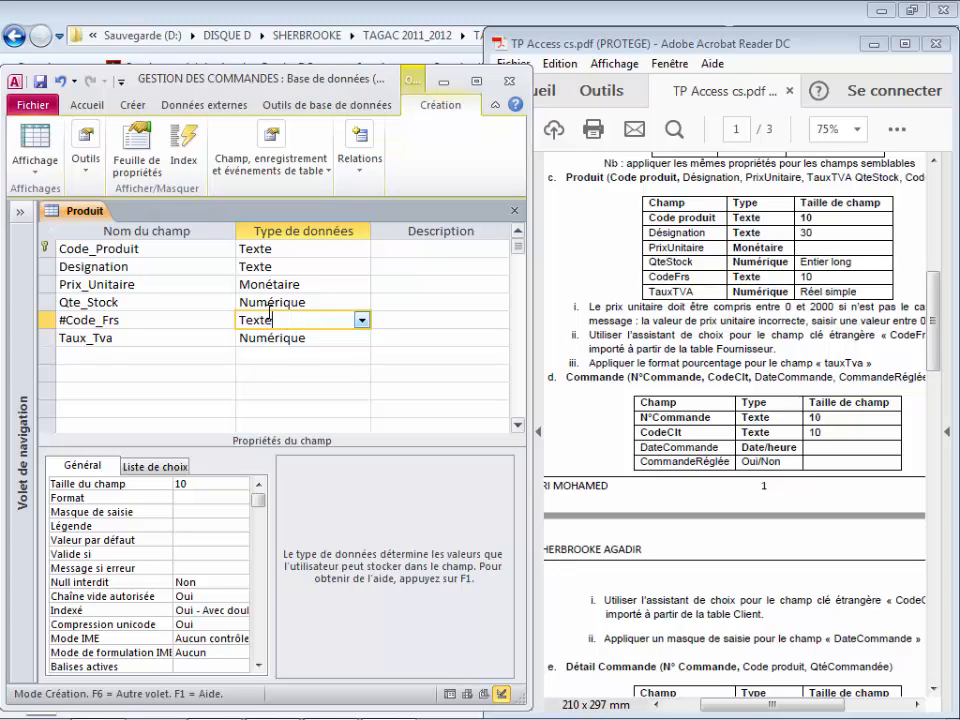
{"action": "left_click", "coordinate": [361, 320]}
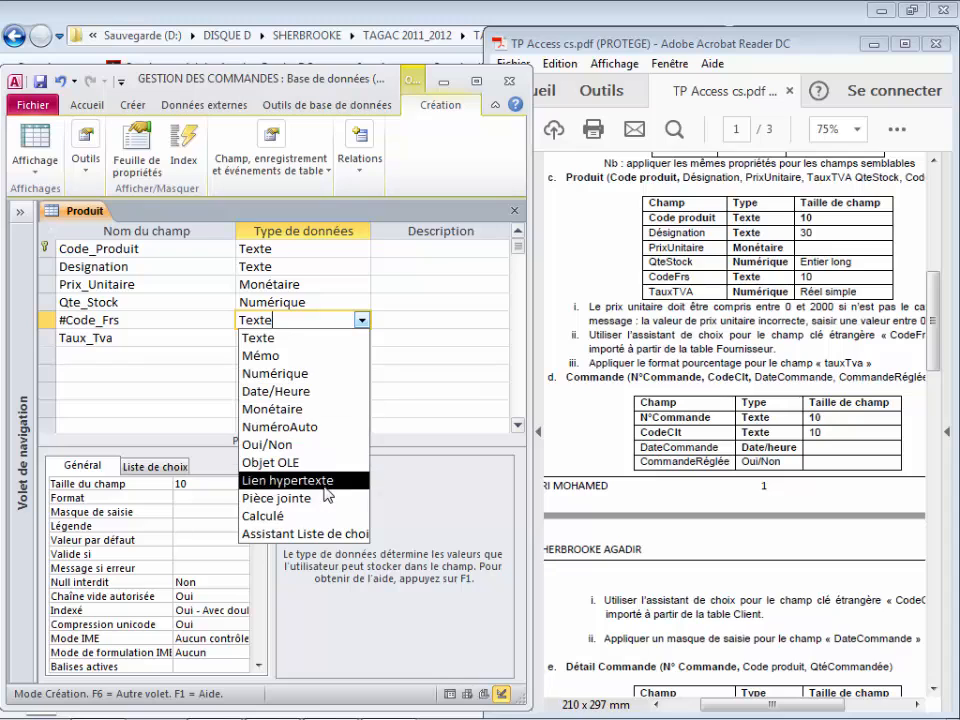
{"action": "left_click", "coordinate": [326, 537]}
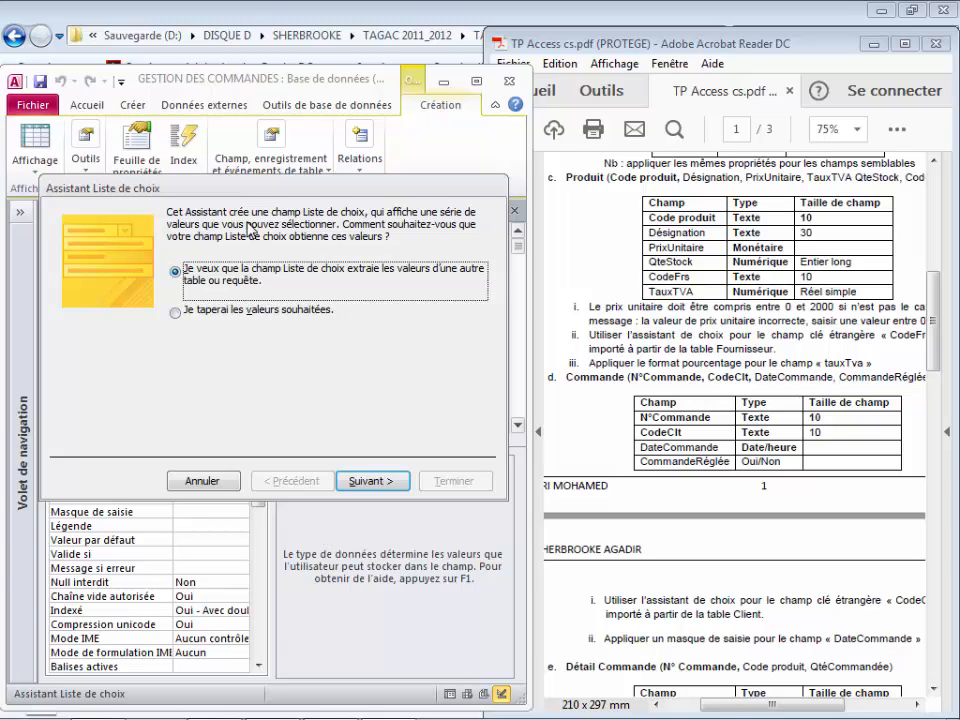
{"action": "left_click_drag", "start_coordinate": [262, 183], "coordinate": [359, 132]}
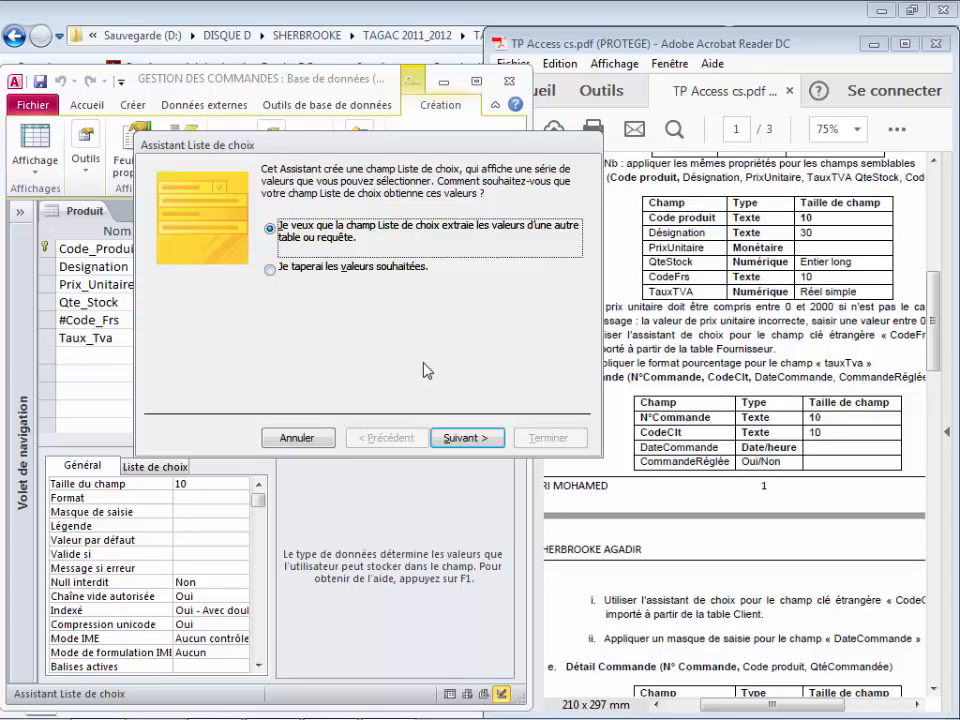
{"action": "left_click", "coordinate": [462, 438]}
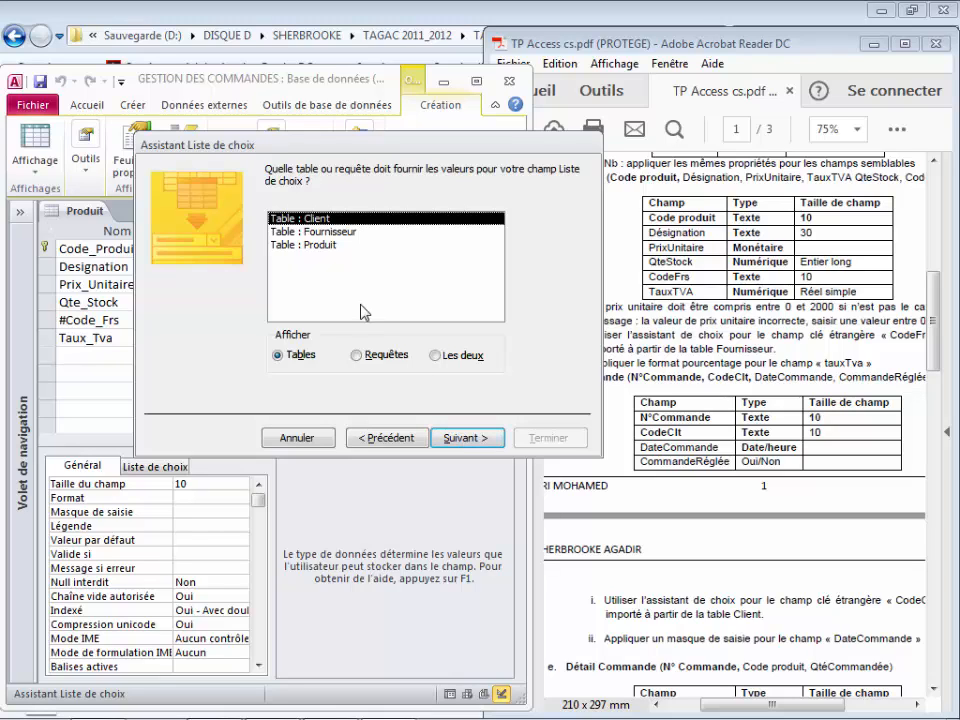
Use CodeFrs from the Fournisseur table as the lookup source, keep the #Code_Frs label, and finish the wizard, saving the table
{"action": "left_click", "coordinate": [346, 233]}
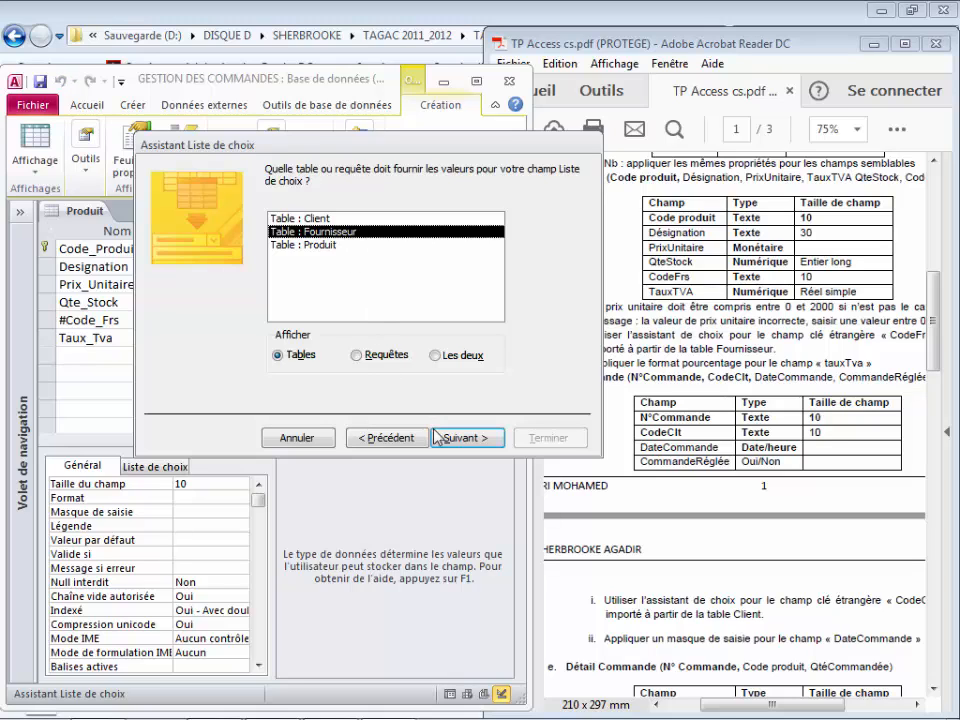
{"action": "left_click", "coordinate": [462, 439]}
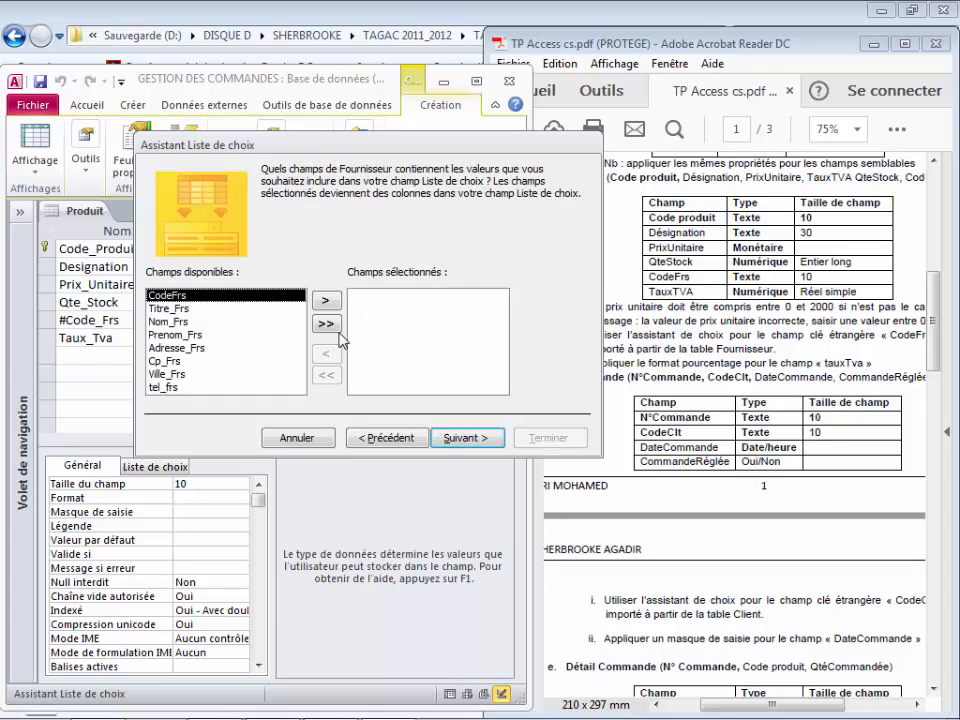
{"action": "left_click", "coordinate": [324, 301]}
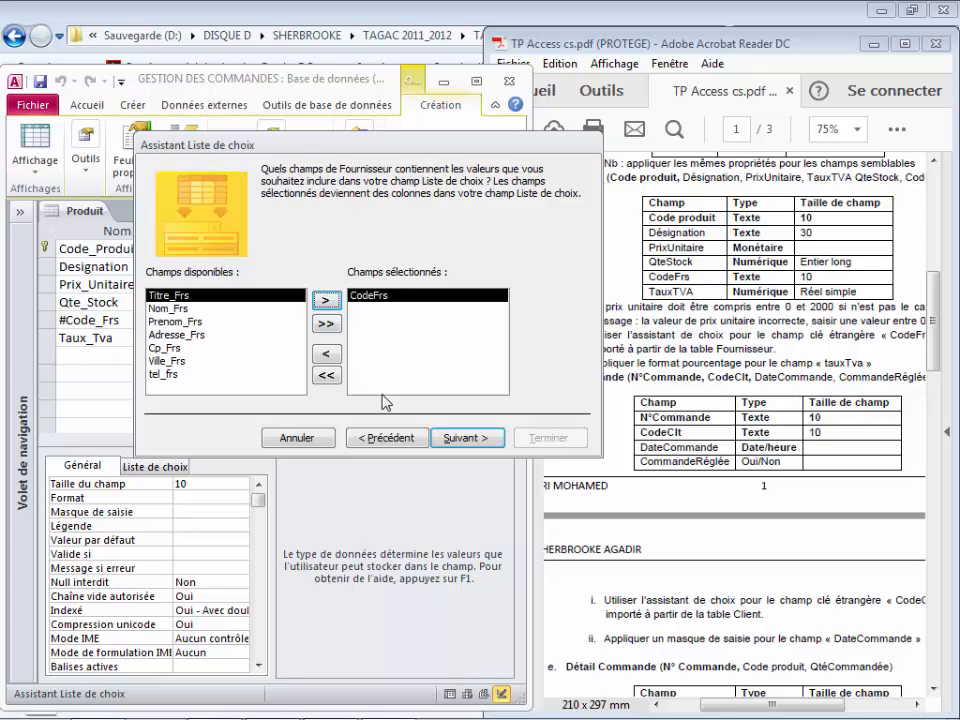
{"action": "left_click", "coordinate": [468, 440]}
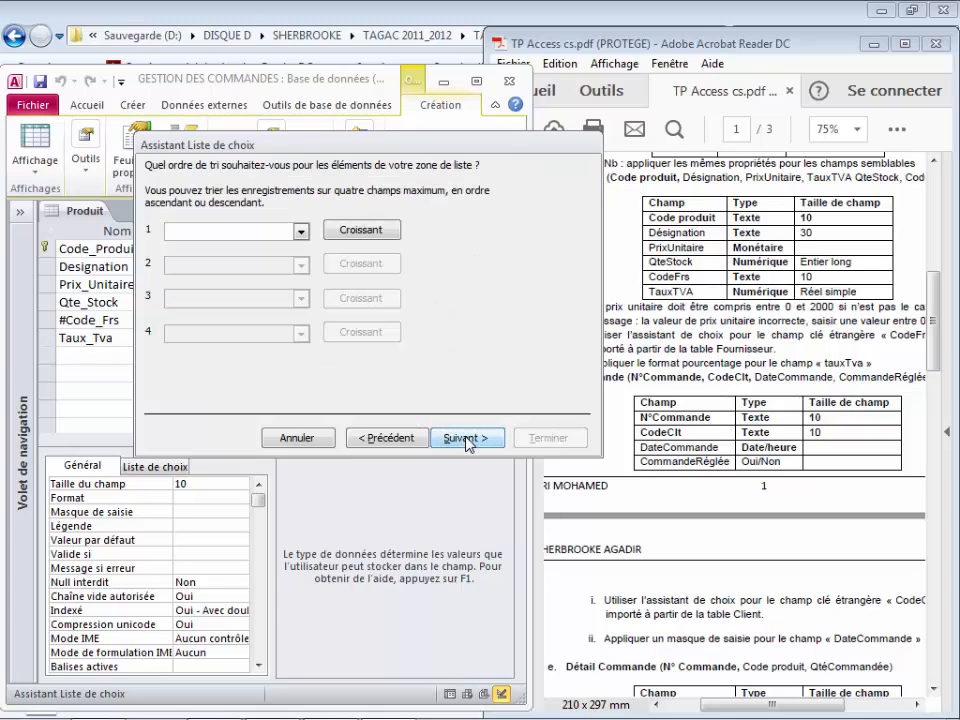
{"action": "left_click", "coordinate": [468, 440]}
{"action": "left_click", "coordinate": [466, 440]}
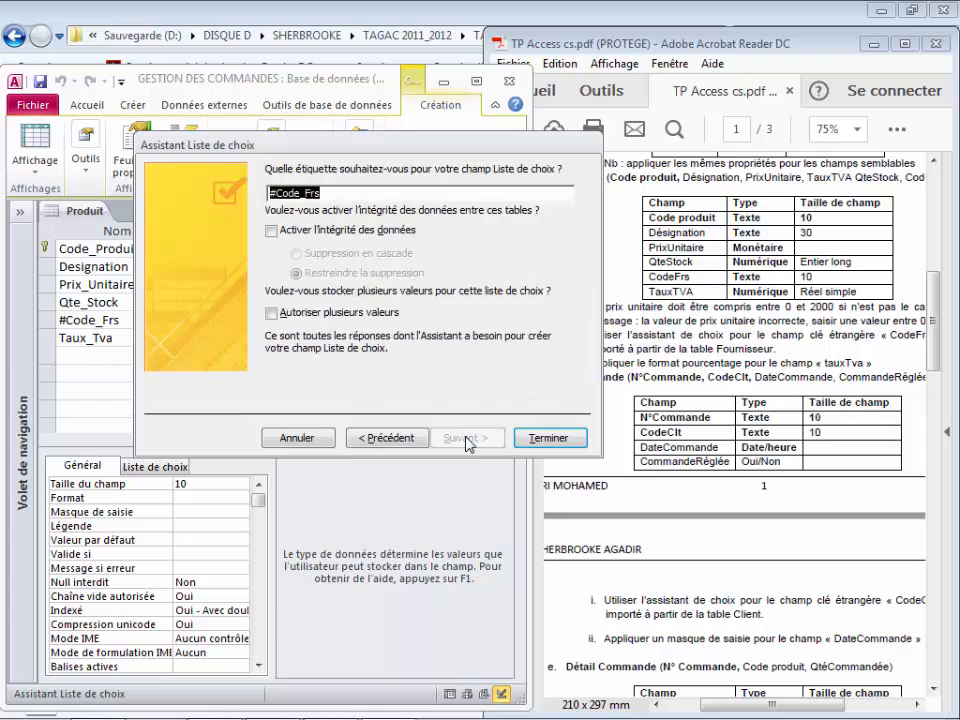
{"action": "left_click", "coordinate": [537, 440]}
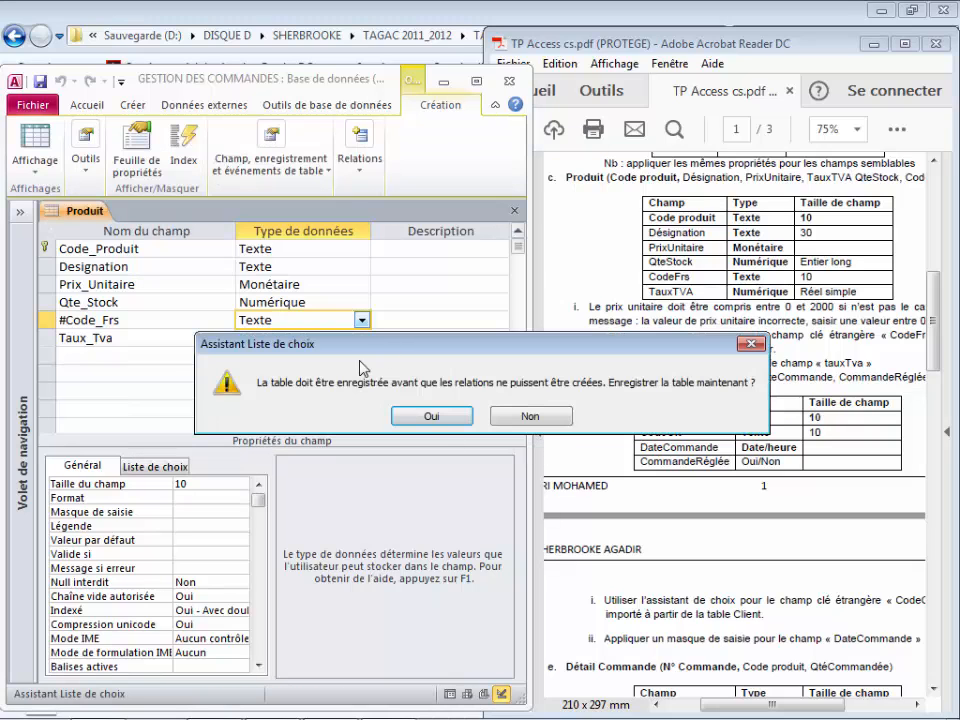
{"action": "left_click", "coordinate": [428, 418]}
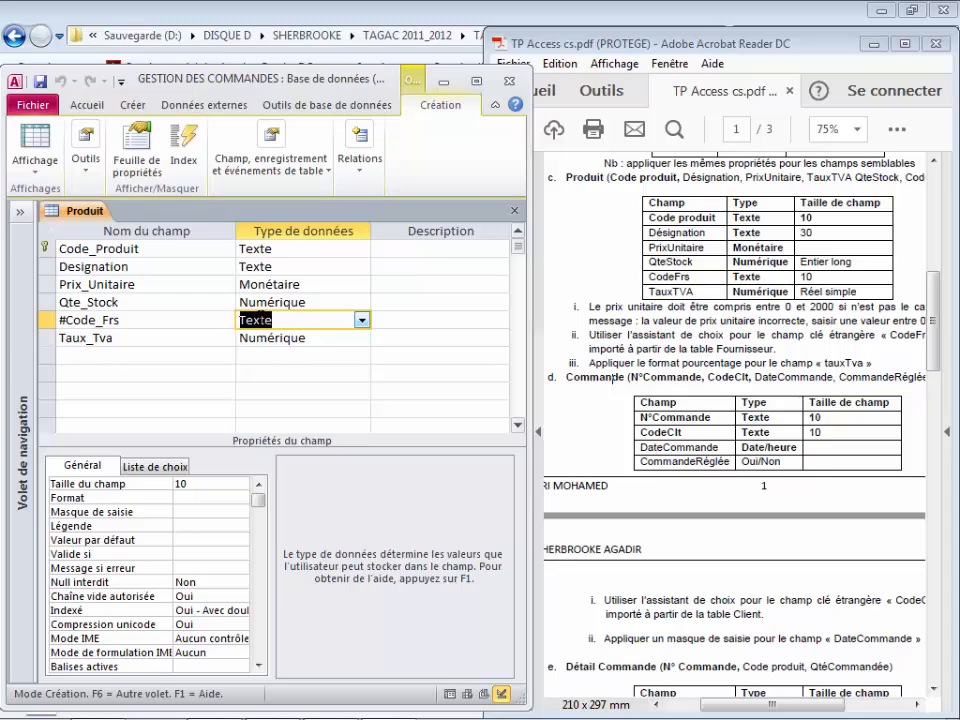
Set the format of the Taux_Tva field to Pourcentage
{"action": "left_click", "coordinate": [570, 368]}
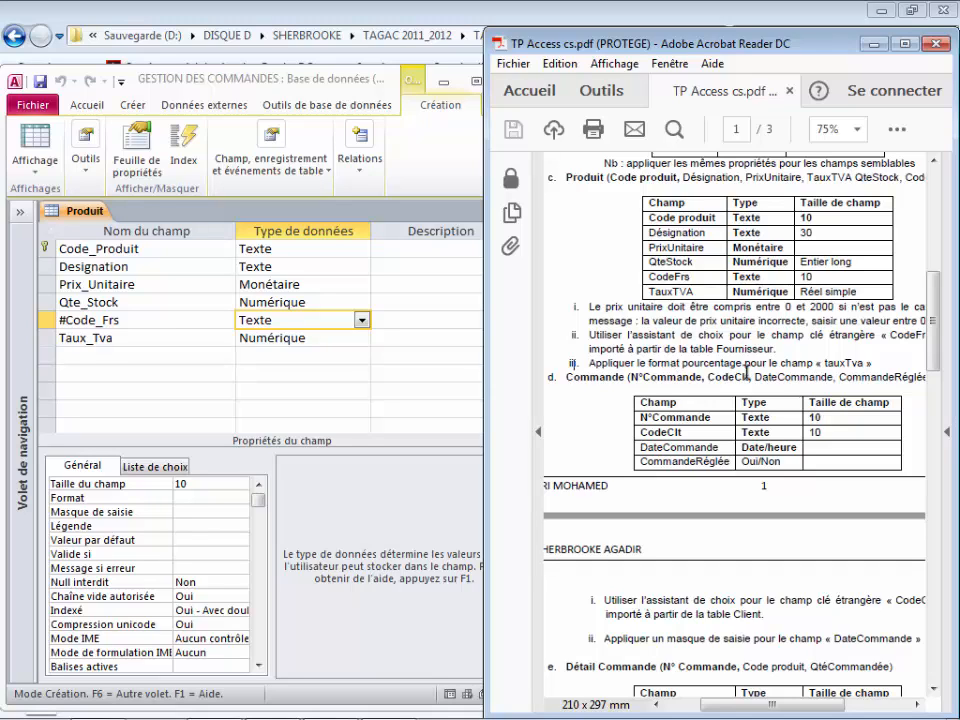
{"action": "left_click", "coordinate": [194, 340]}
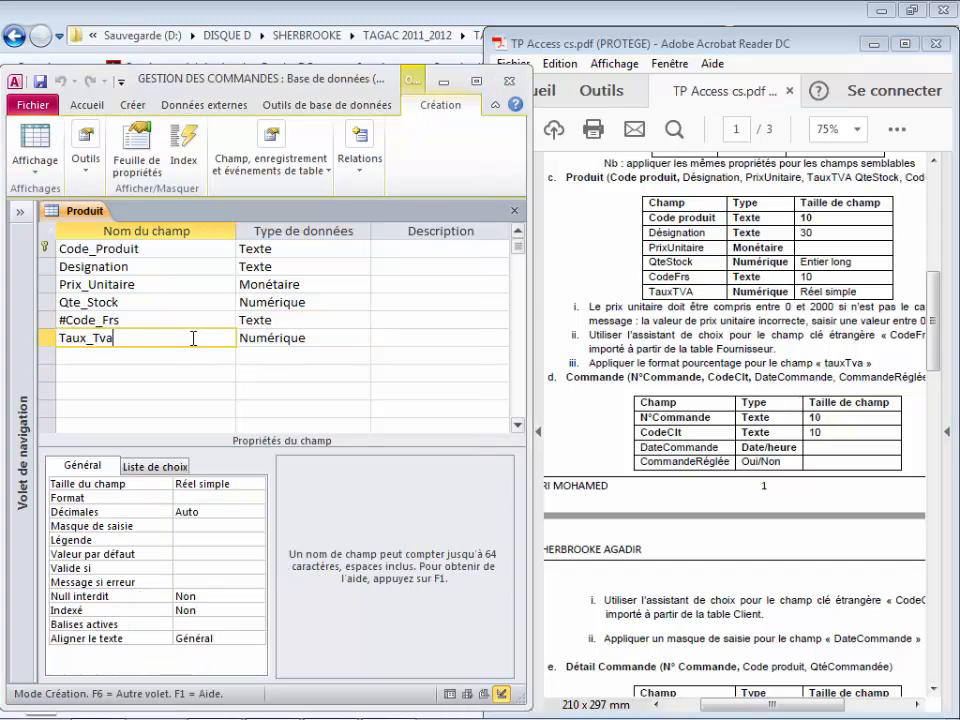
{"action": "left_click", "coordinate": [121, 498]}
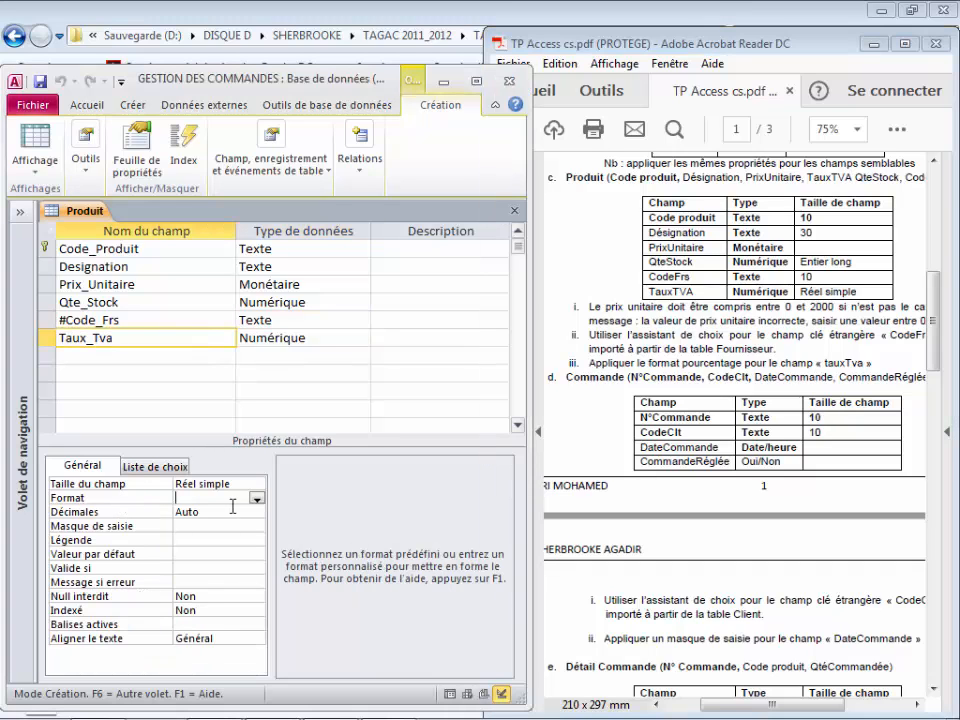
{"action": "left_click", "coordinate": [257, 499]}
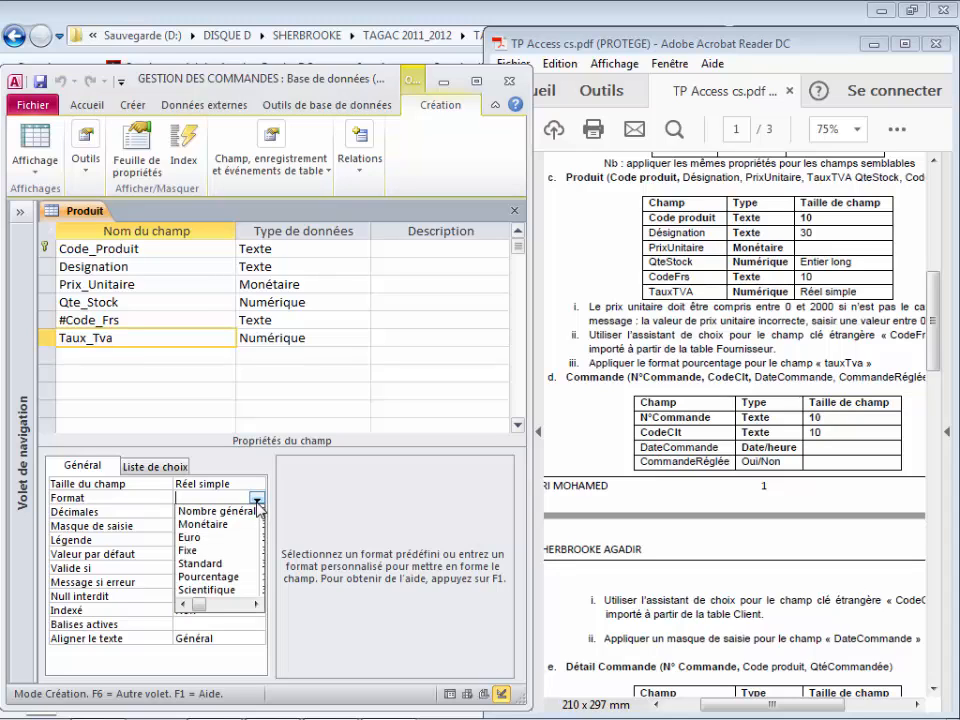
{"action": "left_click", "coordinate": [240, 577]}
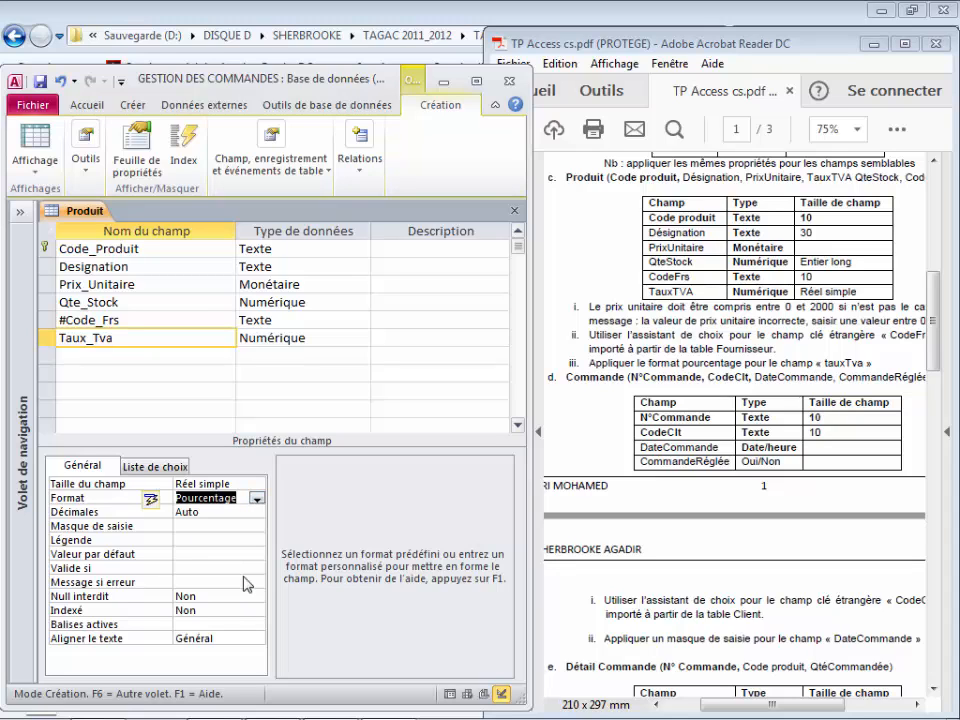
Set Taux_Tva's decimal places to 2, and save and close the Produit table
{"action": "left_click", "coordinate": [245, 513]}
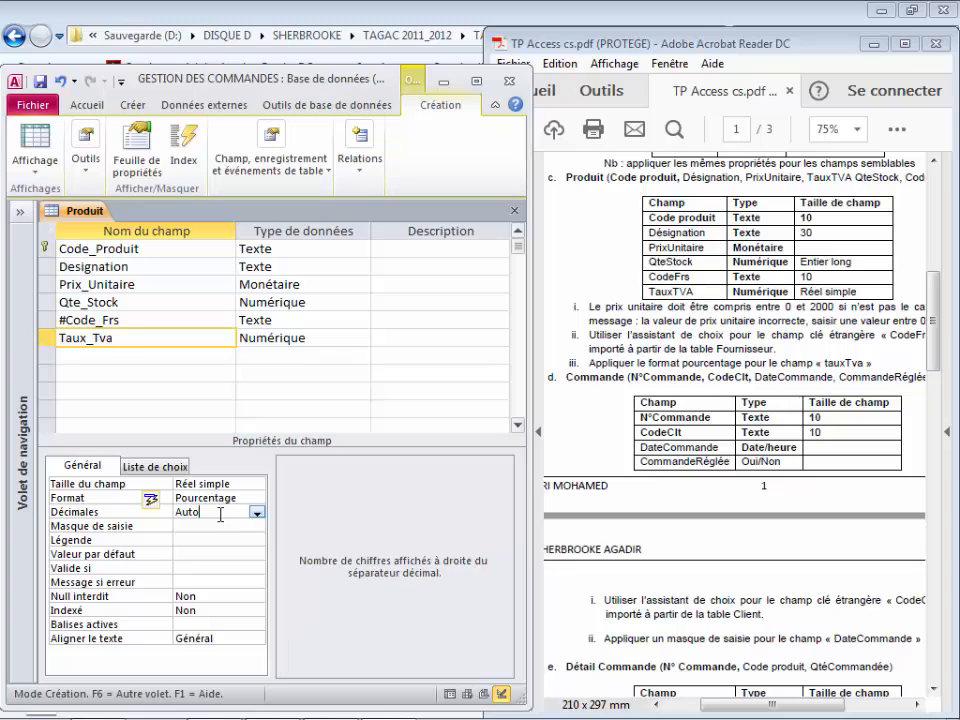
{"action": "left_click", "coordinate": [257, 512]}
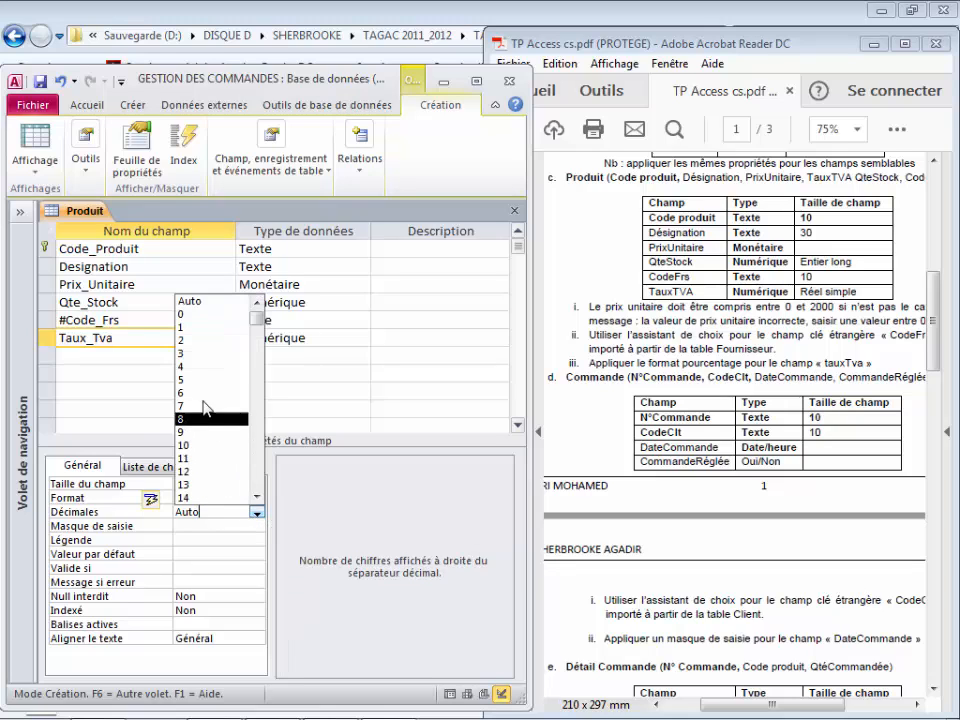
{"action": "left_click", "coordinate": [203, 341]}
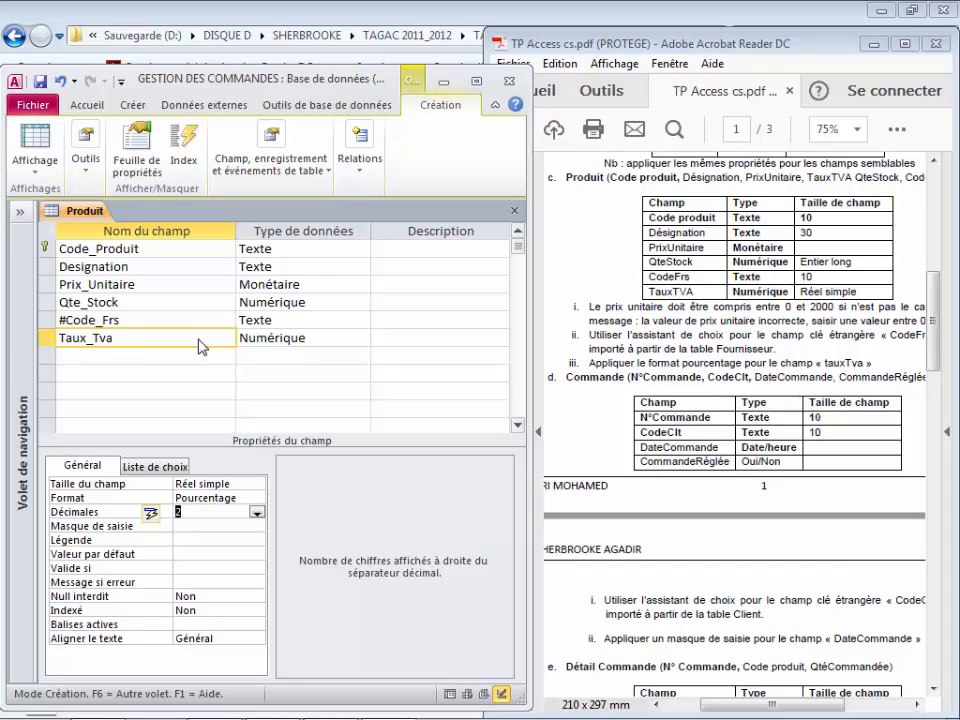
{"action": "left_click", "coordinate": [42, 80]}
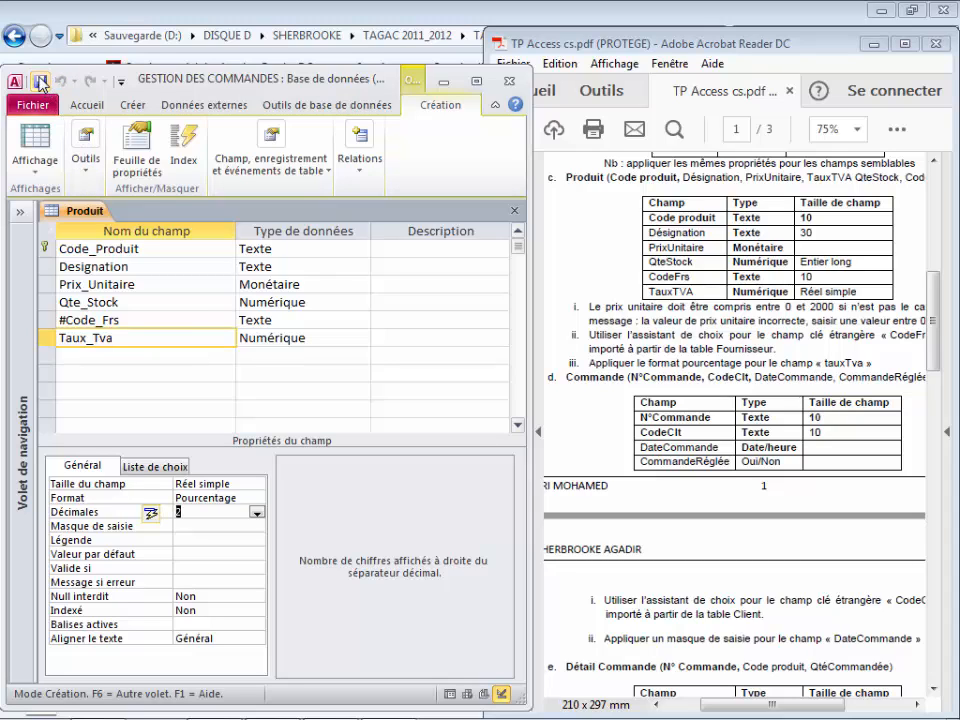
{"action": "left_click", "coordinate": [513, 213]}
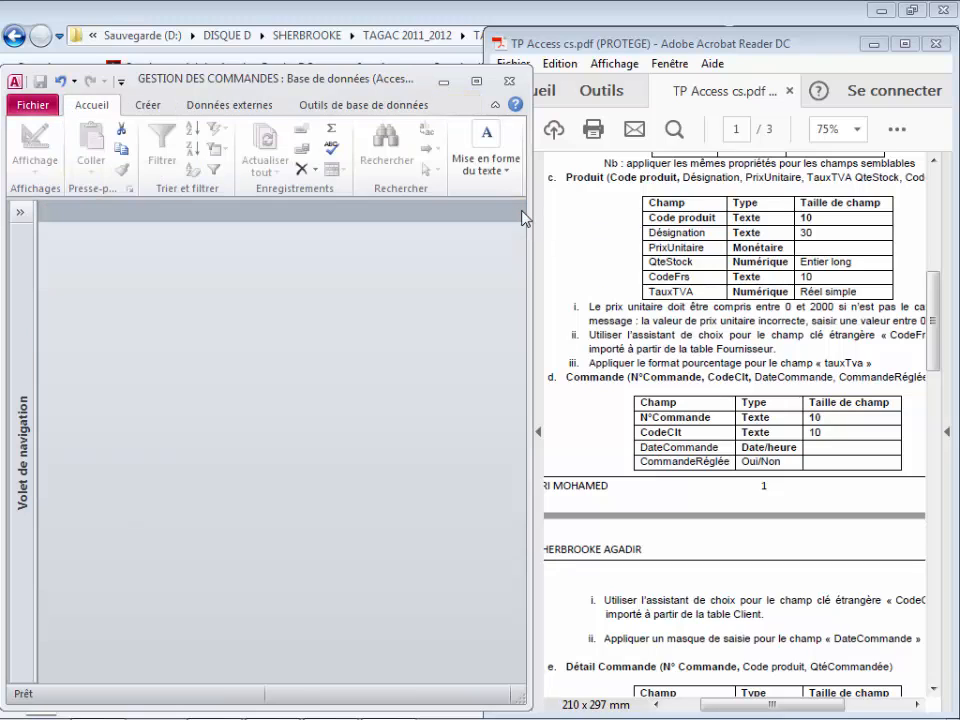
Show the Commande table specification in the widened PDF window, and create a new blank table in the maximized Access window
{"action": "left_click", "coordinate": [608, 428]}
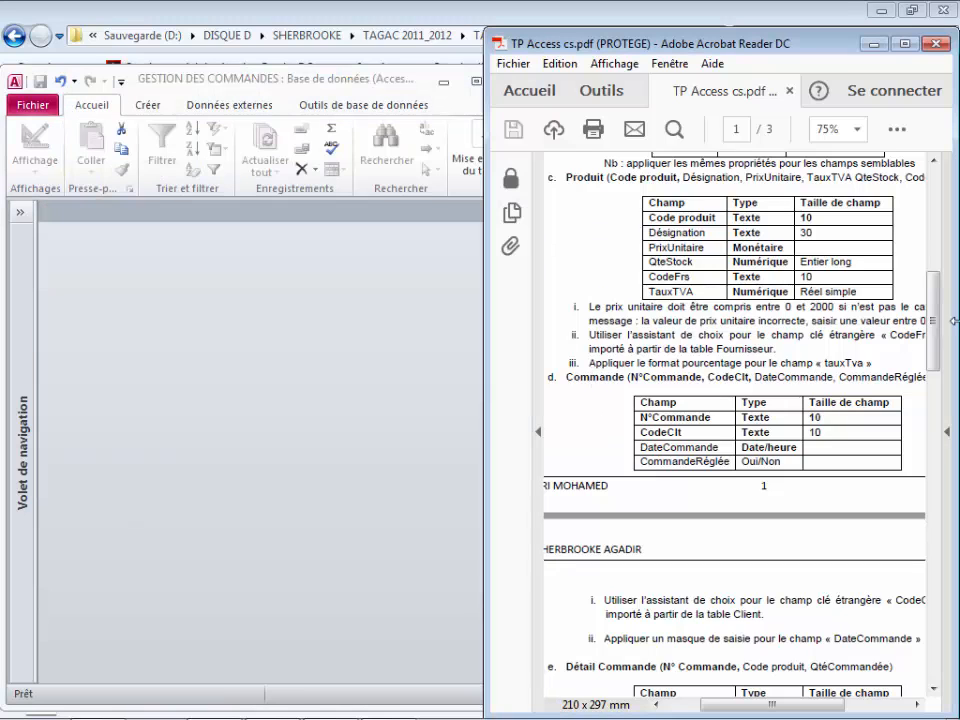
{"action": "left_click_drag", "start_coordinate": [934, 322], "coordinate": [945, 400]}
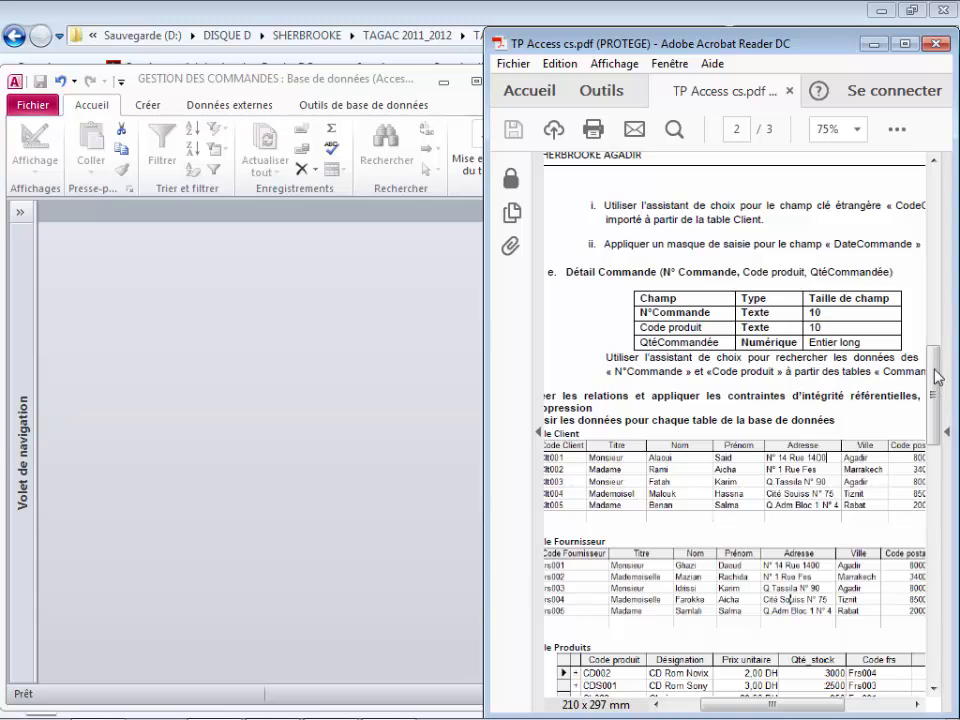
{"action": "left_click_drag", "start_coordinate": [936, 373], "coordinate": [932, 314]}
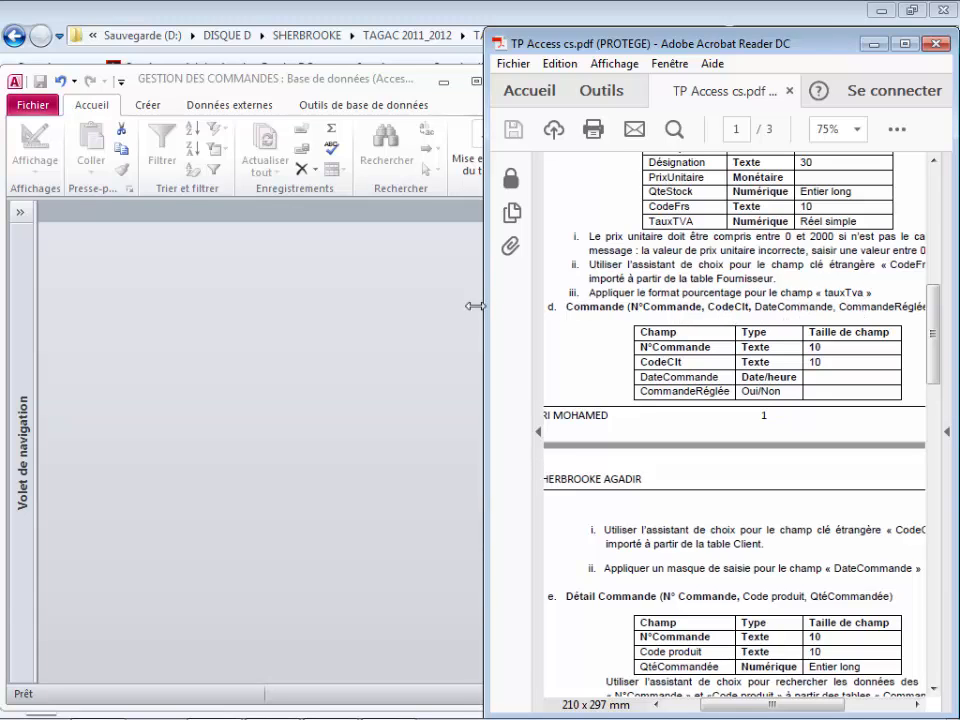
{"action": "left_click_drag", "start_coordinate": [486, 303], "coordinate": [436, 301]}
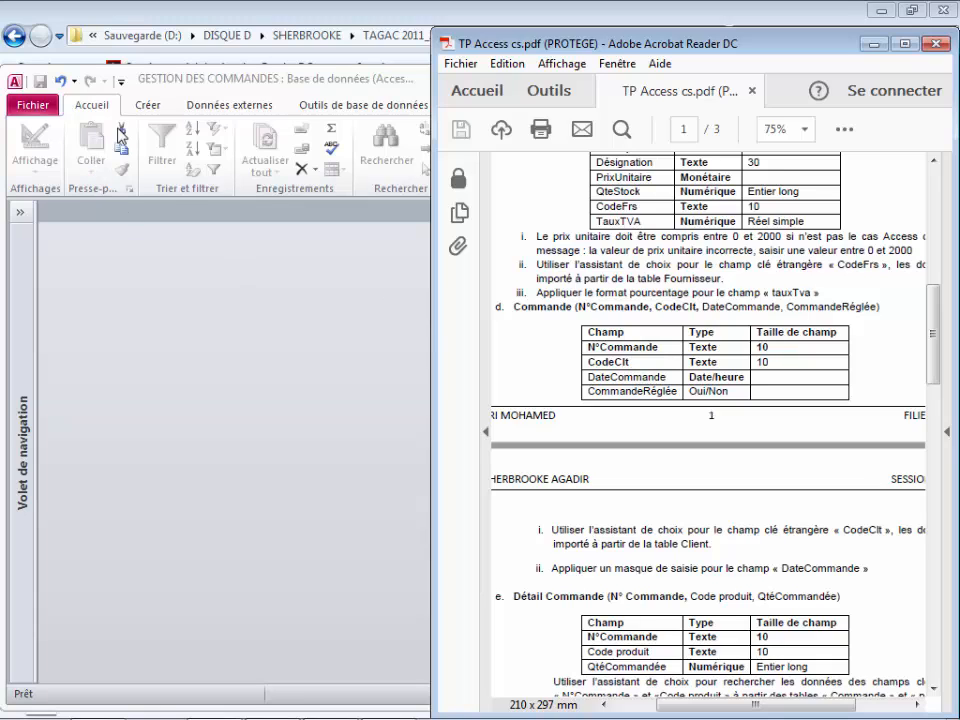
{"action": "left_click", "coordinate": [145, 112]}
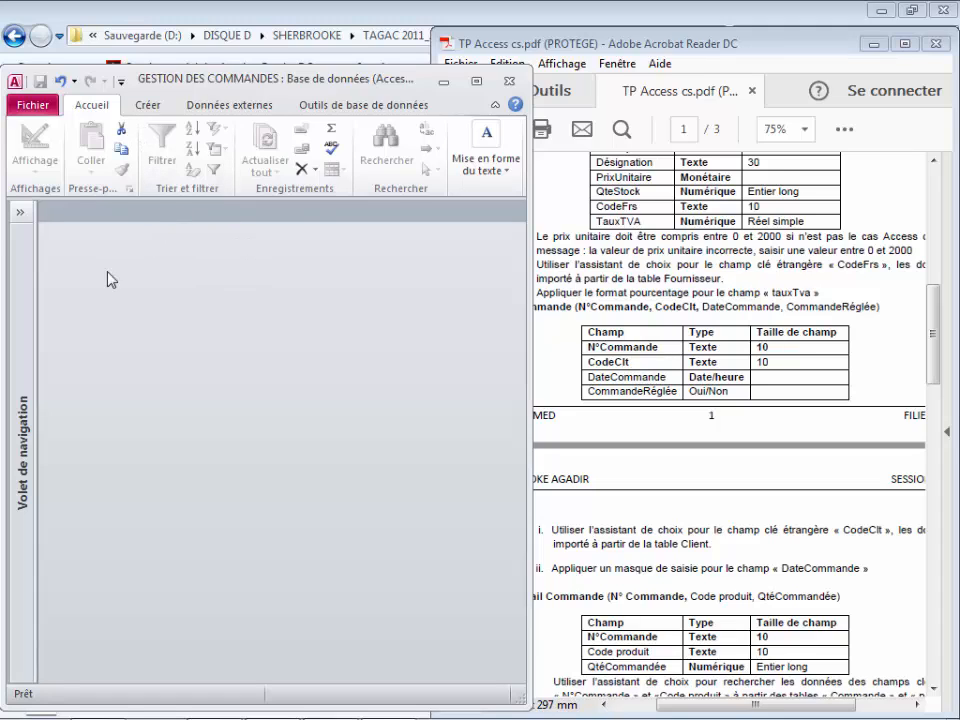
{"action": "left_click", "coordinate": [477, 81]}
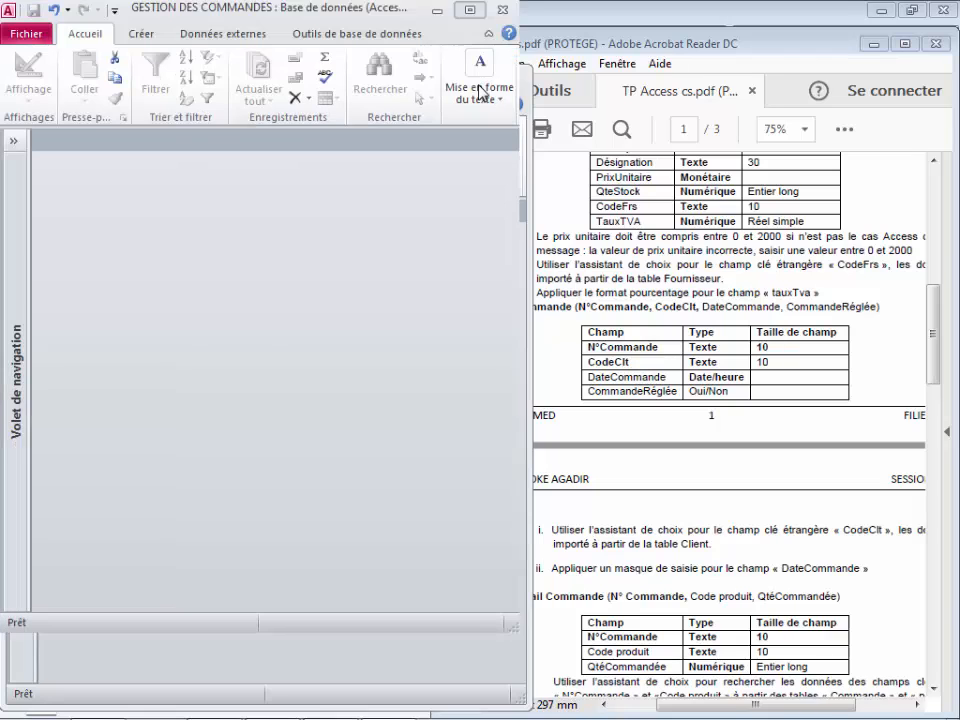
{"action": "left_click", "coordinate": [140, 36]}
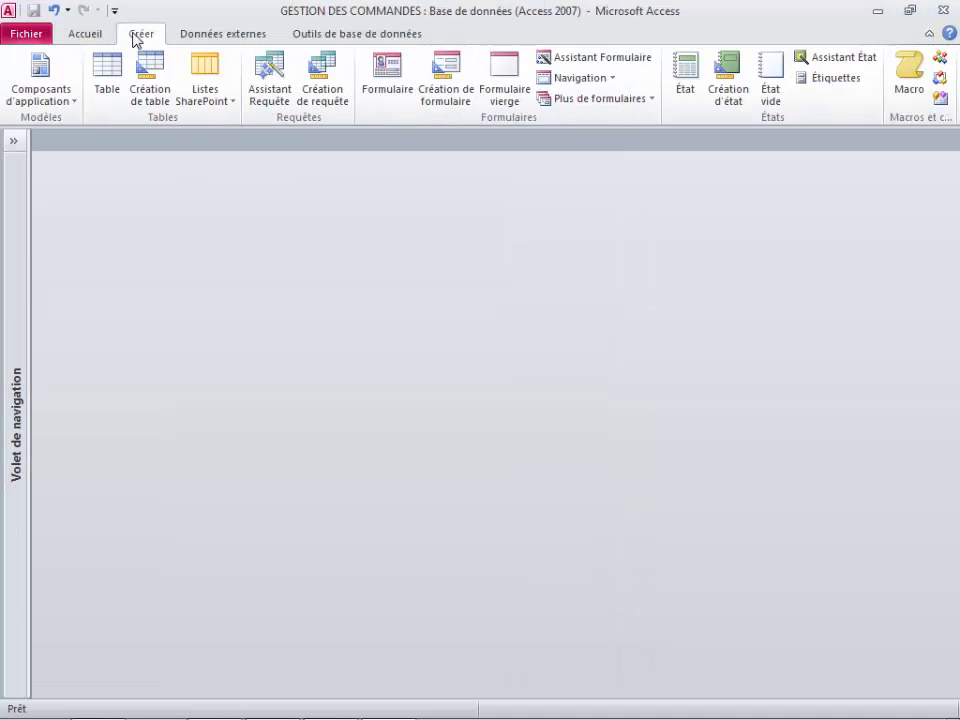
{"action": "left_click", "coordinate": [108, 80]}
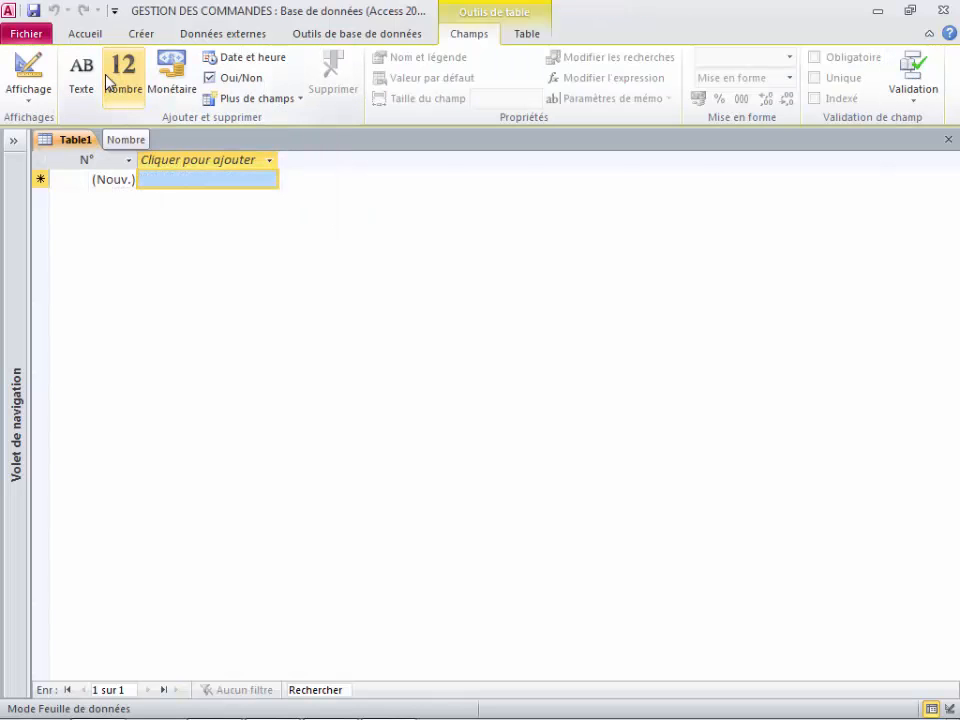
Switch the new table to design view (Mode Création), saving it under the name Commande
{"action": "left_click", "coordinate": [29, 95]}
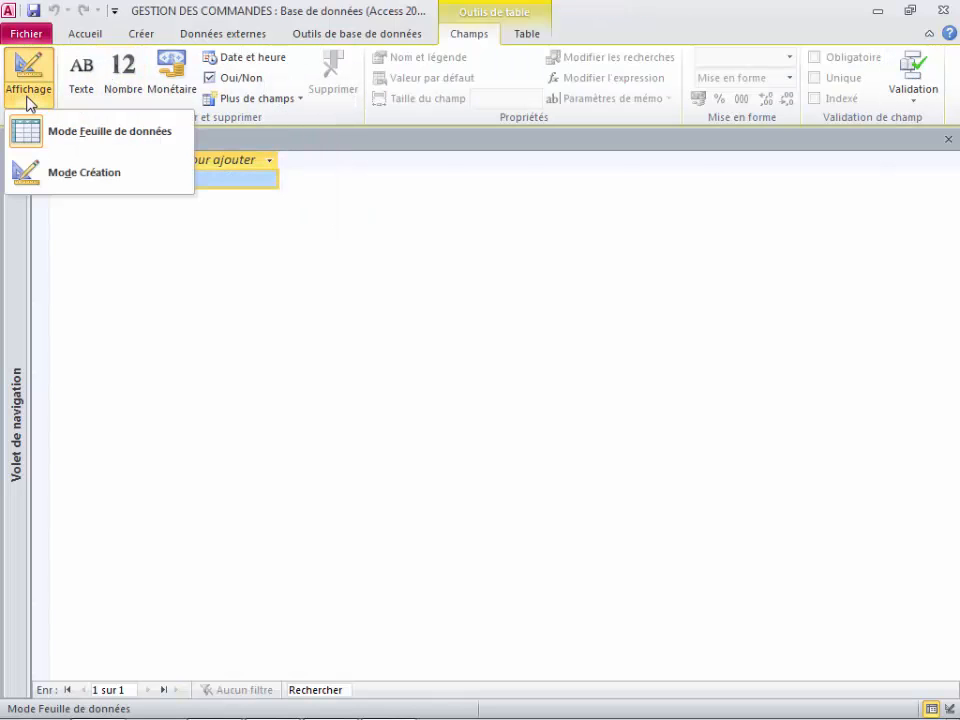
{"action": "left_click", "coordinate": [58, 178]}
{"action": "key", "text": "BackSpace"}
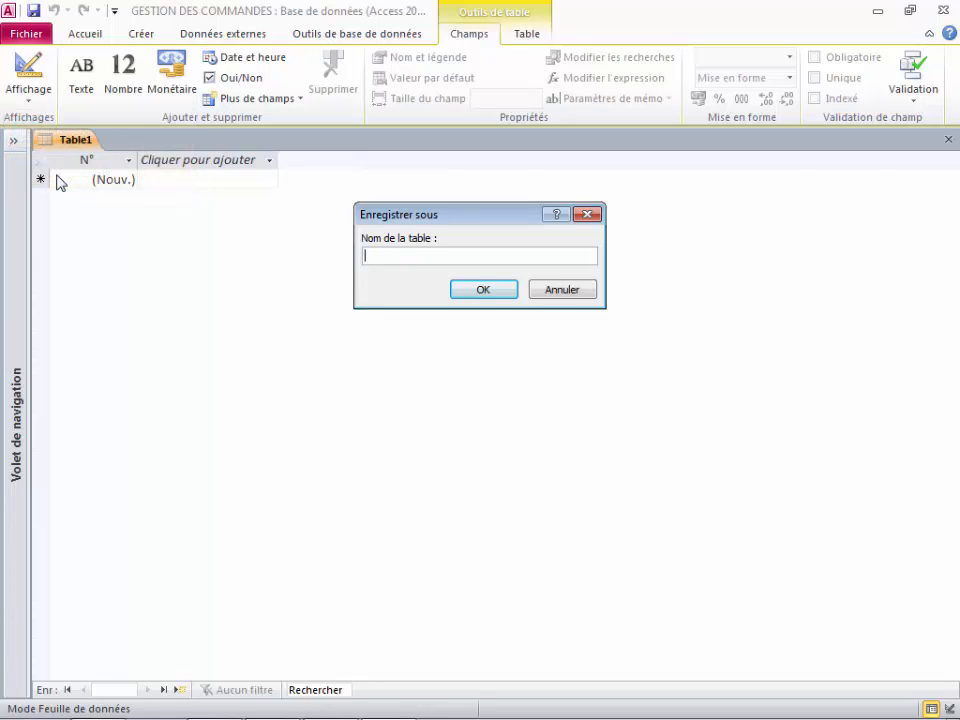
{"action": "type", "text": "Commande"}
{"action": "left_click", "coordinate": [465, 288]}
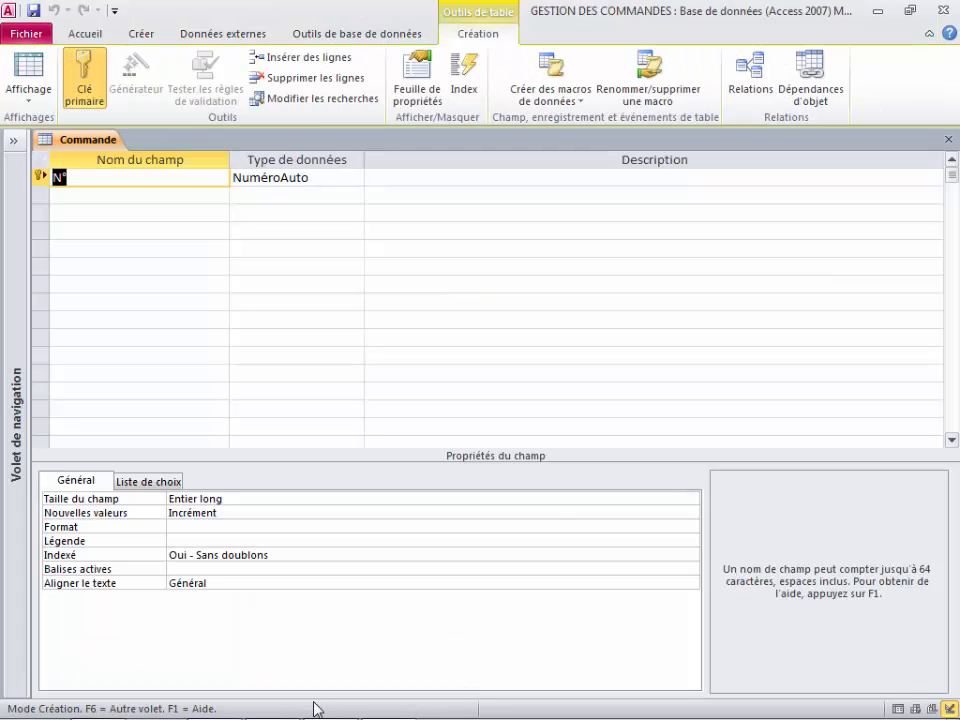
Check the Commande specification in the PDF and rename the table's primary key field to NumCommande
{"action": "mouse_move", "coordinate": [313, 710]}
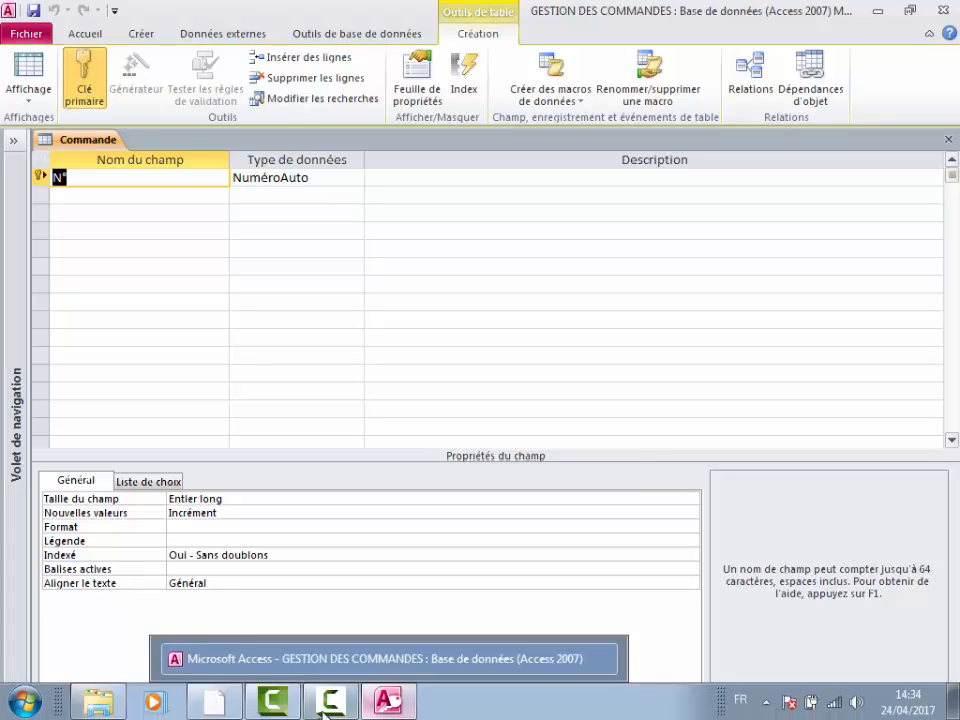
{"action": "left_click", "coordinate": [221, 711]}
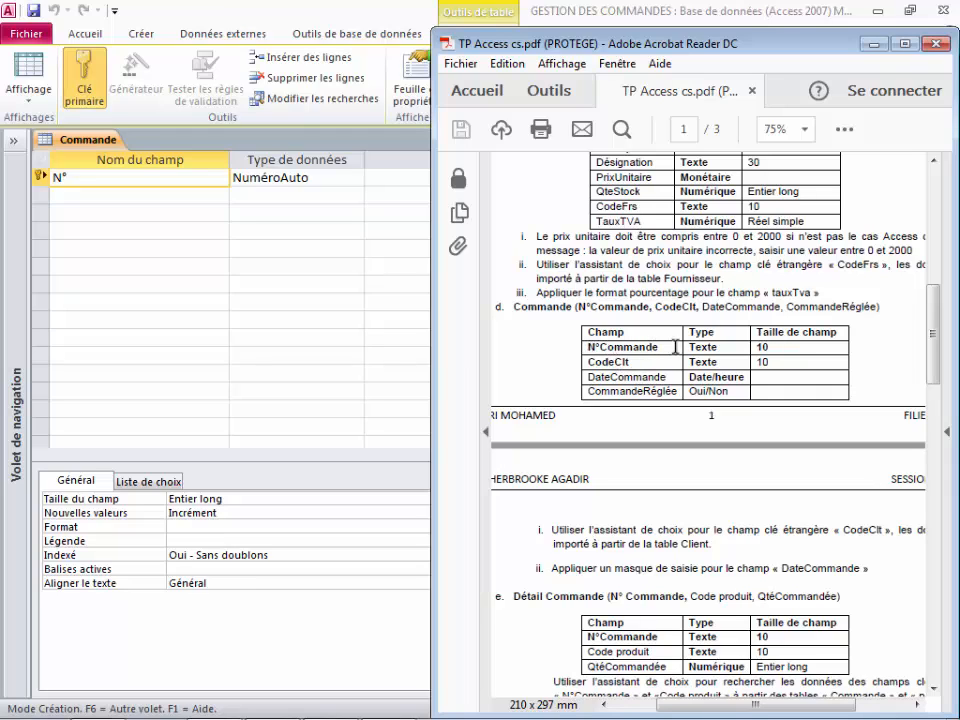
{"action": "left_click", "coordinate": [93, 176]}
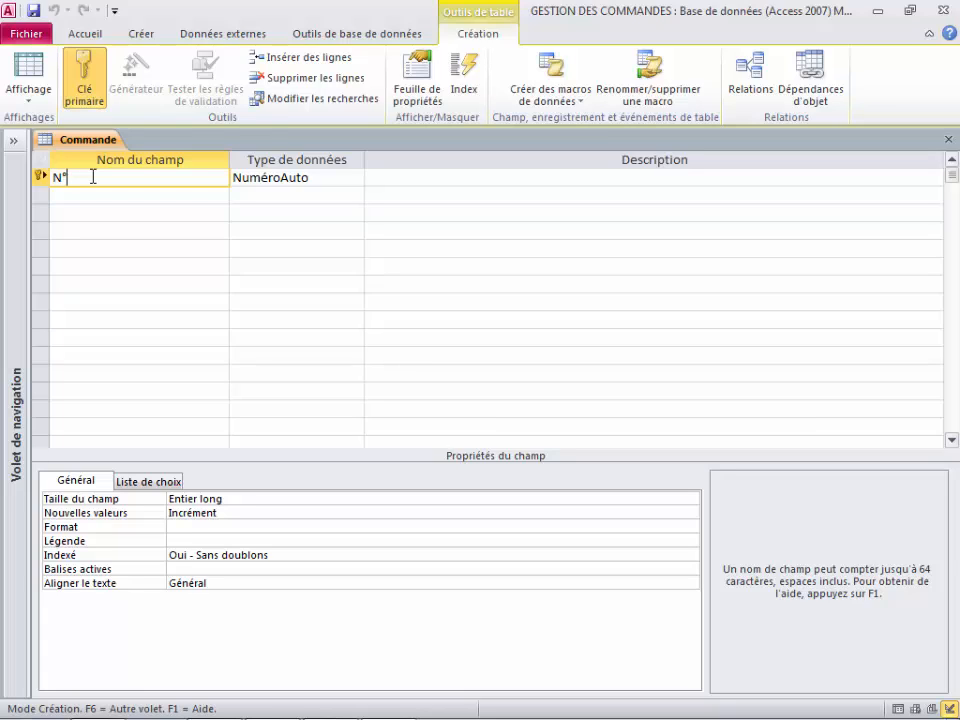
{"action": "key", "text": "BackSpace"}
{"action": "type", "text": "umCommande"}
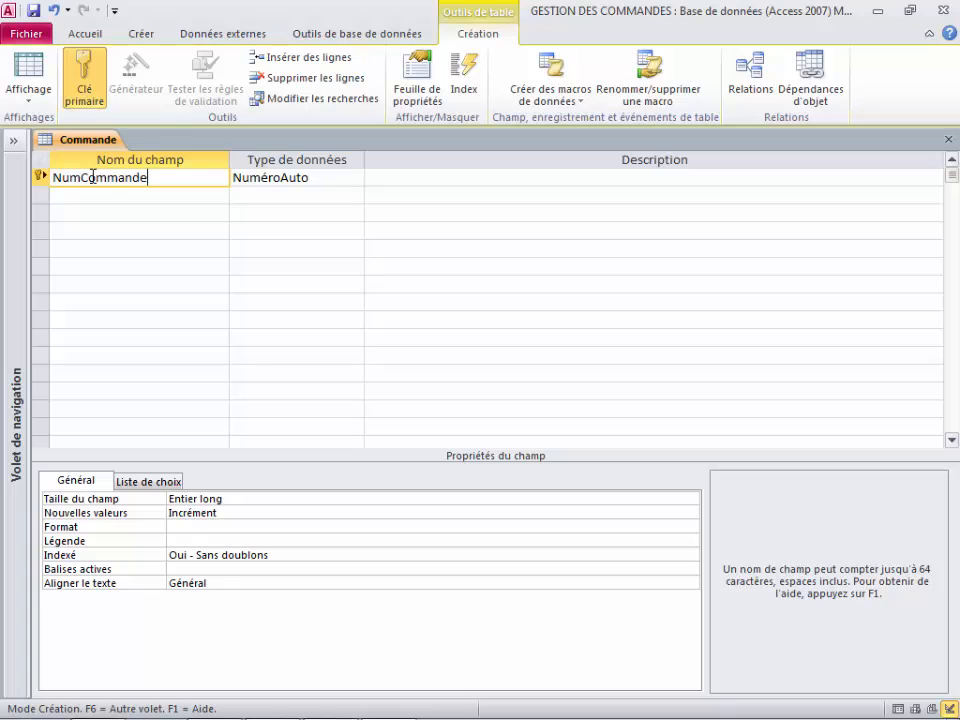
Set NumCommande's data type to Texte with a field size of 10
{"action": "left_click", "coordinate": [290, 177]}
{"action": "double_click", "coordinate": [290, 177]}
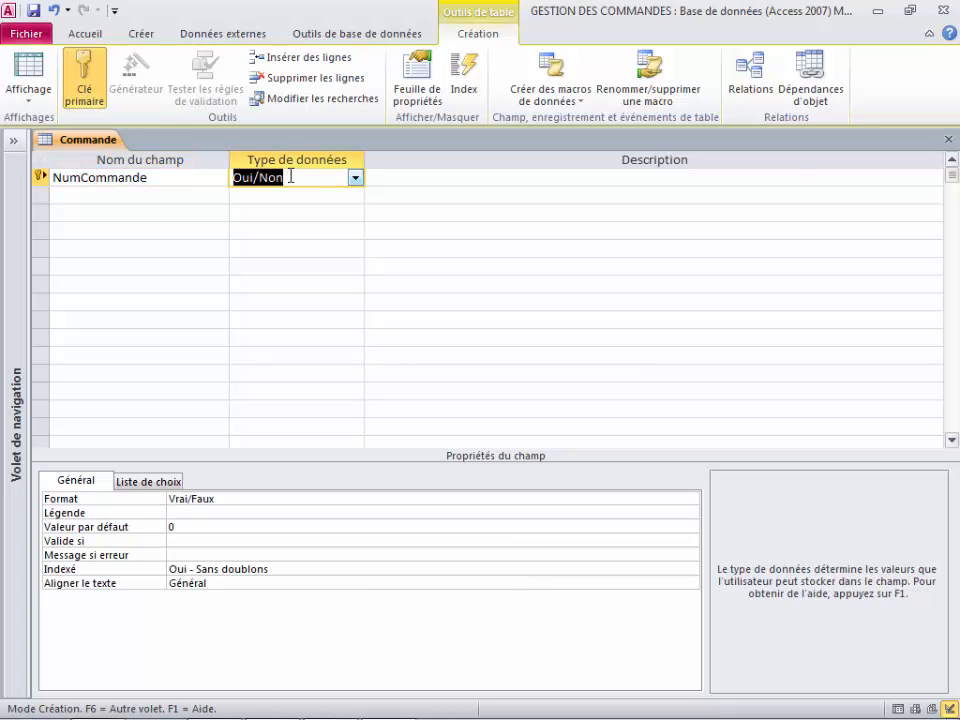
{"action": "type", "text": "texte"}
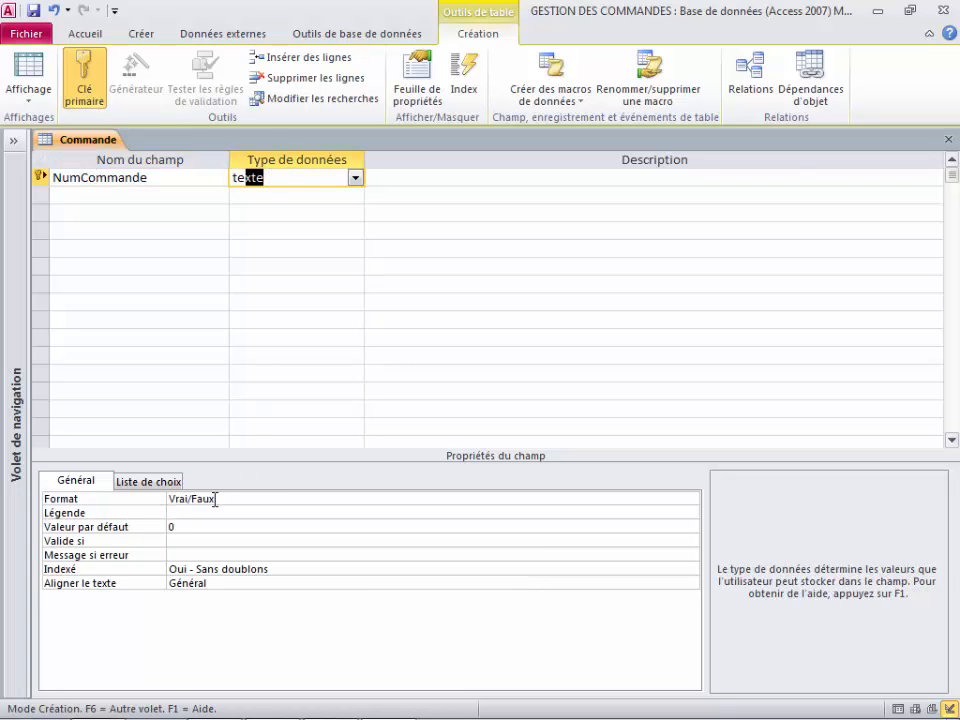
{"action": "left_click", "coordinate": [202, 498]}
{"action": "key", "text": "BackSpace"}
{"action": "key", "text": "BackSpace"}
{"action": "key", "text": "BackSpace"}
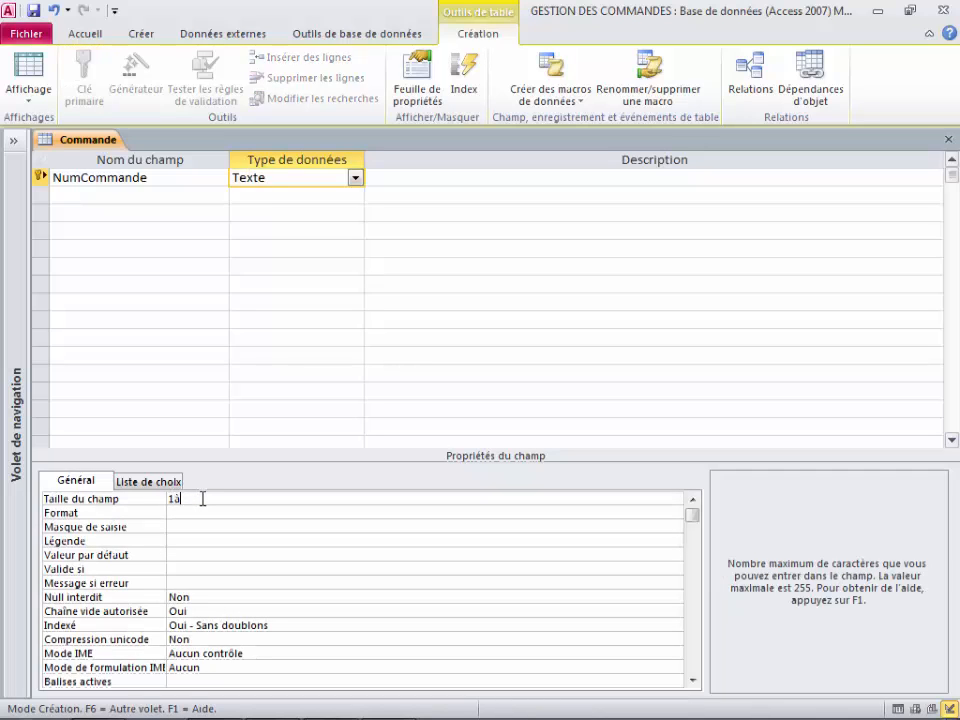
{"action": "type", "text": "10"}
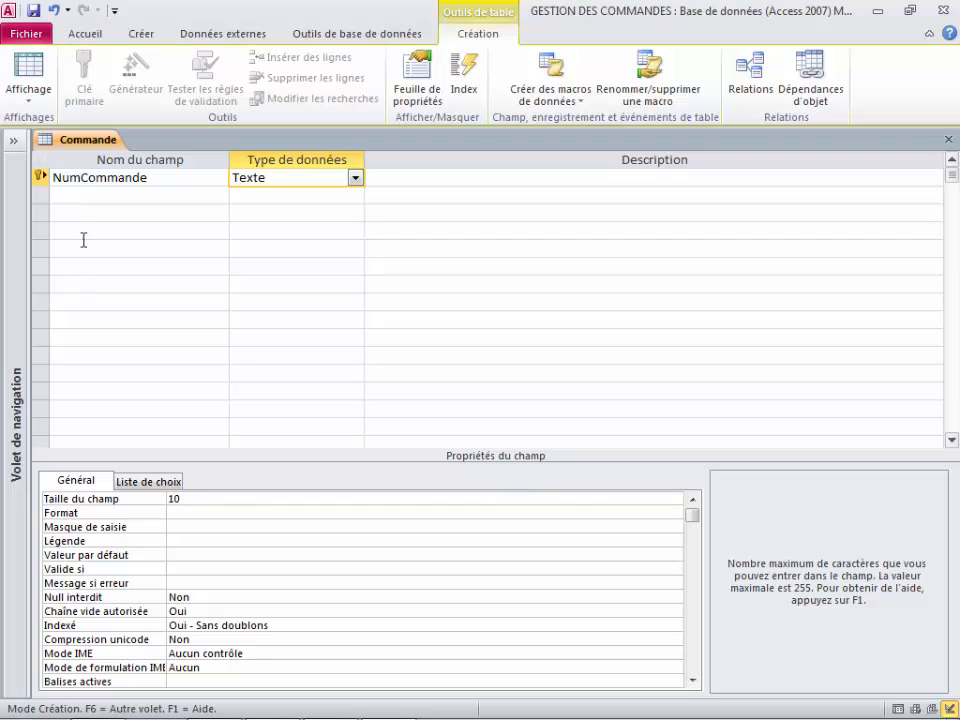
Add the foreign key field #Code_Clt as Texte with a field size of 10
{"action": "left_click", "coordinate": [75, 199]}
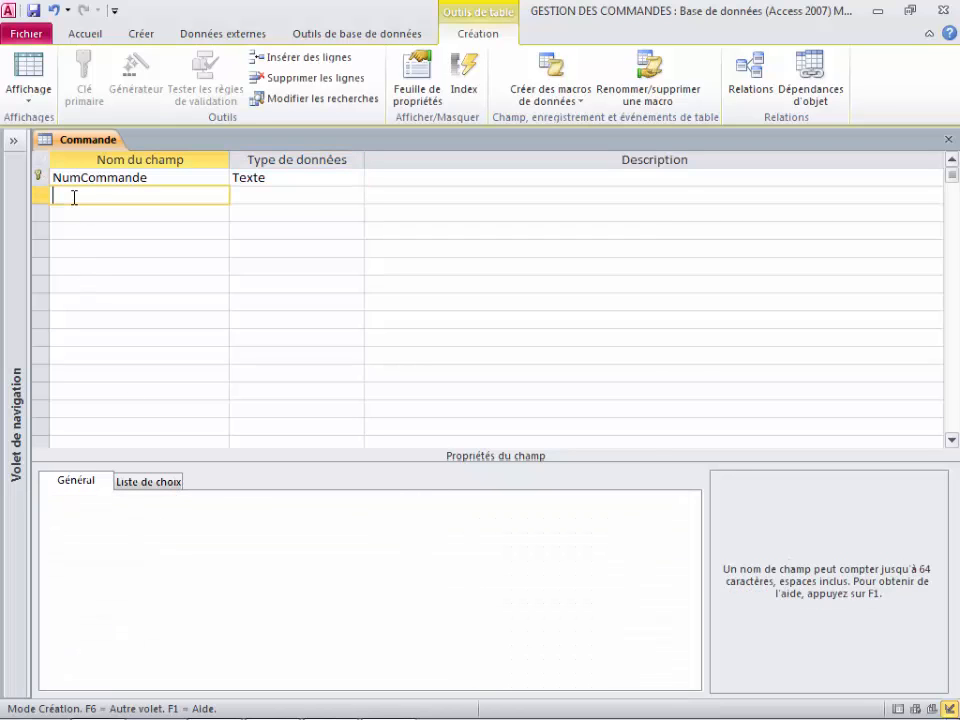
{"action": "type", "text": "Code_Clt"}
{"action": "left_click", "coordinate": [262, 198]}
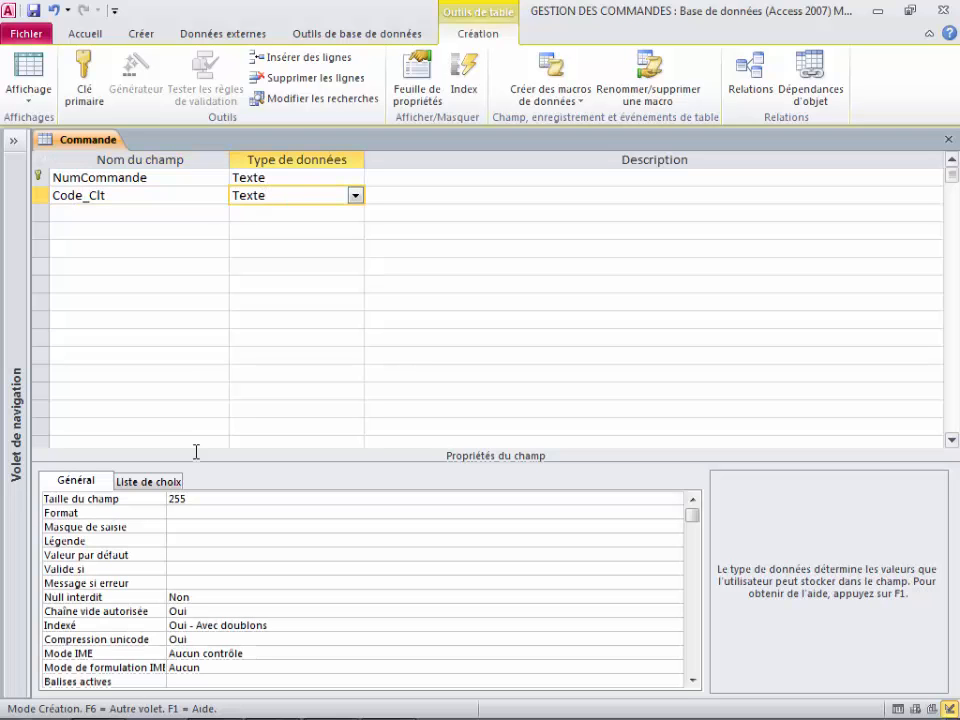
{"action": "double_click", "coordinate": [176, 499]}
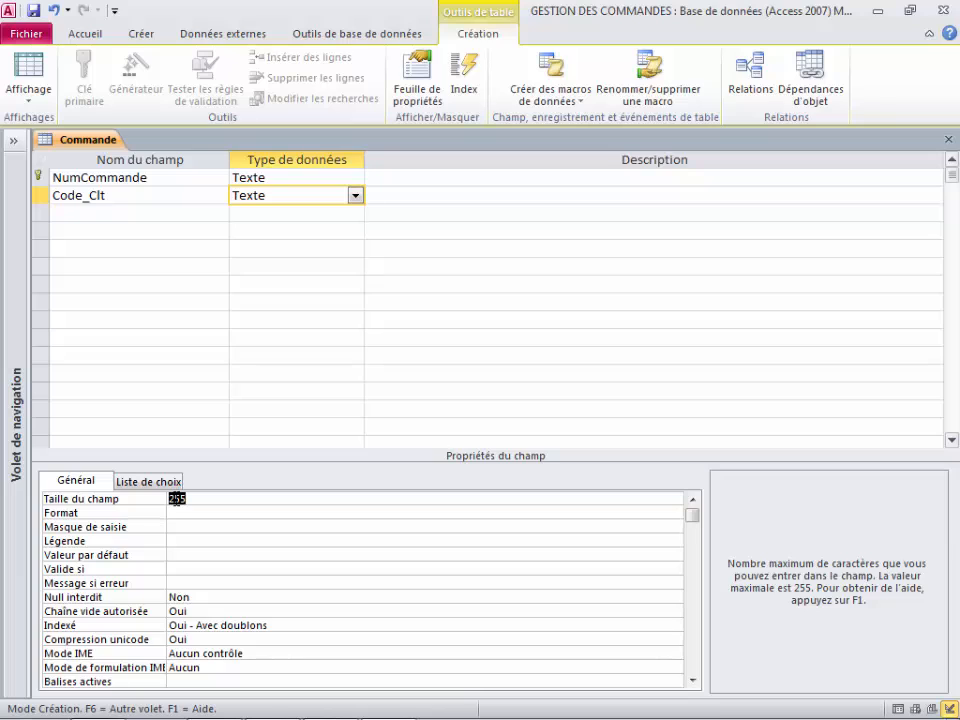
{"action": "type", "text": "10"}
{"action": "left_click", "coordinate": [53, 195]}
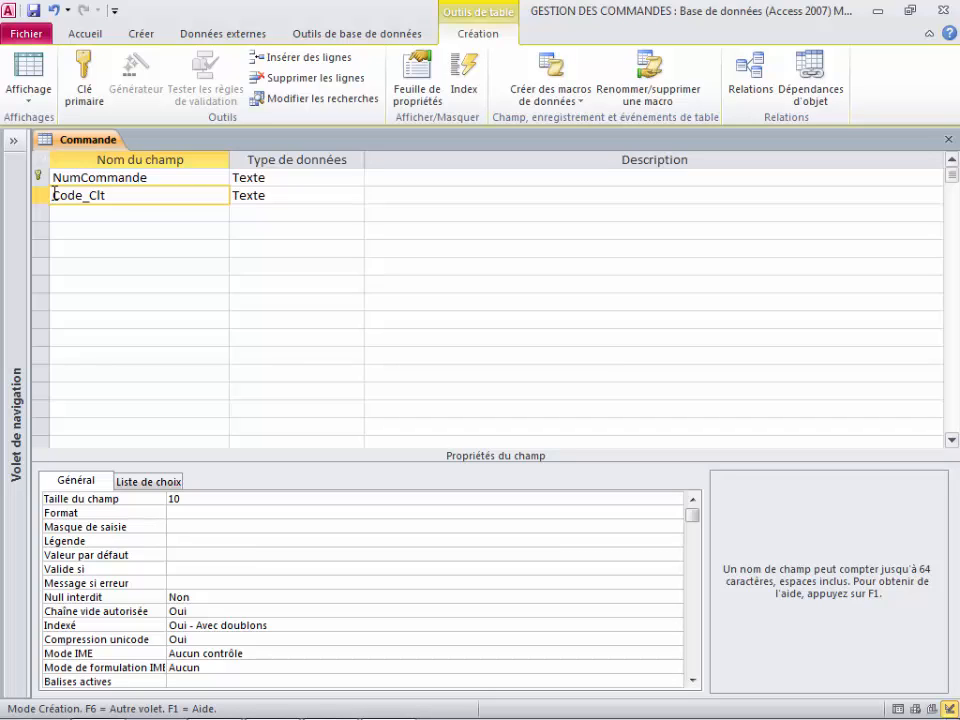
{"action": "type", "text": "#"}
Consult the PDF specification and add a Date_Commande field with the data type Date/Heure
{"action": "mouse_move", "coordinate": [386, 717]}
{"action": "left_click", "coordinate": [213, 703]}
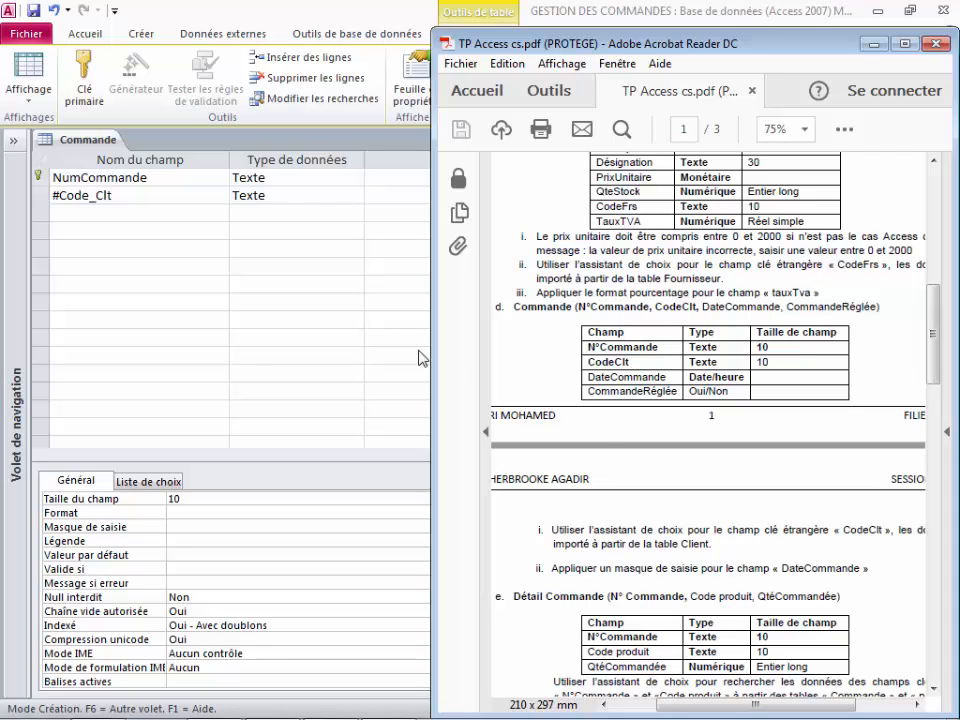
{"action": "left_click", "coordinate": [156, 213]}
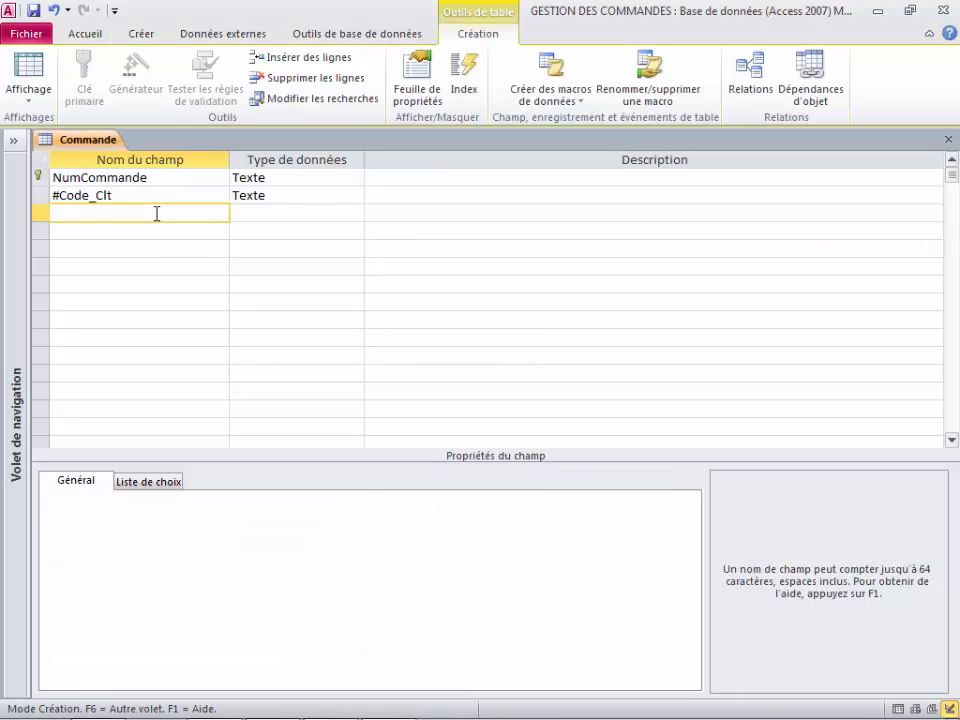
{"action": "type", "text": "Date_Commande"}
{"action": "key", "text": "Tab"}
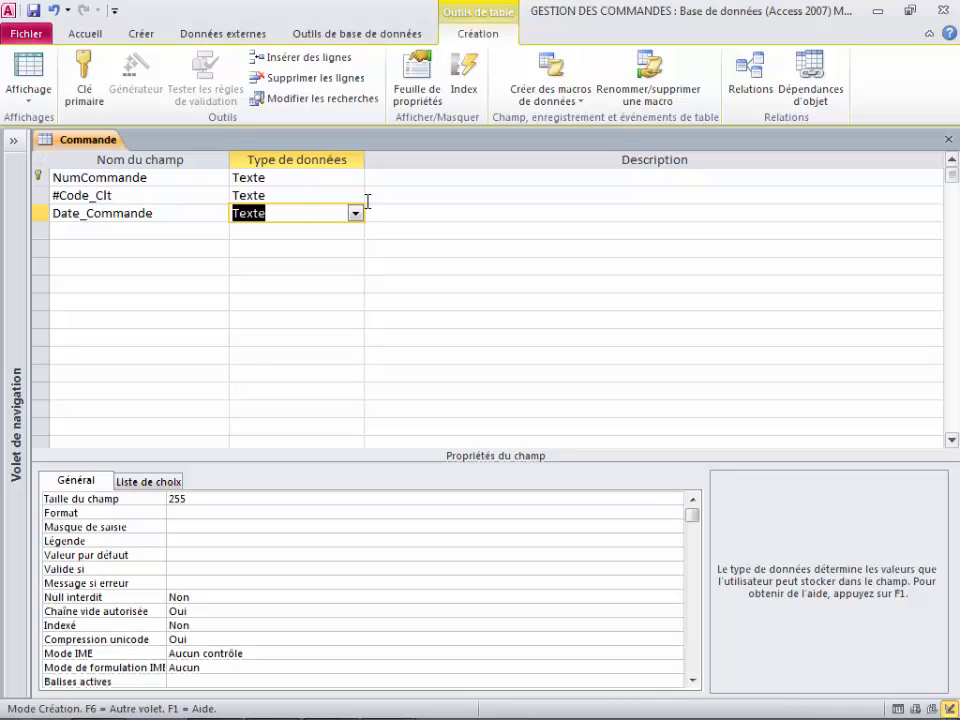
{"action": "left_click", "coordinate": [355, 213]}
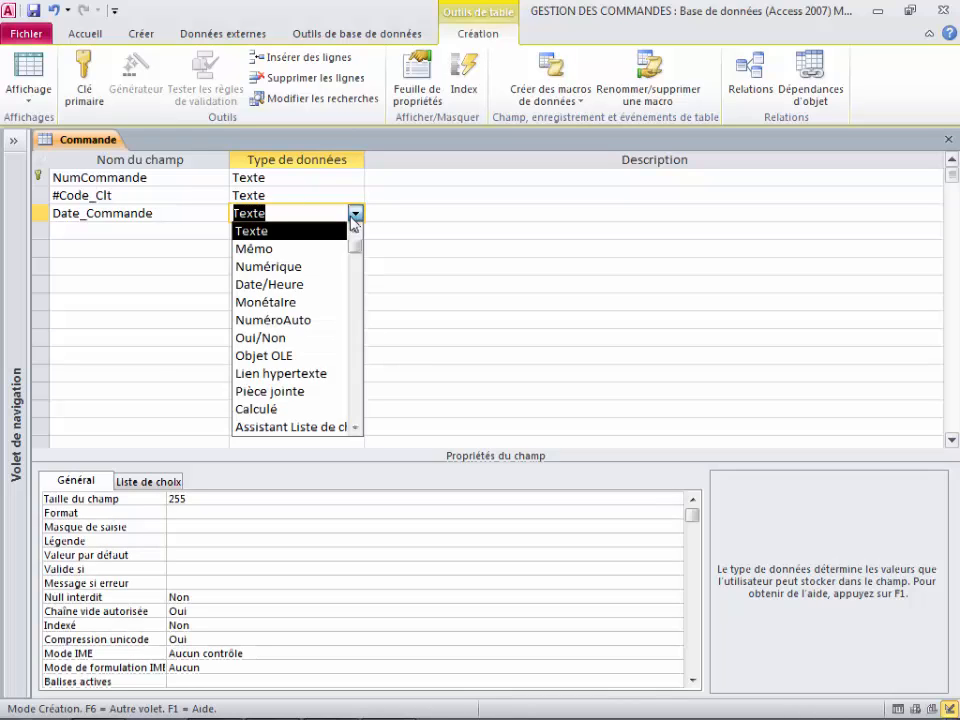
{"action": "left_click", "coordinate": [287, 285]}
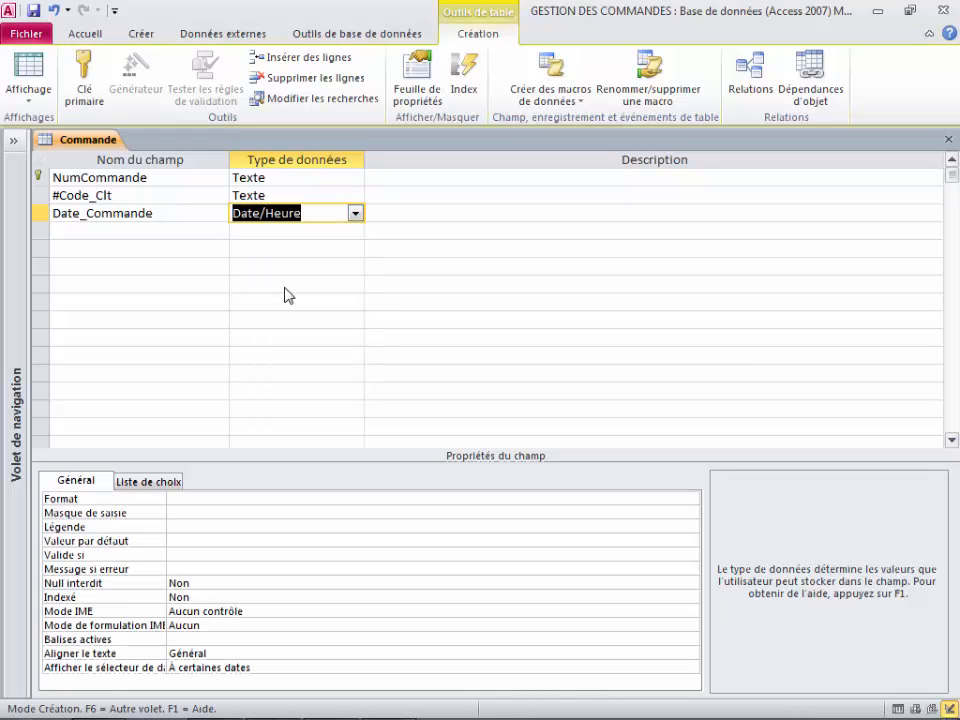
Set the format of the Date_Commande field to Date, abrégé
{"action": "left_click", "coordinate": [195, 497]}
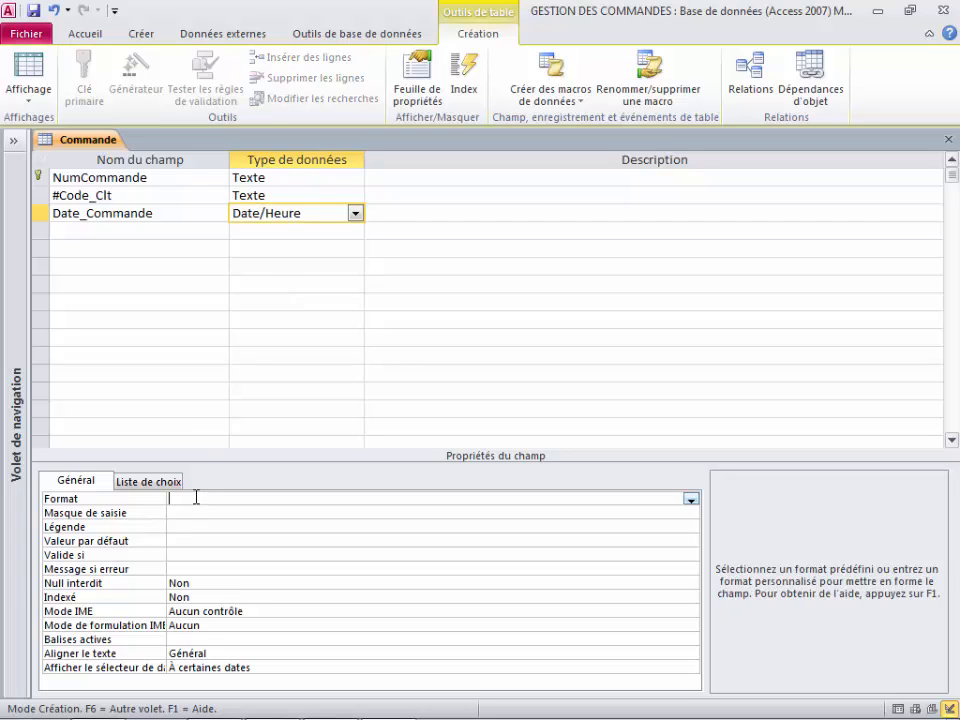
{"action": "left_click", "coordinate": [691, 500]}
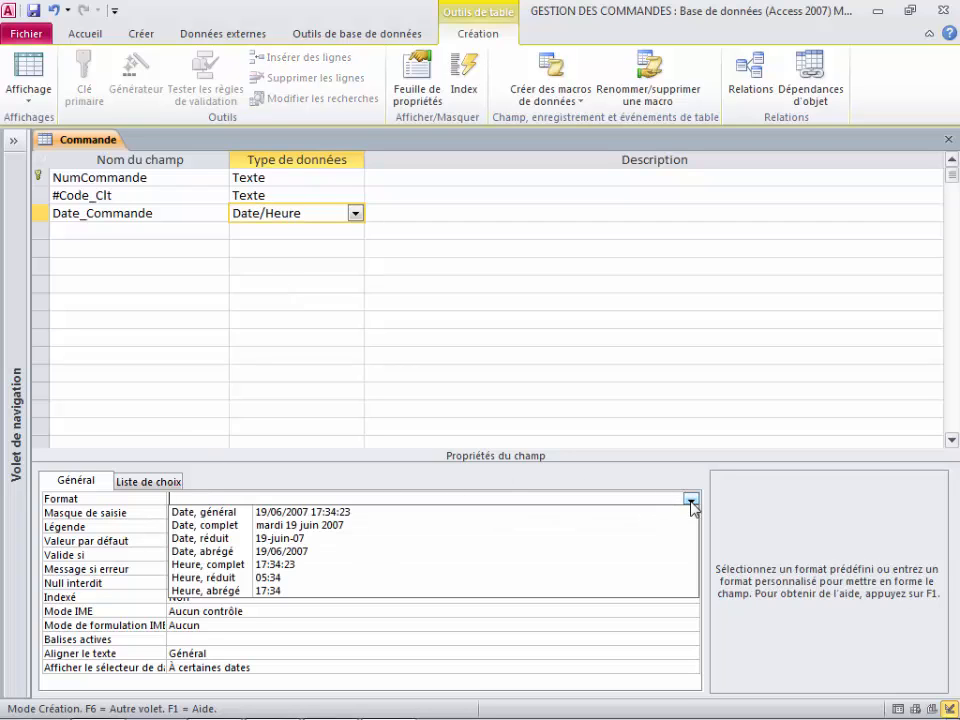
{"action": "left_click", "coordinate": [496, 552]}
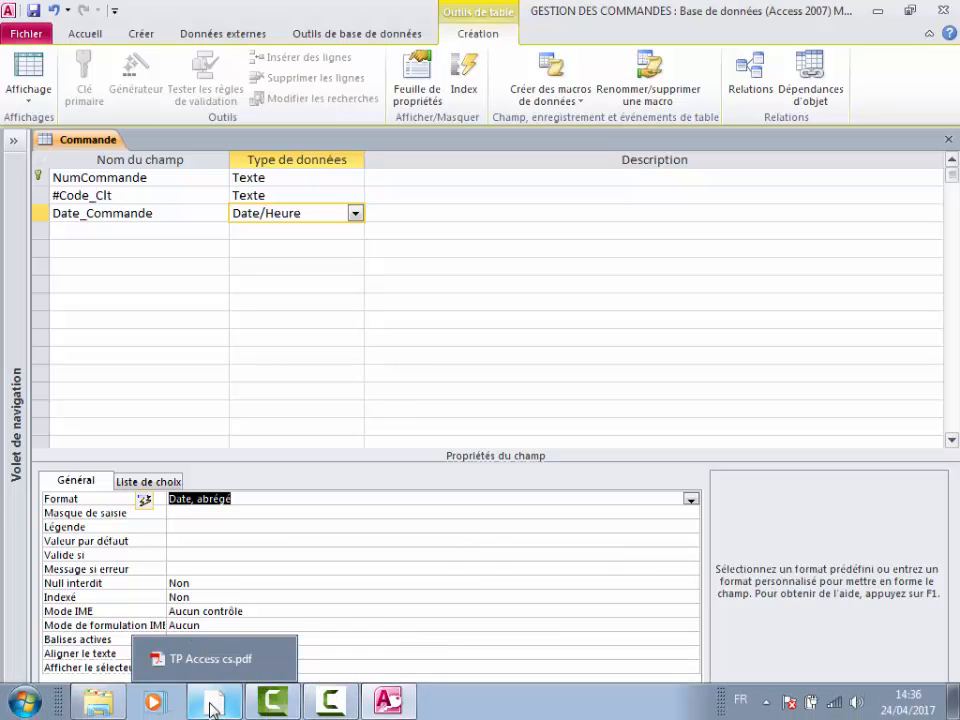
Consult the PDF specification again and add a Commande_Reglee field with the data type Oui/Non
{"action": "left_click", "coordinate": [213, 708]}
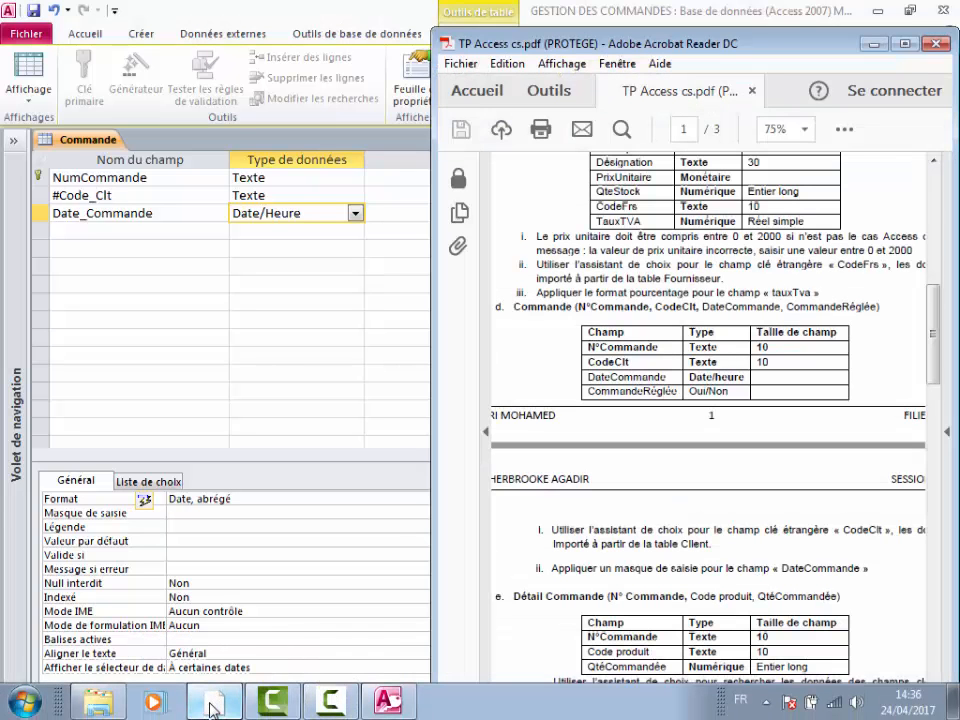
{"action": "left_click", "coordinate": [89, 228]}
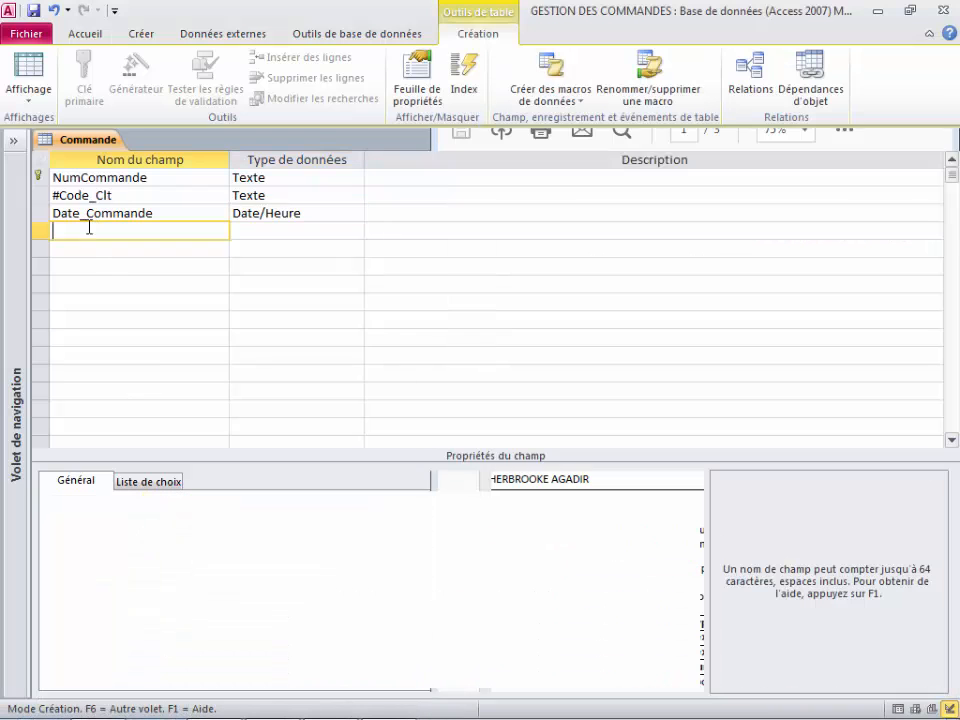
{"action": "type", "text": "Comm"}
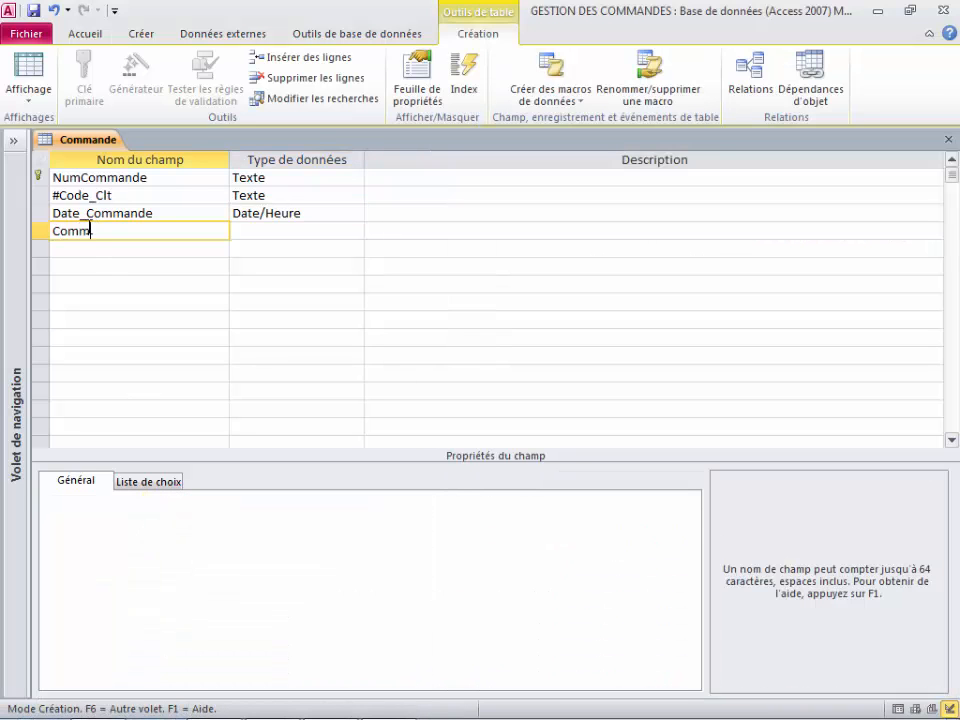
{"action": "type", "text": "ande_Regl"}
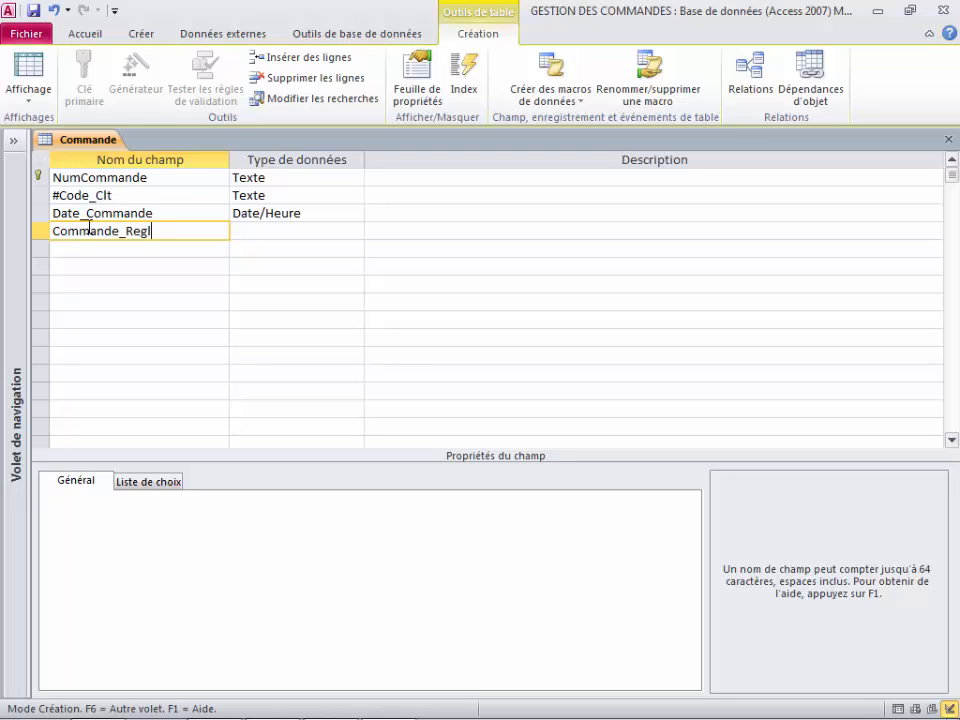
{"action": "type", "text": "ee"}
{"action": "key", "text": "Return"}
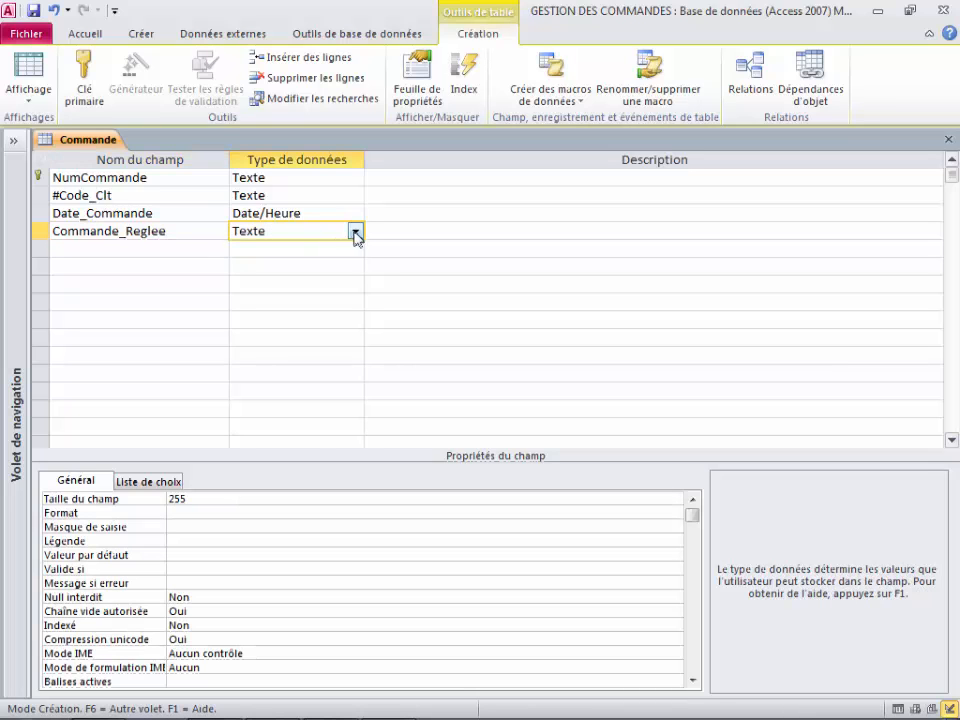
{"action": "left_click", "coordinate": [355, 232]}
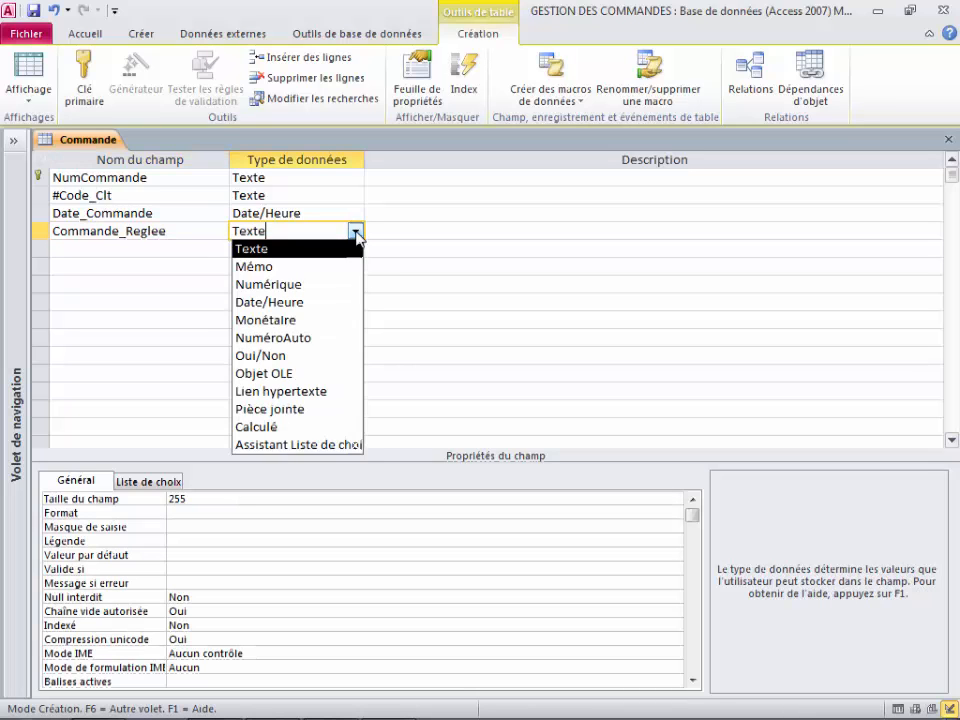
{"action": "left_click", "coordinate": [297, 357]}
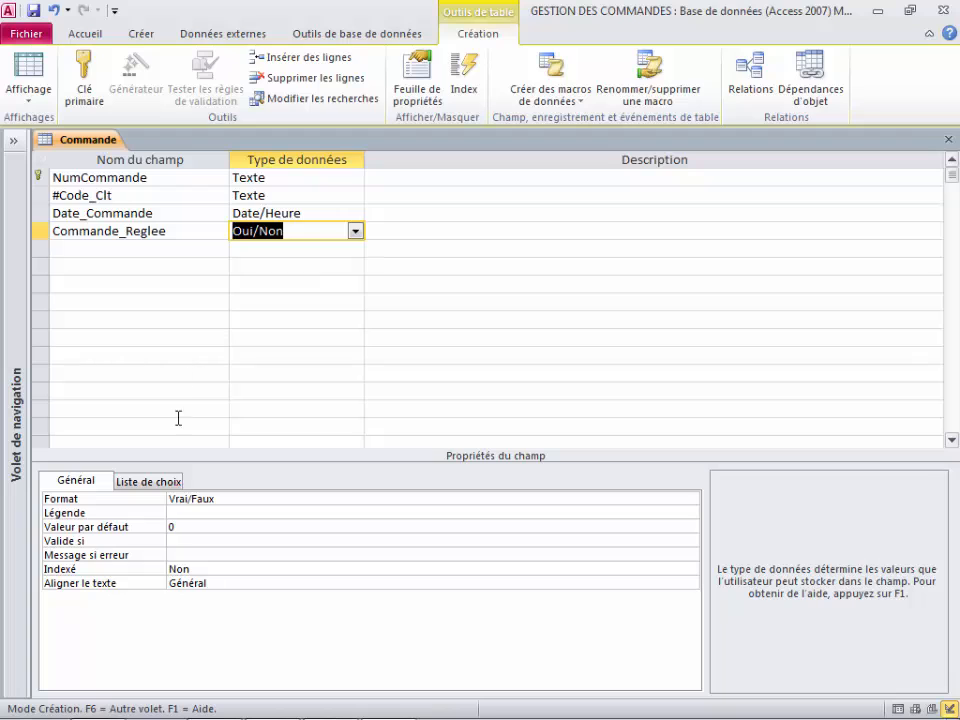
Set the format of Commande_Reglee to Oui/Non and bring the PDF specification back into view
{"action": "left_click", "coordinate": [223, 501]}
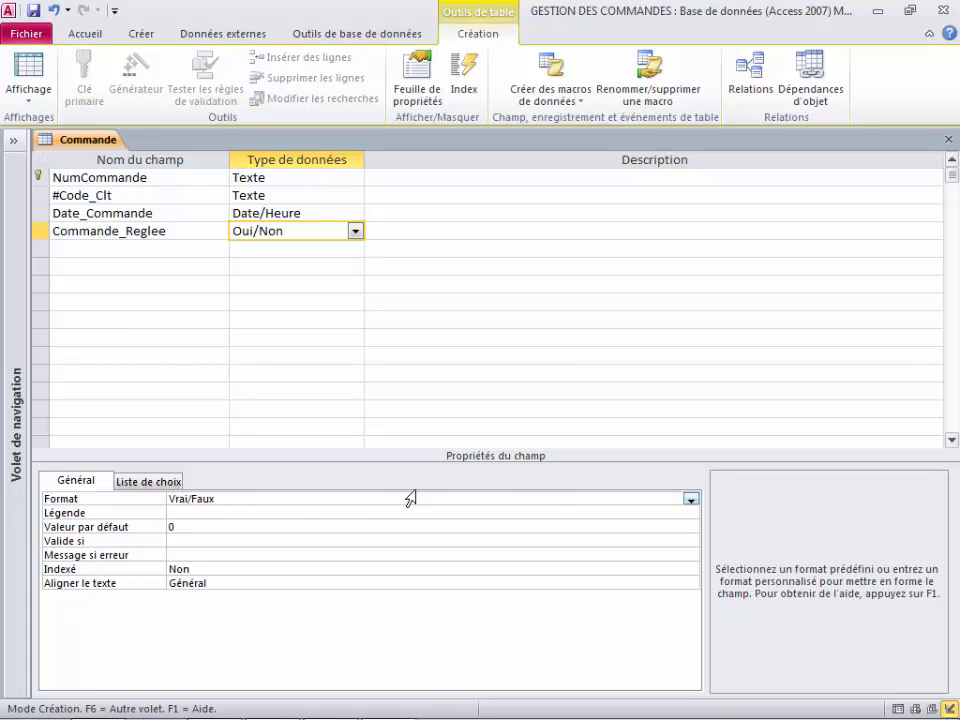
{"action": "left_click", "coordinate": [691, 499]}
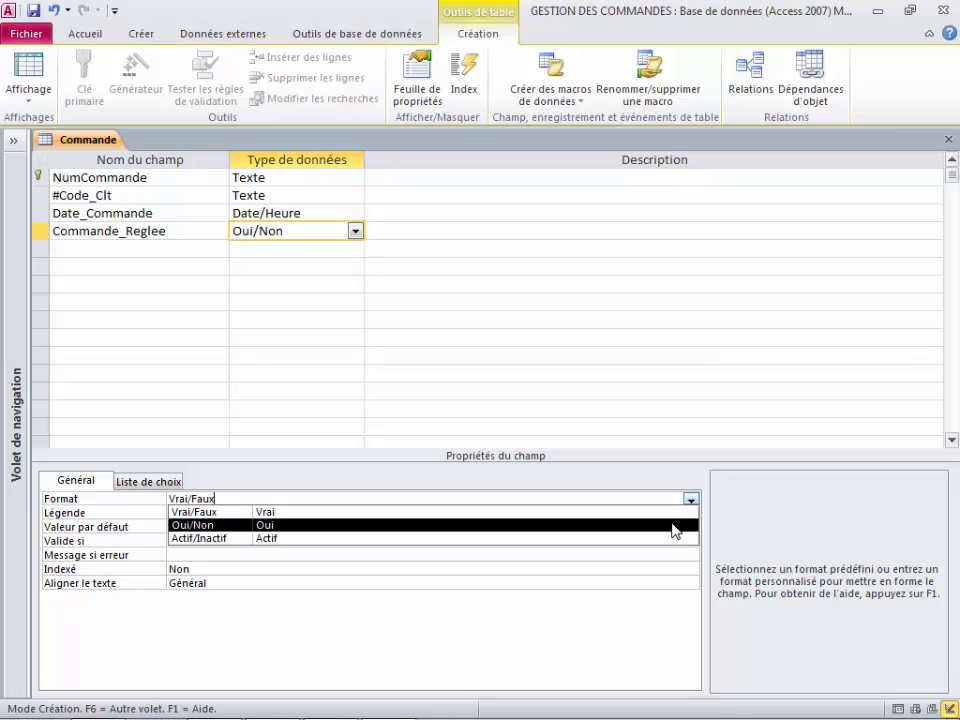
{"action": "left_click", "coordinate": [676, 530]}
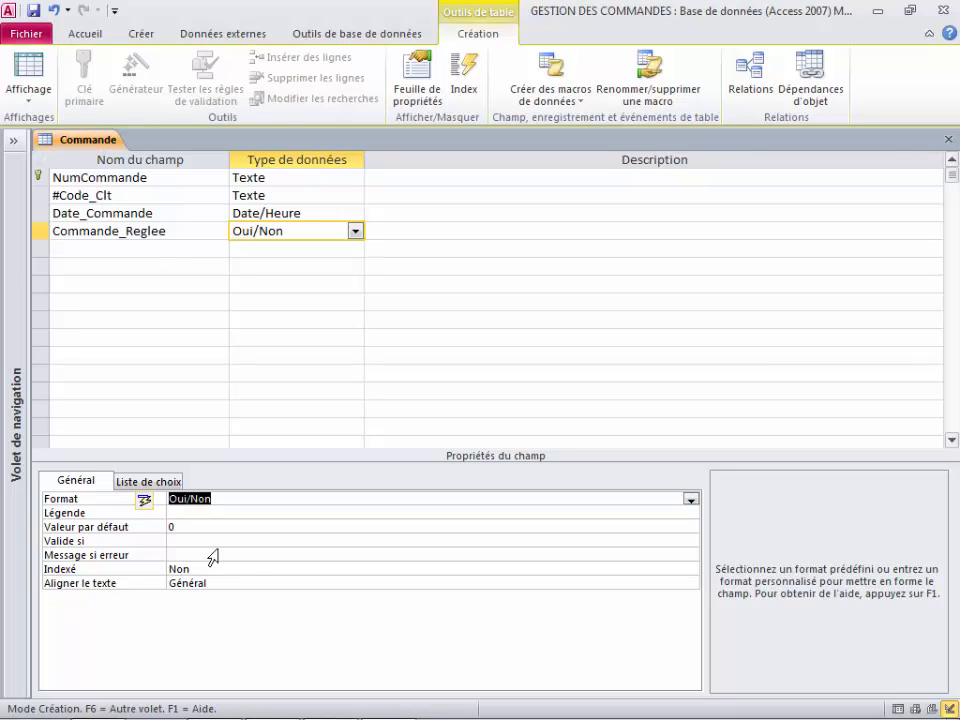
{"action": "mouse_move", "coordinate": [420, 712]}
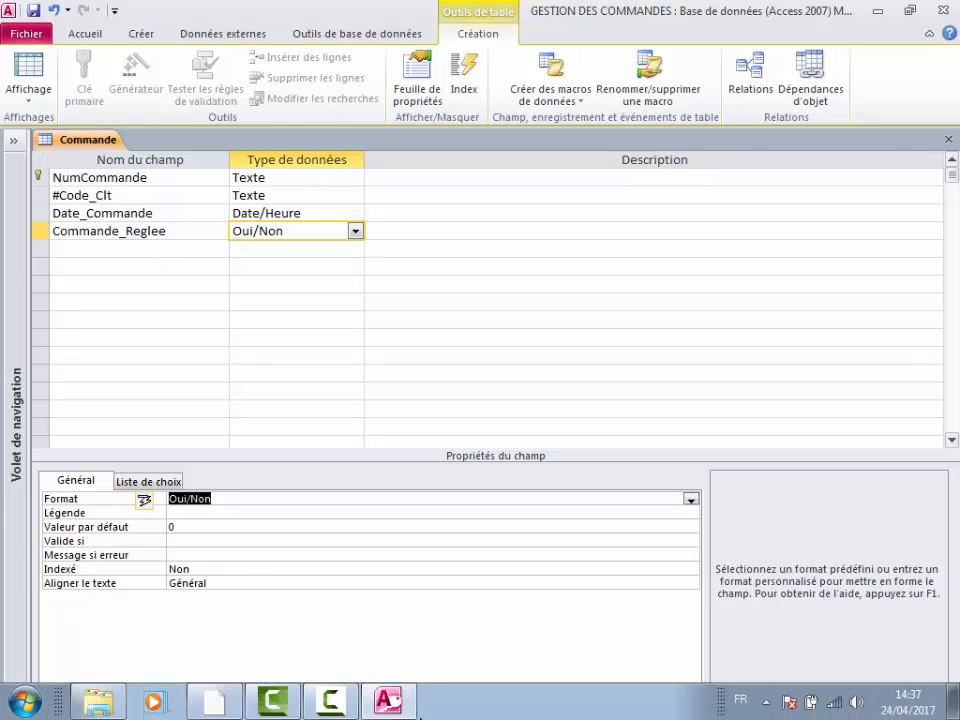
{"action": "left_click", "coordinate": [214, 700]}
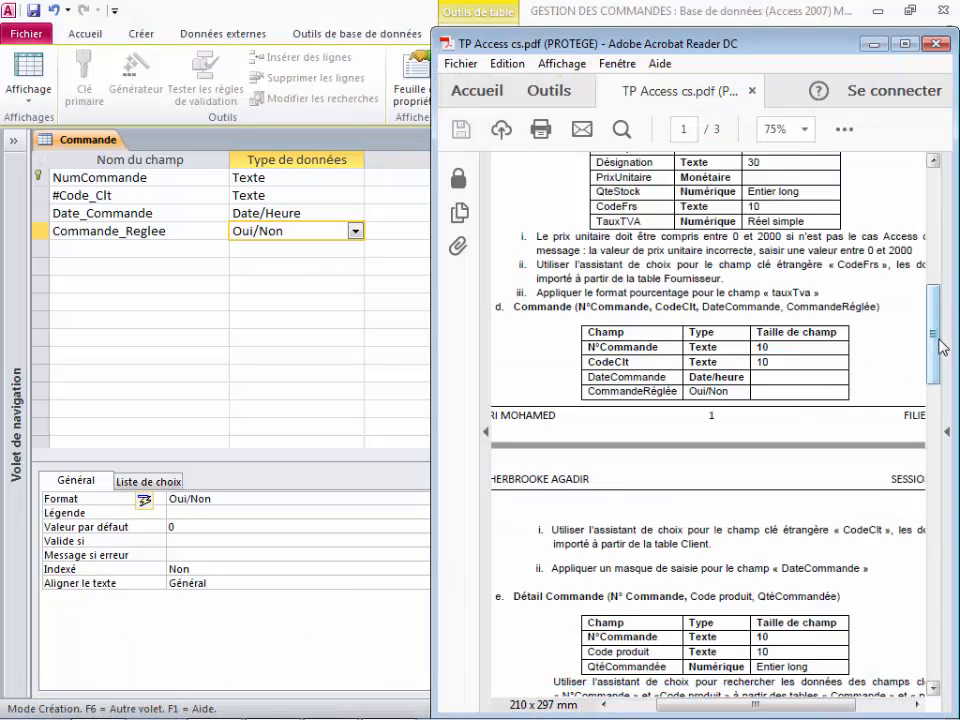
Examine the Commande instructions and the Détail Commande definition in the PDF specification, and switch back to Access
{"action": "left_click_drag", "start_coordinate": [934, 350], "coordinate": [941, 384]}
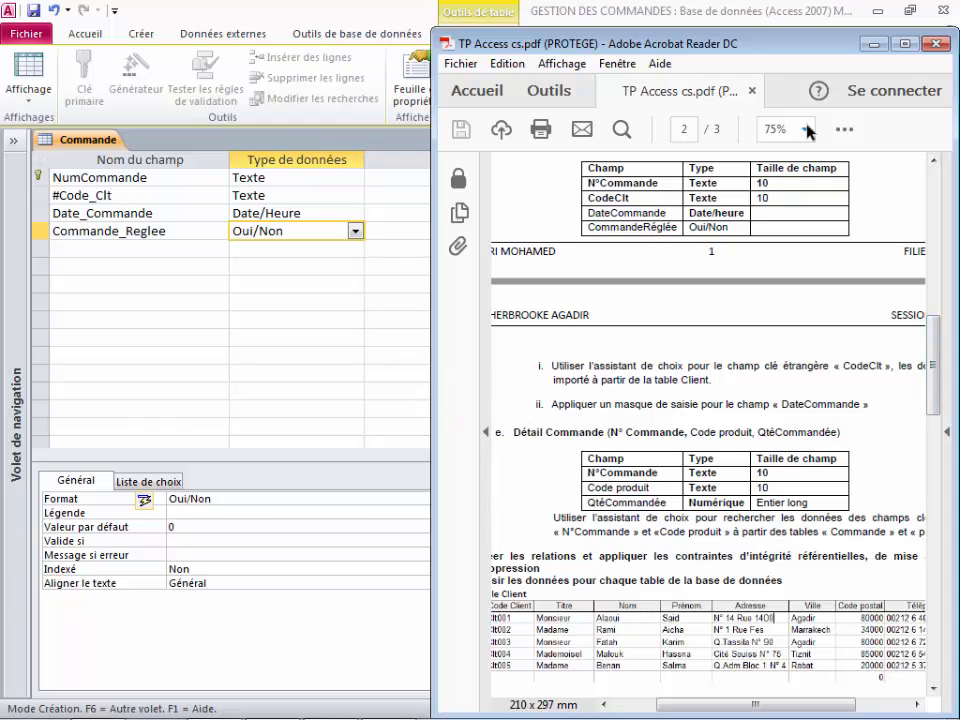
{"action": "left_click", "coordinate": [905, 46]}
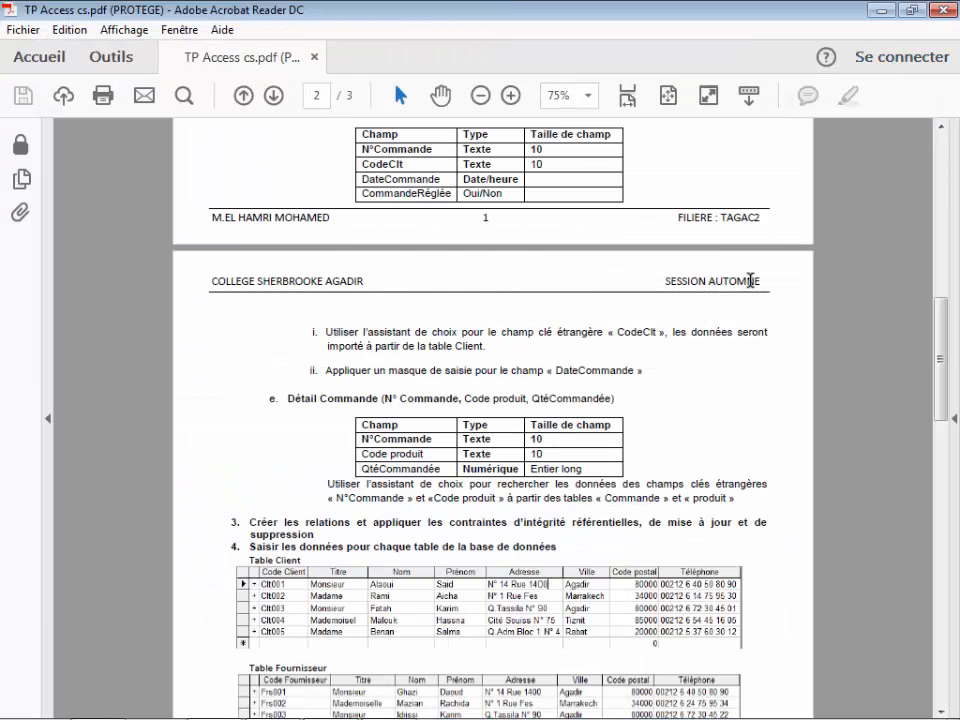
{"action": "left_click", "coordinate": [510, 95]}
{"action": "left_click", "coordinate": [510, 95]}
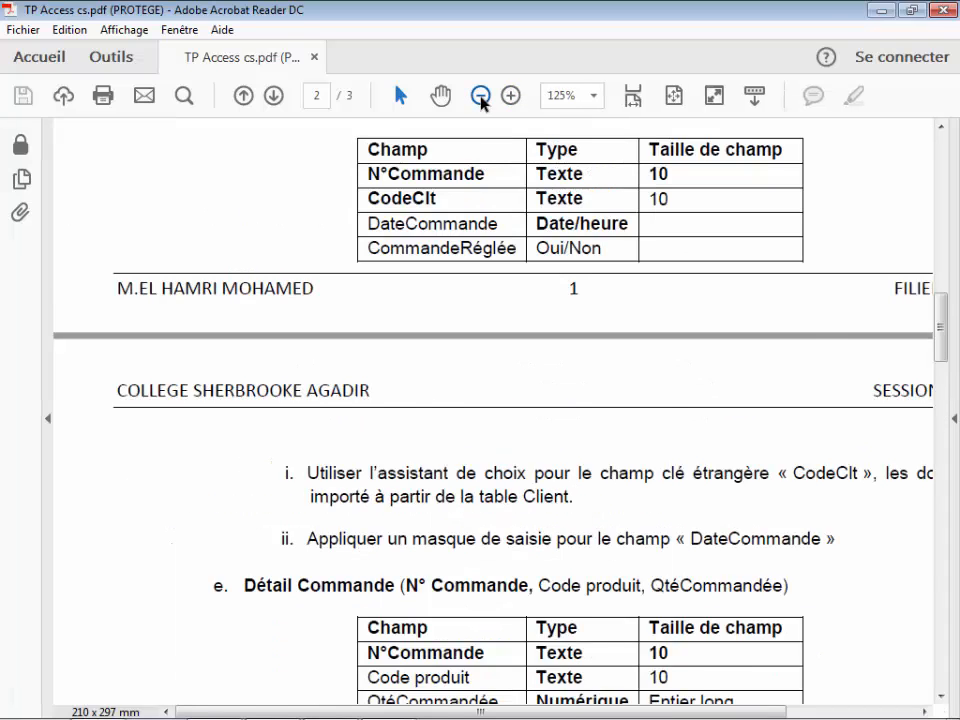
{"action": "left_click", "coordinate": [481, 95]}
{"action": "left_click_drag", "start_coordinate": [943, 332], "coordinate": [950, 381]}
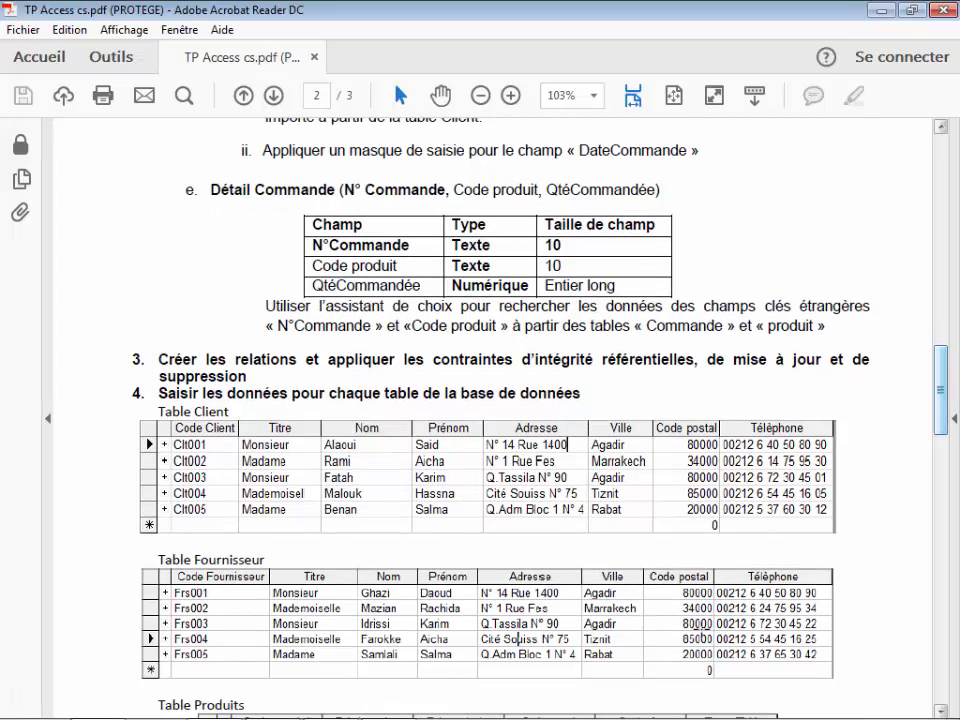
{"action": "mouse_move", "coordinate": [280, 712]}
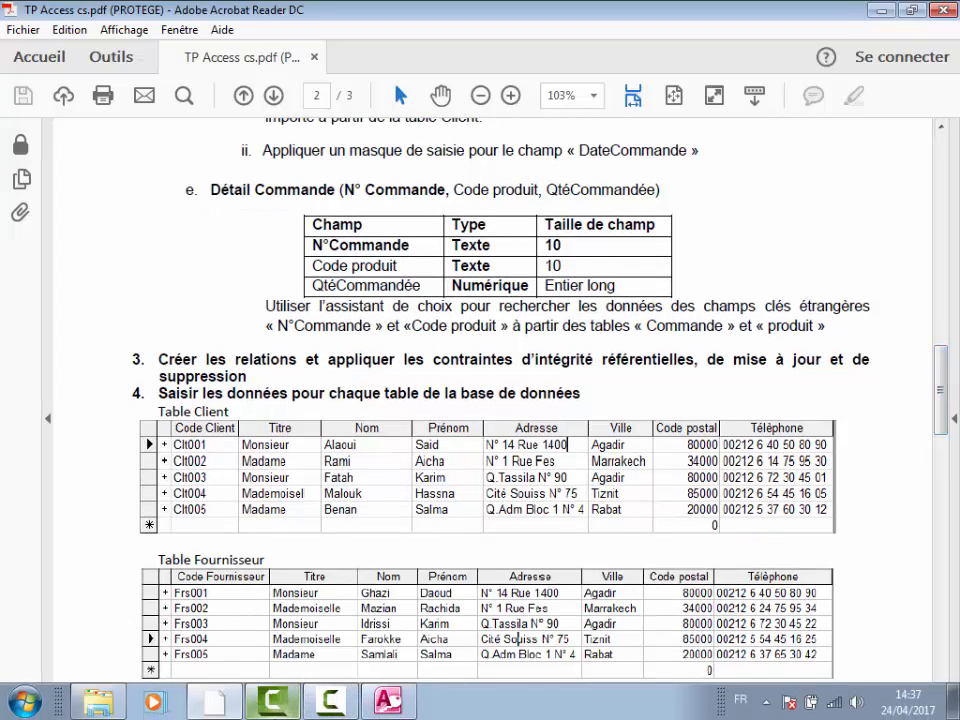
{"action": "left_click", "coordinate": [280, 712]}
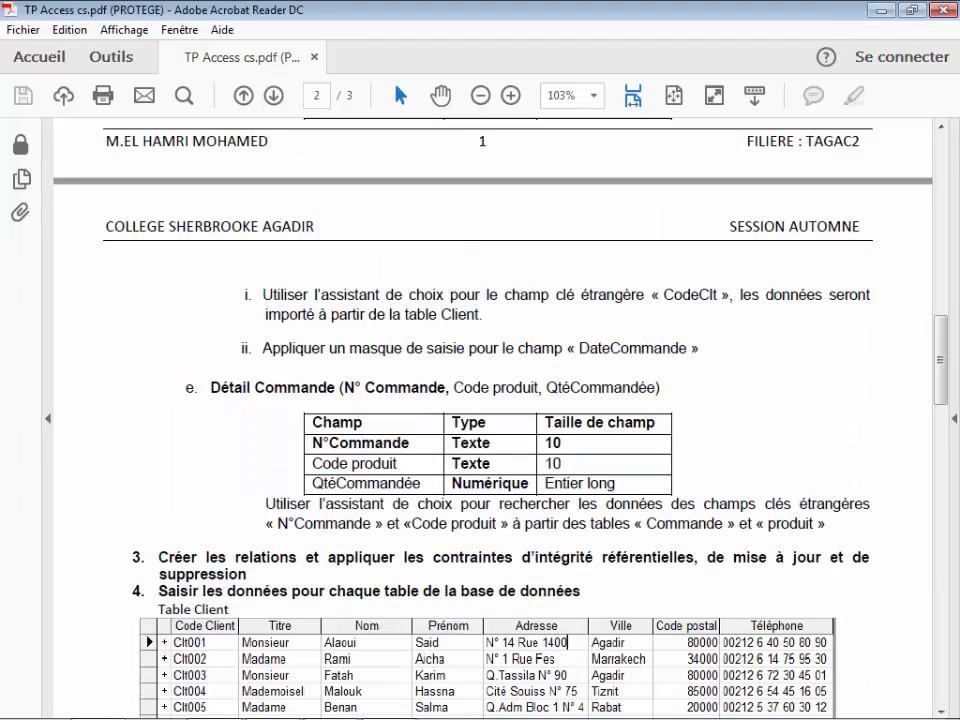
{"action": "mouse_move", "coordinate": [258, 716]}
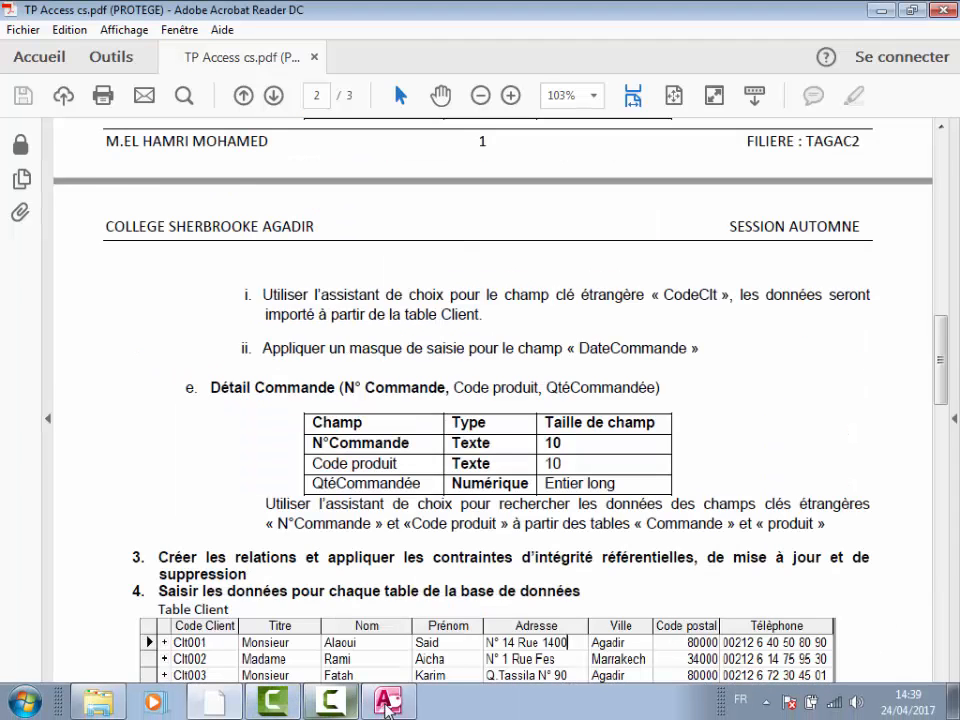
{"action": "left_click", "coordinate": [388, 702]}
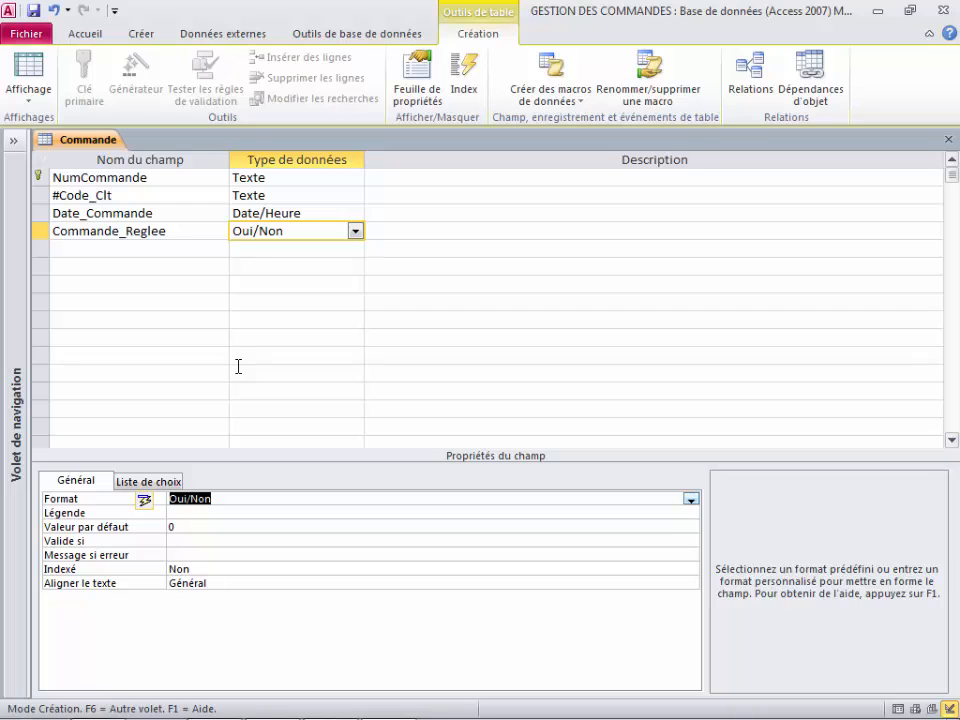
Start the lookup wizard for the #Code_Clt field, taking its values from the CodeClt field of the Client table
{"action": "left_click", "coordinate": [179, 199]}
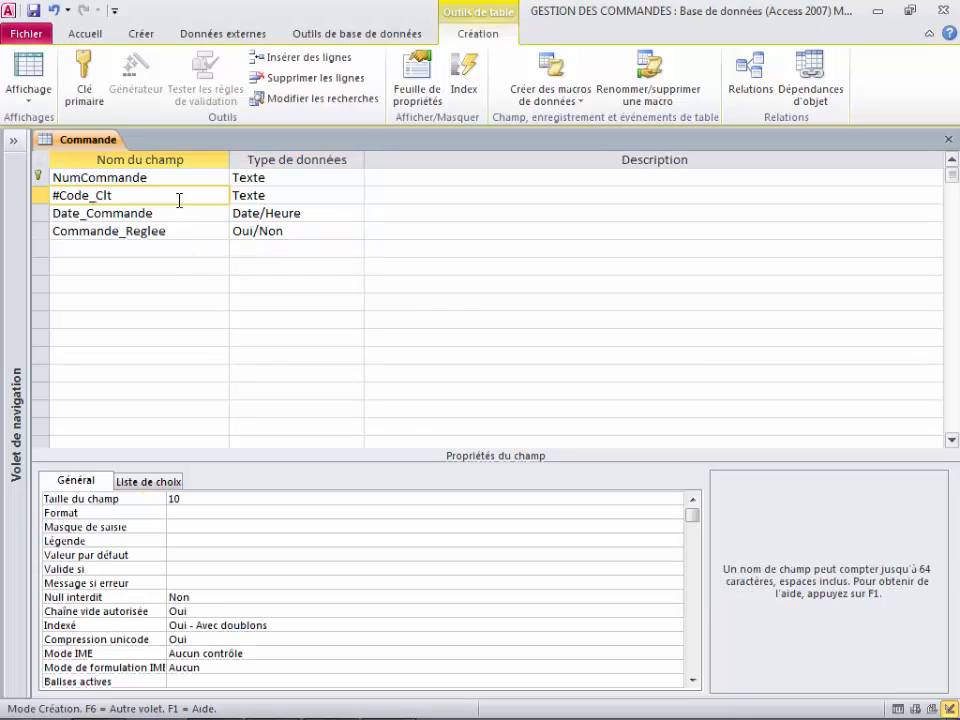
{"action": "left_click", "coordinate": [293, 199]}
{"action": "left_click", "coordinate": [355, 197]}
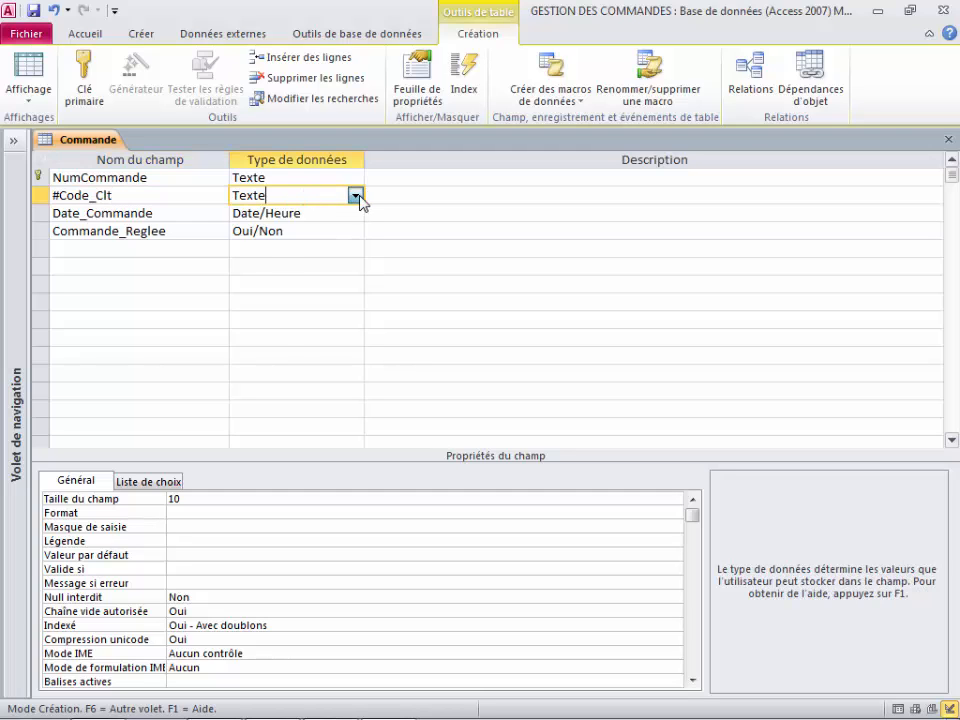
{"action": "left_click", "coordinate": [345, 408]}
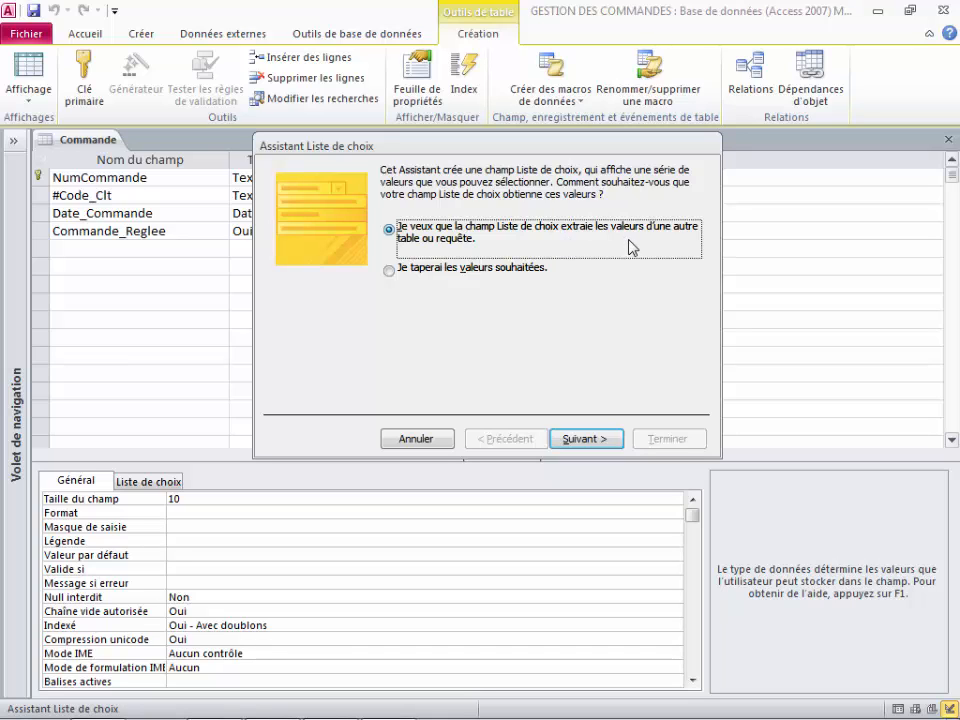
{"action": "left_click", "coordinate": [594, 440]}
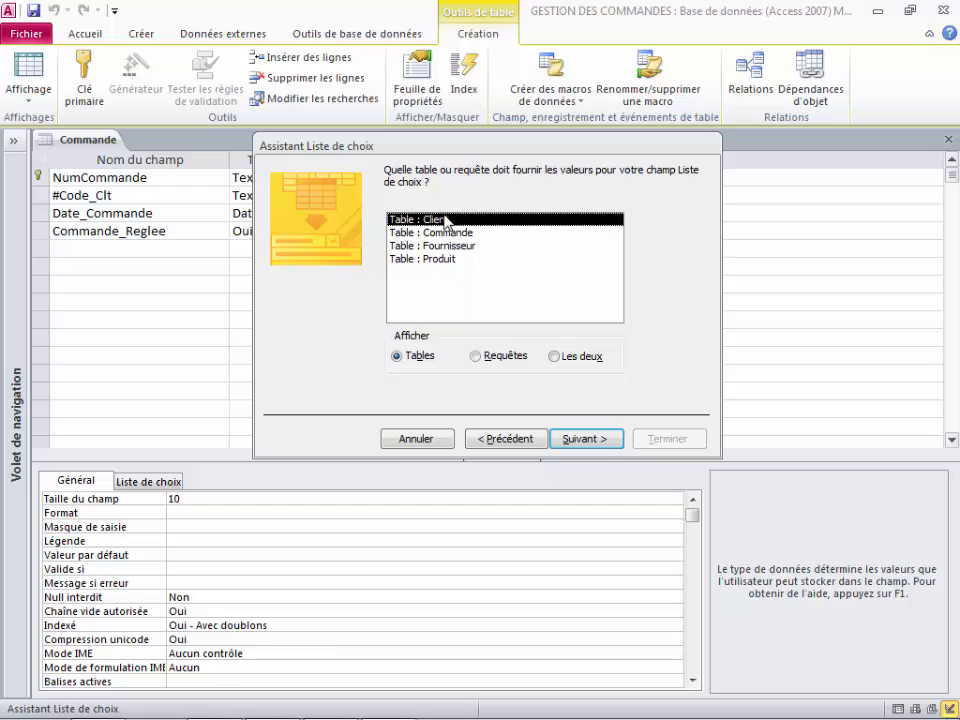
{"action": "left_click", "coordinate": [580, 445]}
{"action": "left_click", "coordinate": [445, 301]}
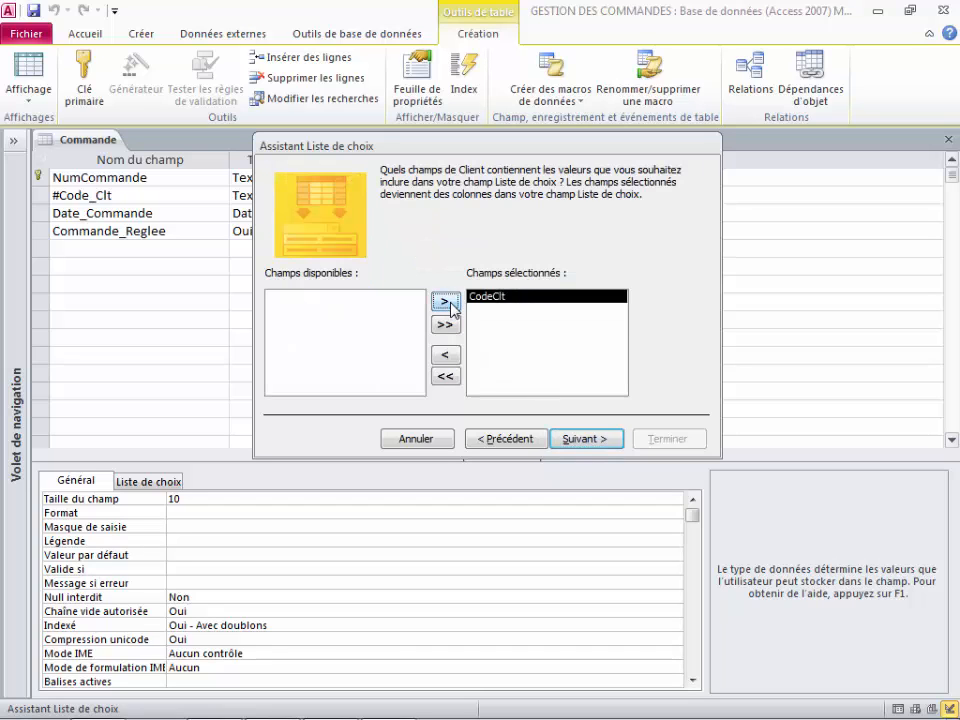
Complete the lookup wizard without a sort order, keeping the label #Code_Clt, and save the table to create the relationship
{"action": "left_click", "coordinate": [585, 440]}
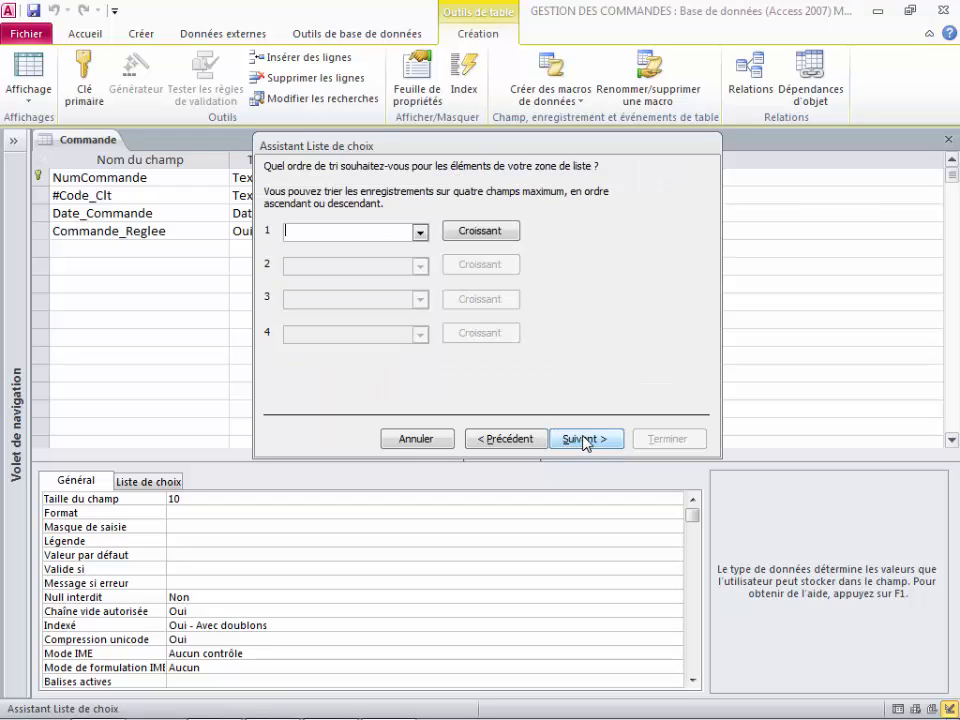
{"action": "left_click", "coordinate": [585, 440]}
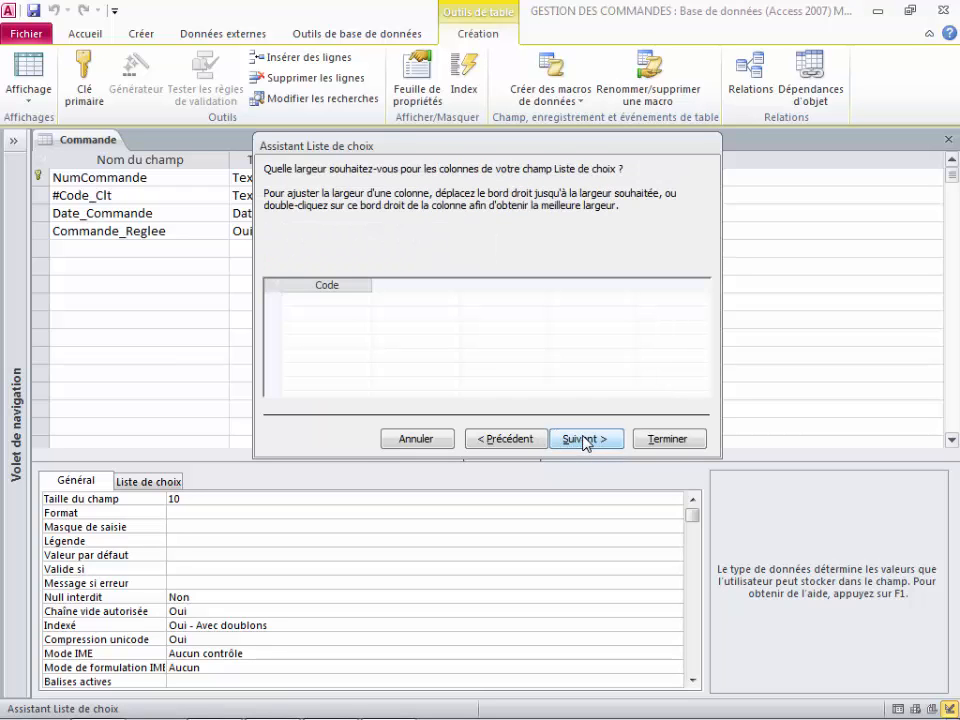
{"action": "left_click", "coordinate": [585, 440]}
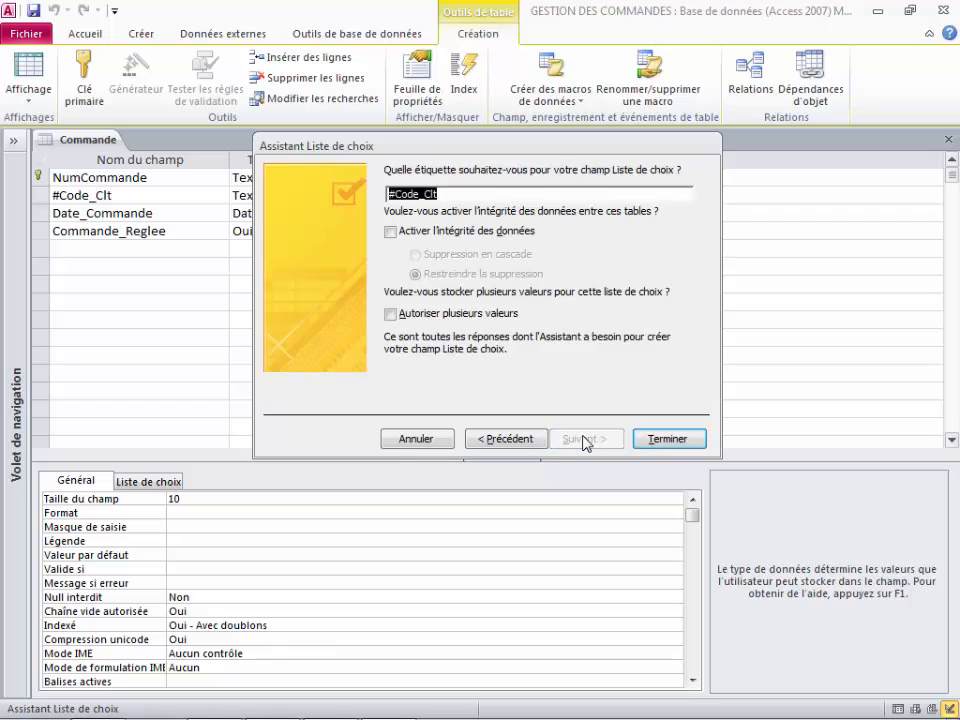
{"action": "left_click", "coordinate": [655, 441]}
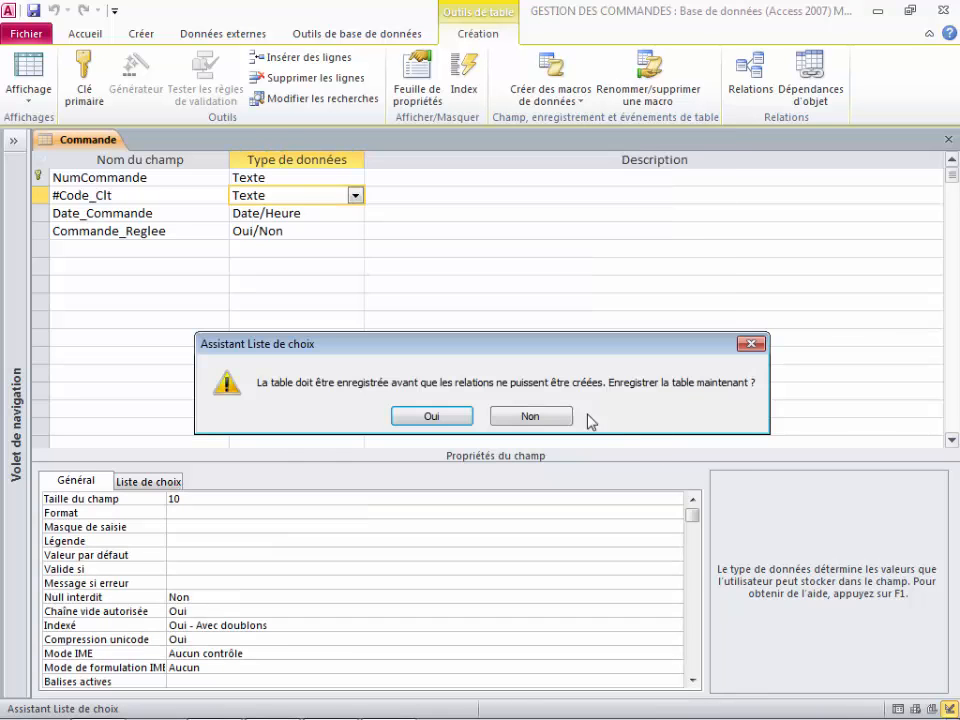
{"action": "left_click", "coordinate": [461, 419]}
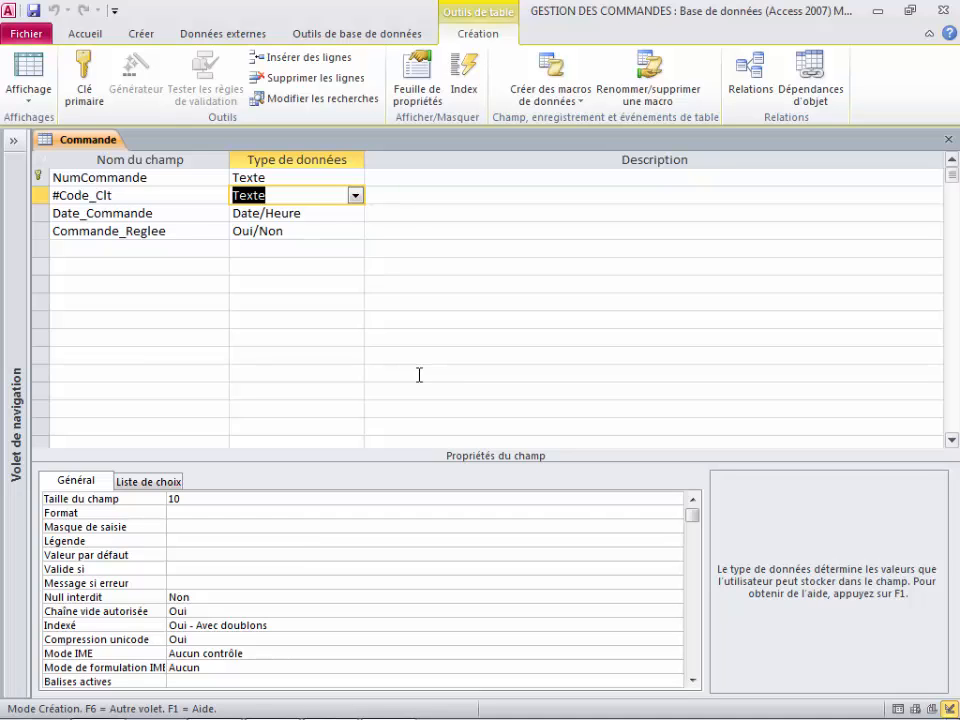
Set the input mask of the Date_Commande field to 00/00/0000 and close the Commande table
{"action": "left_click", "coordinate": [140, 213]}
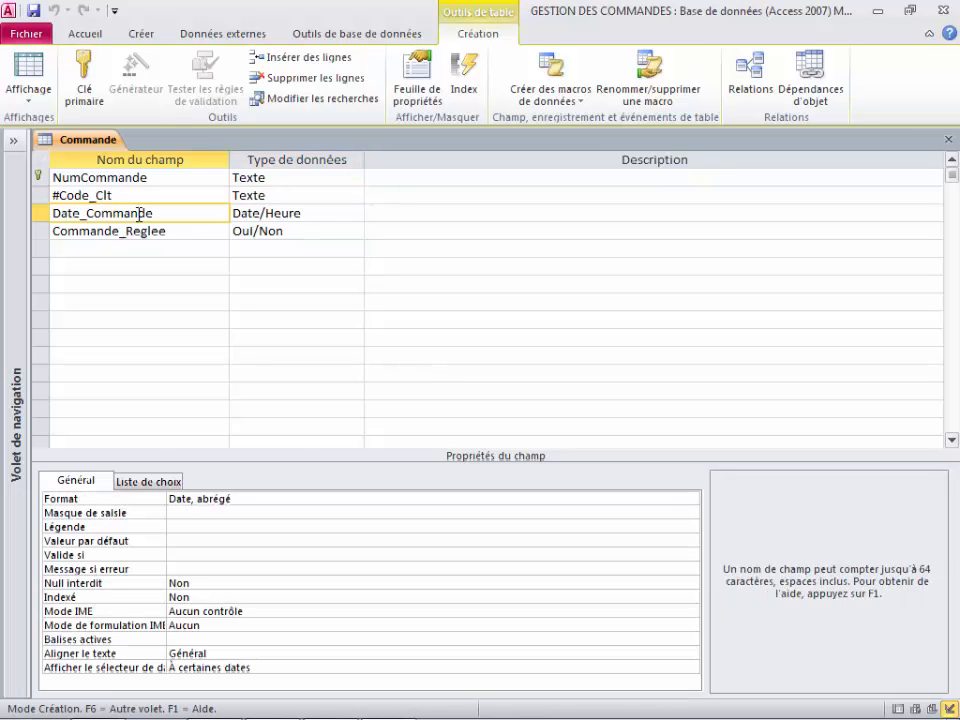
{"action": "left_click", "coordinate": [179, 516]}
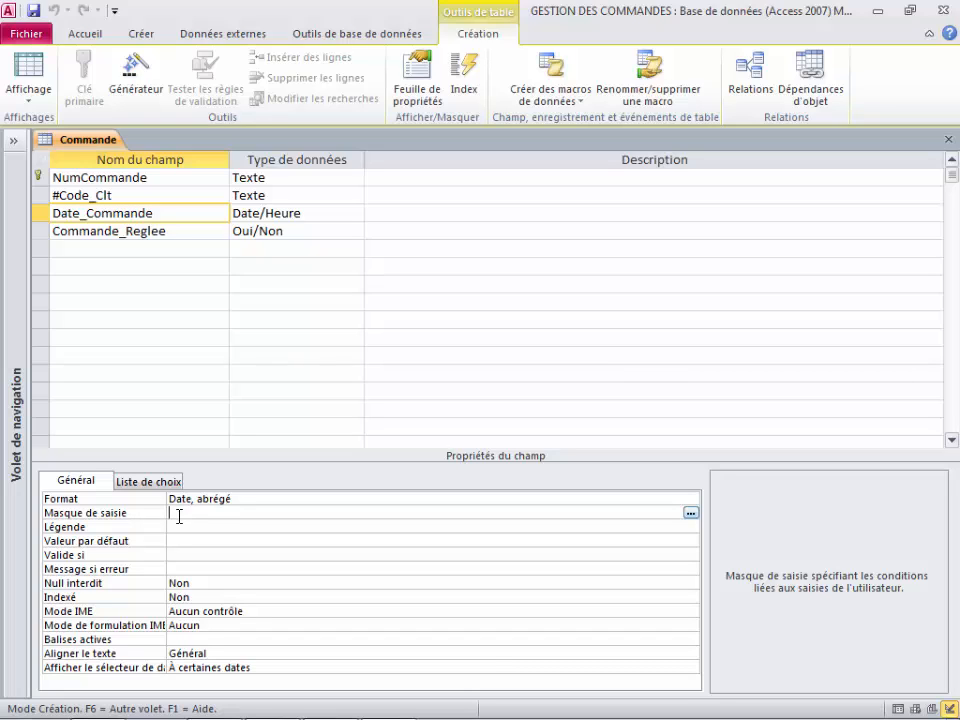
{"action": "type", "text": "àà"}
{"action": "key", "text": "BackSpace"}
{"action": "key", "text": "BackSpace"}
{"action": "key", "text": "Caps_Lock"}
{"action": "type", "text": "00"}
{"action": "type", "text": "00/"}
{"action": "type", "text": "00"}
{"action": "type", "text": "/"}
{"action": "type", "text": "0000"}
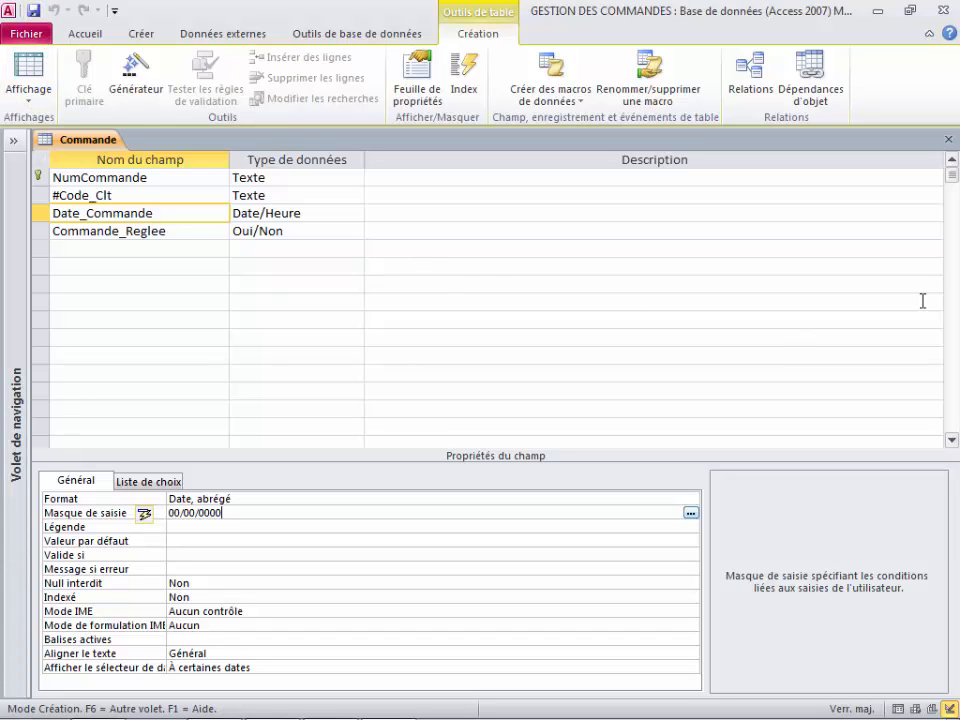
{"action": "left_click", "coordinate": [950, 145]}
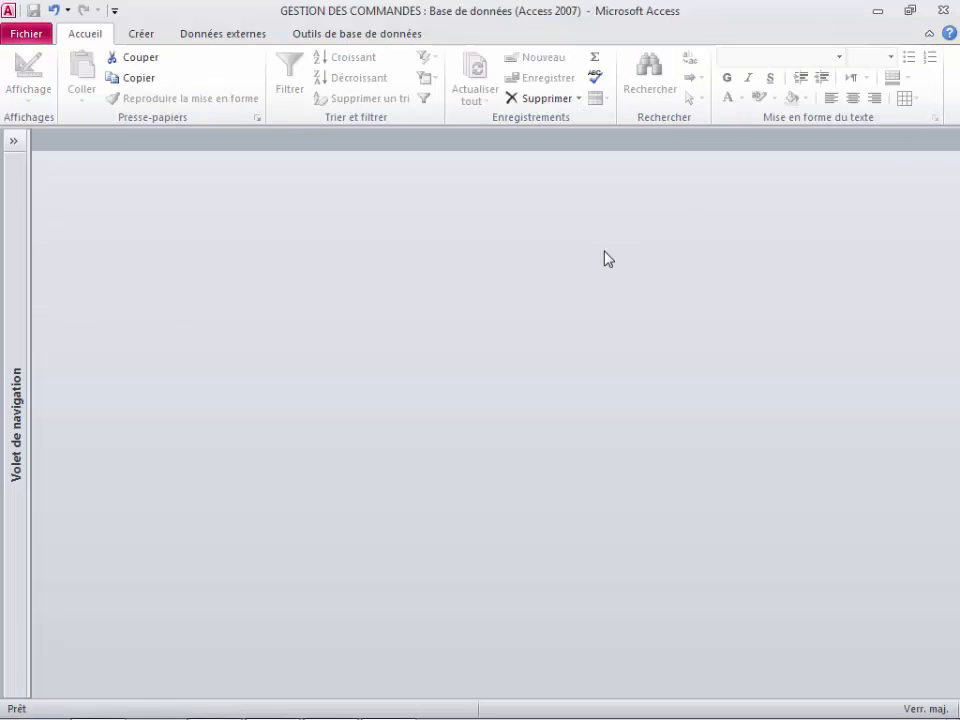
Create a new table, save it as Detail_Commande and open it in design view
{"action": "left_click", "coordinate": [141, 36]}
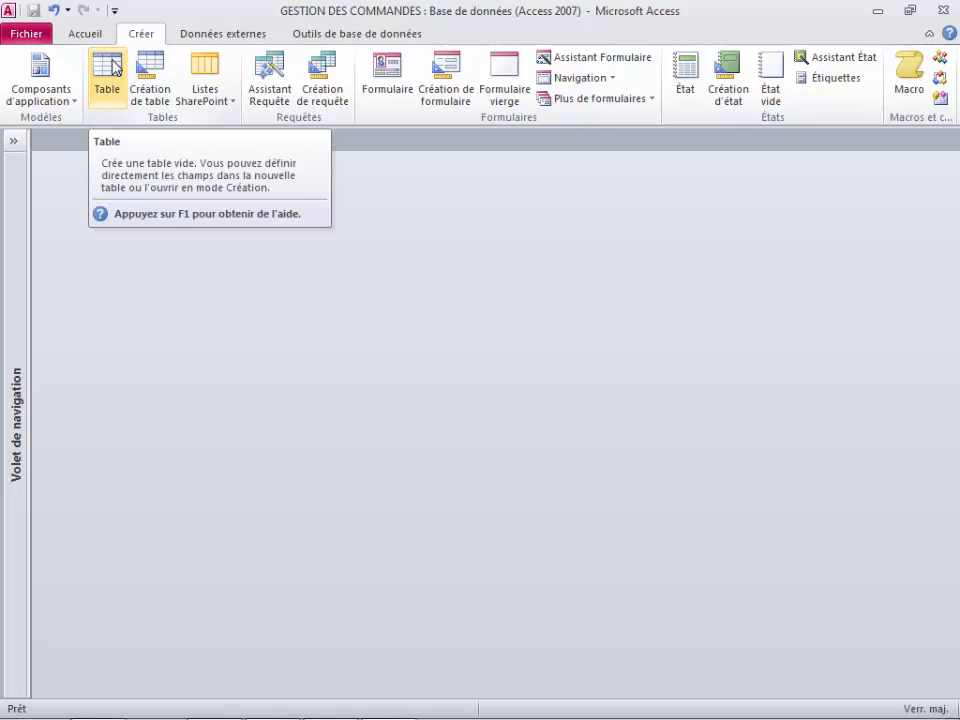
{"action": "left_click", "coordinate": [110, 68]}
{"action": "left_click", "coordinate": [28, 78]}
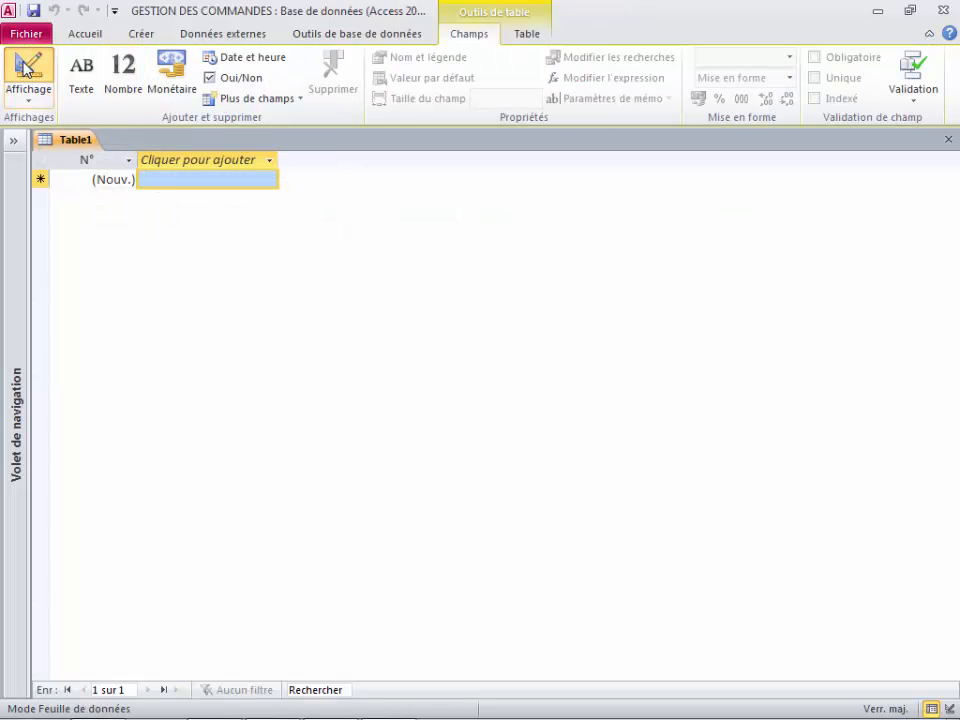
{"action": "key", "text": "BackSpace"}
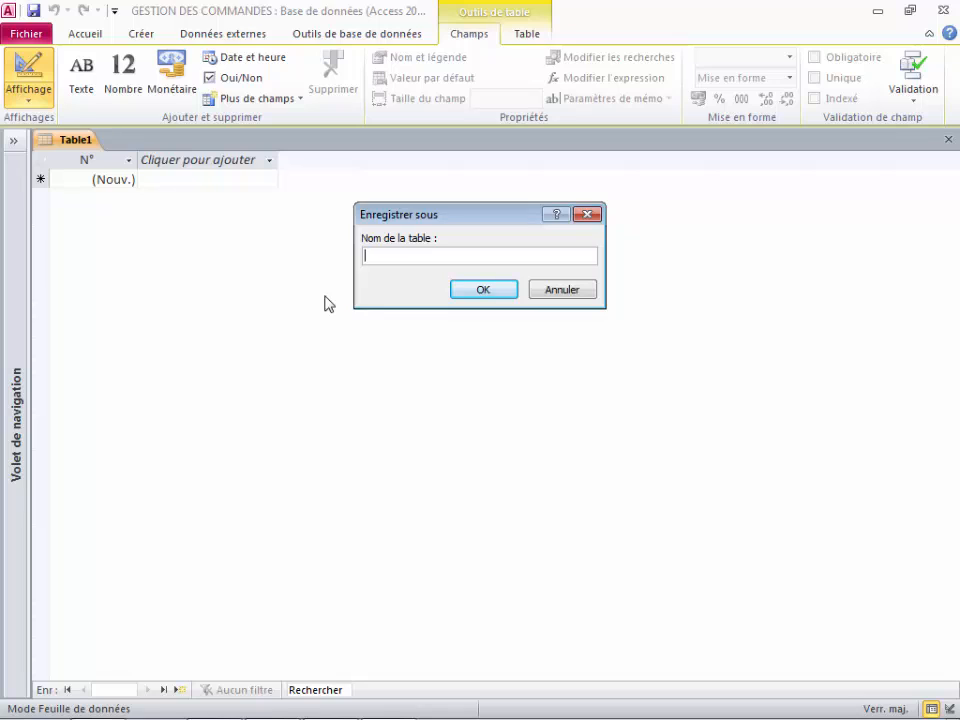
{"action": "type", "text": "D"}
{"action": "key", "text": "Caps_Lock"}
{"action": "type", "text": "etail_Commande"}
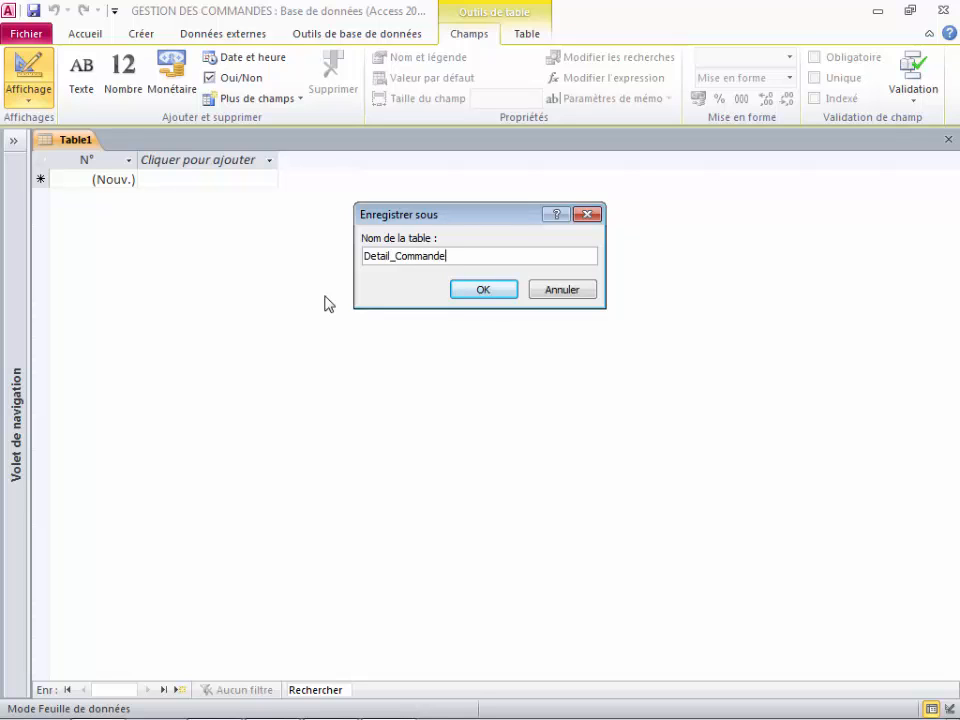
{"action": "left_click", "coordinate": [485, 291]}
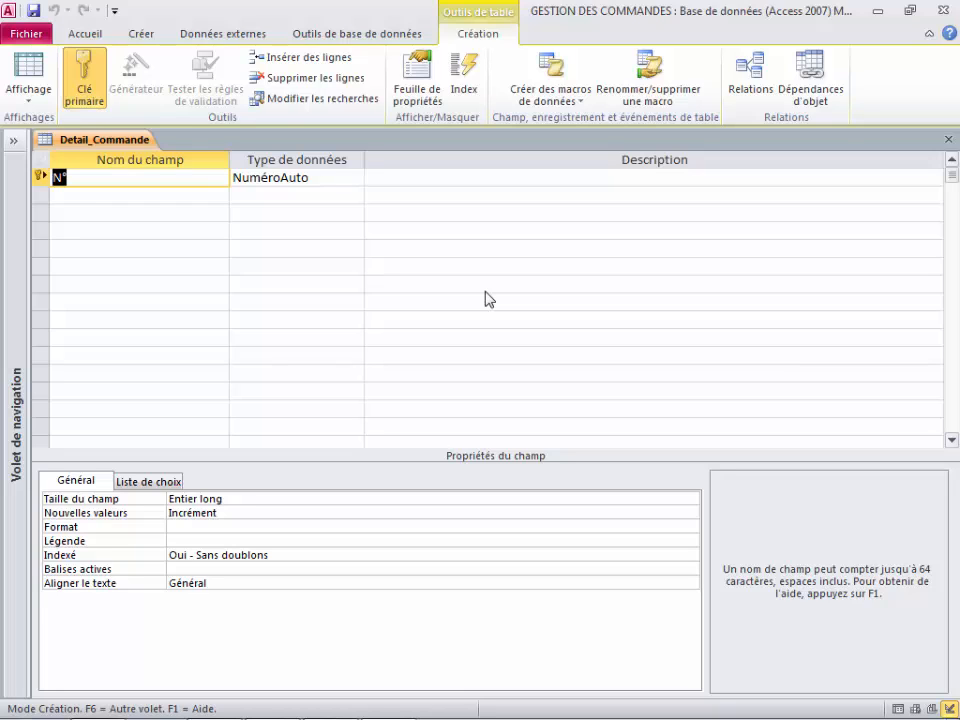
Rename the first field of Detail_Commande as #NumCommande and set its data type to Texte
{"action": "key", "text": "Tab"}
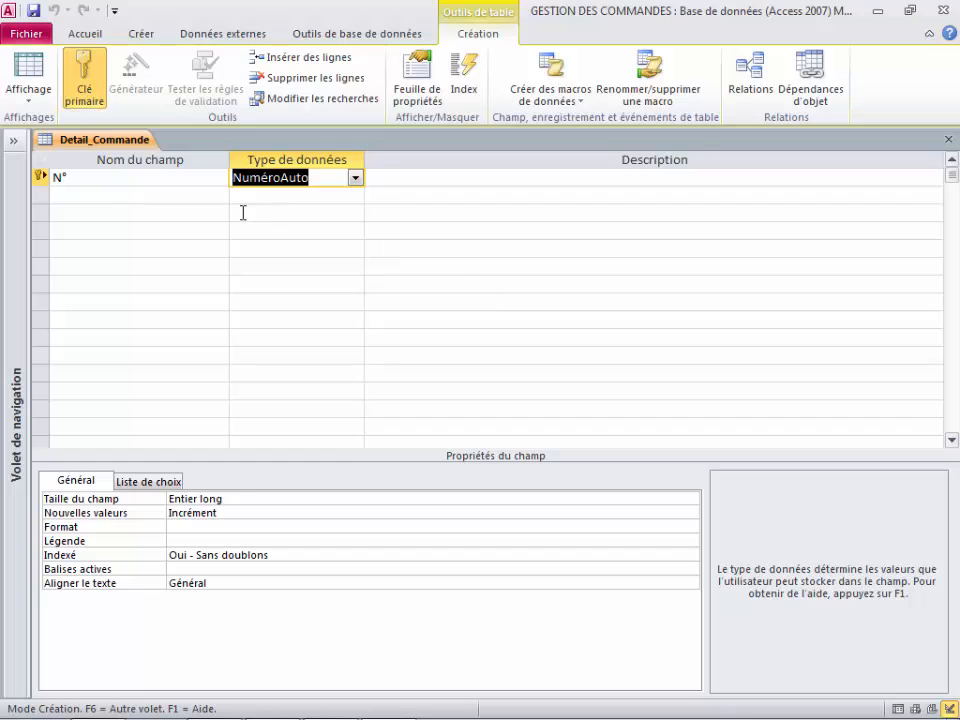
{"action": "left_click", "coordinate": [209, 180]}
{"action": "key", "text": "BackSpace"}
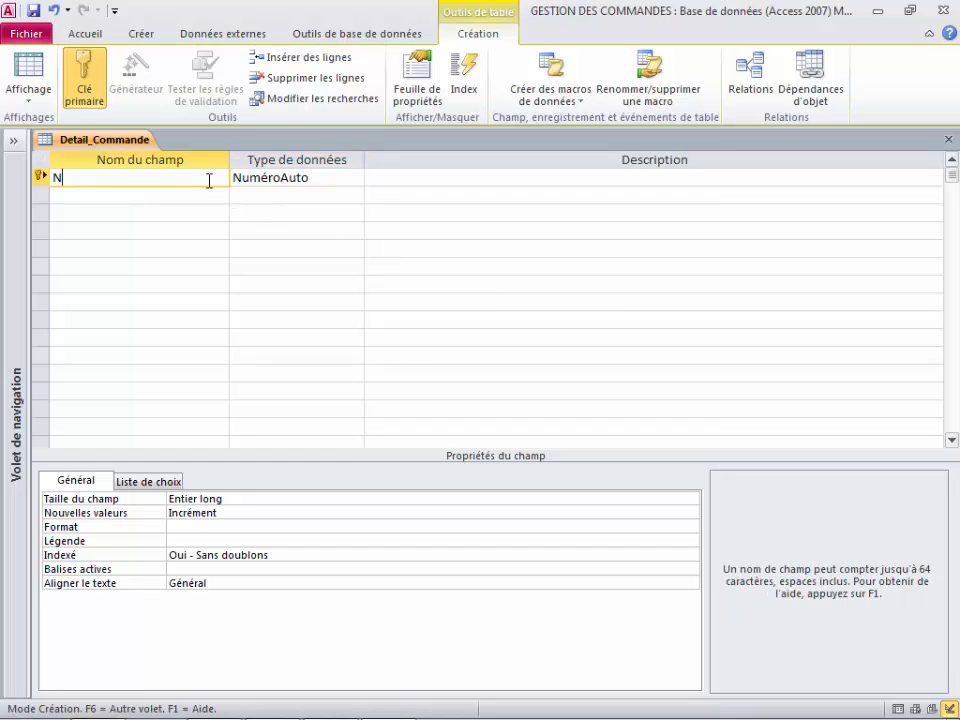
{"action": "type", "text": "umCommande"}
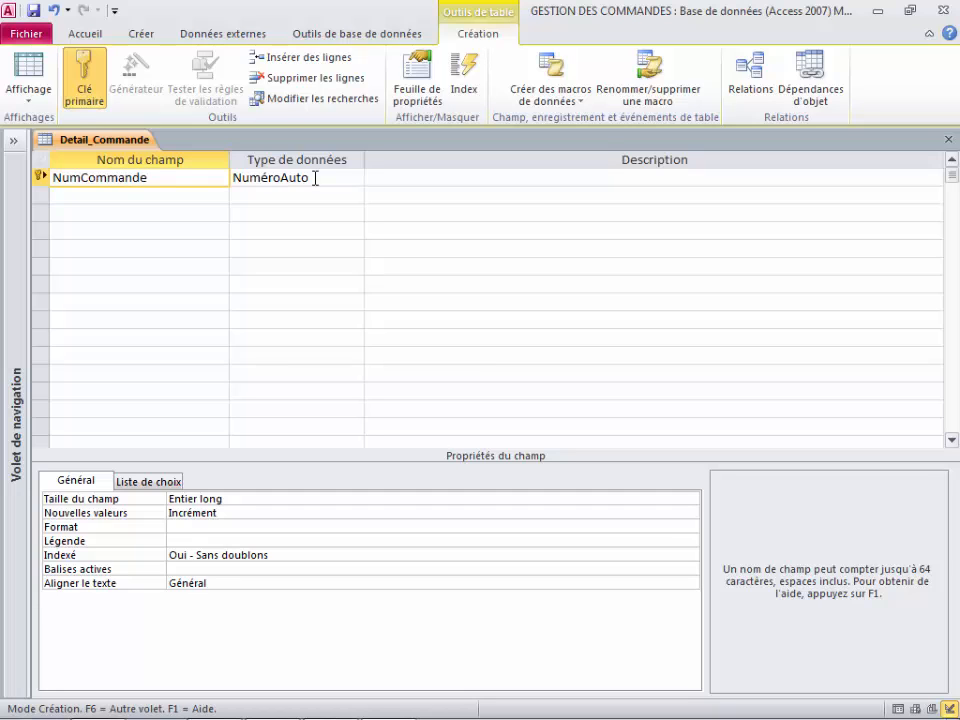
{"action": "left_click", "coordinate": [329, 178]}
{"action": "left_click", "coordinate": [355, 179]}
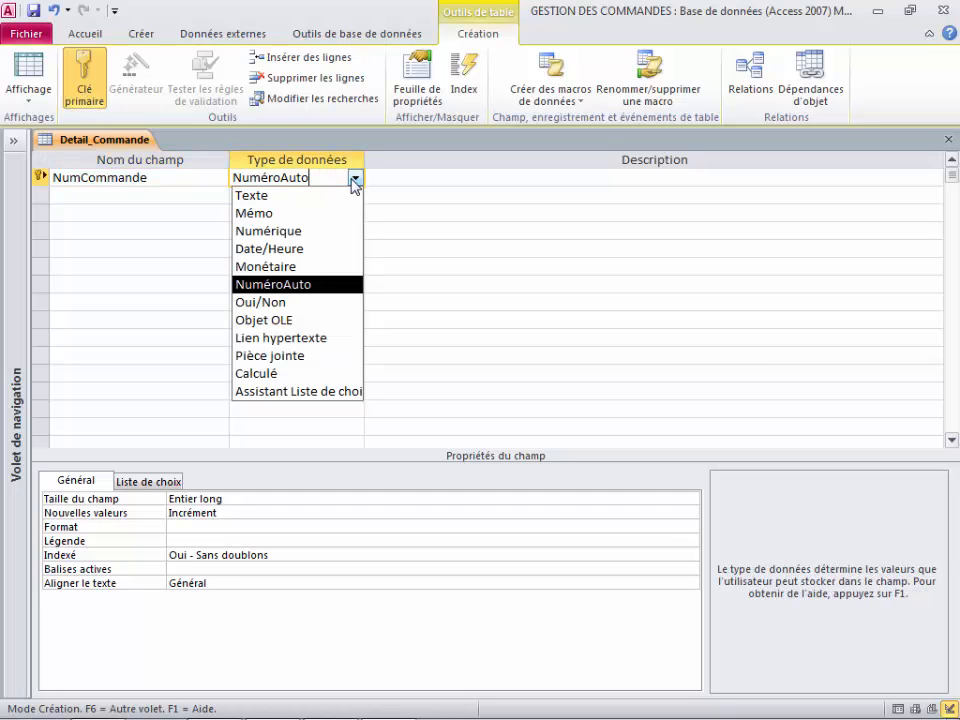
{"action": "left_click", "coordinate": [268, 195]}
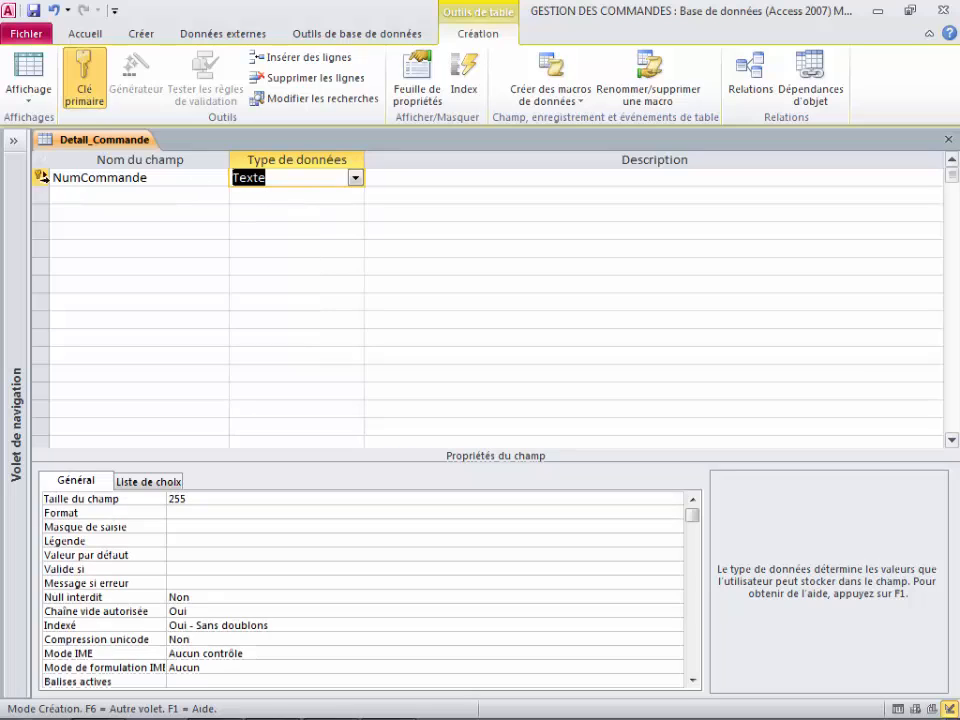
{"action": "left_click", "coordinate": [53, 178]}
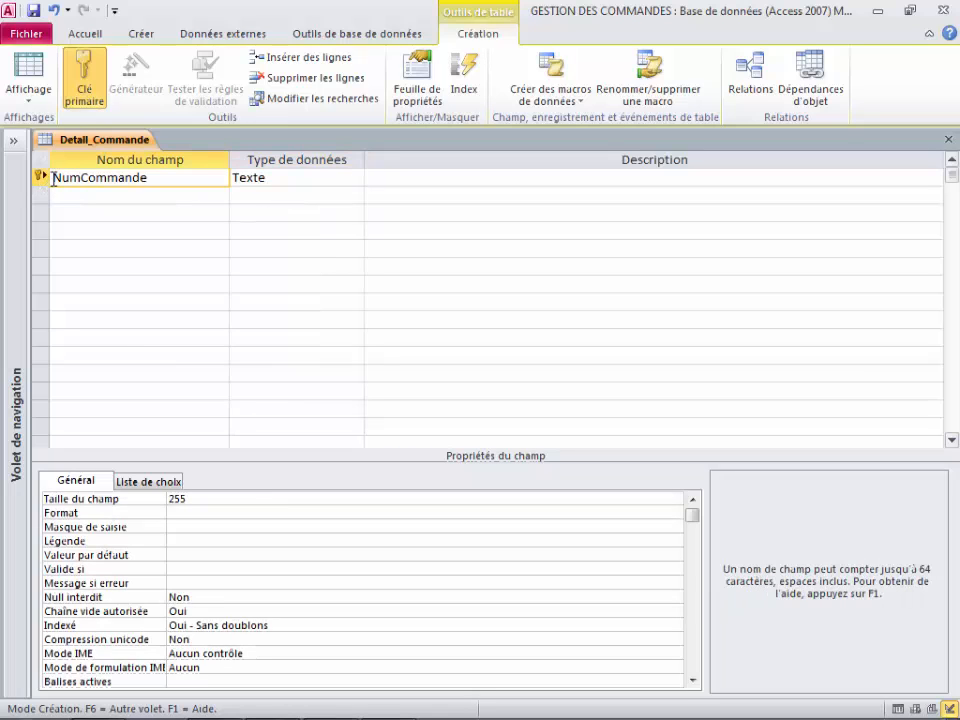
{"action": "type", "text": "#"}
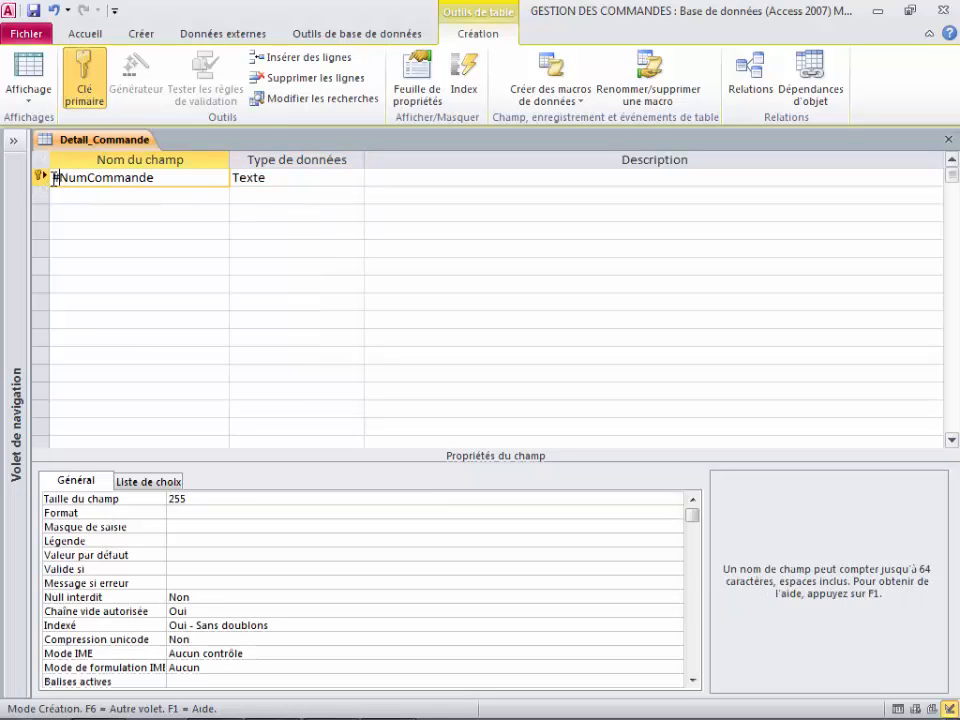
{"action": "left_click", "coordinate": [211, 197]}
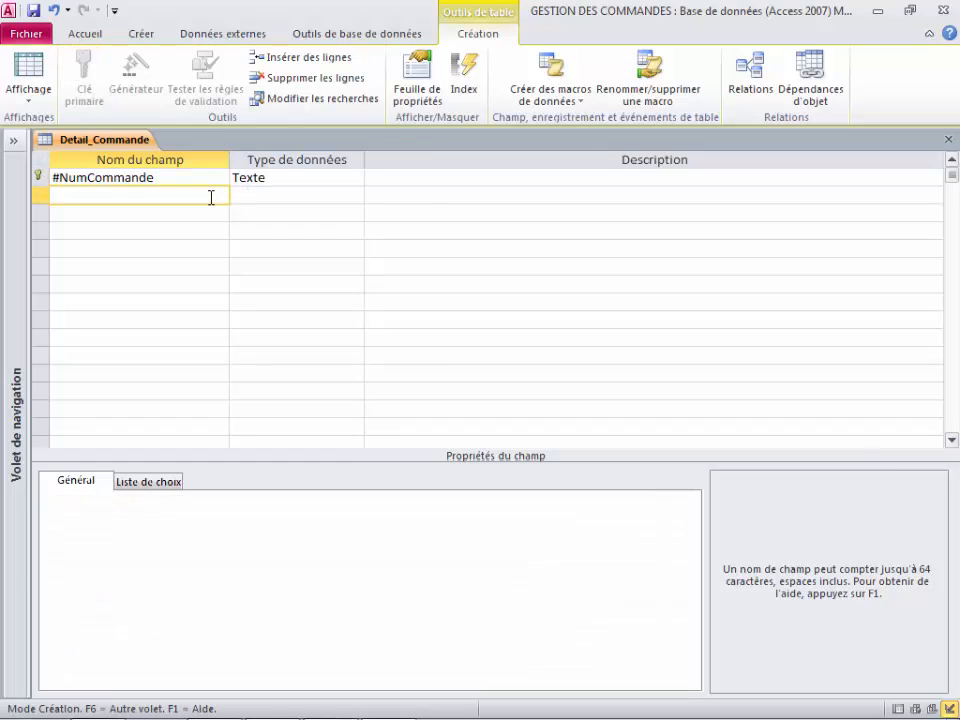
Add a second field named #Code_Produit with the data type Texte to Detail_Commande
{"action": "type", "text": "Code"}
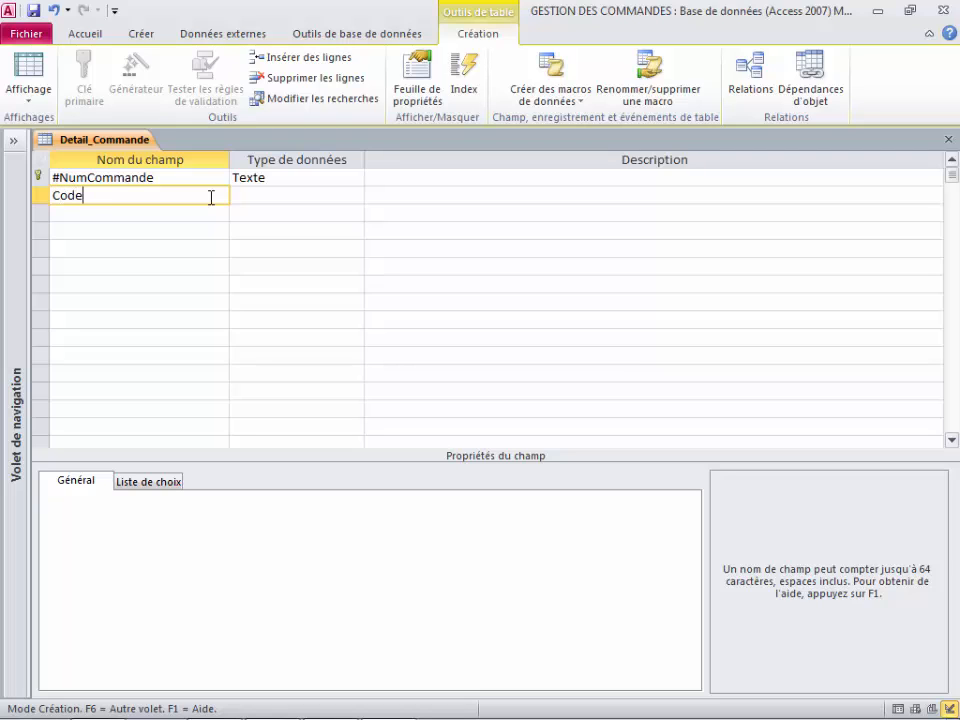
{"action": "type", "text": "_Produit"}
{"action": "left_click", "coordinate": [258, 195]}
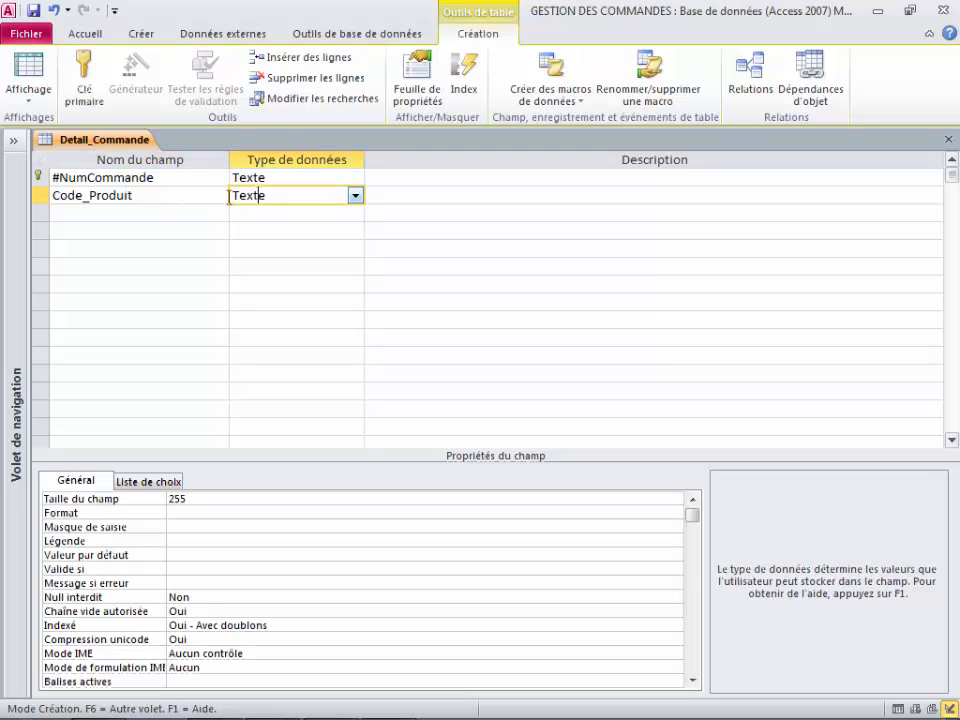
{"action": "left_click", "coordinate": [54, 196]}
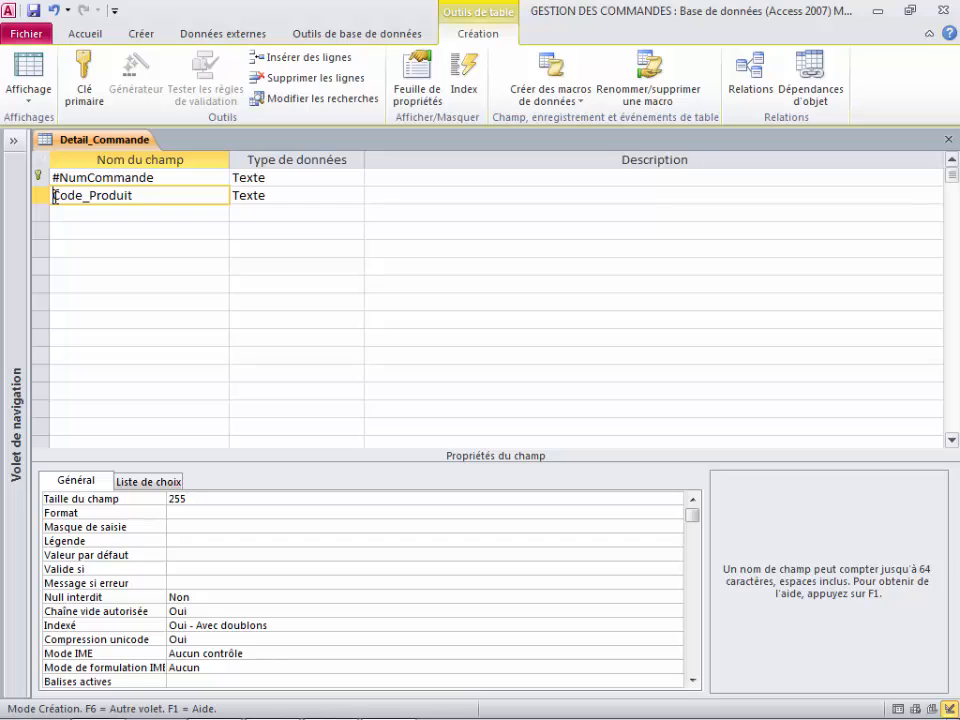
{"action": "type", "text": "#"}
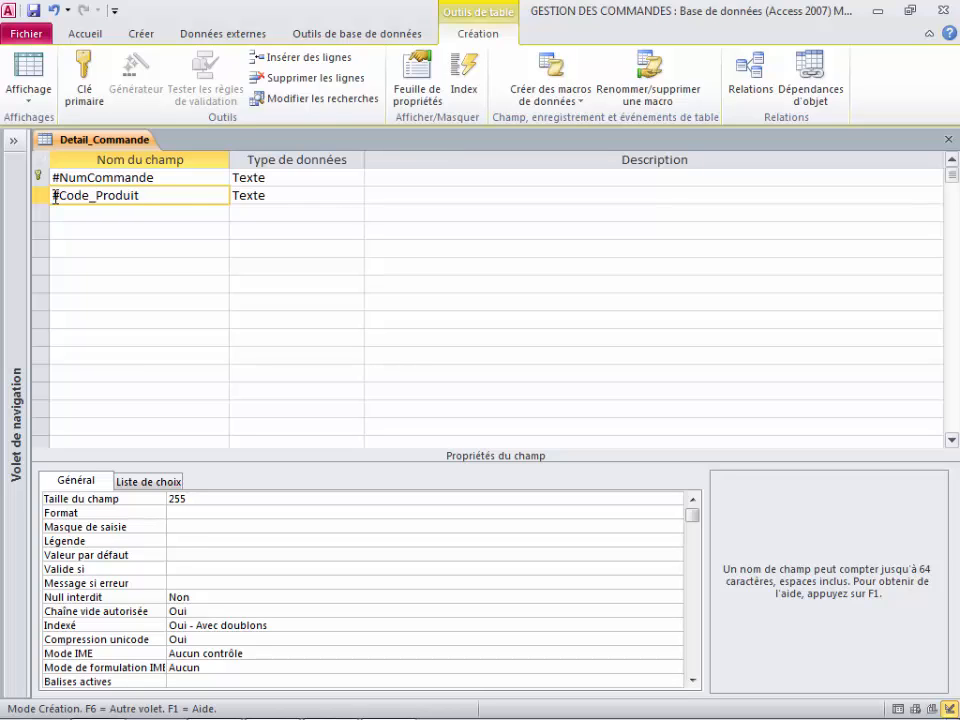
Add a third field named Qte_Commande and set its data type to Numérique
{"action": "left_click", "coordinate": [189, 214]}
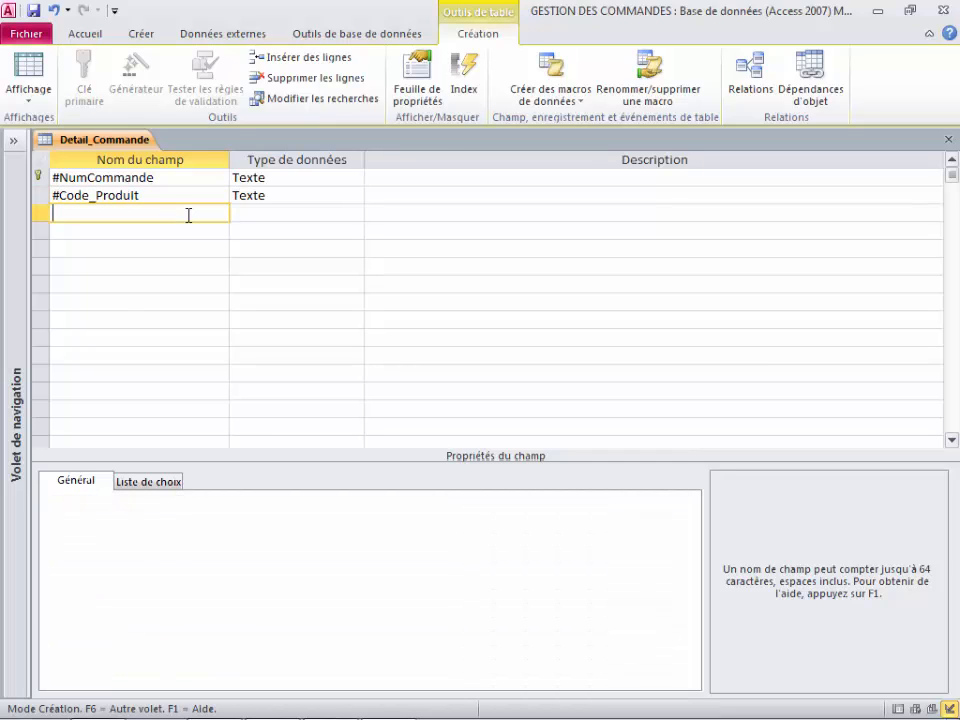
{"action": "type", "text": "Qte"}
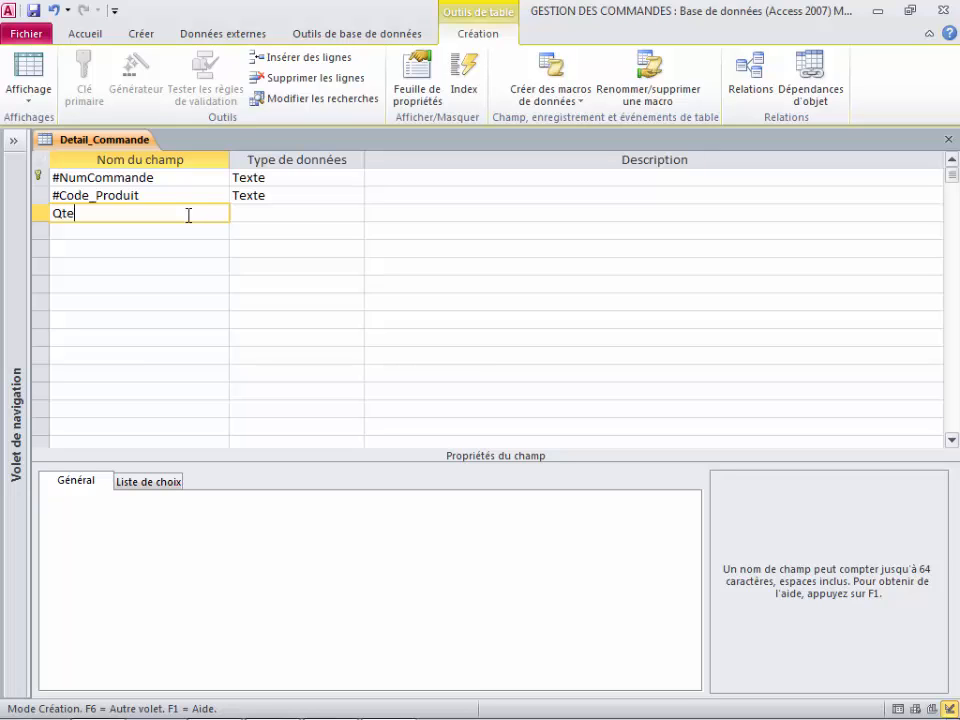
{"action": "type", "text": "_Commande"}
{"action": "left_click", "coordinate": [258, 211]}
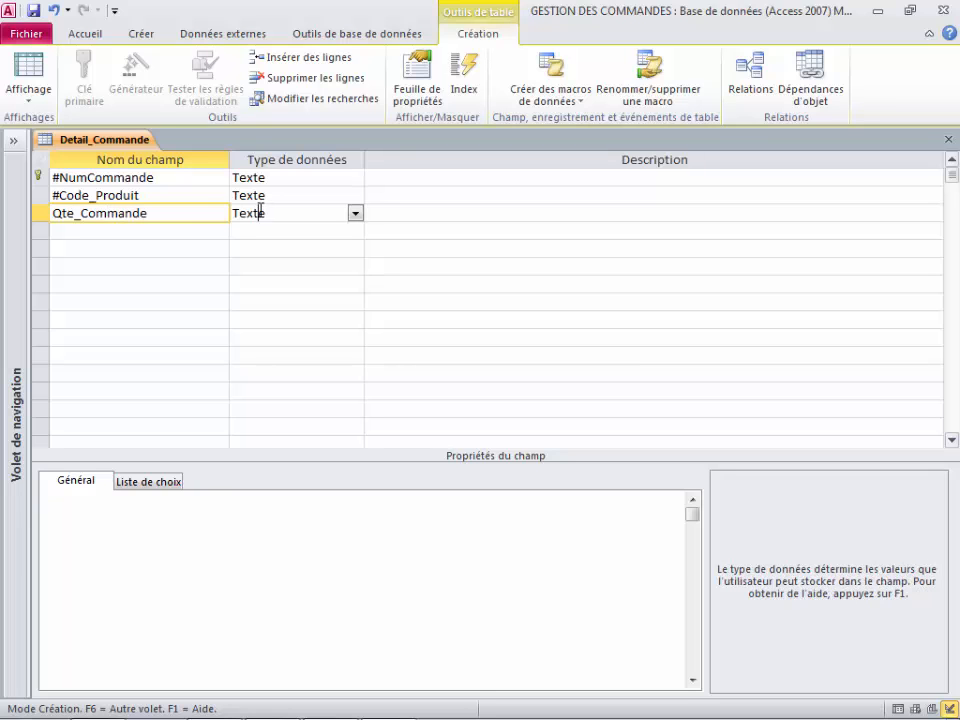
{"action": "left_click", "coordinate": [355, 213]}
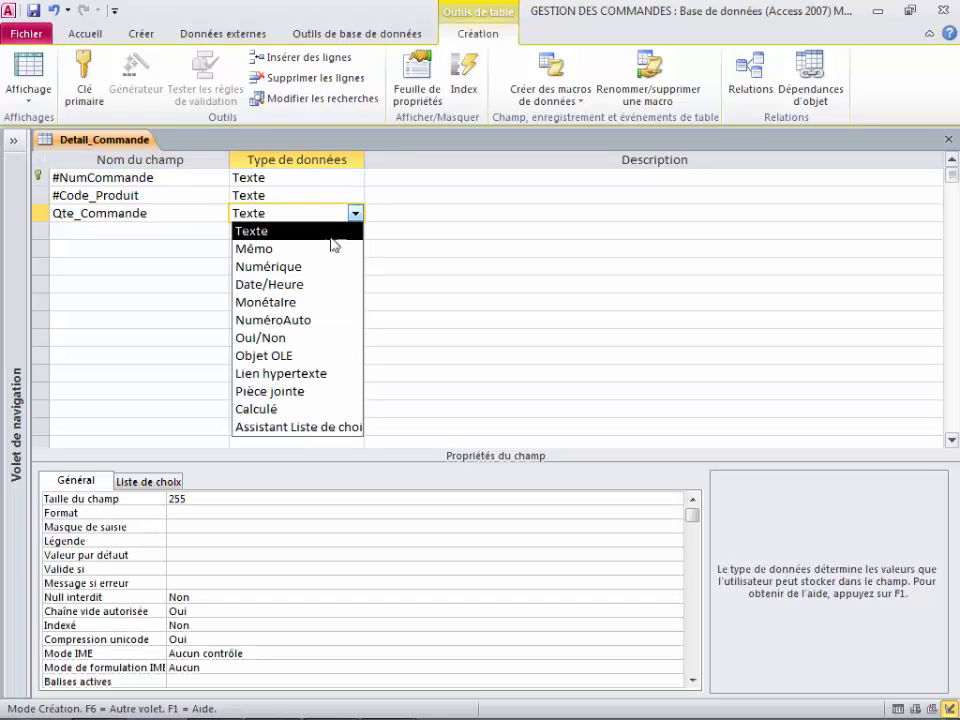
{"action": "left_click", "coordinate": [268, 266]}
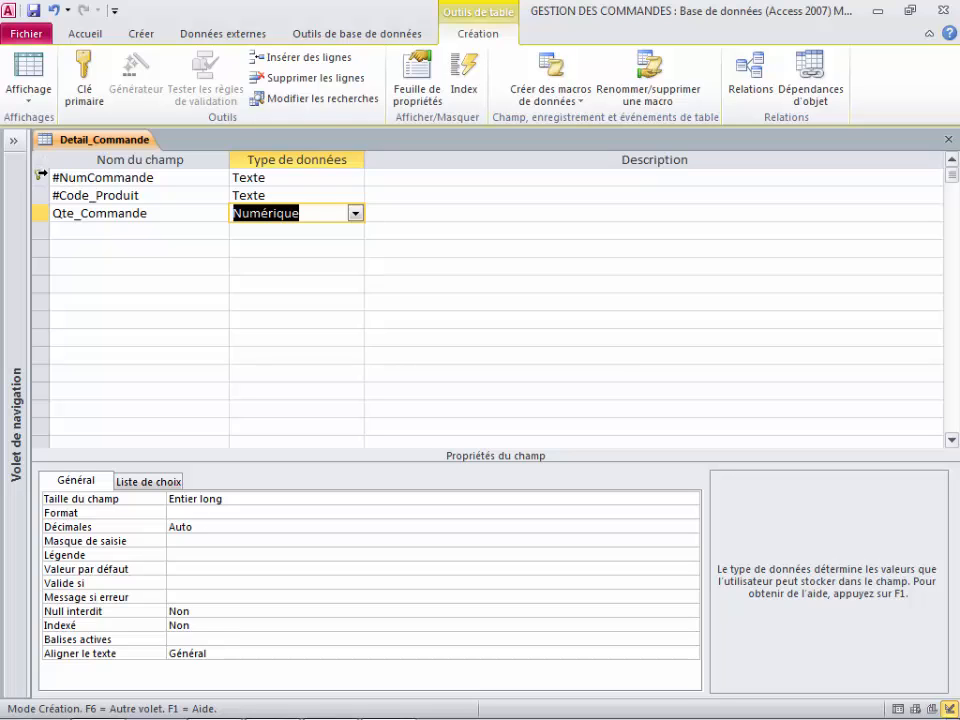
Make #NumCommande and #Code_Produit the combined primary key of Detail_Commande, and save and close the table
{"action": "left_click", "coordinate": [41, 176]}
{"action": "left_click", "coordinate": [41, 195], "text": "shift"}
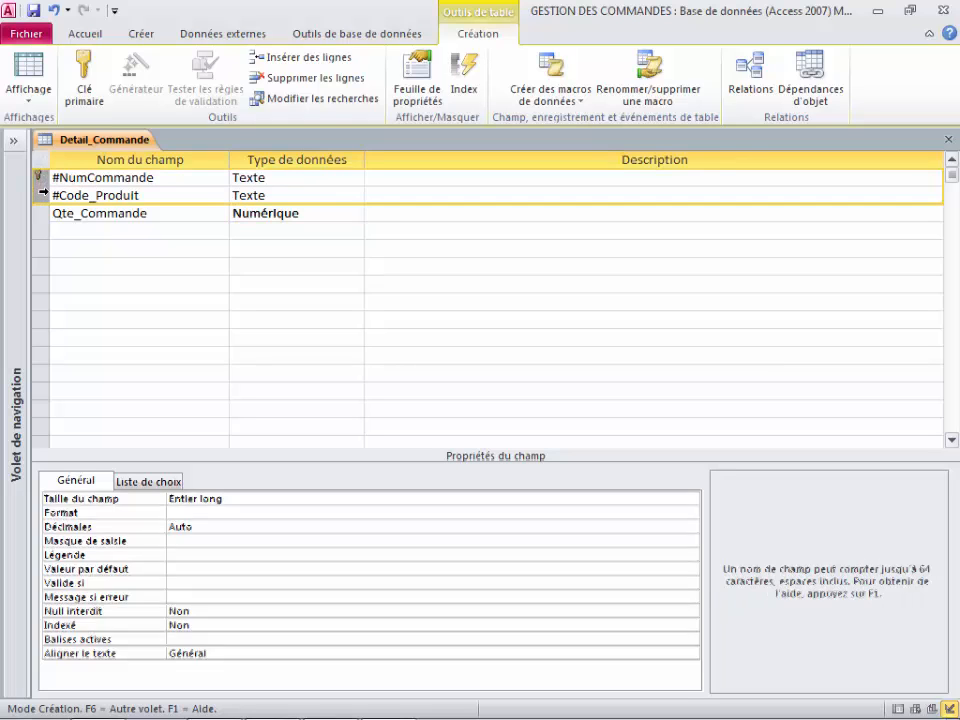
{"action": "left_click", "coordinate": [84, 92]}
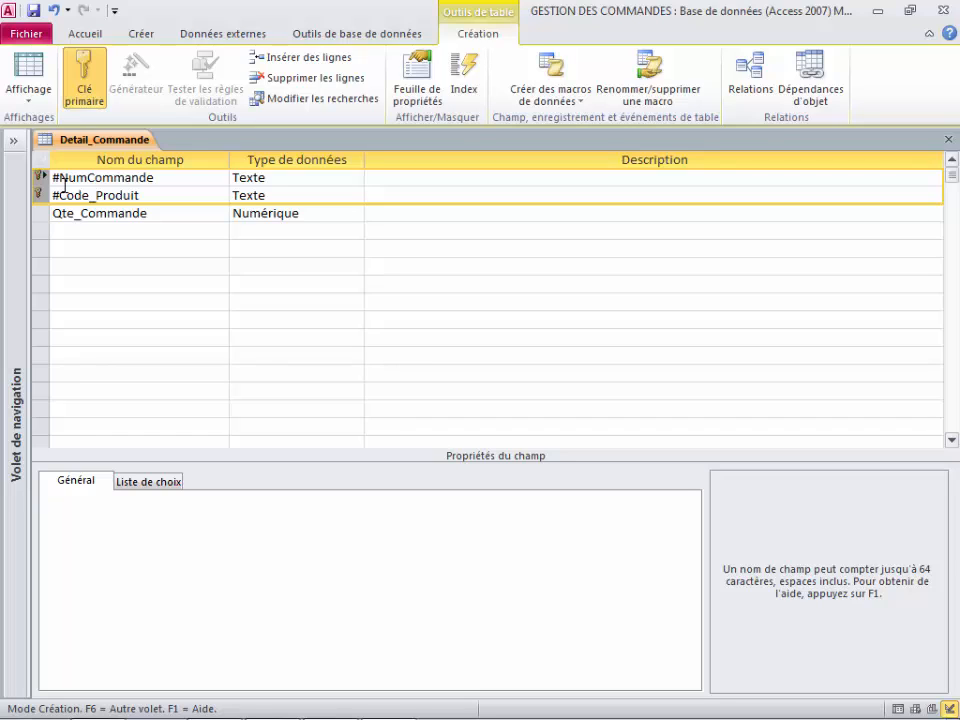
{"action": "left_click", "coordinate": [34, 12]}
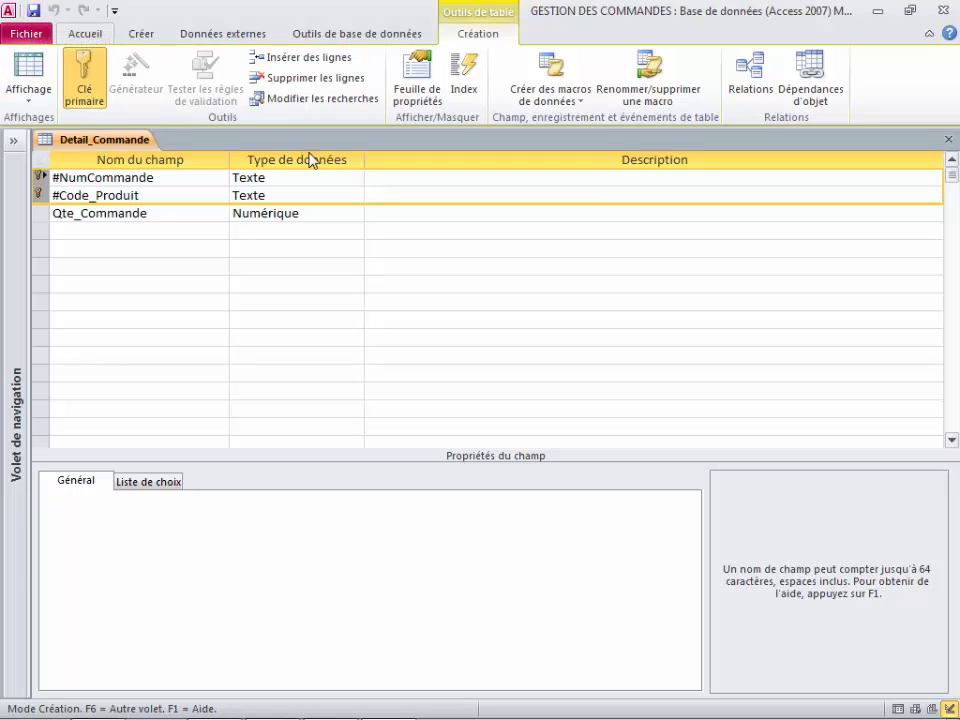
{"action": "left_click", "coordinate": [948, 145]}
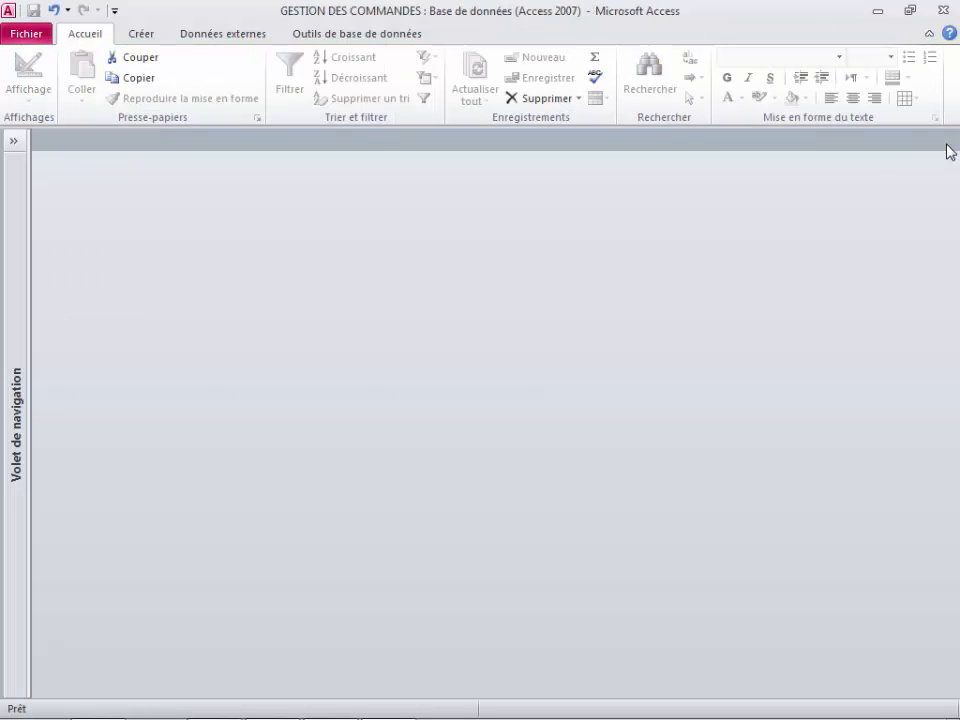